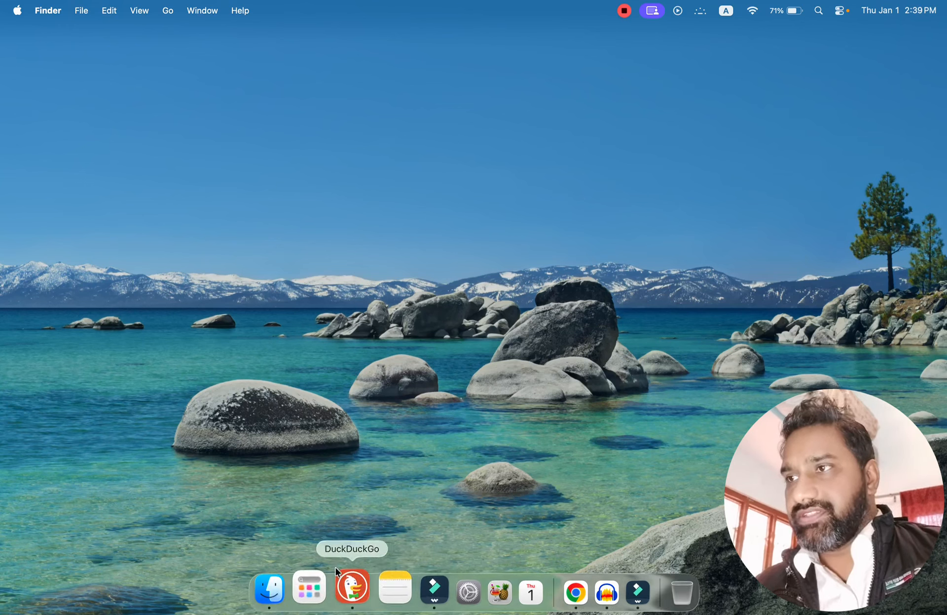
left_click(324, 594)
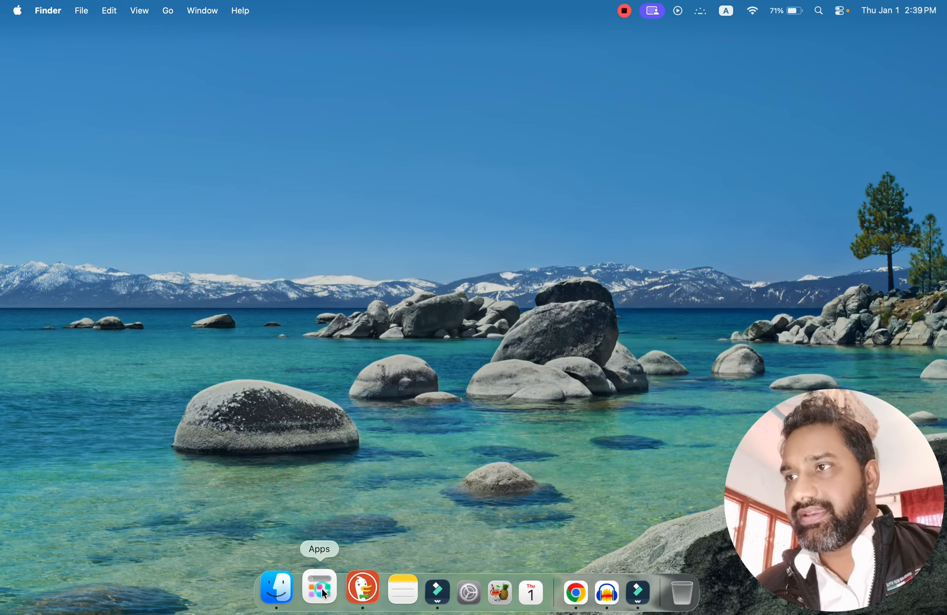
type("safari")
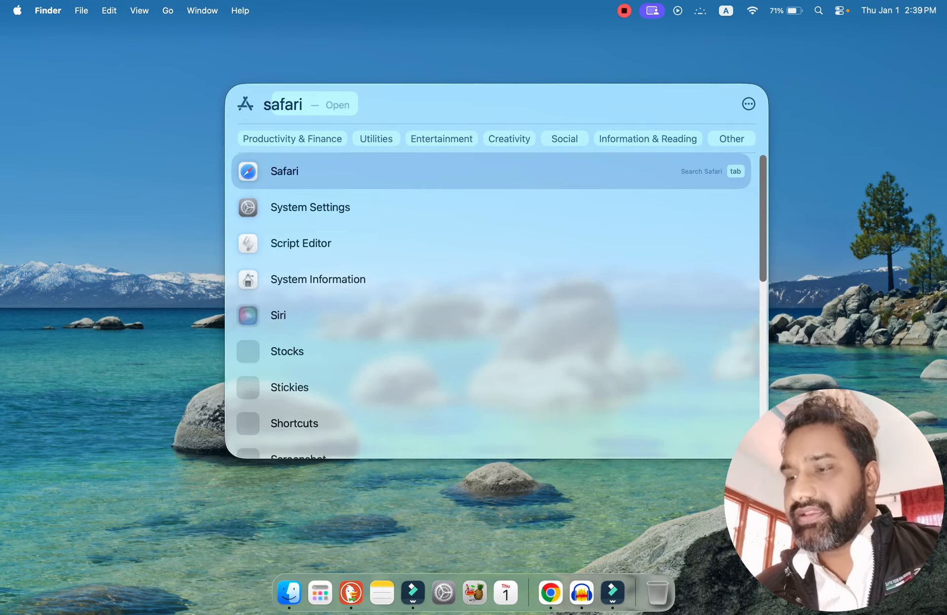
key("BackSpace")
key("BackSpace")
key("BackSpace")
key("BackSpace")
key("BackSpace")
type("e")
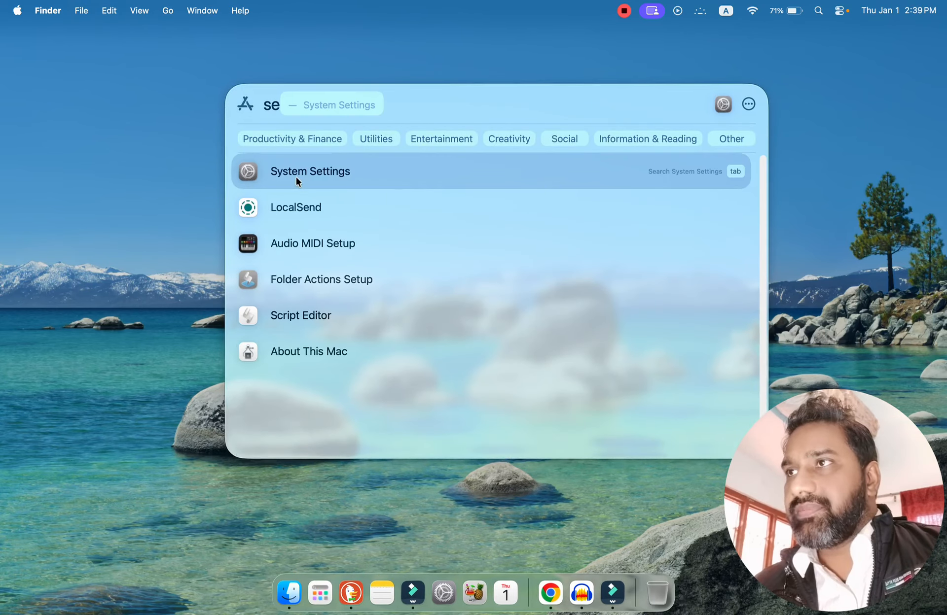
key("BackSpace")
key("BackSpace")
key("BackSpace")
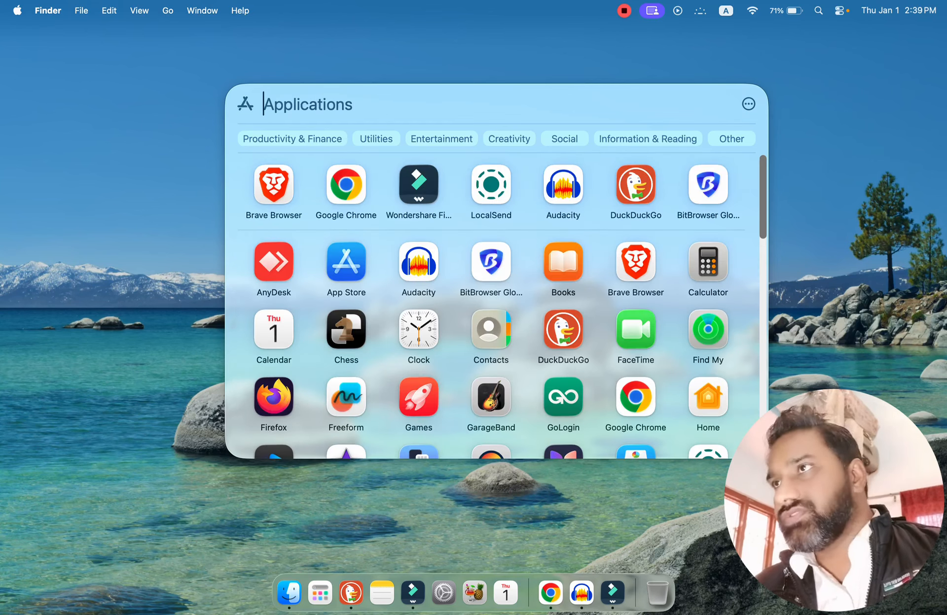
left_click(107, 140)
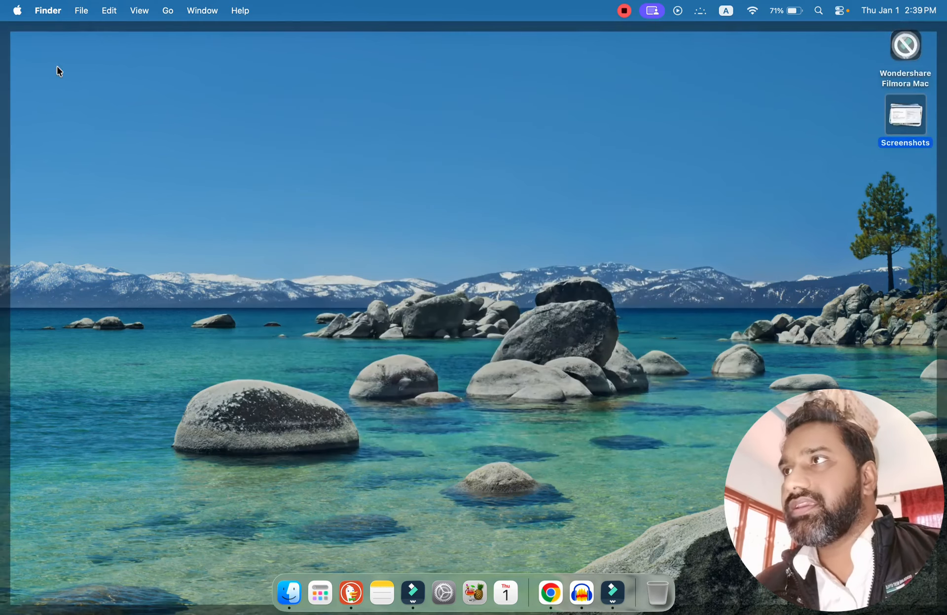
left_click(17, 11)
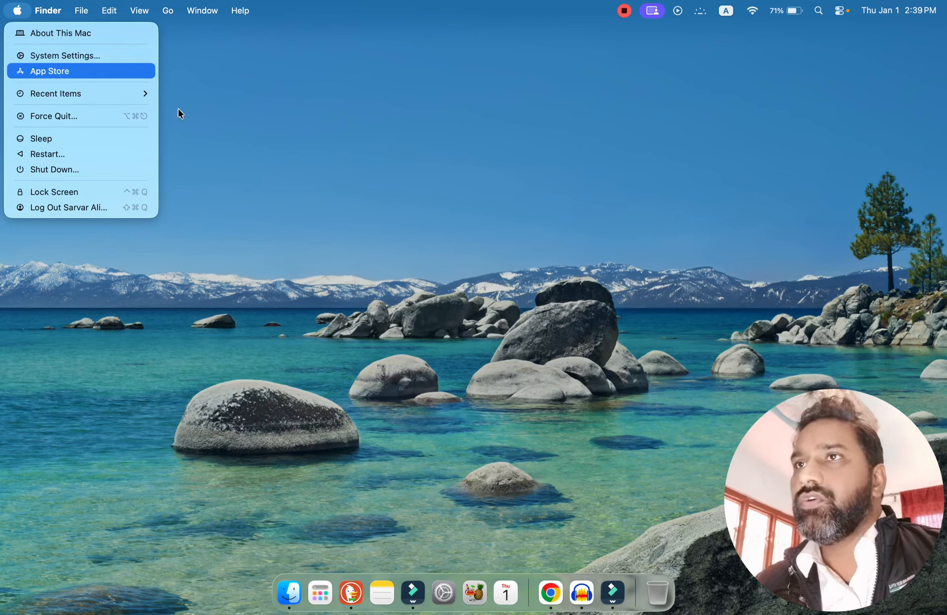
left_click(360, 246)
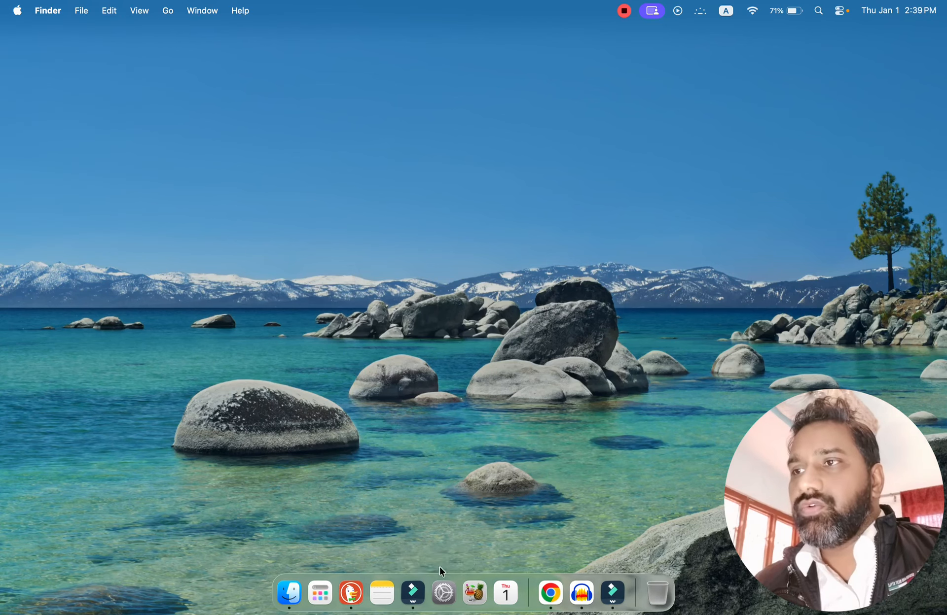
Switch to System Settings and view the Apple Account page.
left_click(445, 599)
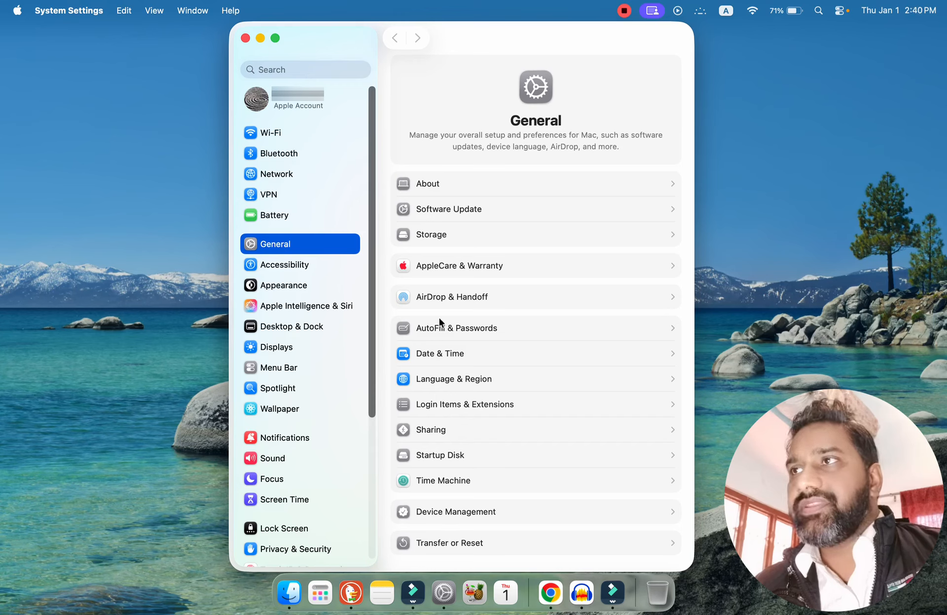
left_click(295, 108)
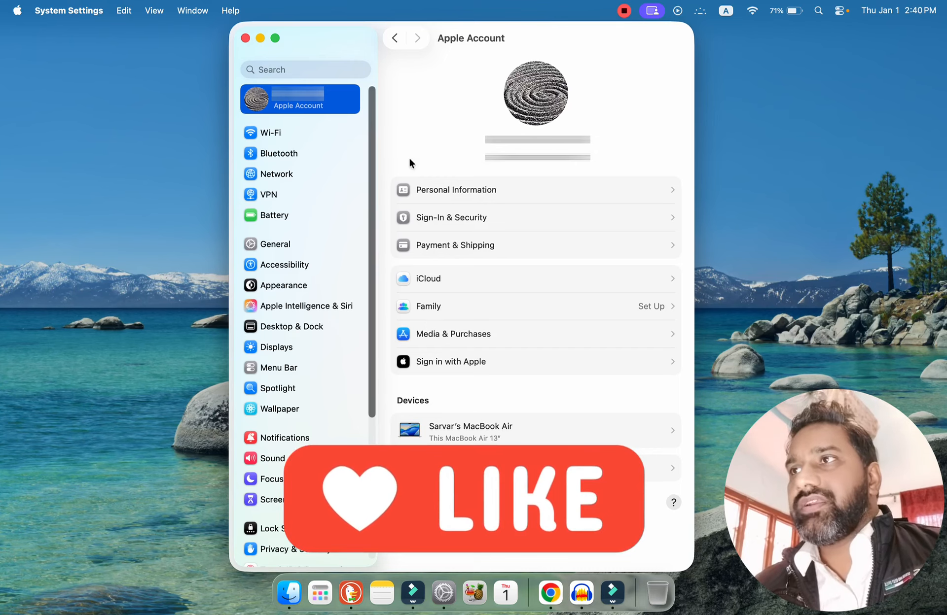
Open the Wi-Fi settings, then turn Wi-Fi off and back on.
left_click(275, 133)
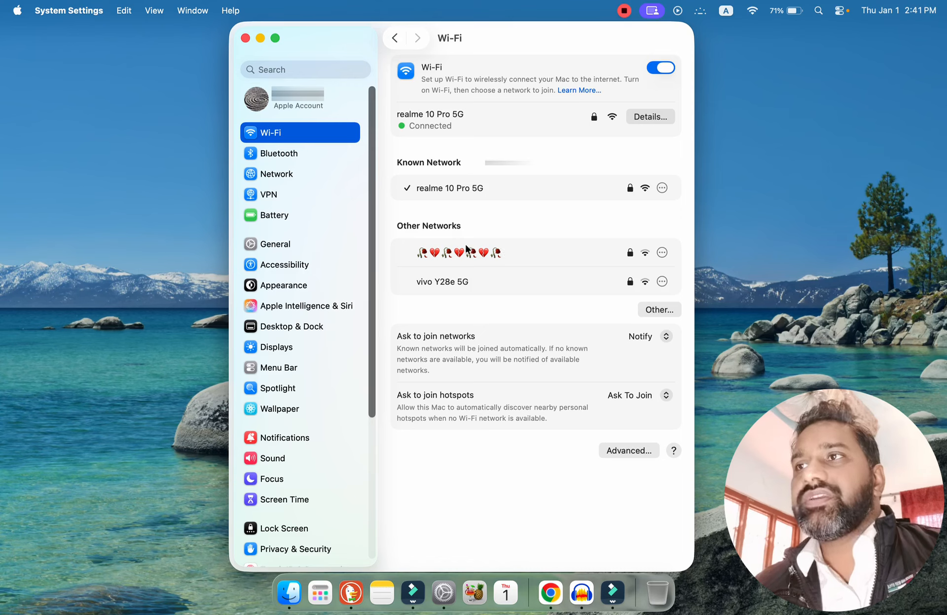
left_click(650, 69)
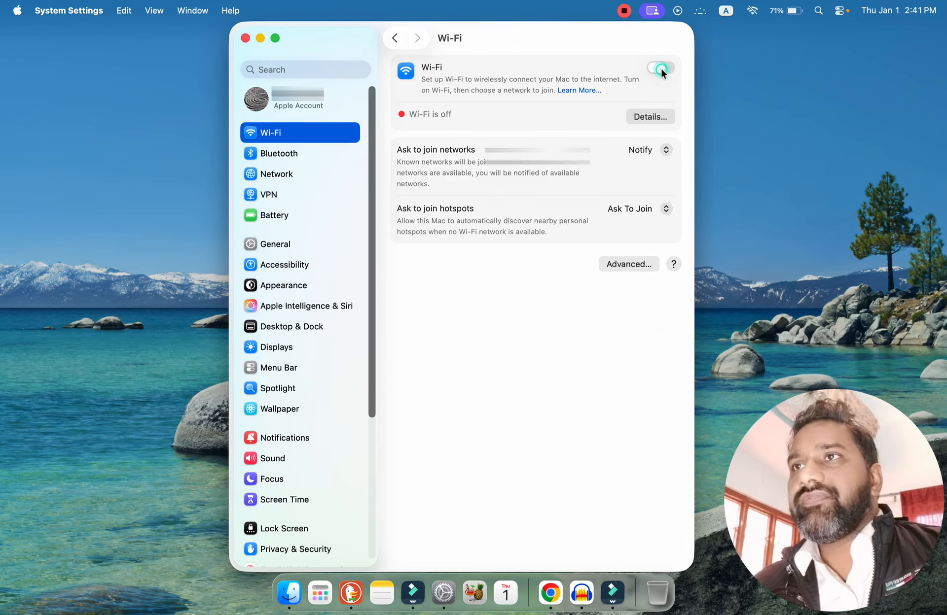
left_click(660, 69)
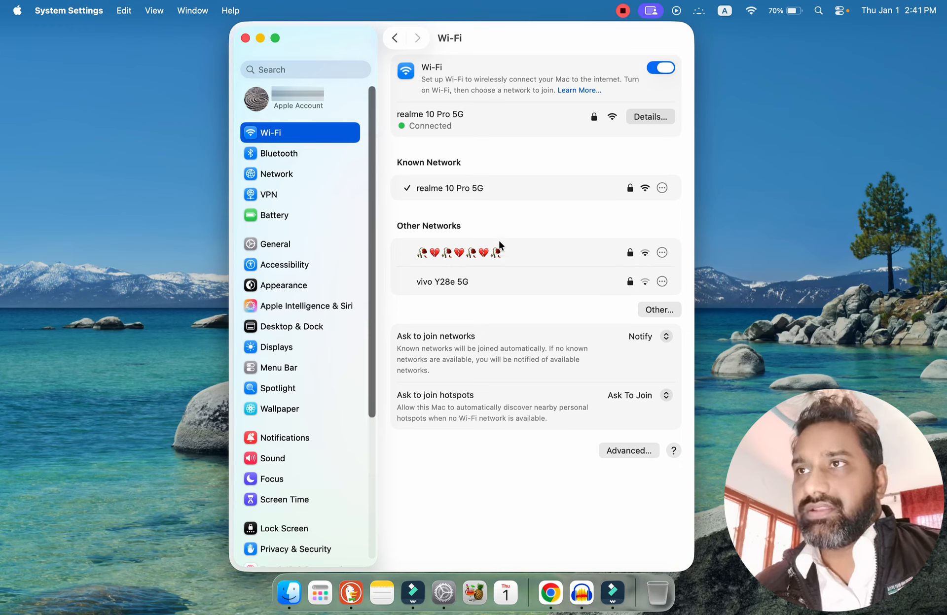
Try to join the "vivo Y28e 5G" network by entering a Wi-Fi password and toggling its visibility, then cancel the connection.
mouse_move(430, 289)
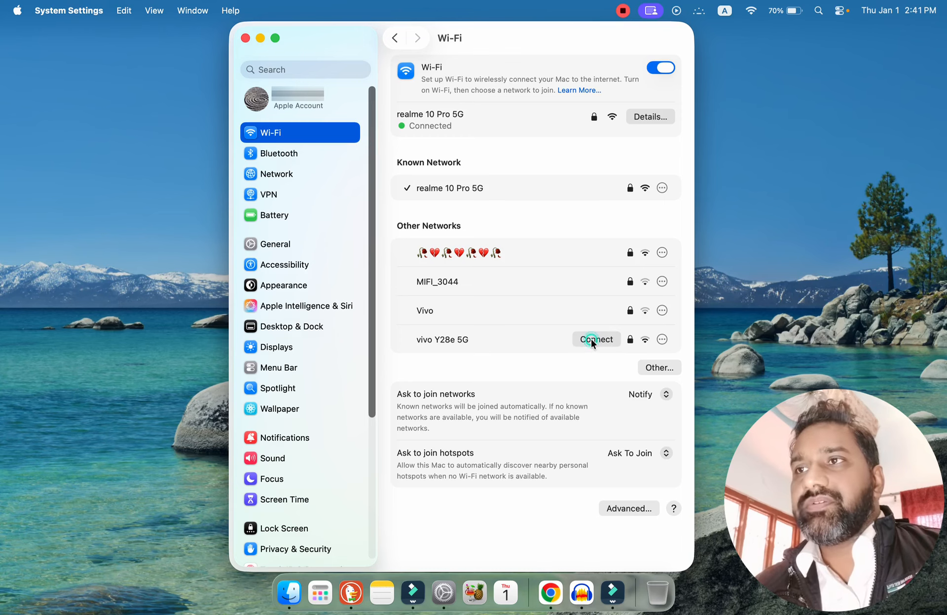
left_click(591, 339)
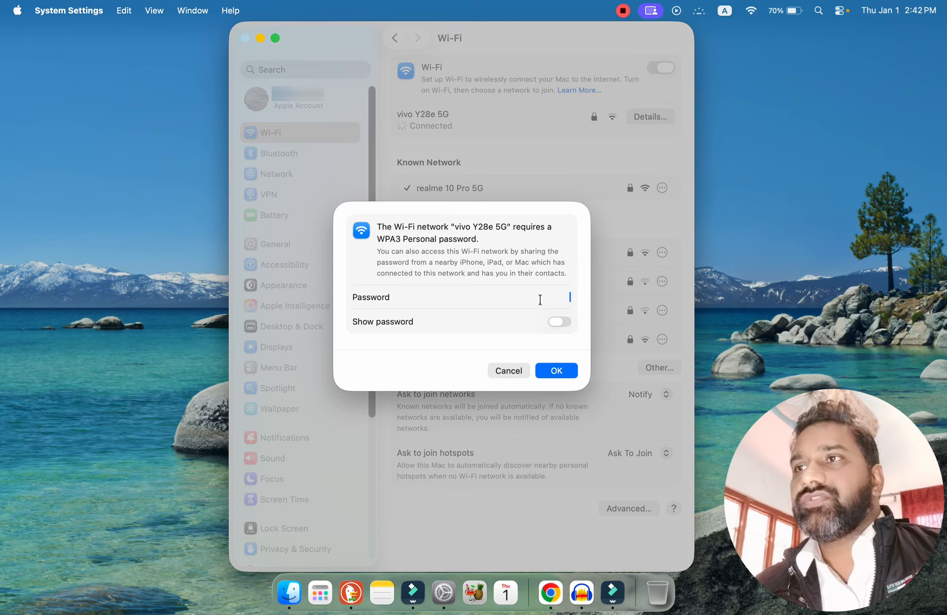
left_click(562, 322)
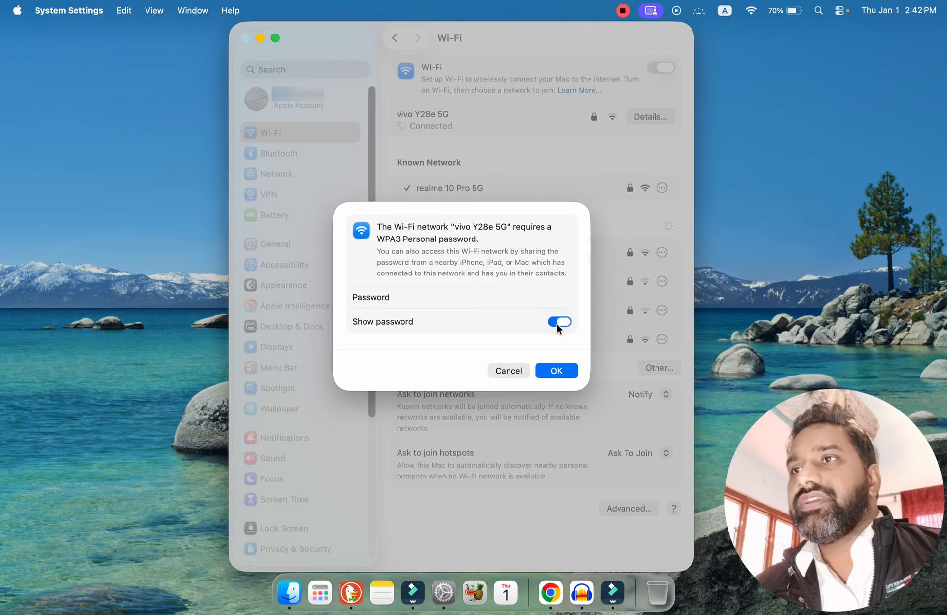
type("1")
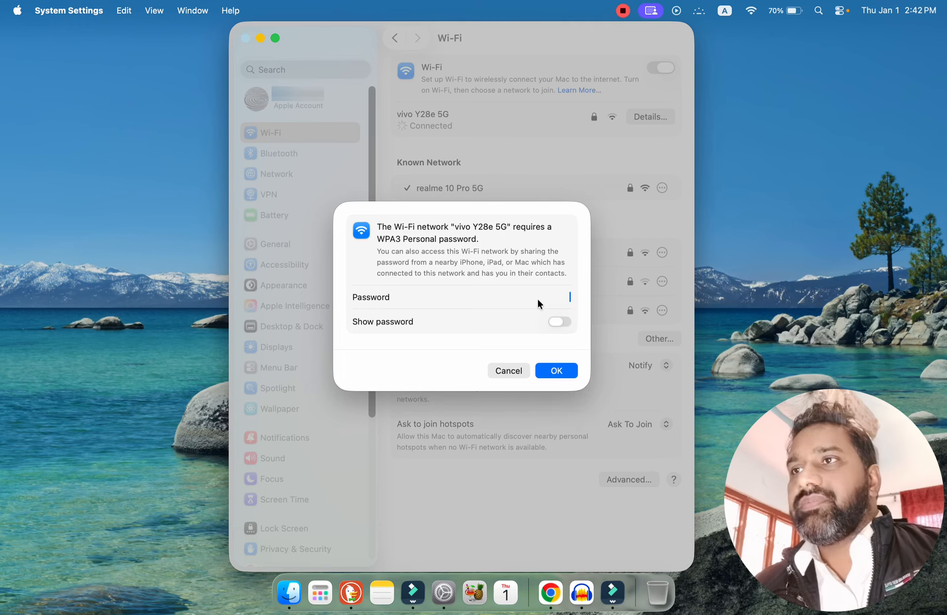
type("234")
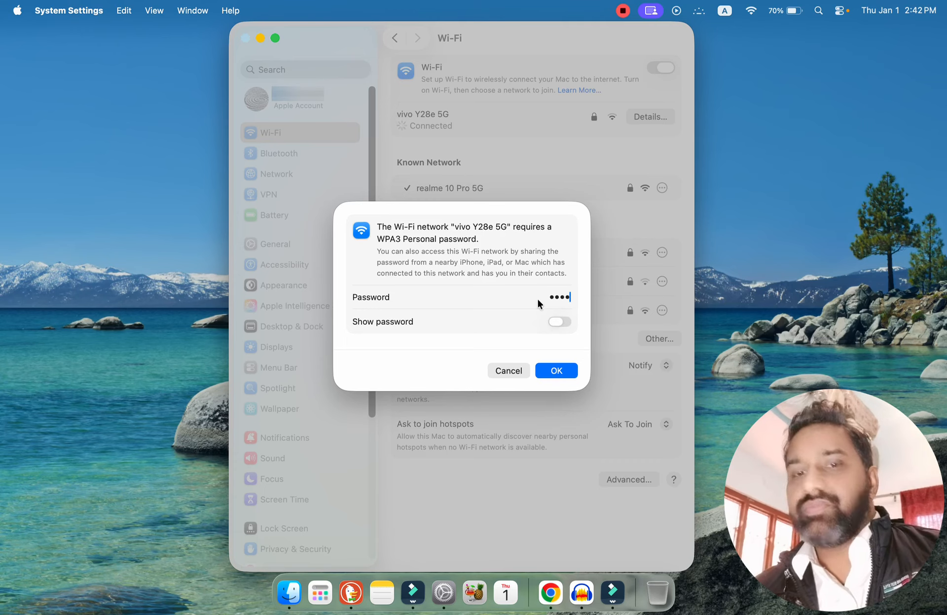
type("5")
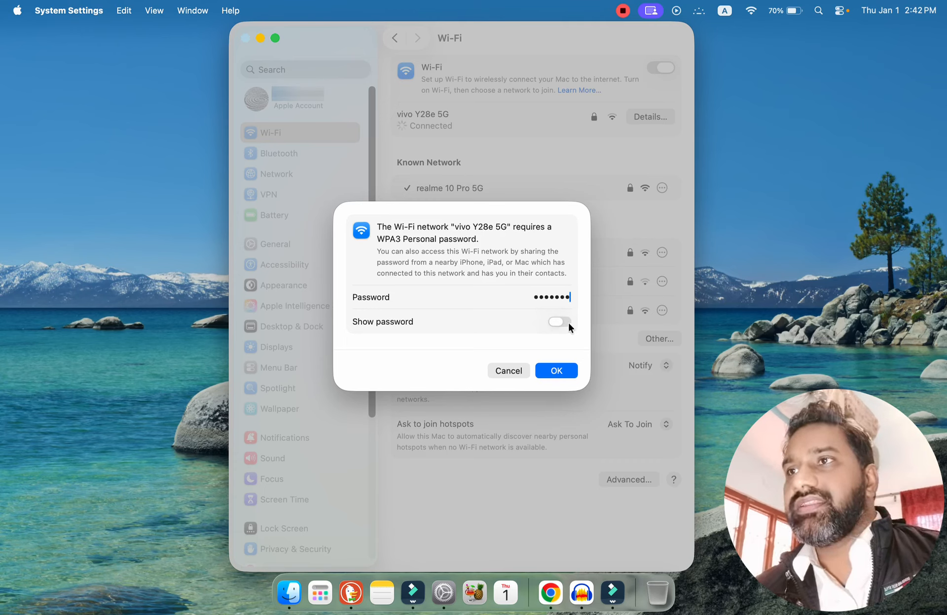
left_click(561, 322)
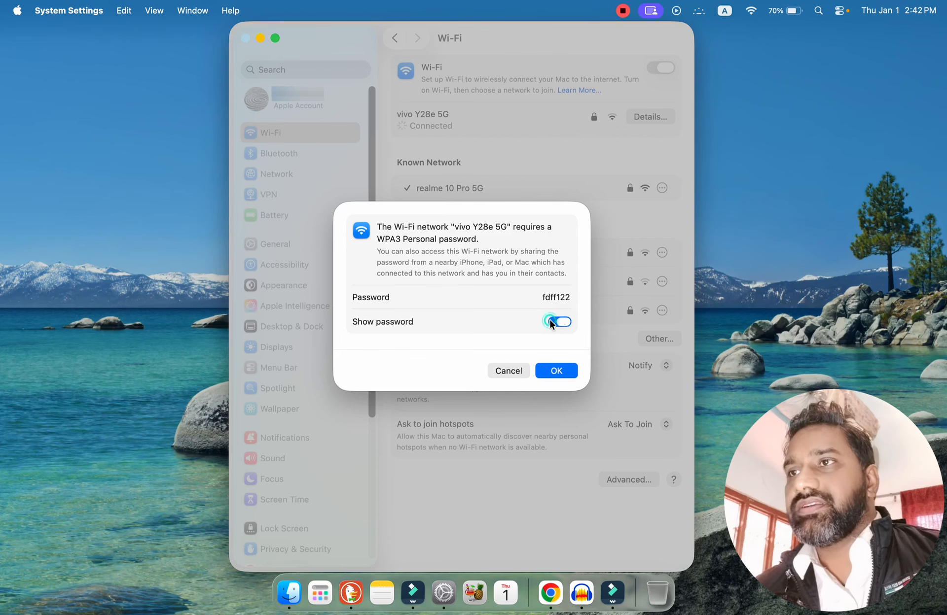
left_click(550, 322)
left_click(510, 373)
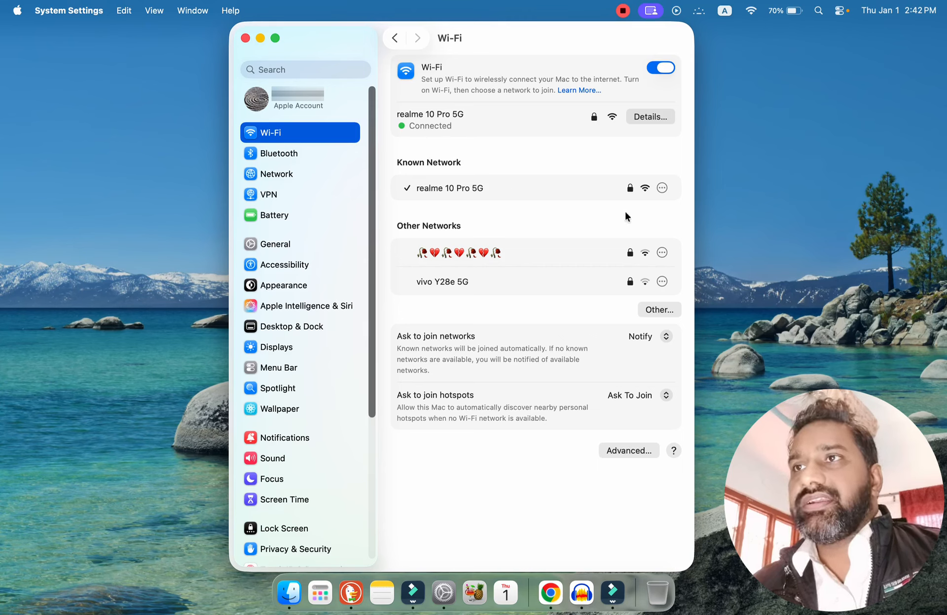
Examine the options for the known network "realme 10 Pro 5G" and the advanced Wi-Fi settings with their known networks list.
left_click(661, 188)
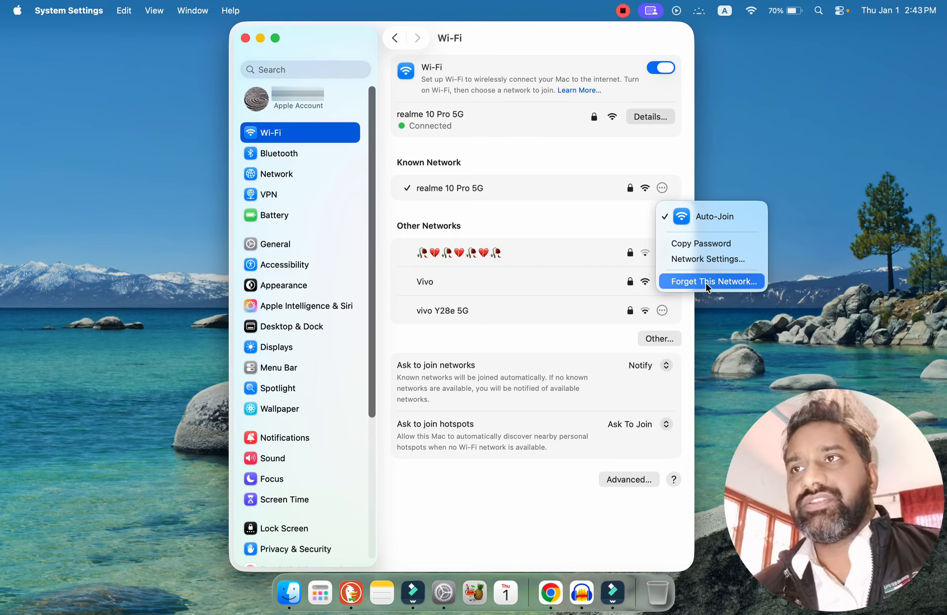
left_click(579, 220)
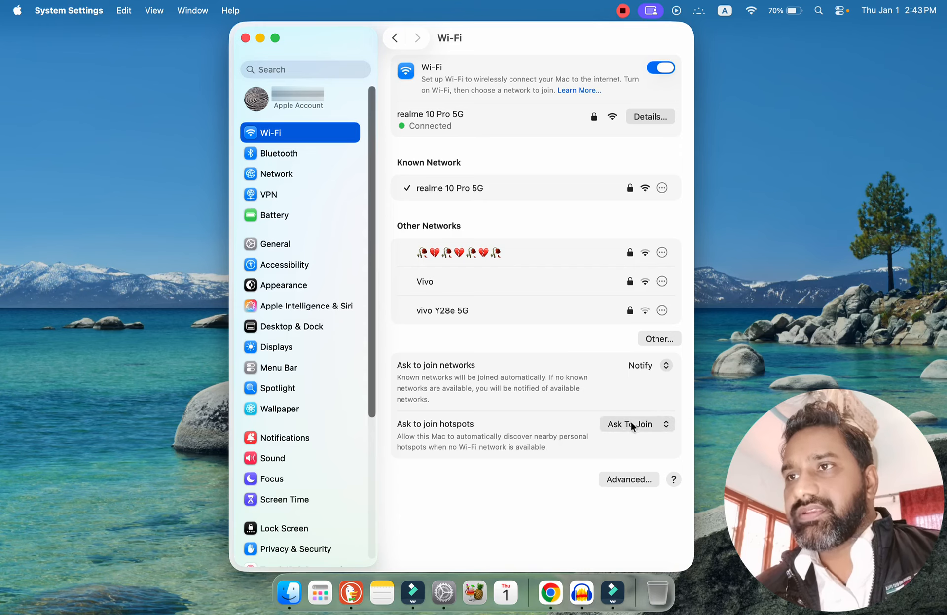
left_click(632, 478)
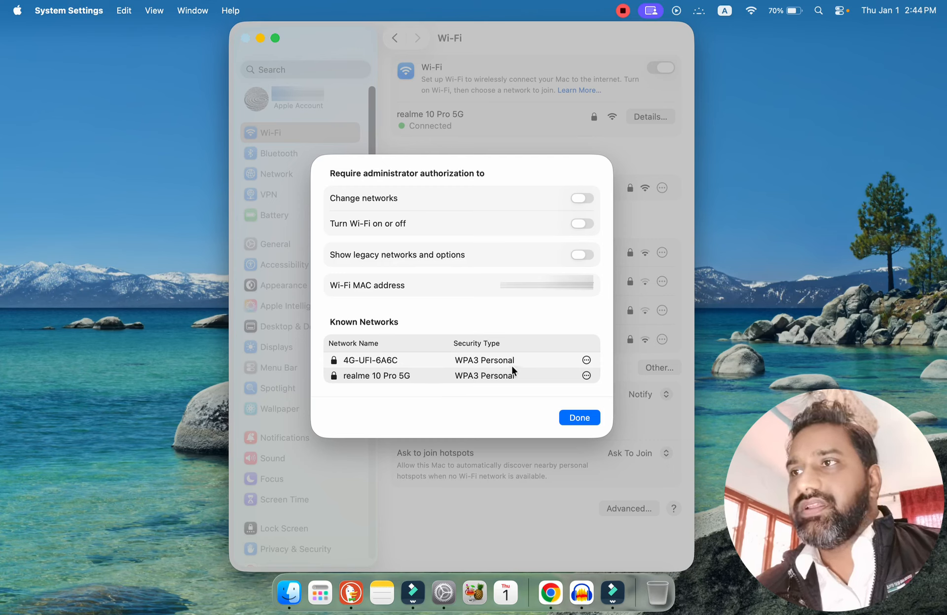
left_click(586, 361)
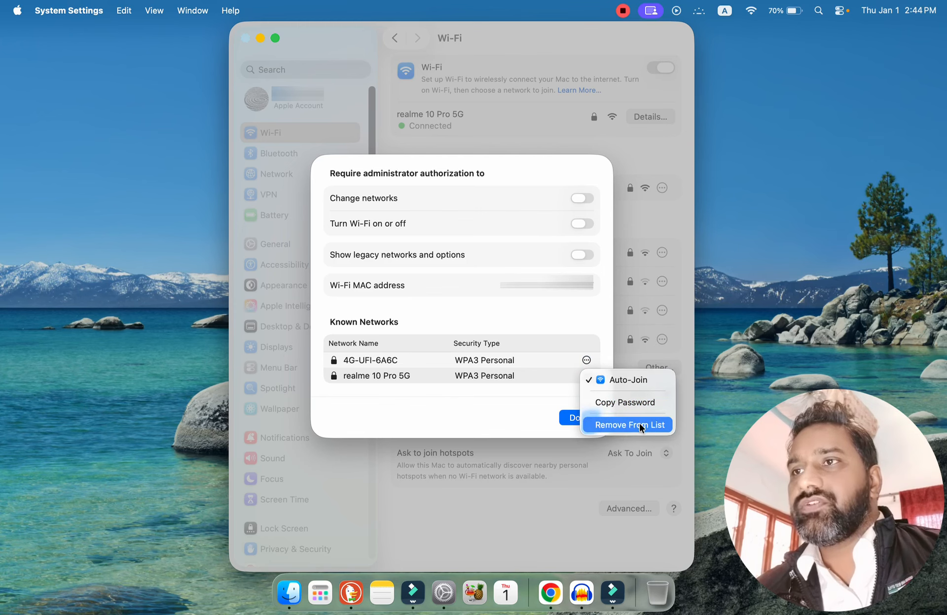
left_click(516, 389)
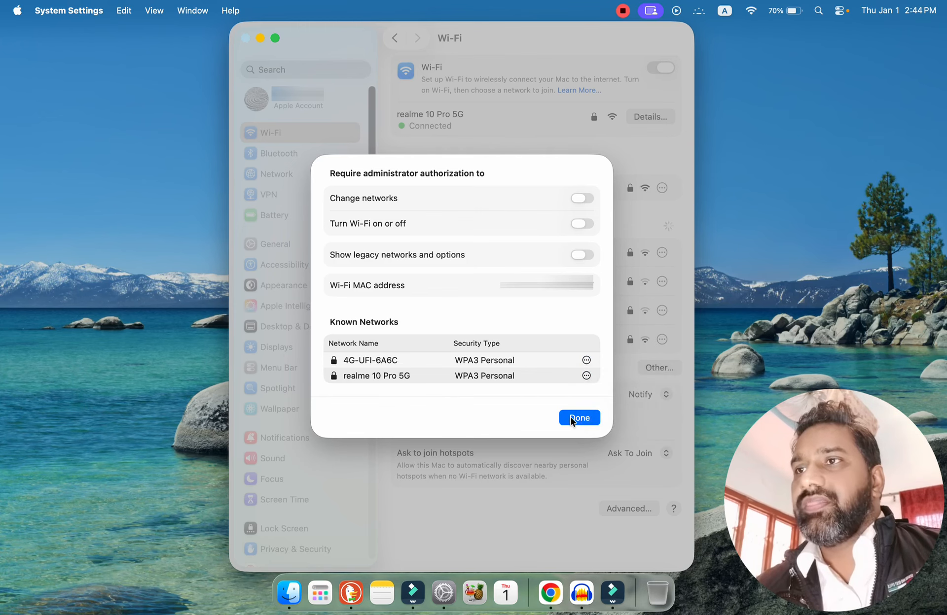
left_click(570, 418)
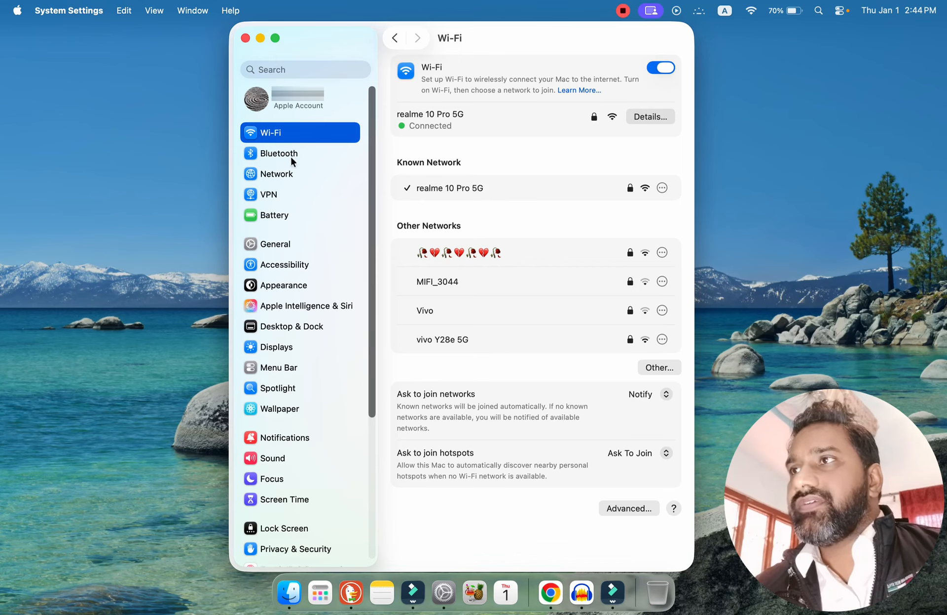
View the Bluetooth settings and return to the Wi-Fi settings.
left_click(270, 161)
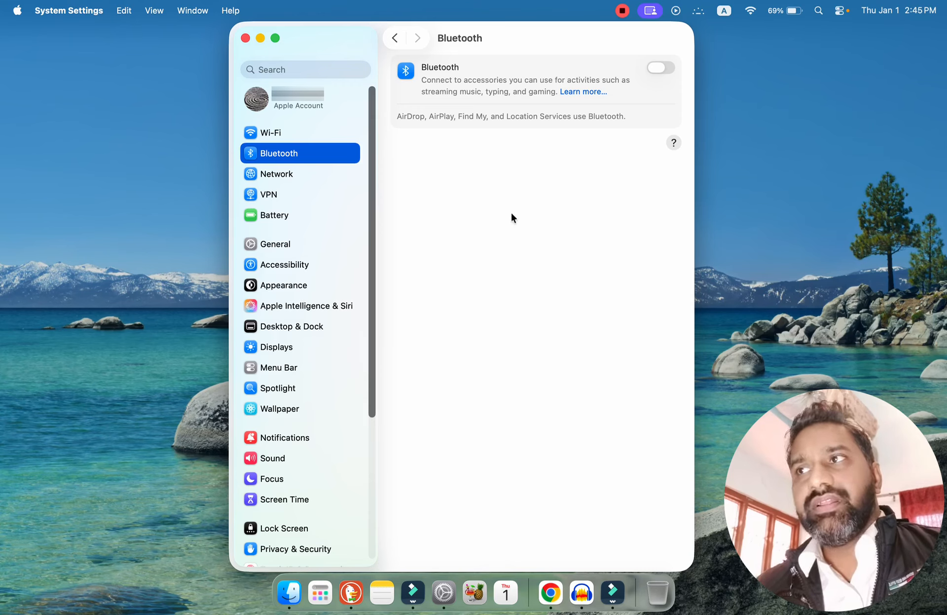
left_click(394, 39)
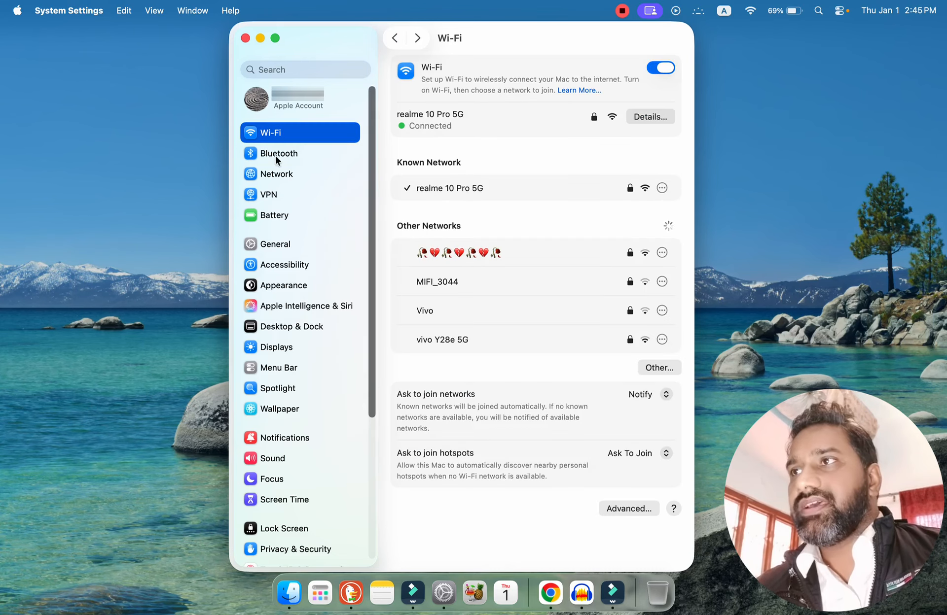
Open the Network settings and examine their Wi-Fi and Firewall pages, returning to the network overview.
left_click(273, 176)
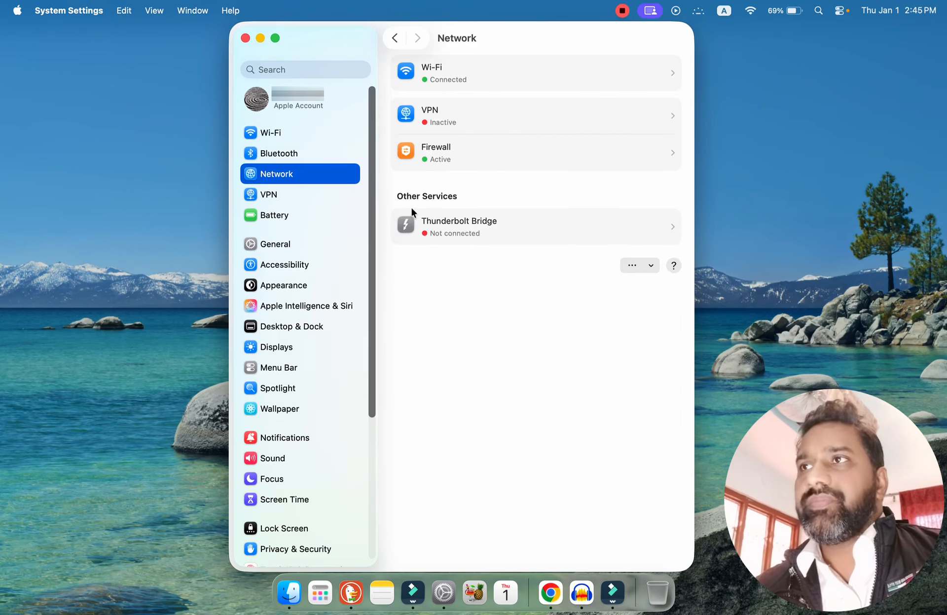
left_click(487, 72)
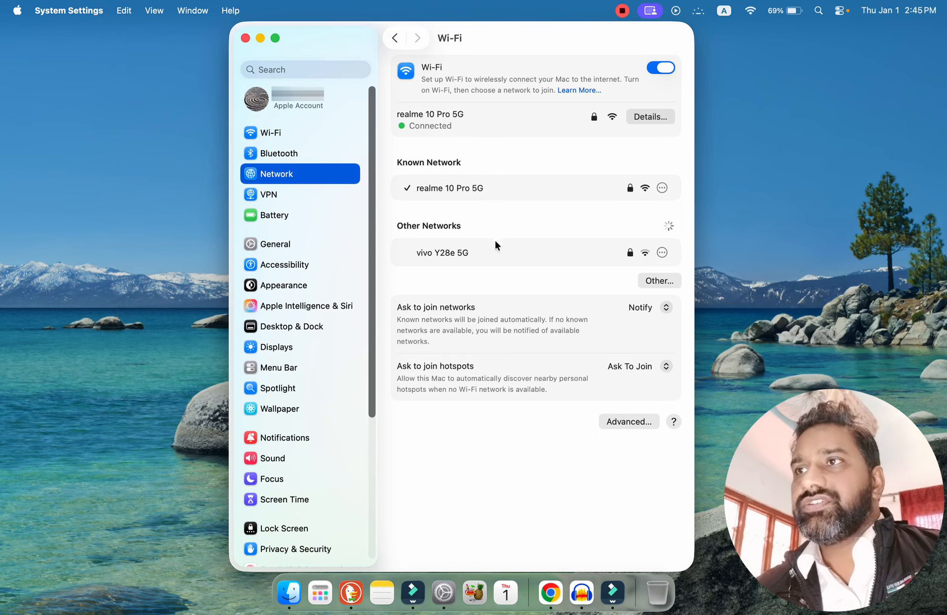
left_click(394, 38)
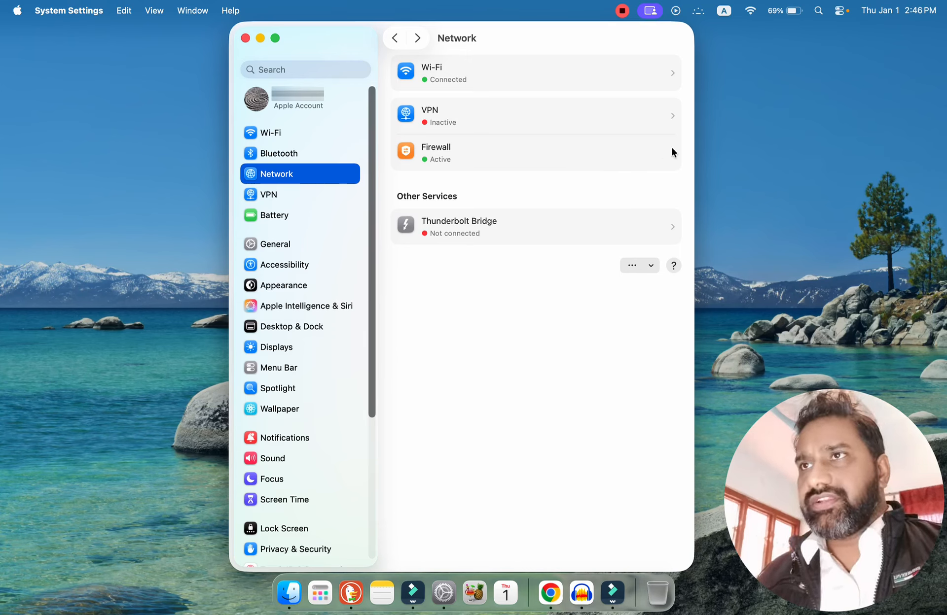
left_click(607, 151)
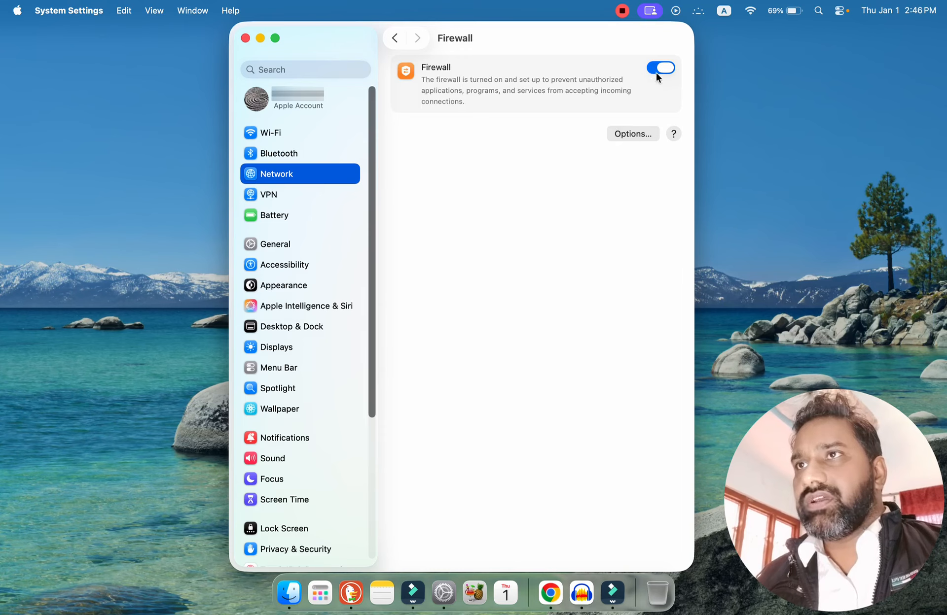
left_click(396, 40)
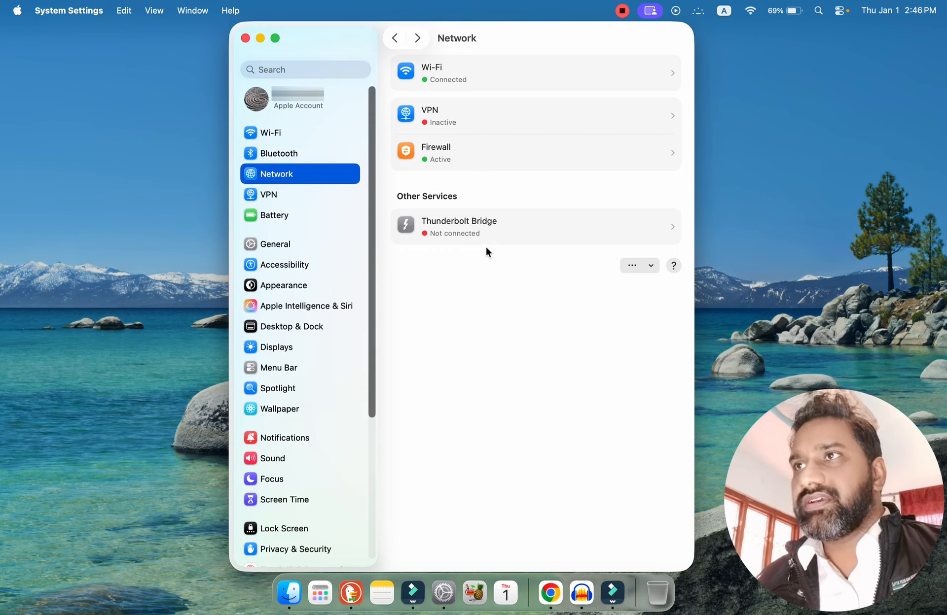
Examine the Thunderbolt Bridge service's details in the Network settings, then view the VPN settings.
left_click(557, 227)
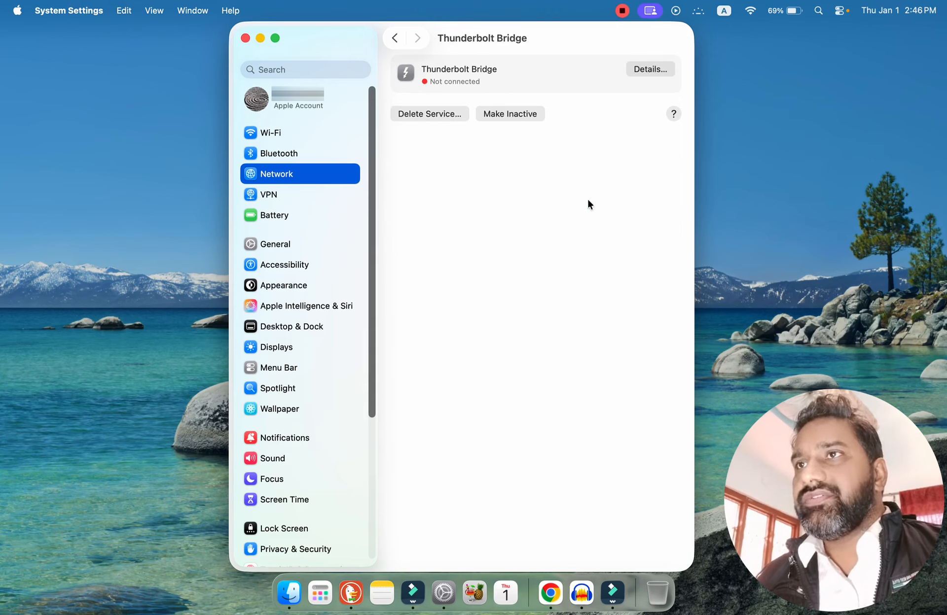
left_click(653, 70)
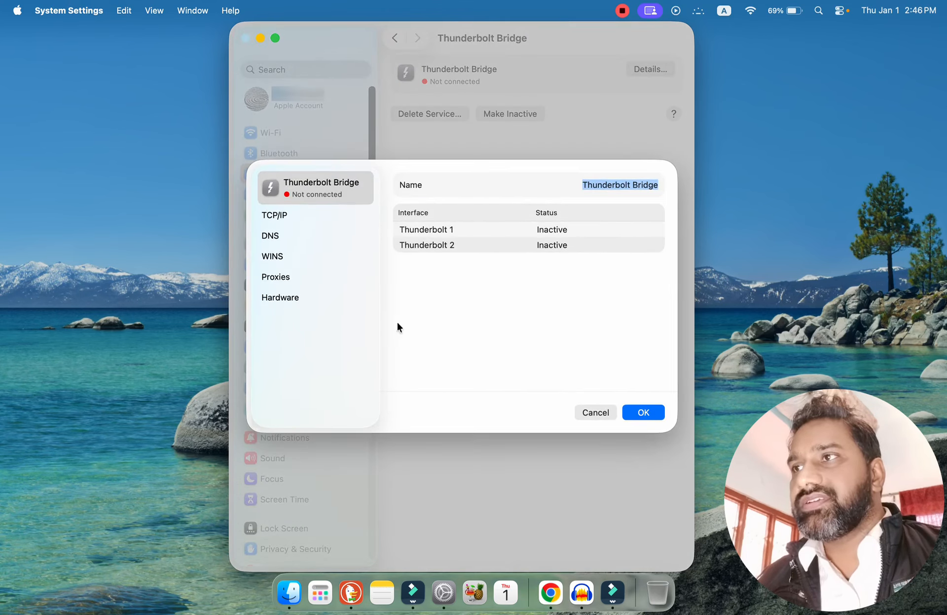
left_click(644, 413)
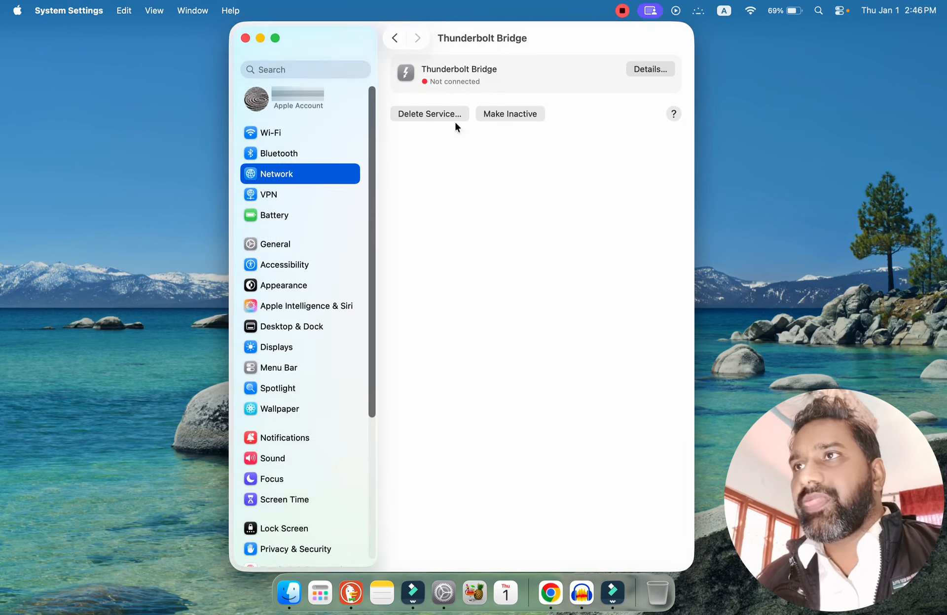
left_click(394, 36)
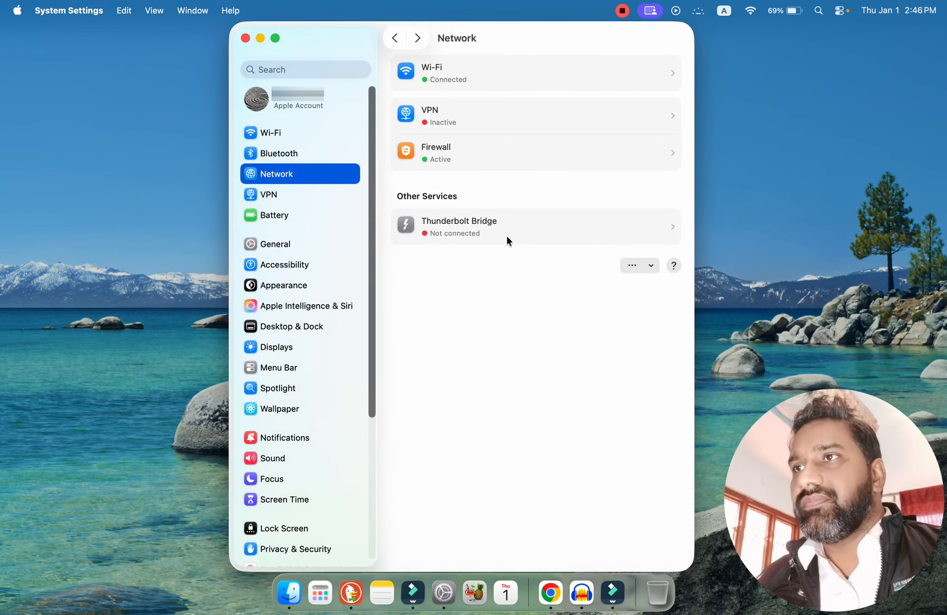
left_click(278, 198)
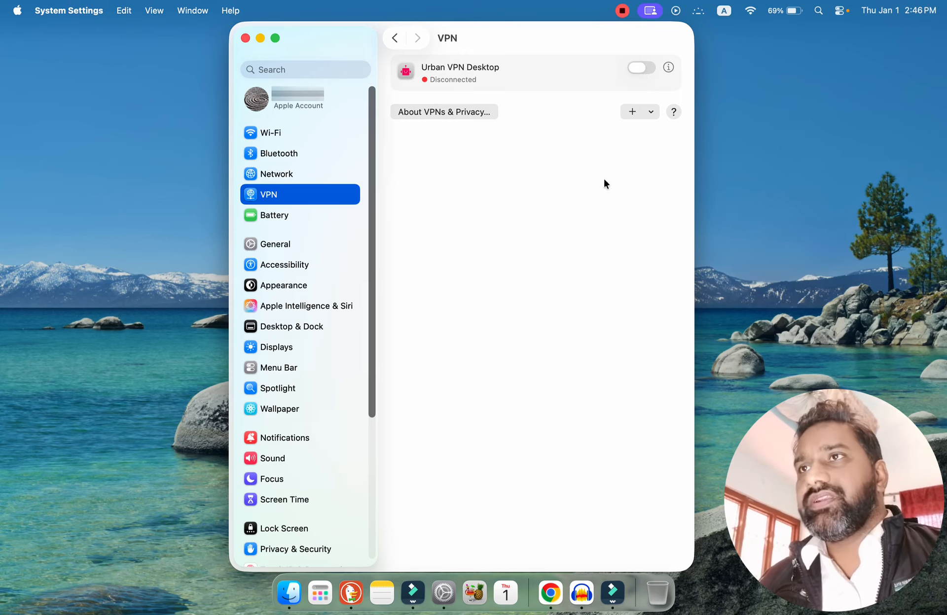
View the Battery settings and review the Low Power Mode choices, keeping Never selected.
left_click(258, 218)
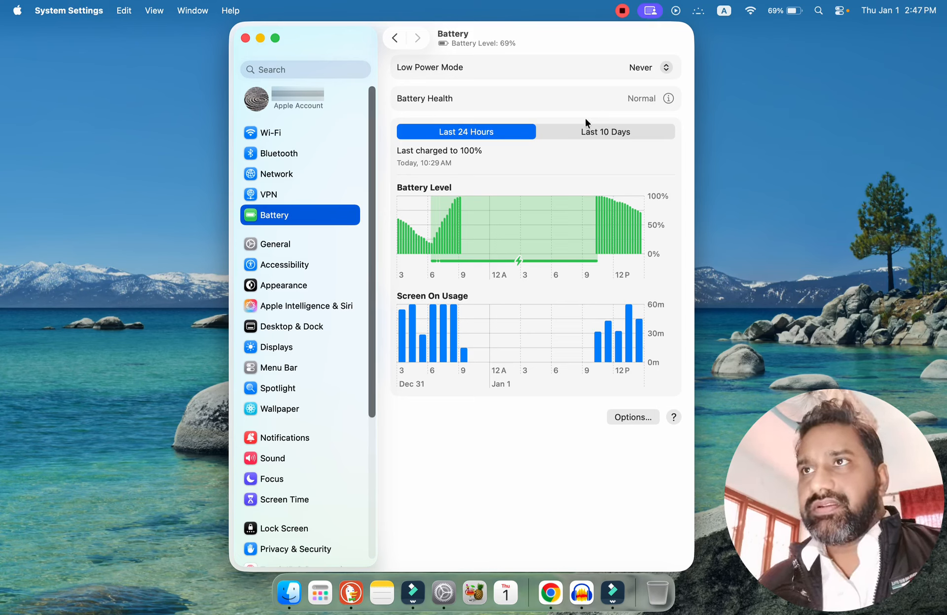
left_click(644, 71)
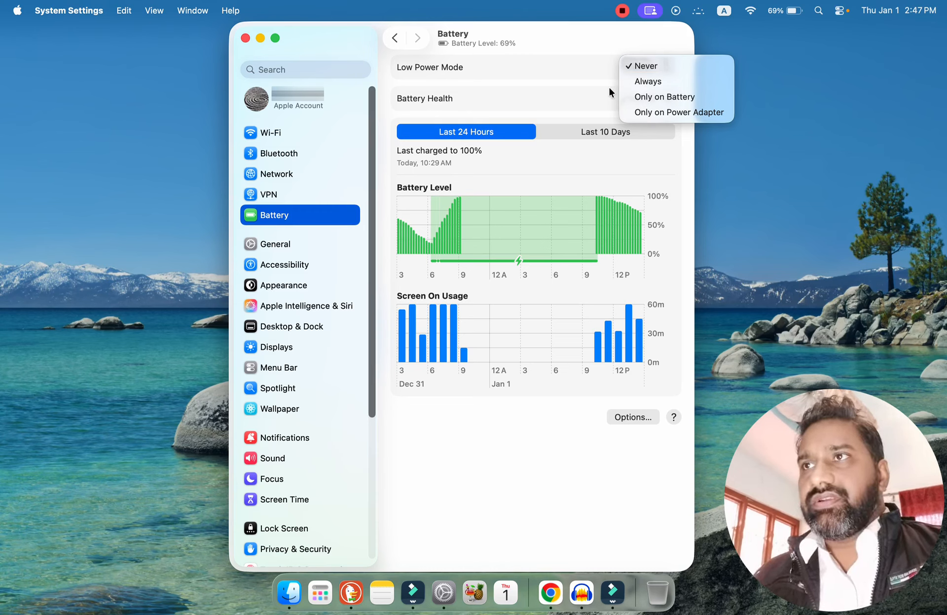
left_click(647, 67)
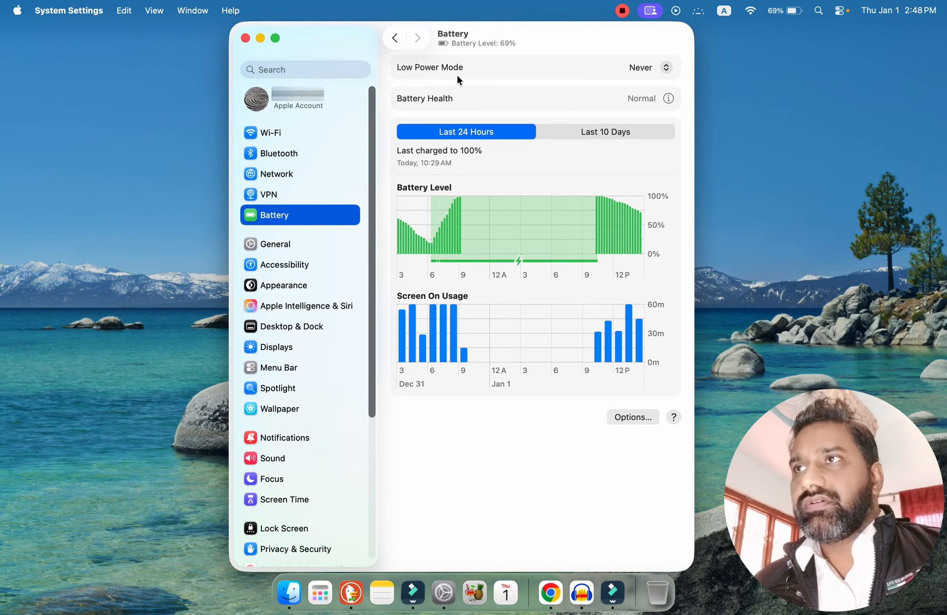
Examine the Battery Health details and the additional battery options, closing each without changes.
left_click(668, 99)
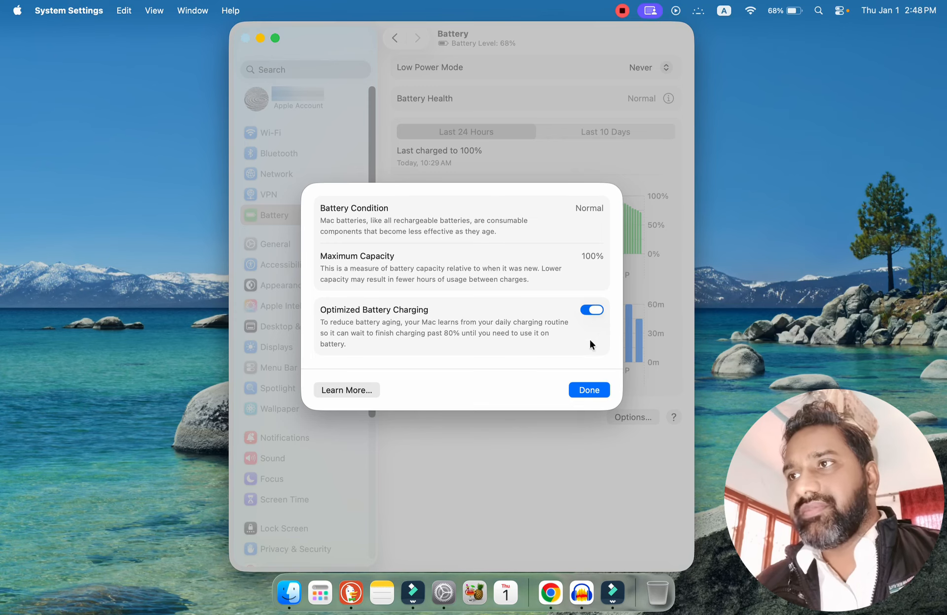
left_click(589, 392)
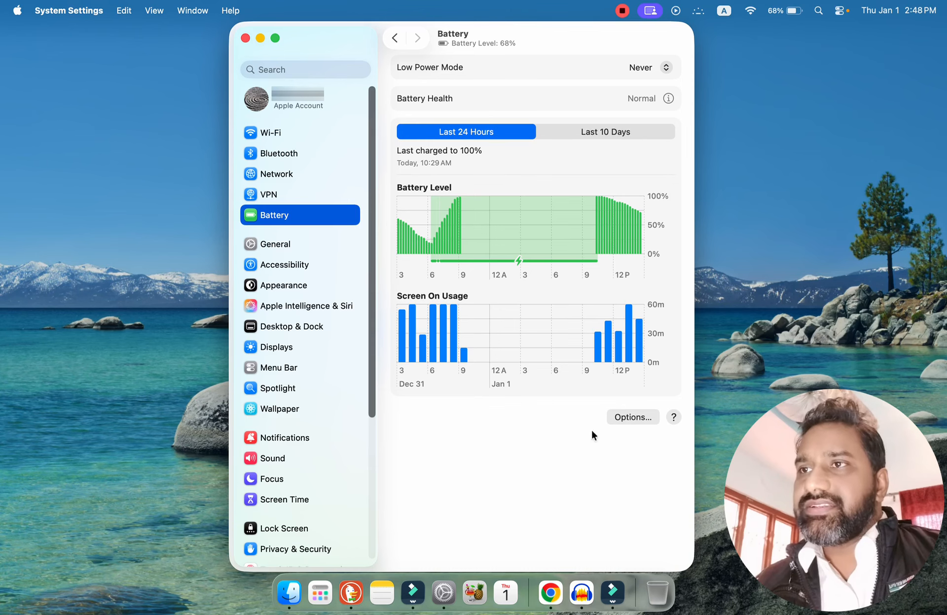
left_click(639, 418)
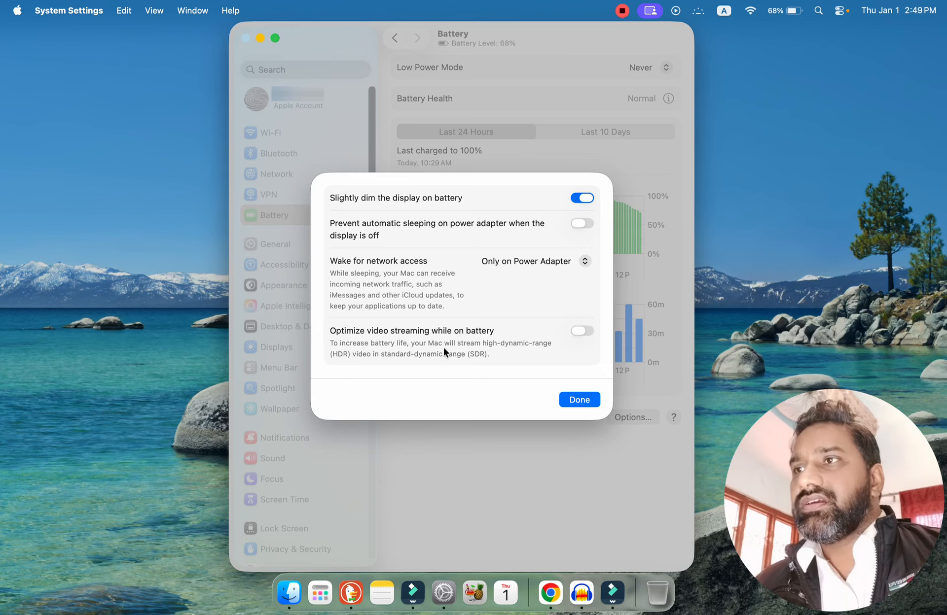
left_click(579, 403)
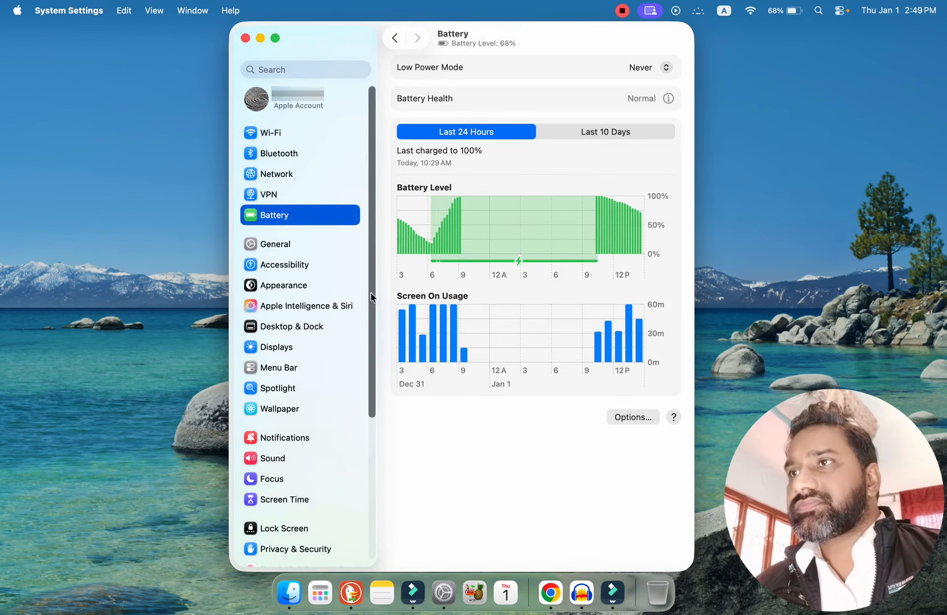
Examine the Mac's About information in the General settings, including the Limited Warranty details.
left_click(274, 249)
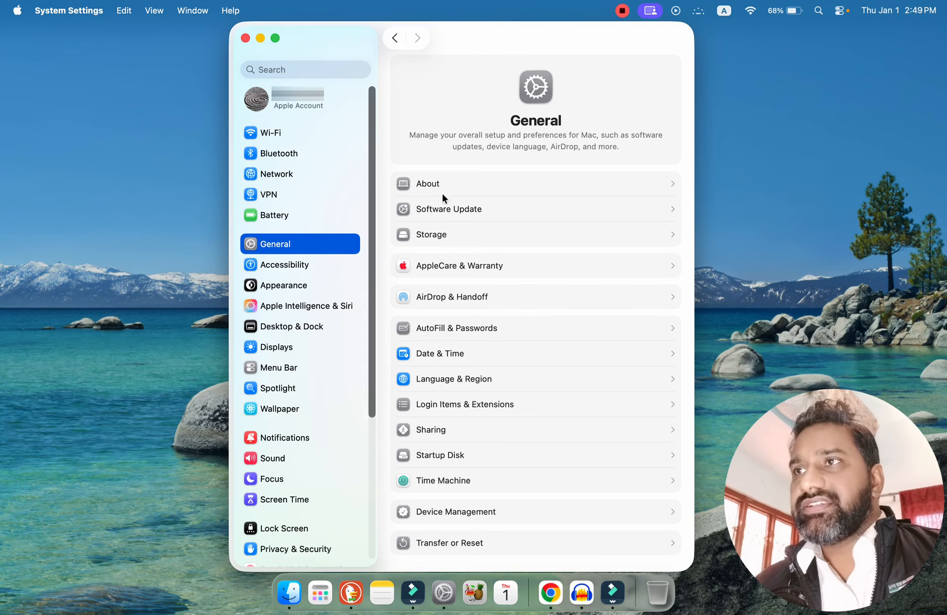
left_click(452, 184)
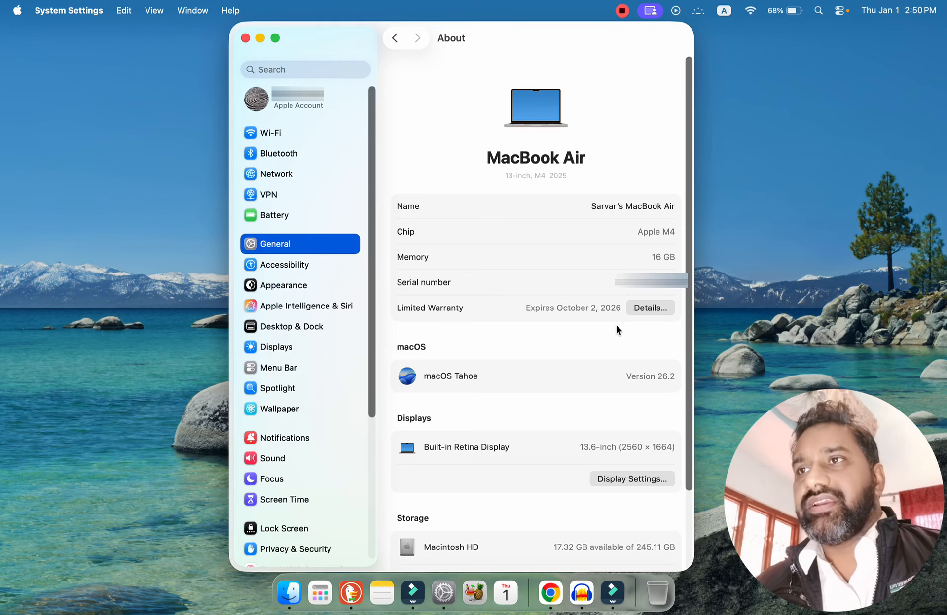
left_click(650, 309)
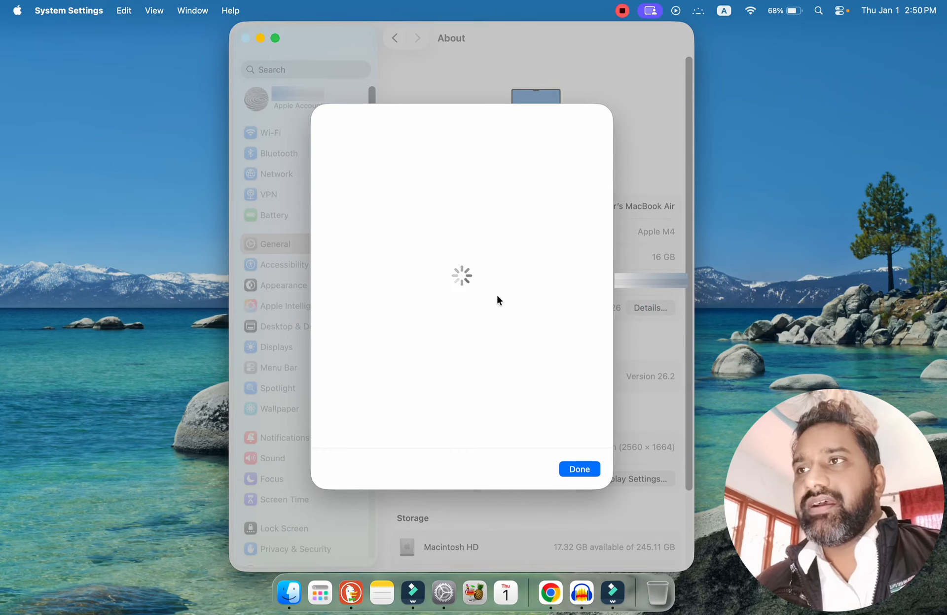
left_click(581, 469)
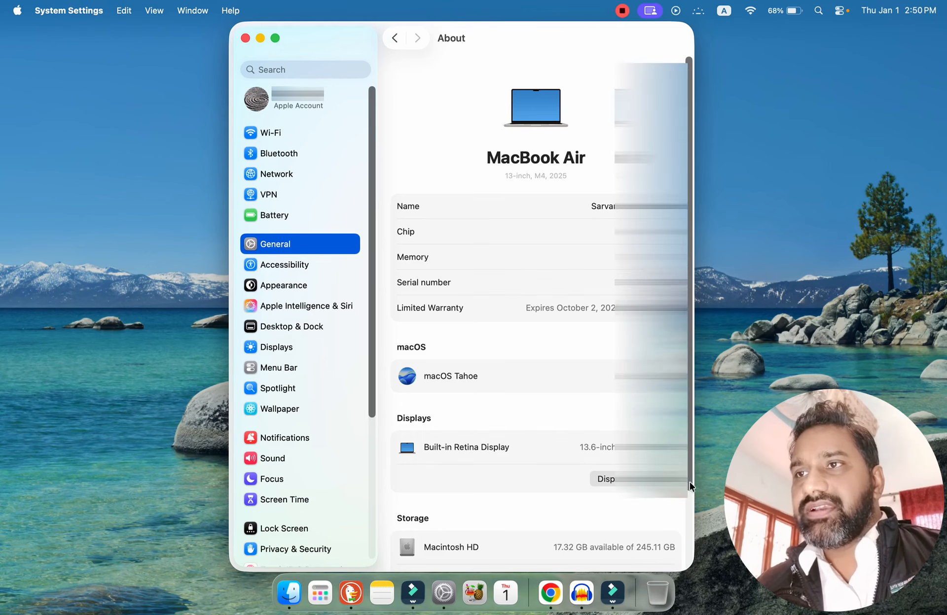
scroll(689, 482, "down", 5)
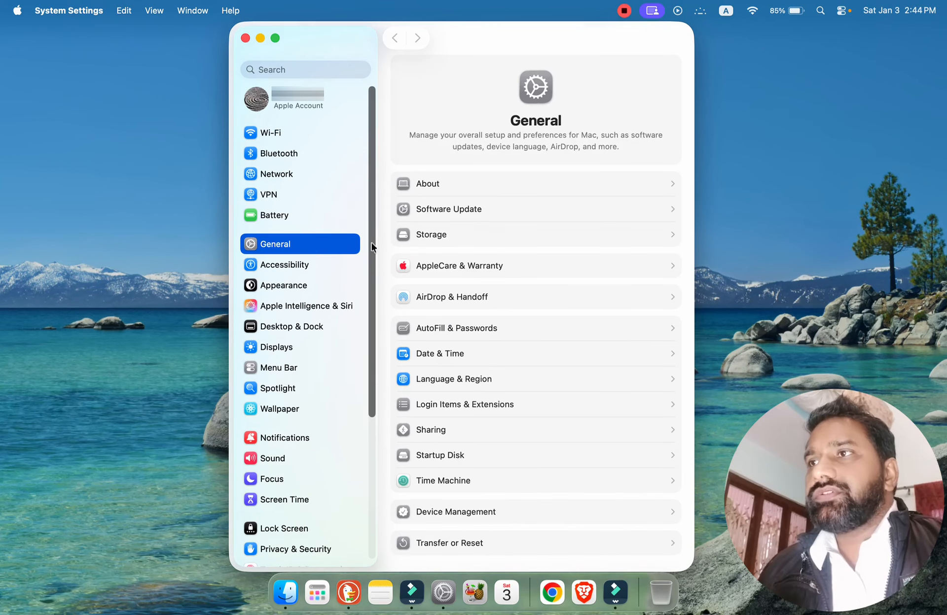
Review the Software Update page and its Automatic Updates options, returning to the General settings.
left_click(499, 208)
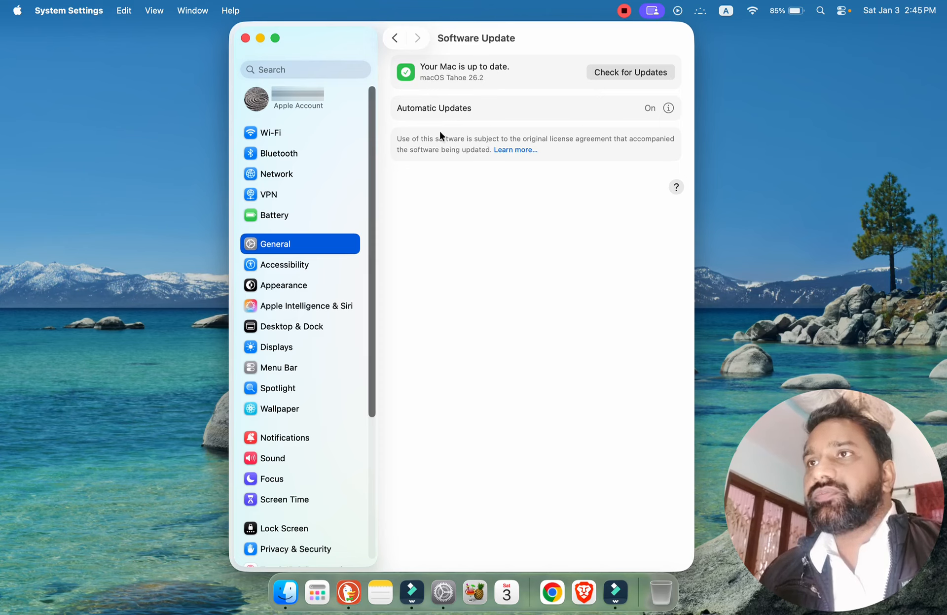
left_click(667, 110)
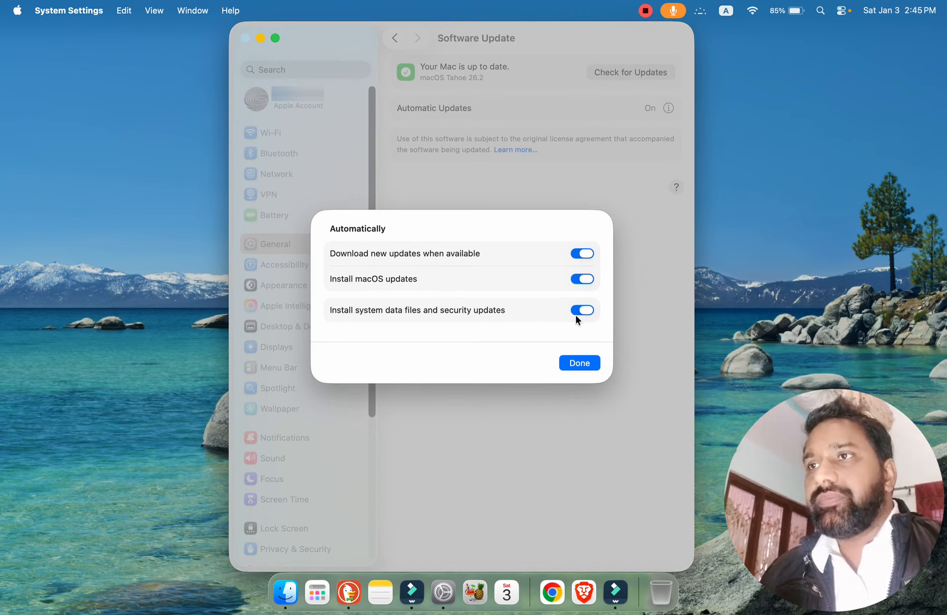
left_click(590, 364)
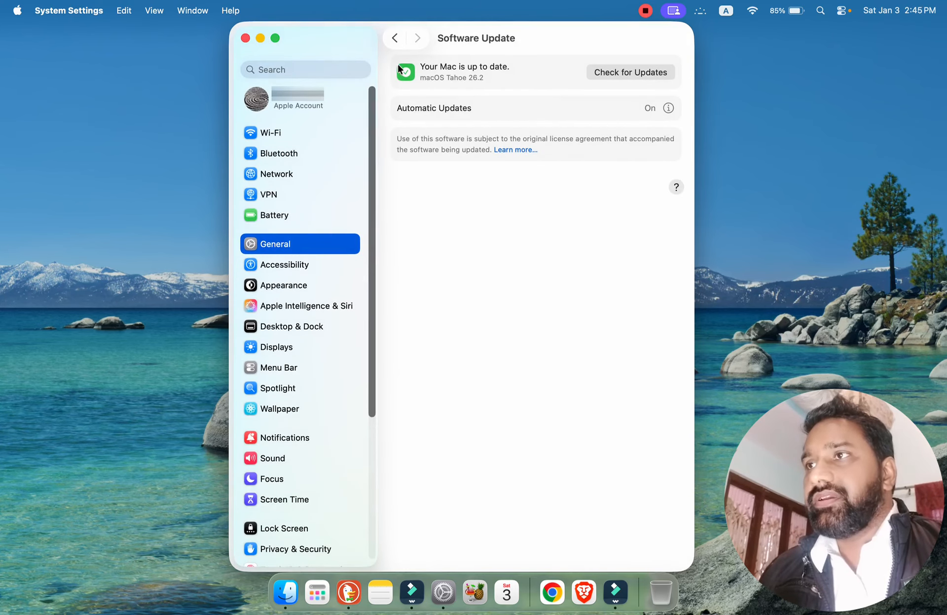
left_click(393, 39)
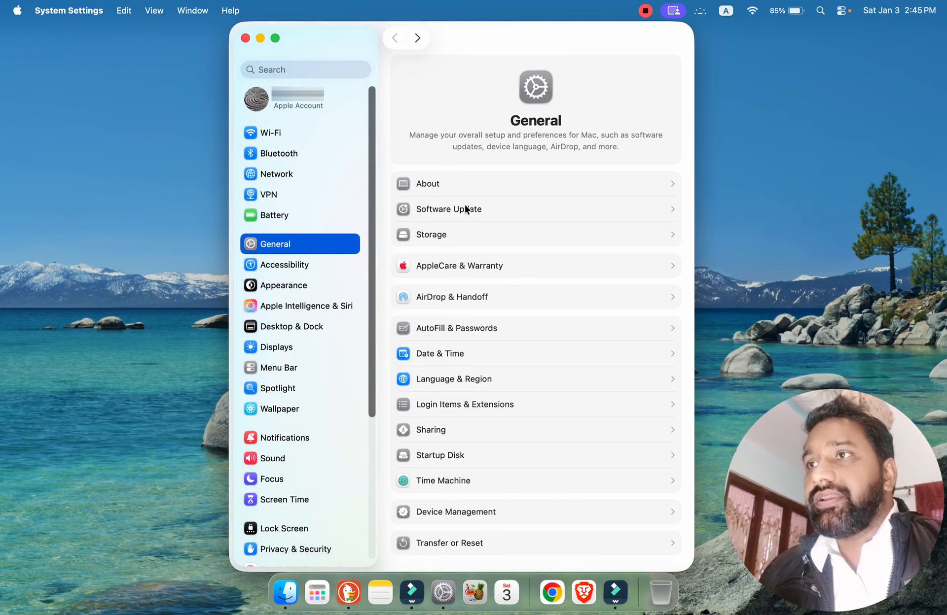
Examine the Macintosh HD storage usage by category and view the Optimize Storage prompt, cancelling the optimization.
left_click(485, 241)
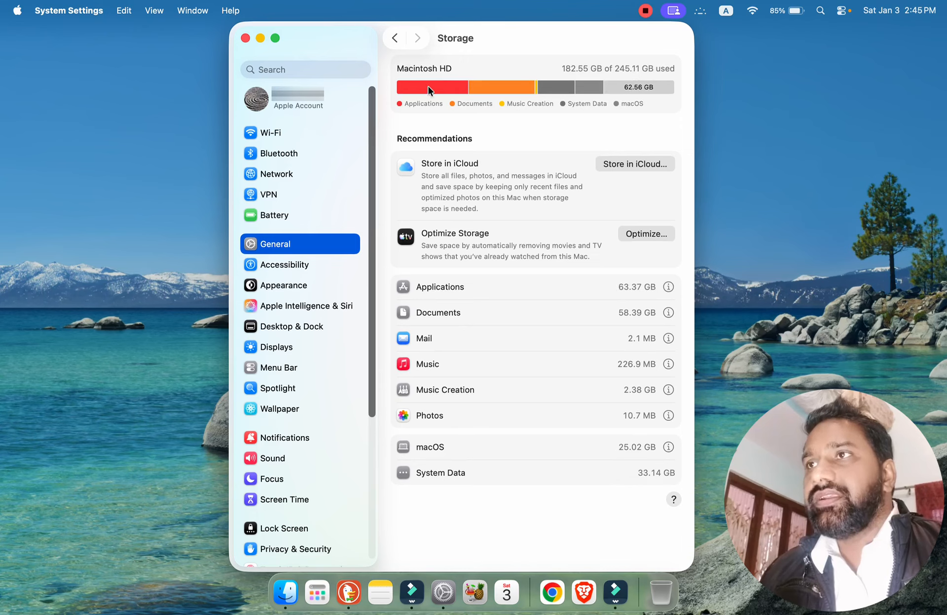
mouse_move(427, 87)
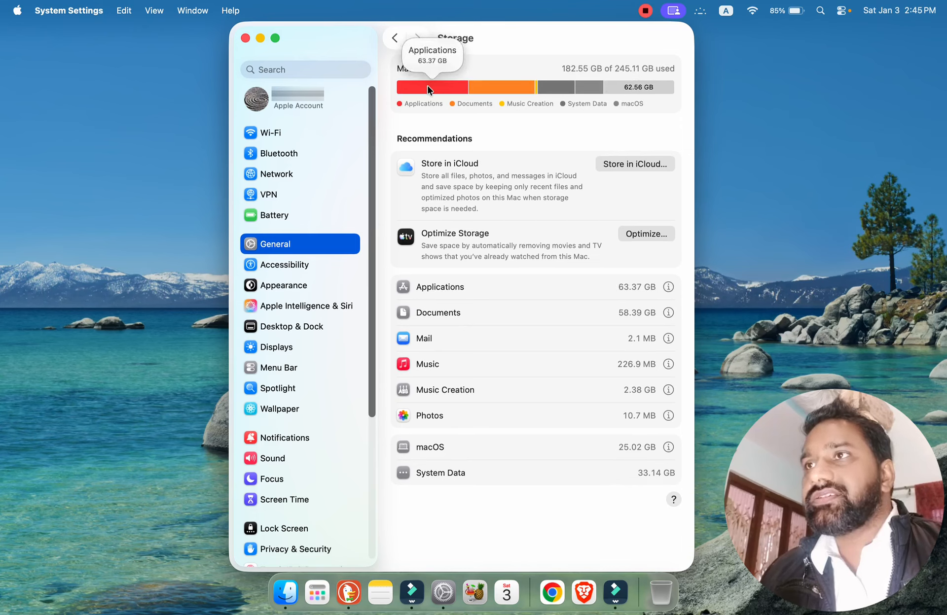
mouse_move(494, 86)
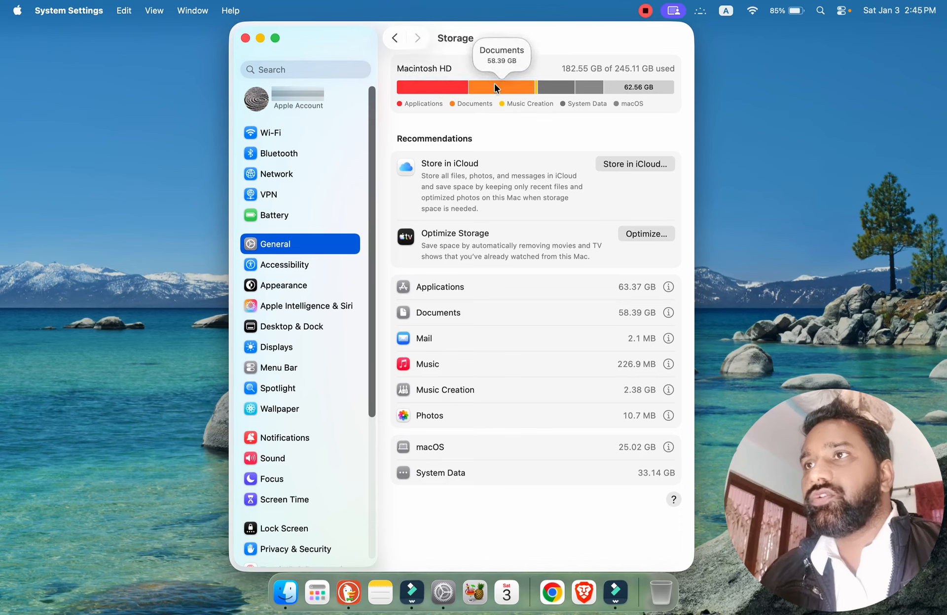
mouse_move(536, 91)
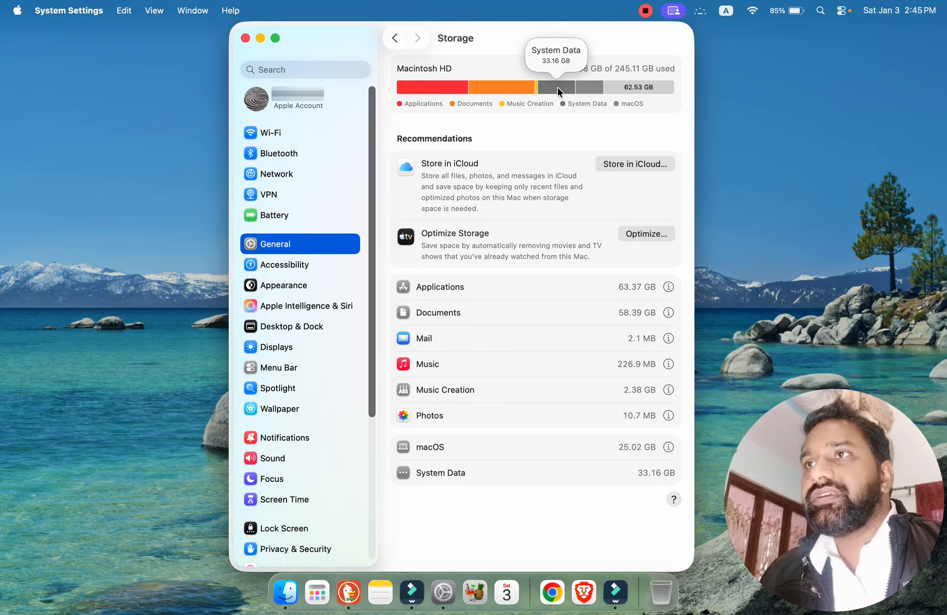
mouse_move(587, 87)
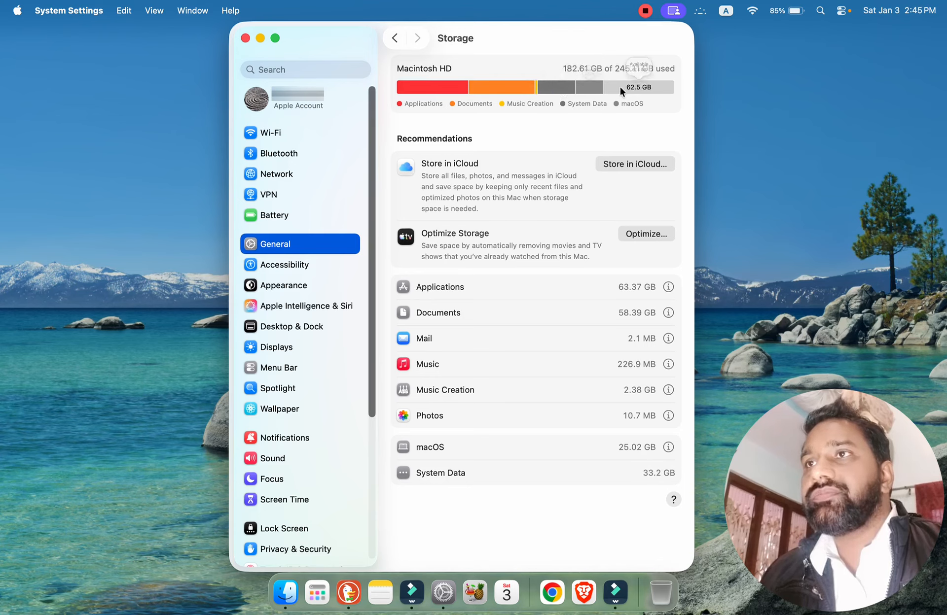
mouse_move(625, 87)
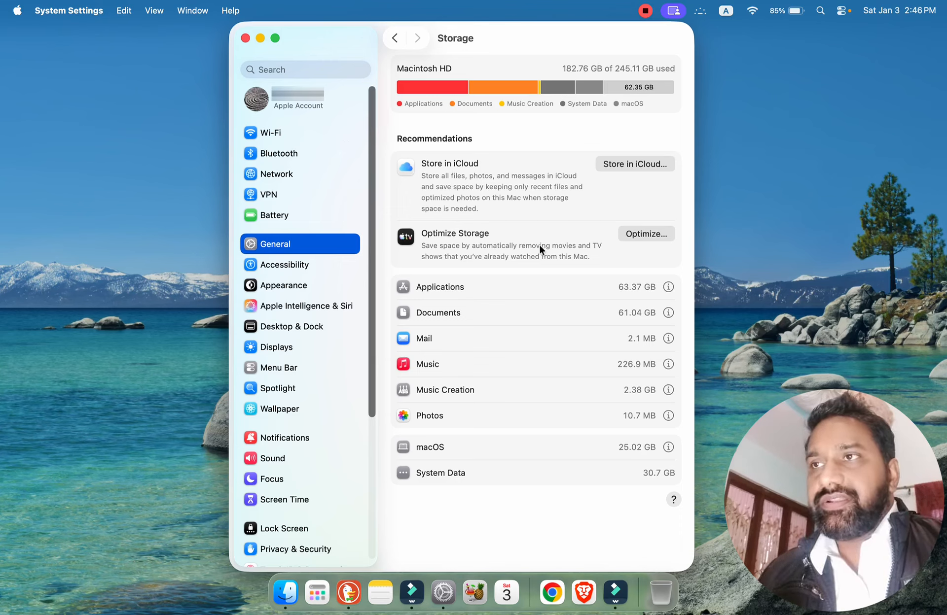
left_click(650, 234)
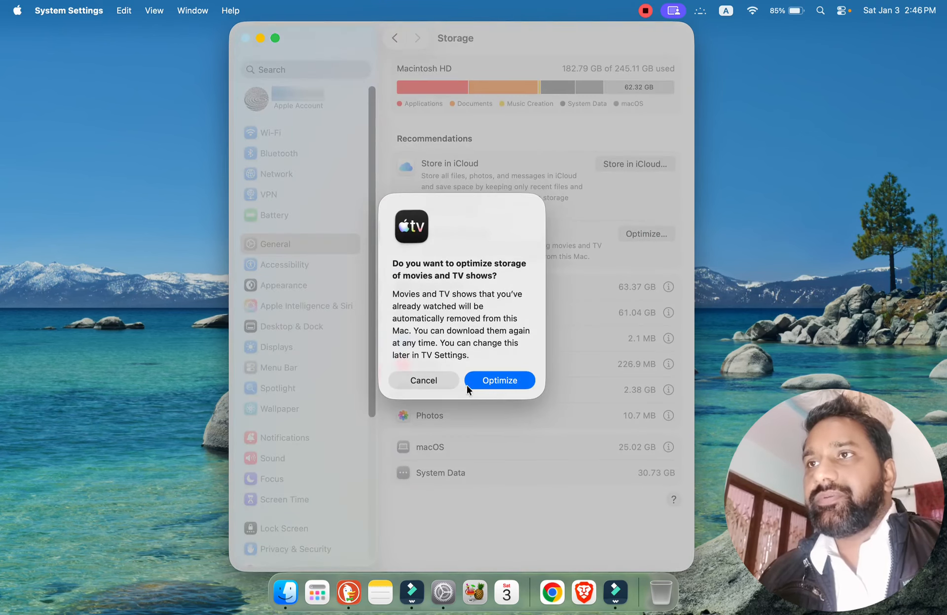
left_click(428, 384)
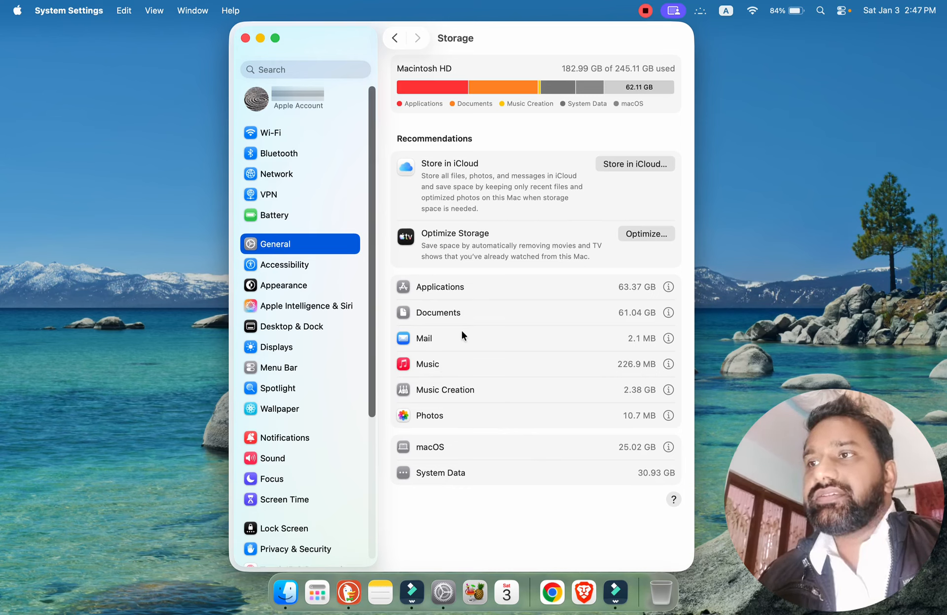
Examine the storage list of installed applications, reveal UTM in Finder, and close both to return to the Storage page.
left_click(668, 287)
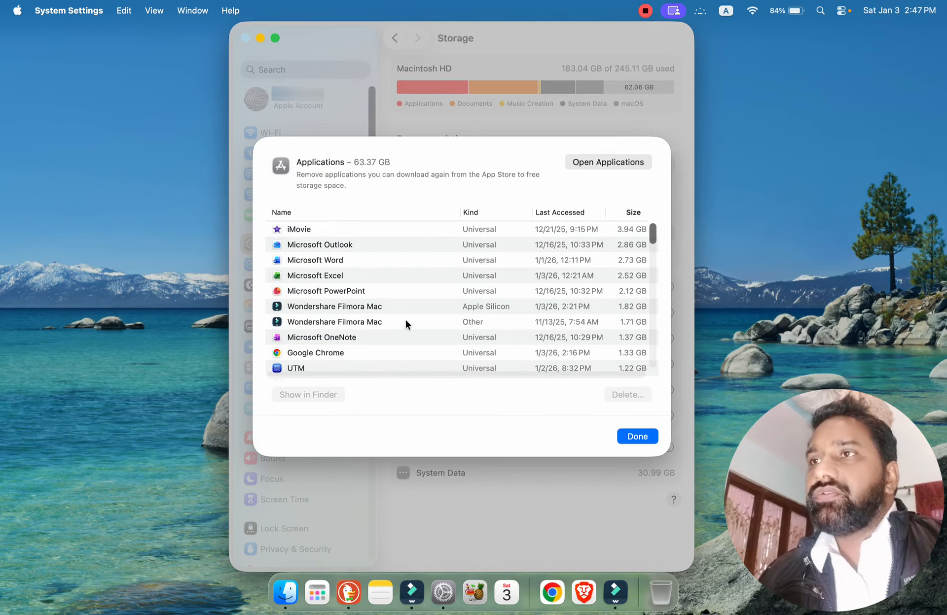
left_click(291, 366)
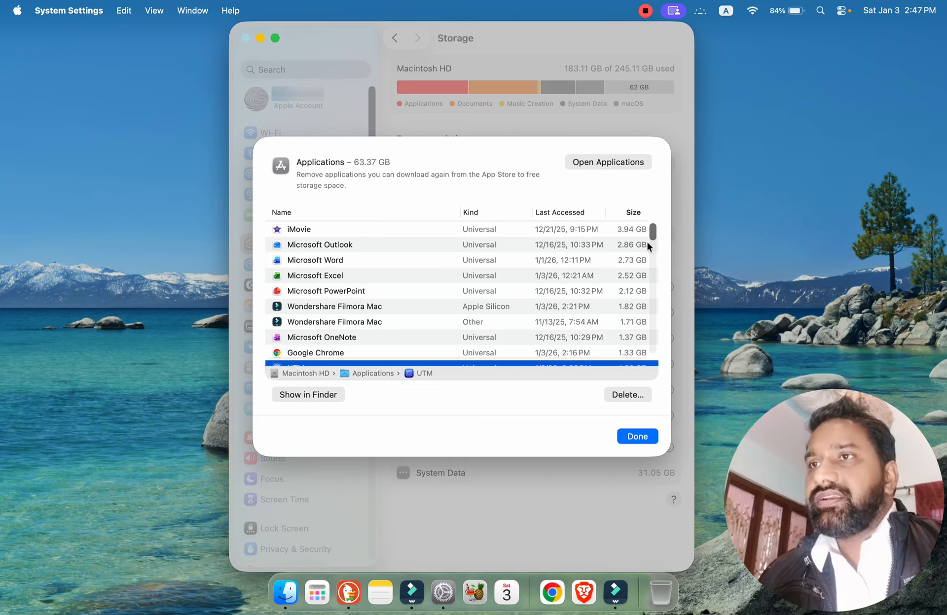
left_click_drag(652, 231, 655, 236)
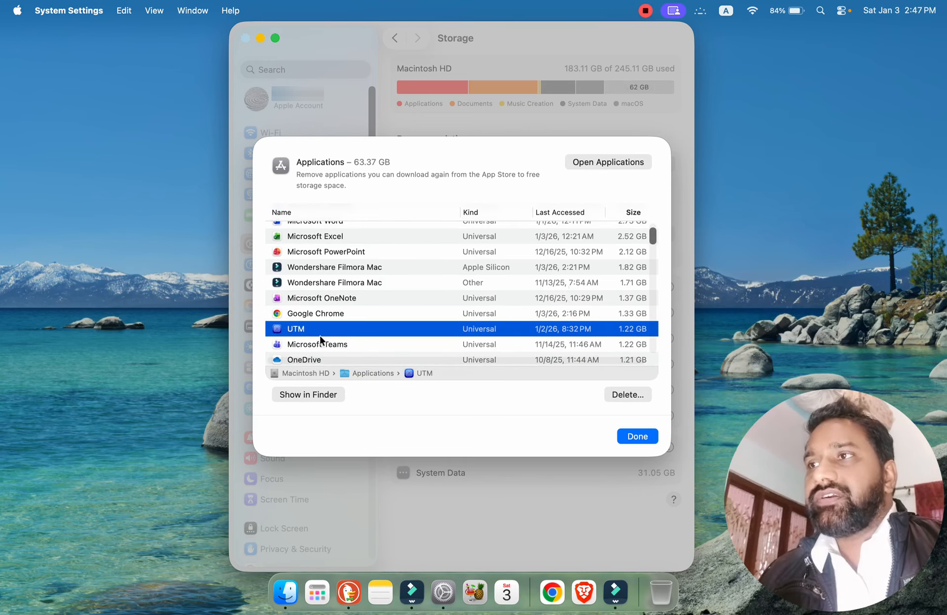
left_click(321, 394)
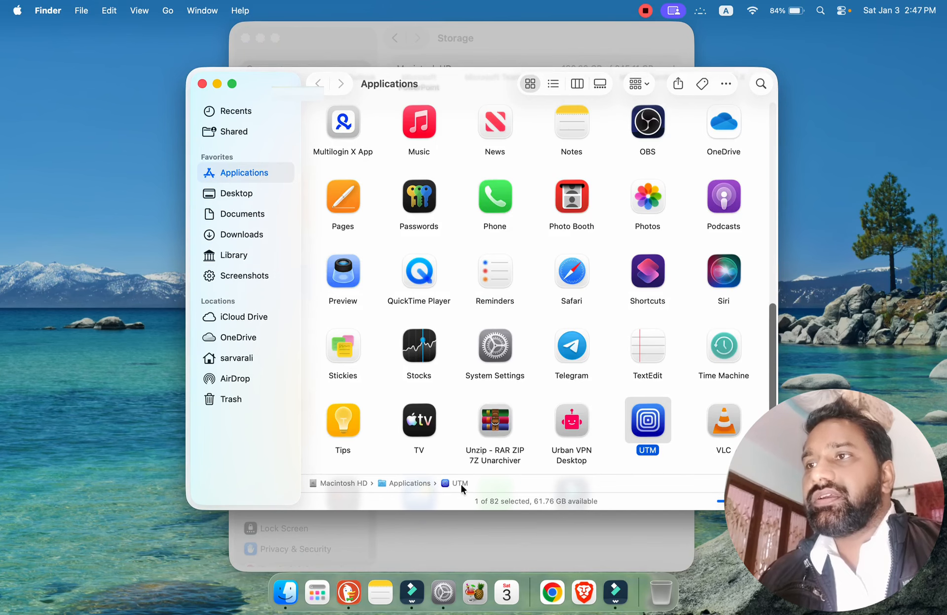
left_click(201, 84)
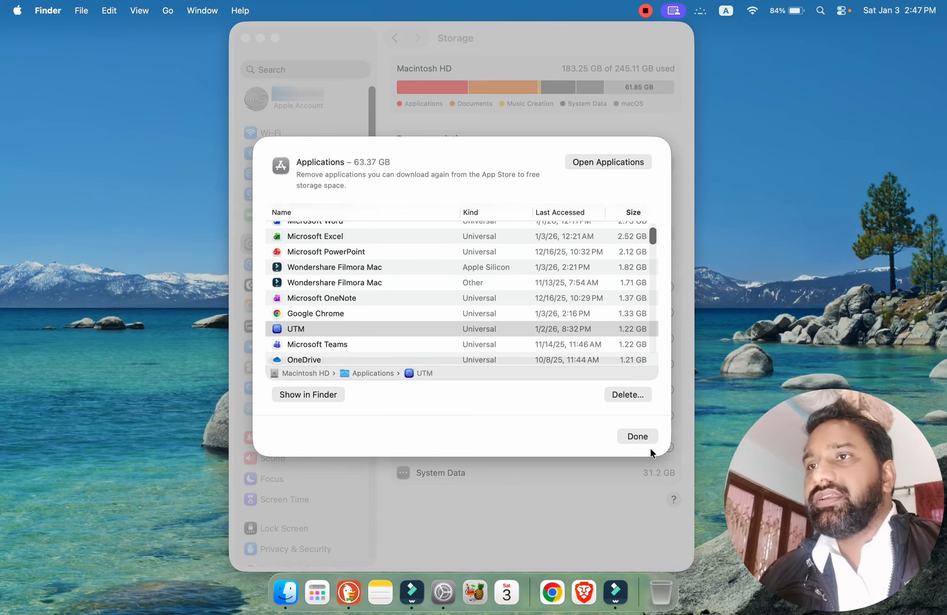
left_click(637, 436)
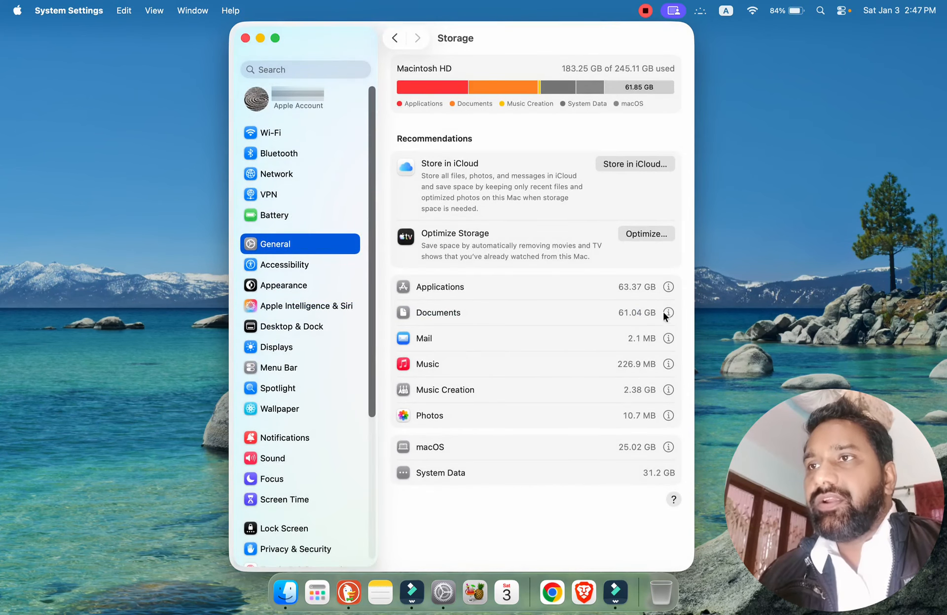
left_click(668, 313)
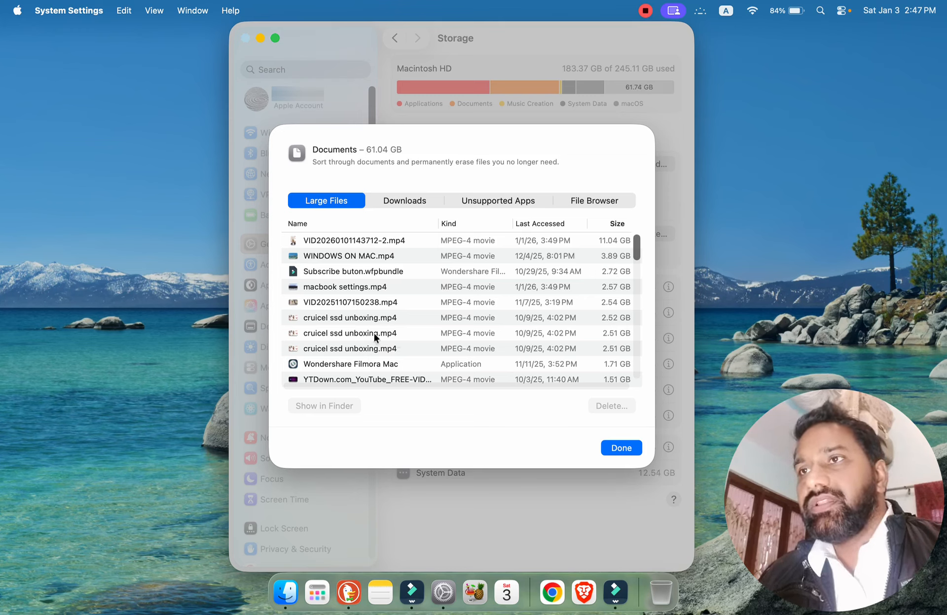
left_click(338, 239)
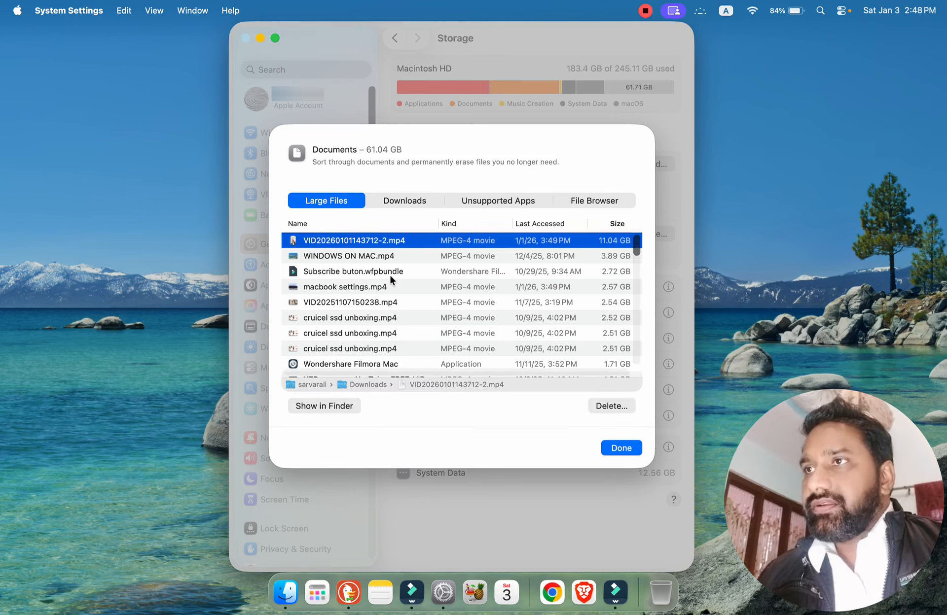
left_click(351, 256)
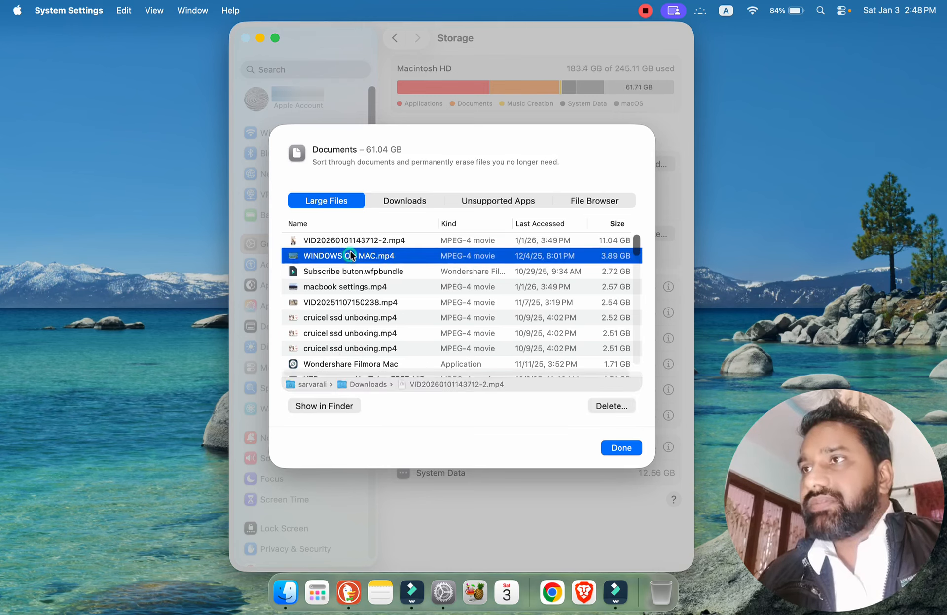
left_click(353, 241)
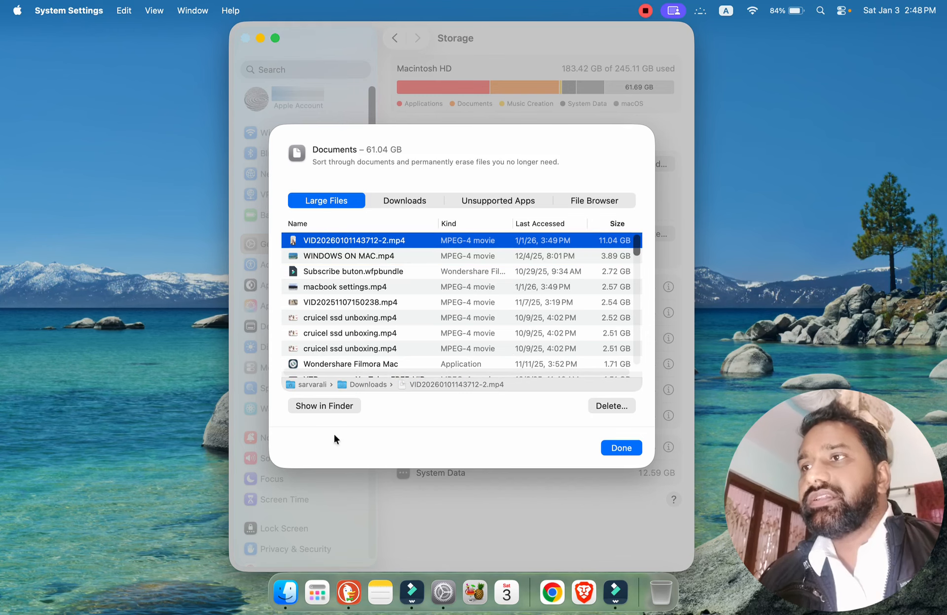
left_click(324, 407)
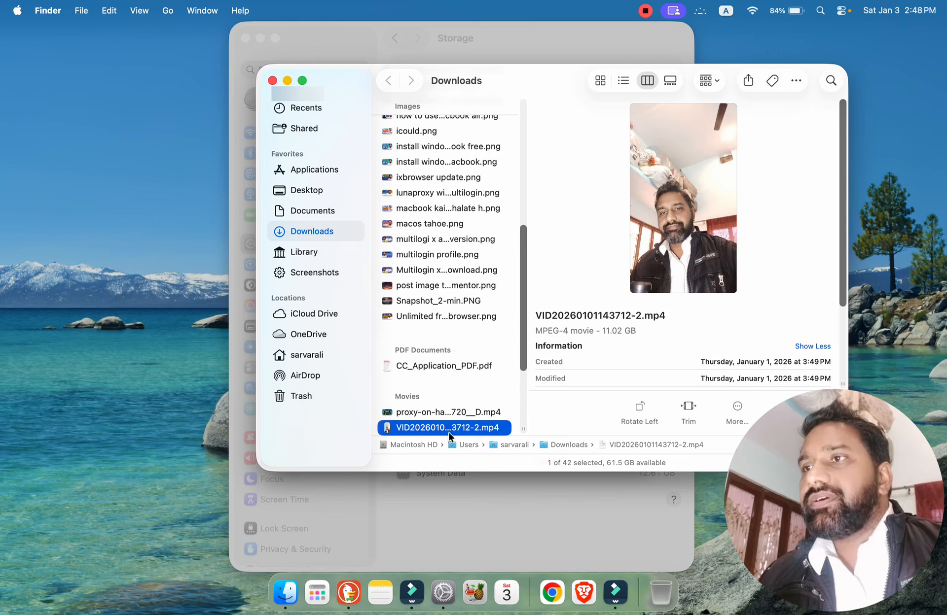
right_click(479, 430)
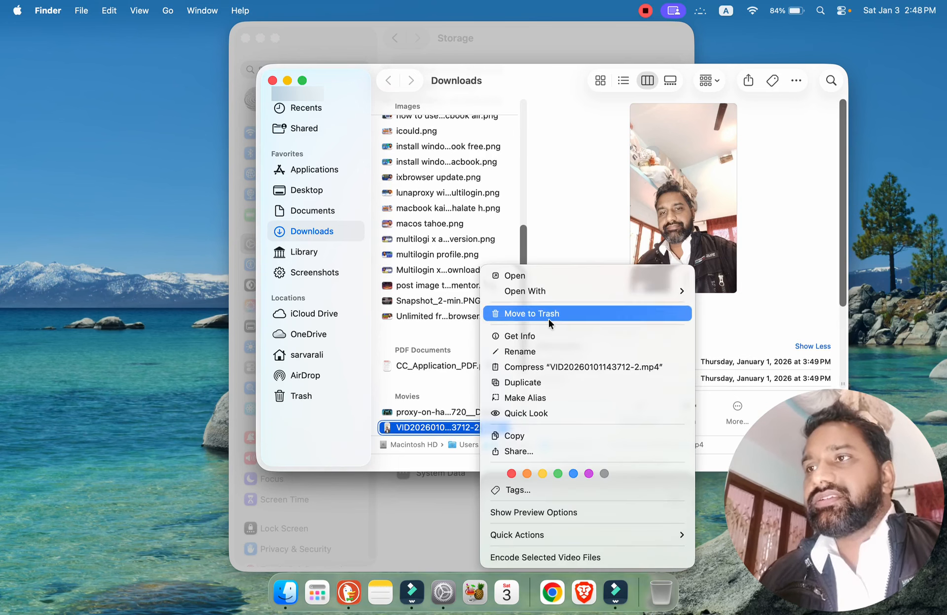
left_click(335, 80)
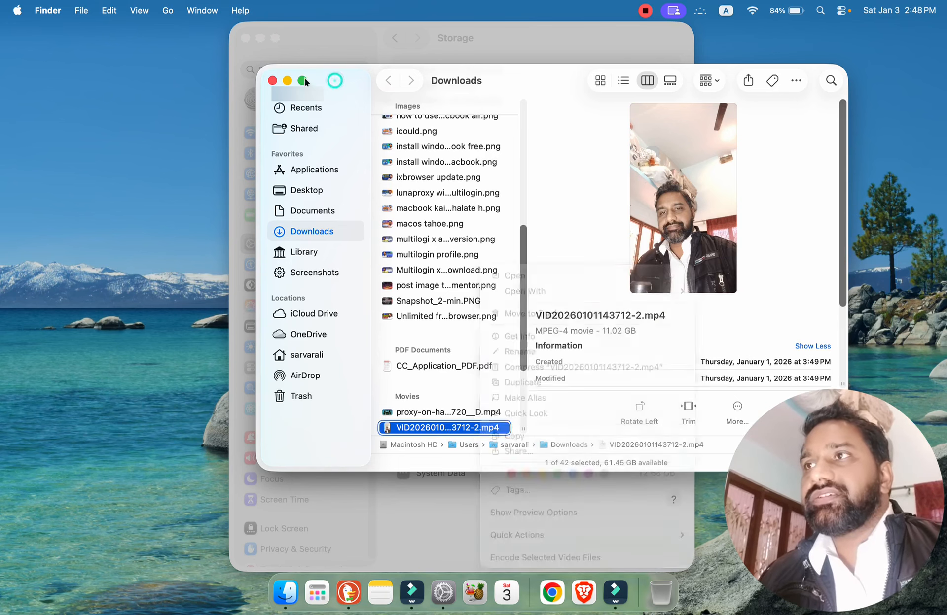
left_click(272, 80)
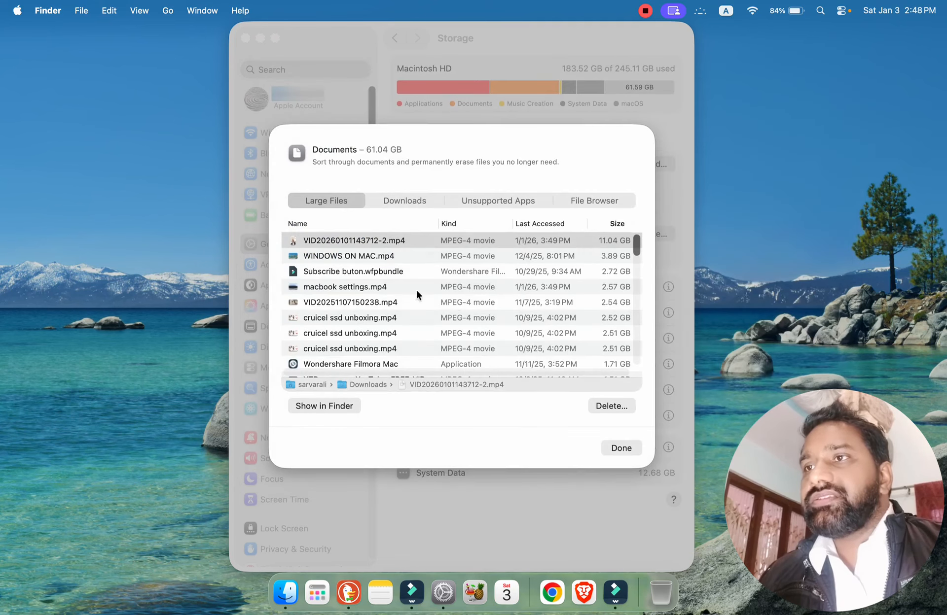
Review the Downloads, Unsupported Apps and File Browser storage views for Documents, and return to the General settings.
left_click(405, 220)
left_click(407, 200)
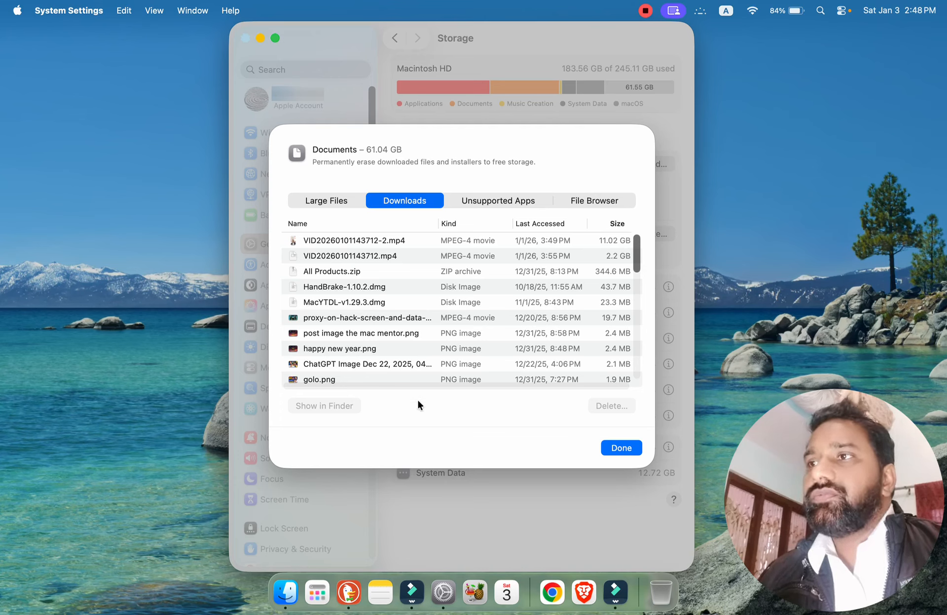
left_click(490, 199)
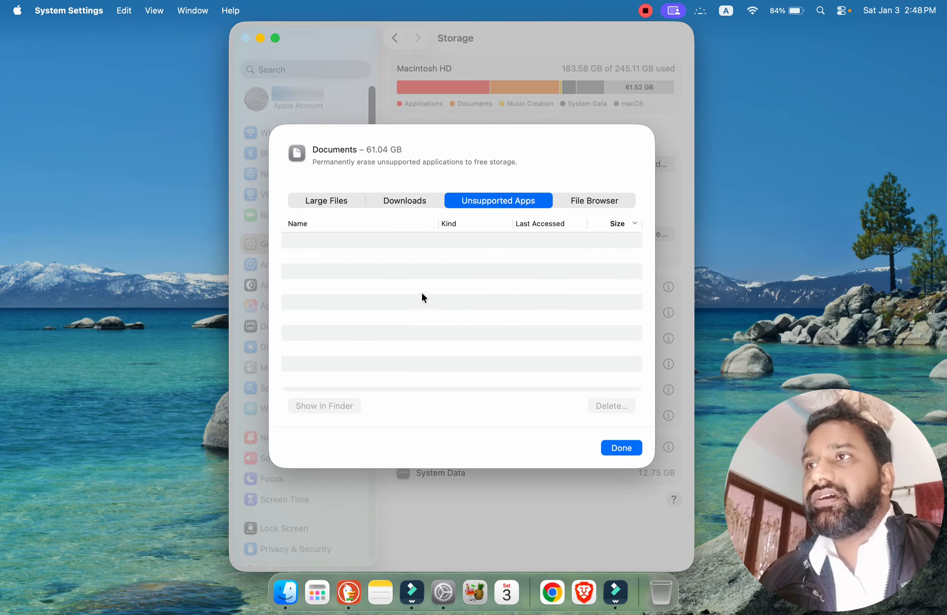
left_click(600, 201)
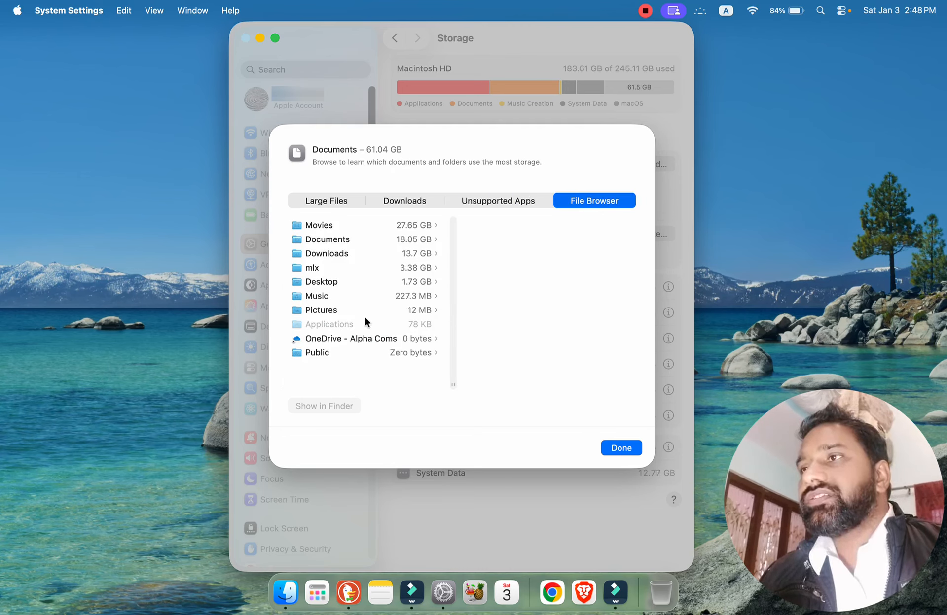
left_click(329, 204)
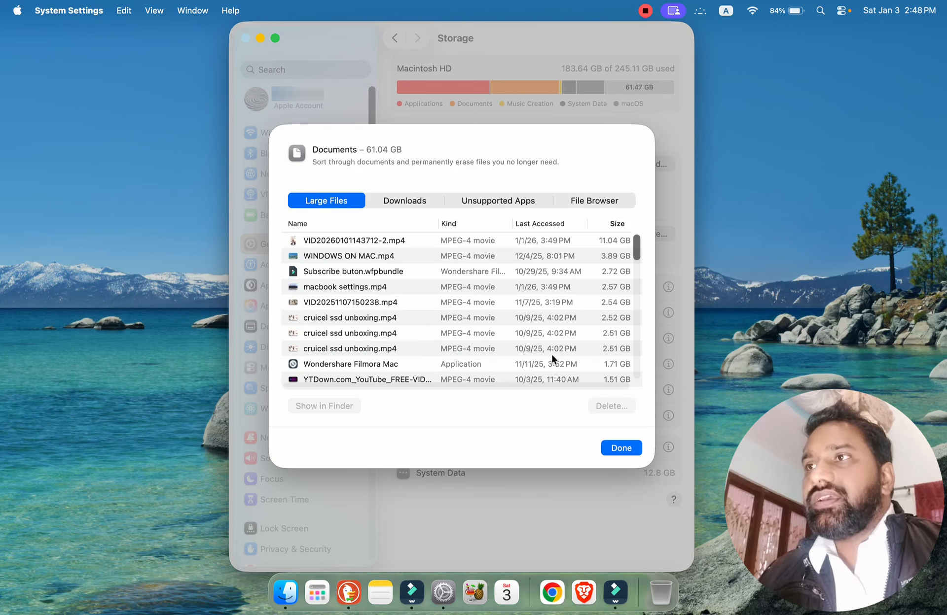
left_click(611, 449)
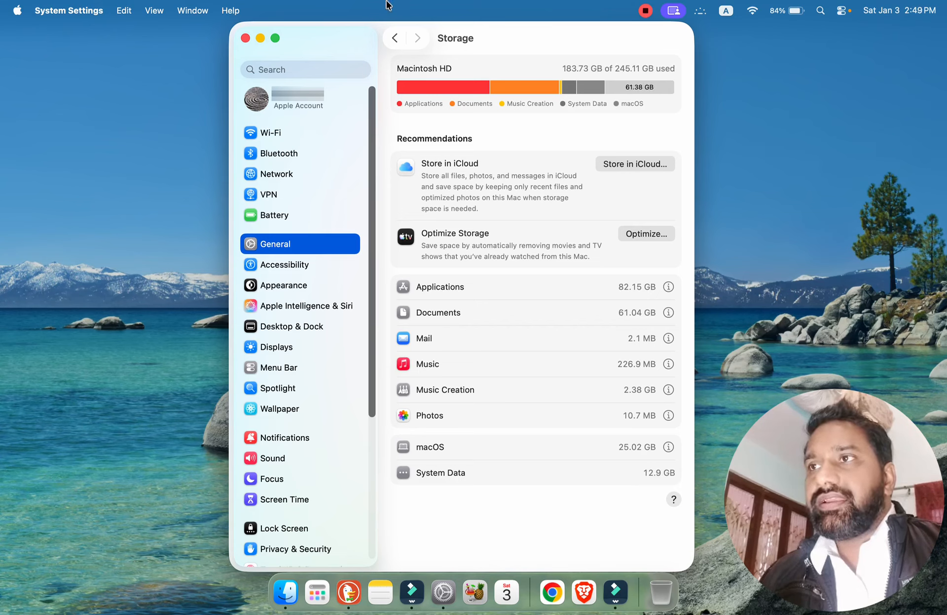
left_click(393, 39)
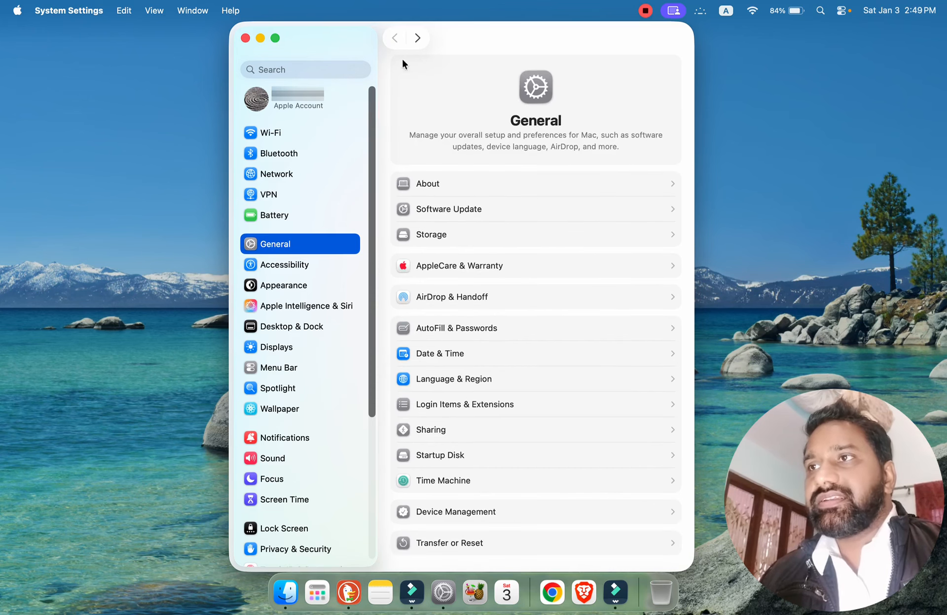
Review the MacBook Air's Limited Warranty coverage and the AirDrop & Handoff options, returning to the General settings.
left_click(536, 269)
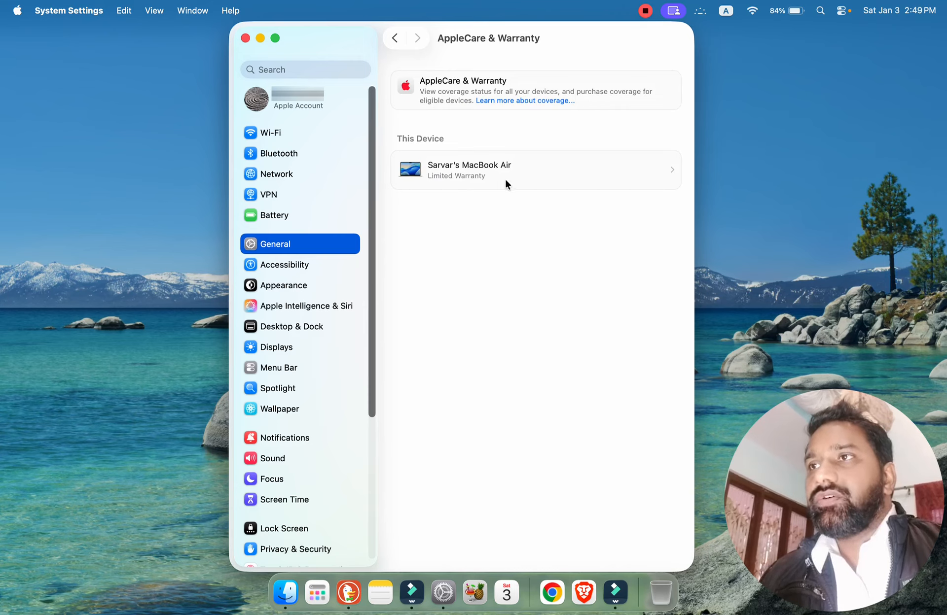
left_click(669, 171)
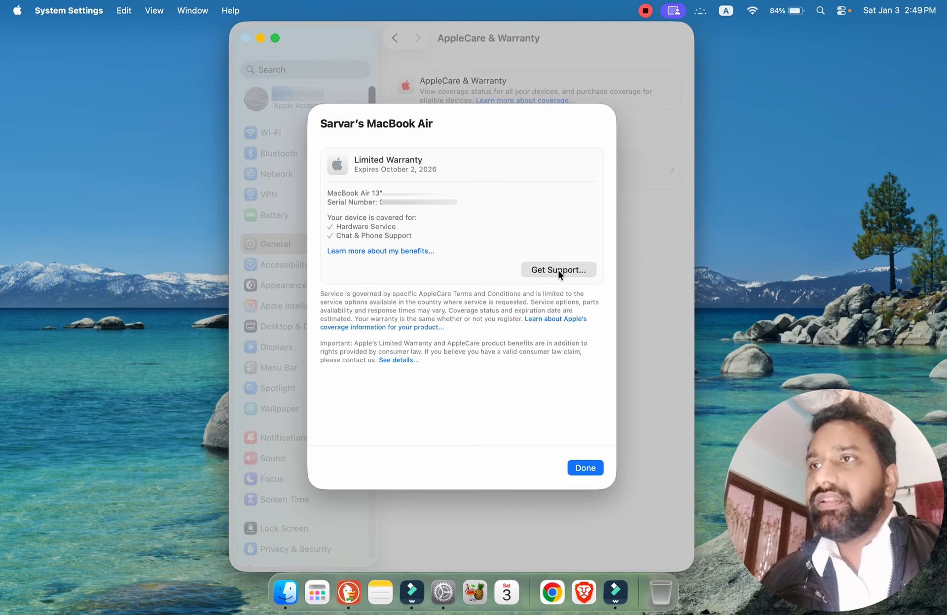
left_click(585, 468)
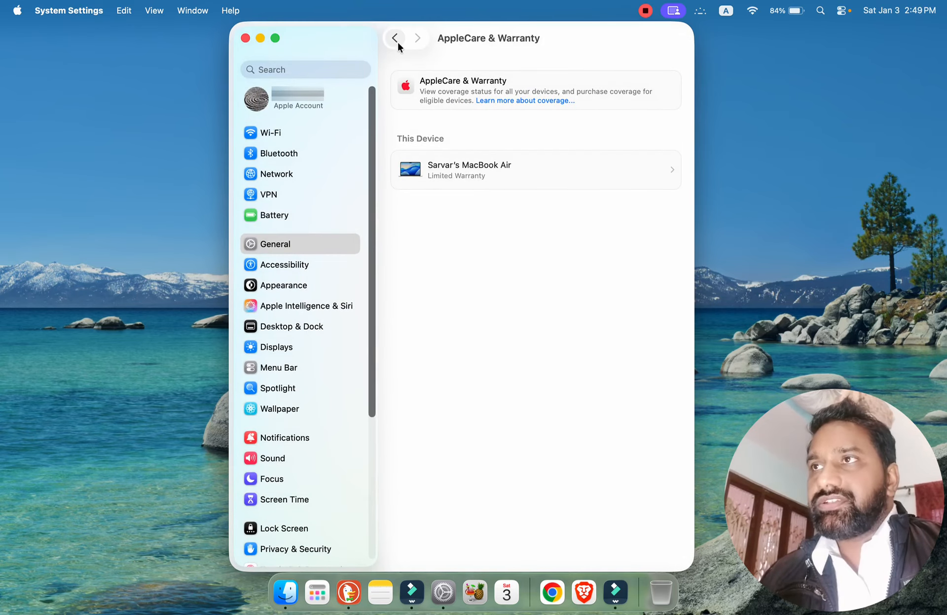
left_click(395, 39)
left_click(505, 297)
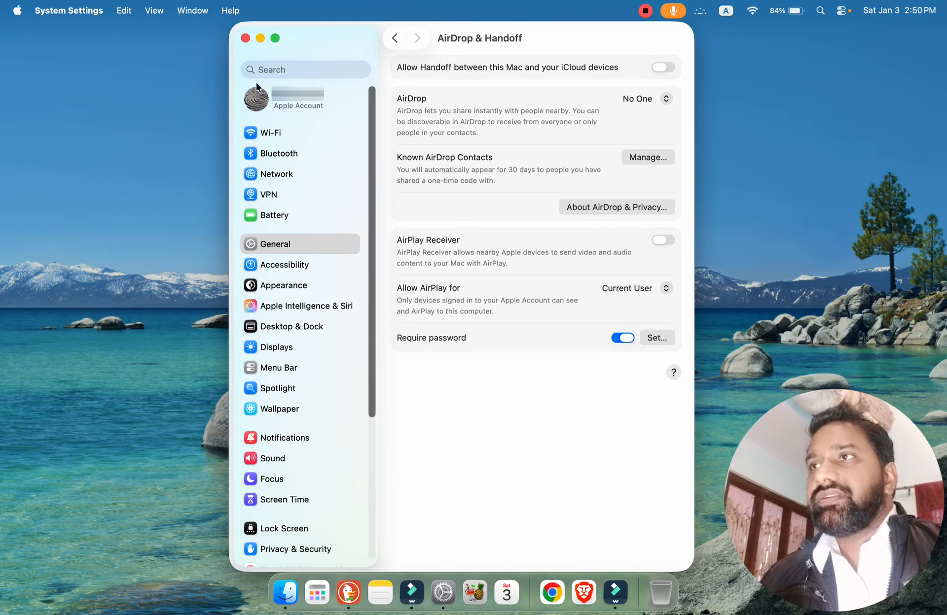
left_click(395, 38)
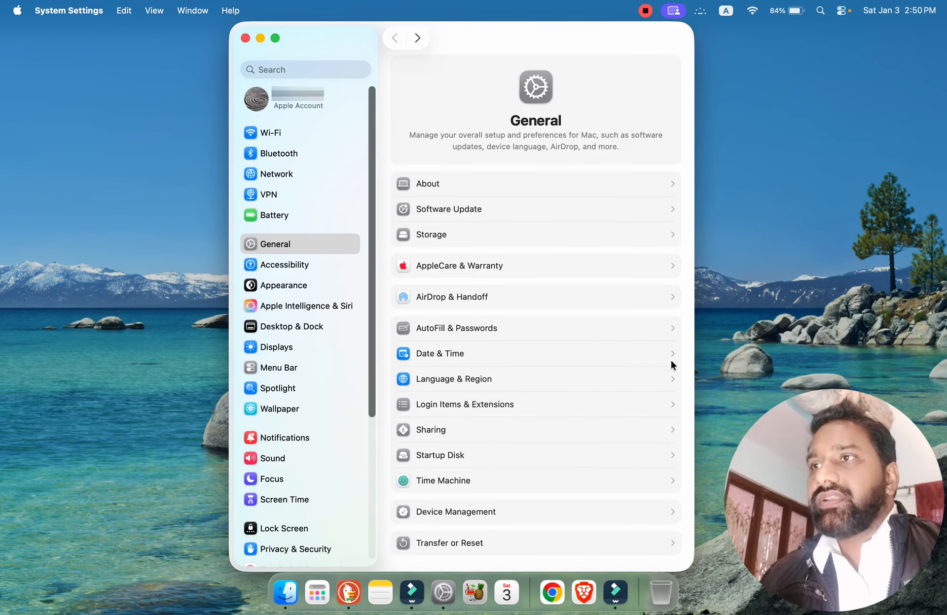
Open the Passwords app from the AutoFill & Passwords settings and unlock it with the account password.
left_click(512, 328)
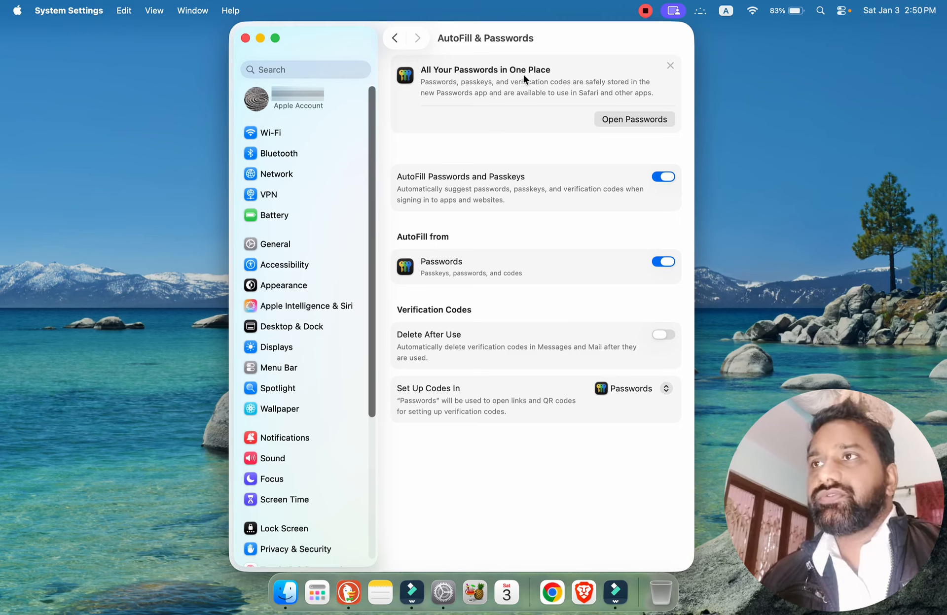
left_click(621, 118)
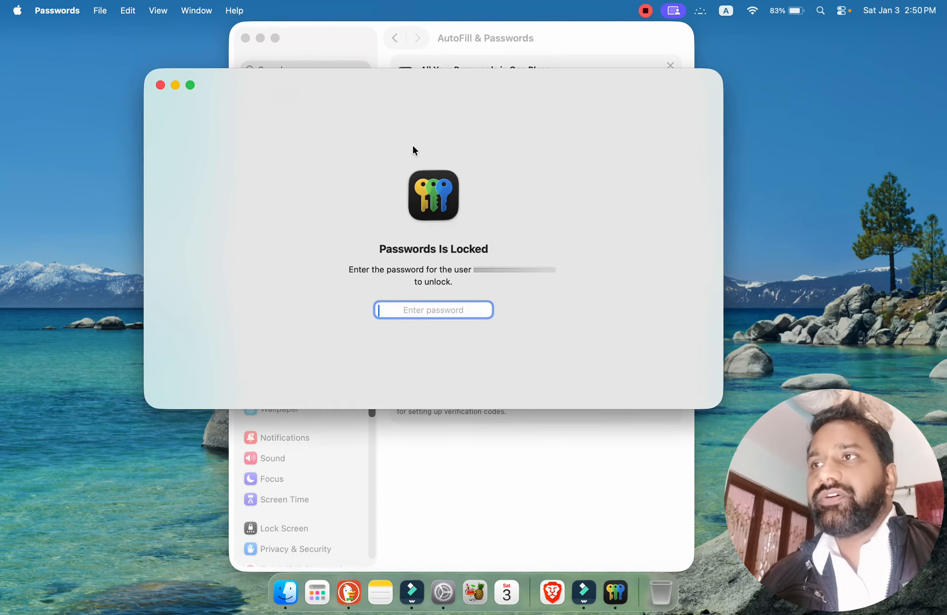
type("•")
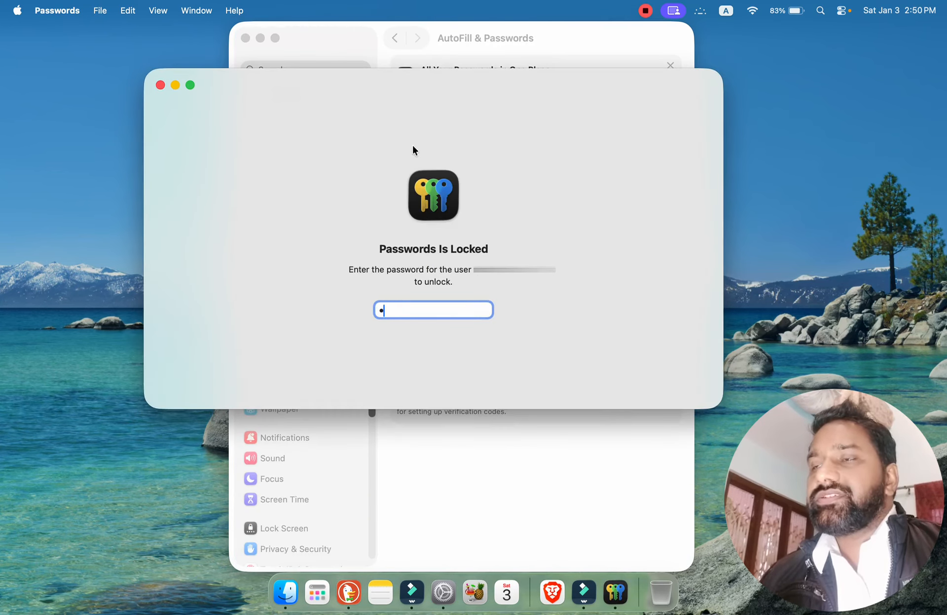
type("••••••")
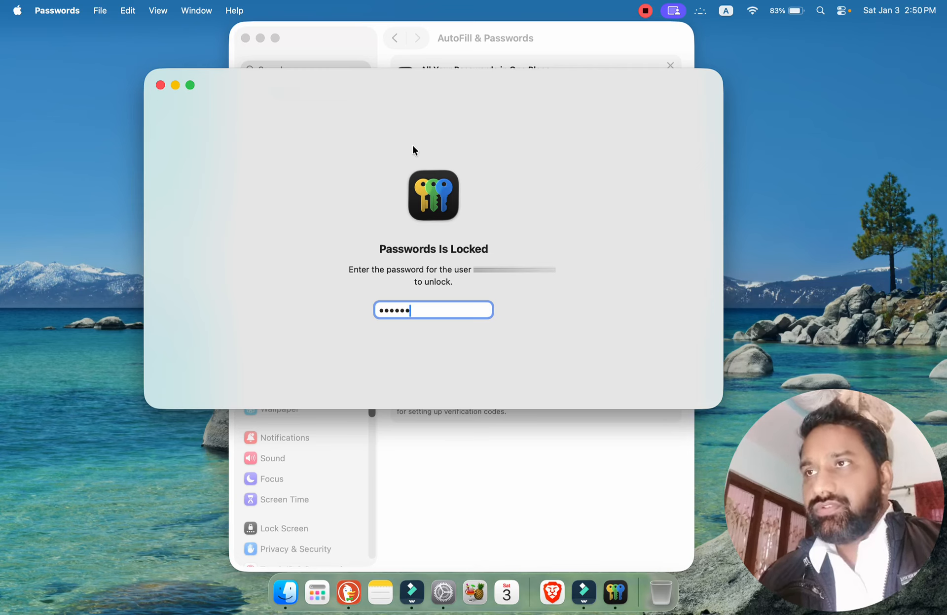
type("•••")
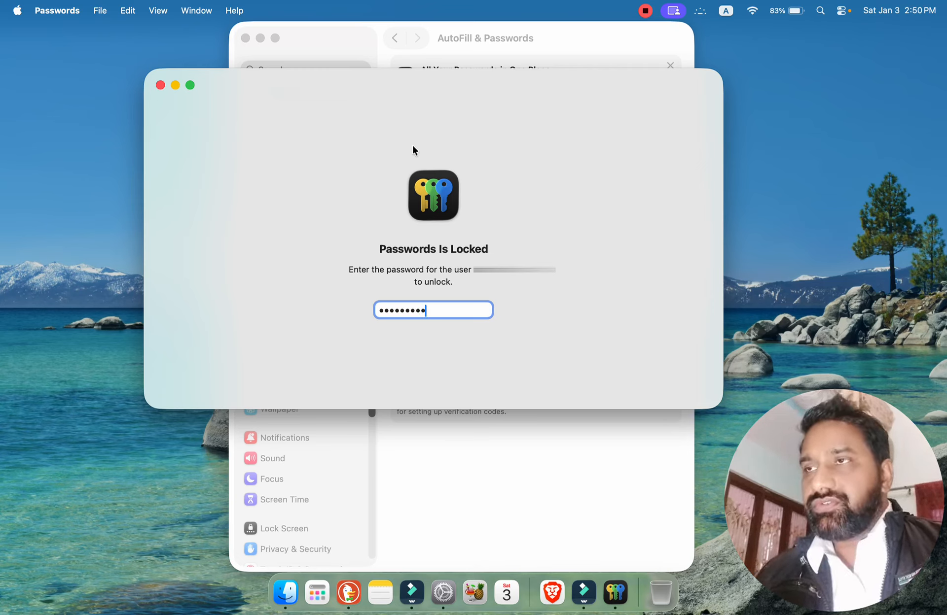
type("••••")
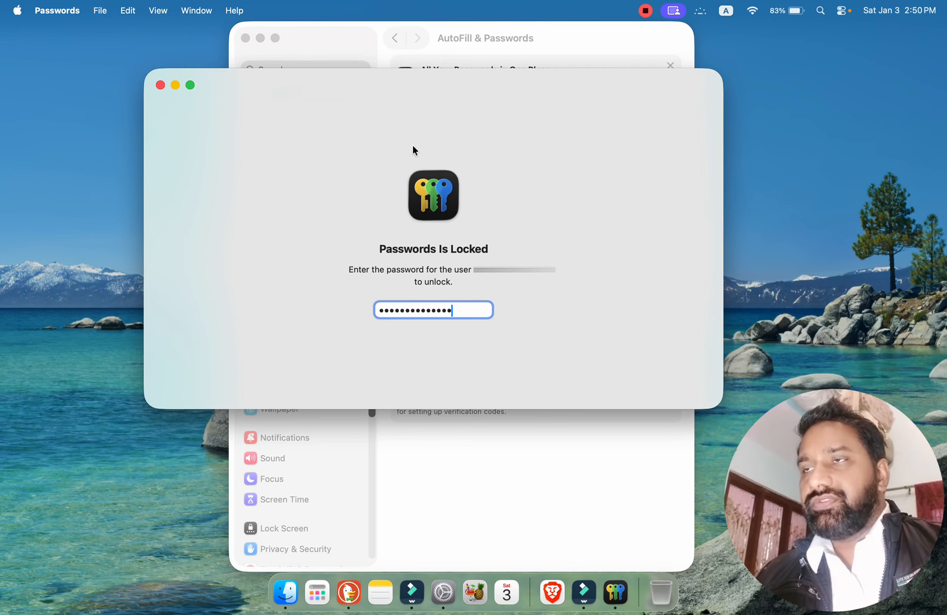
key("Return")
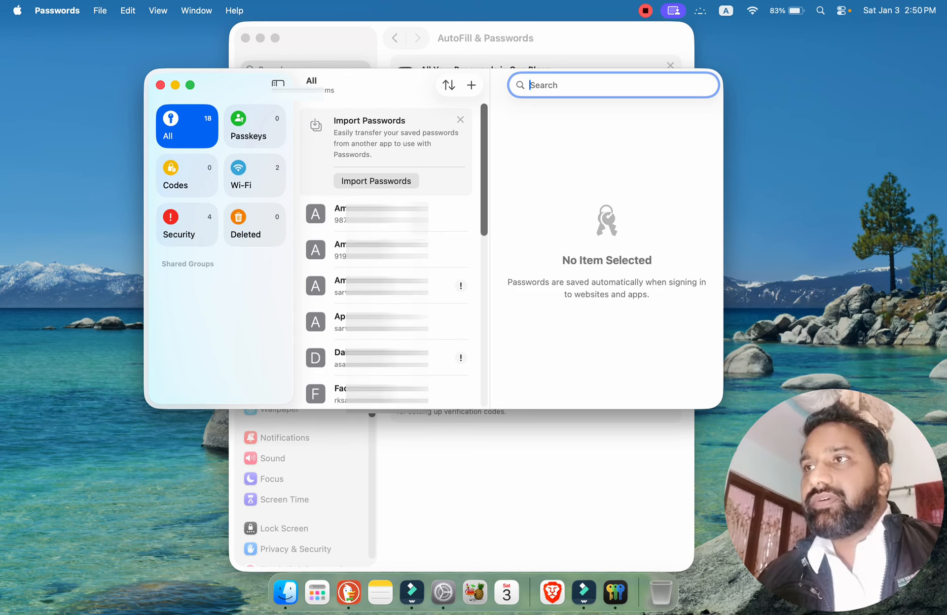
View the details of the first saved Amazon entry and close the Passwords window.
left_click(411, 216)
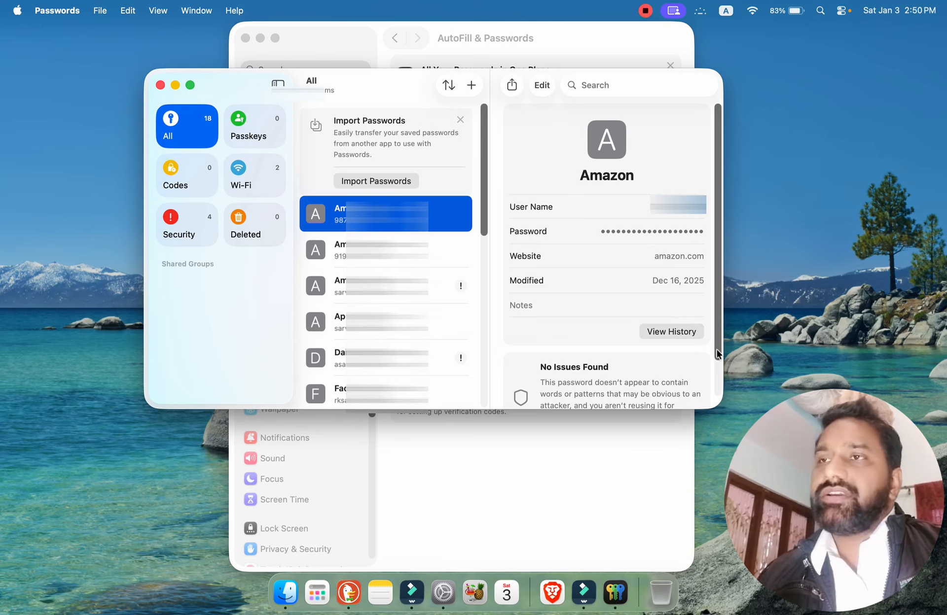
mouse_move(717, 350)
left_mouse_down()
mouse_move(735, 412)
mouse_move(710, 341)
left_mouse_up()
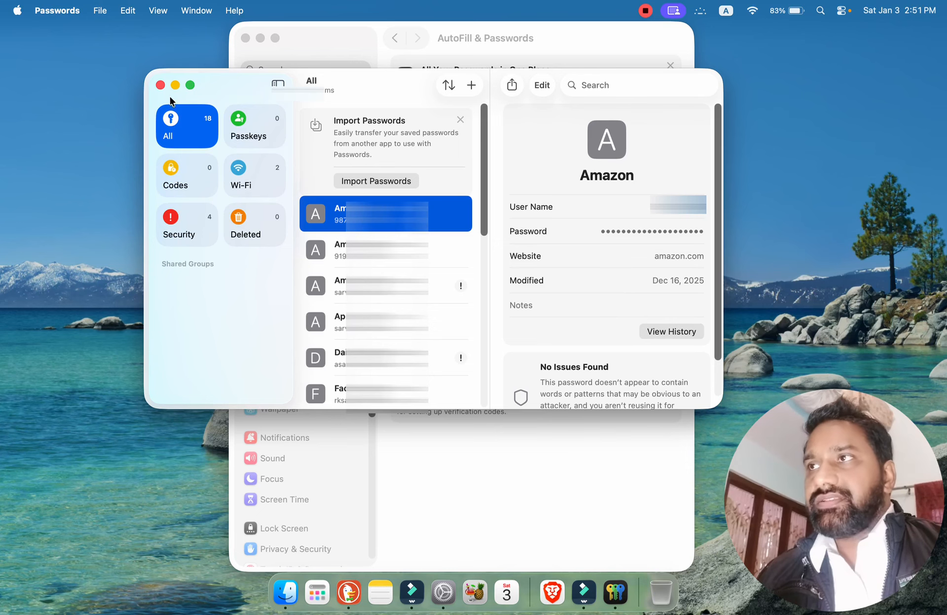
left_click(159, 85)
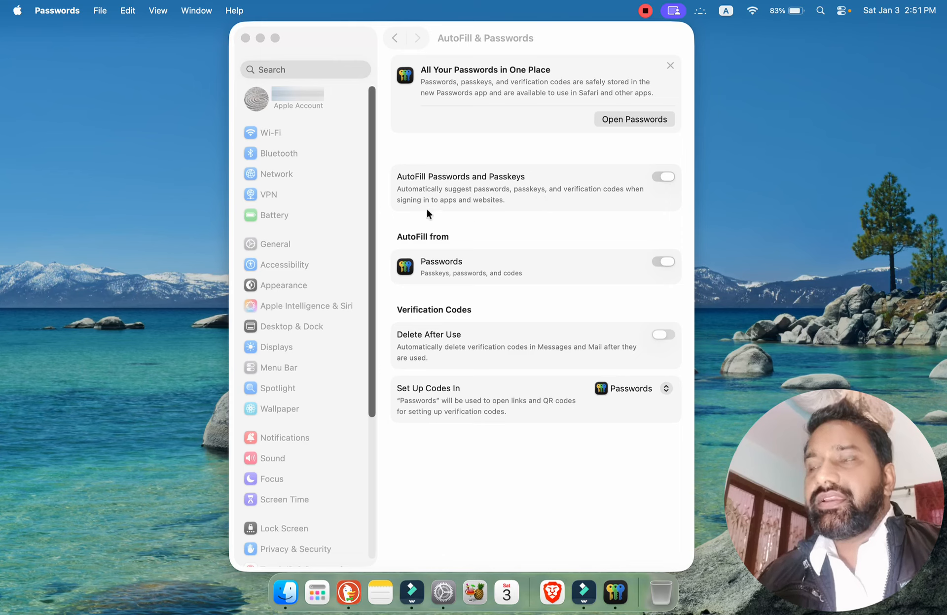
Switch AutoFill Passwords and Passkeys off and on again, check the Set Up Codes In choices, and return to the General settings.
left_click(664, 176)
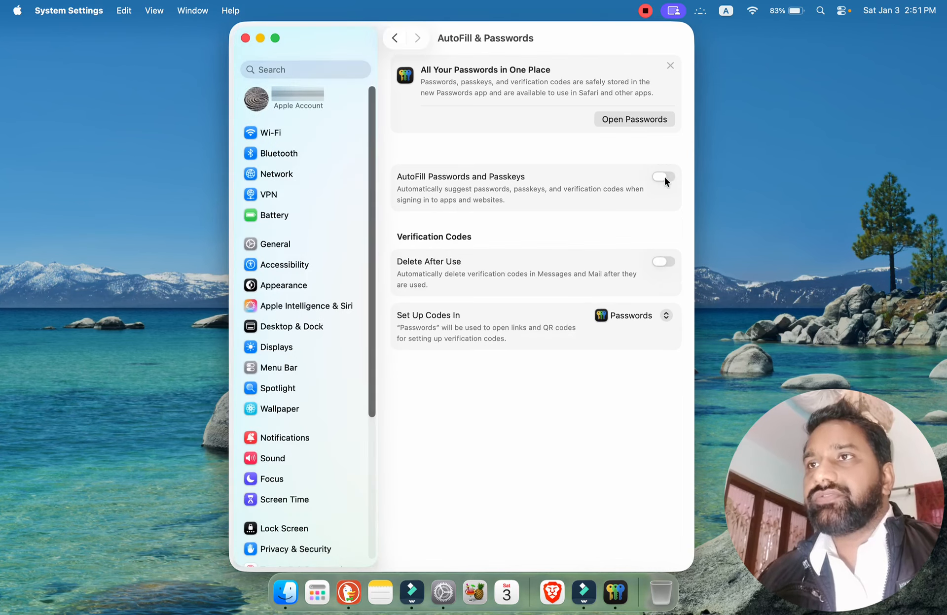
left_click(664, 177)
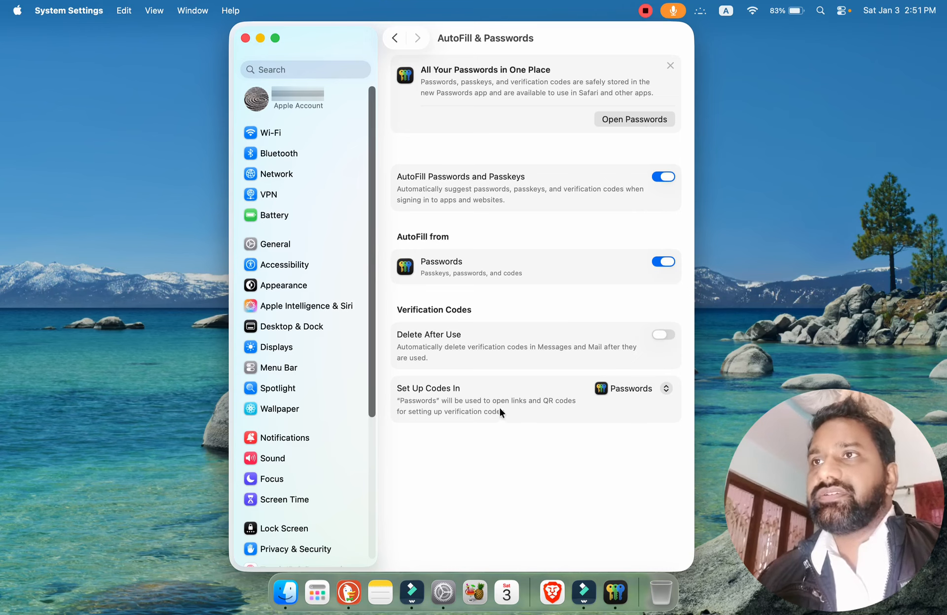
left_click(664, 387)
left_click(663, 385)
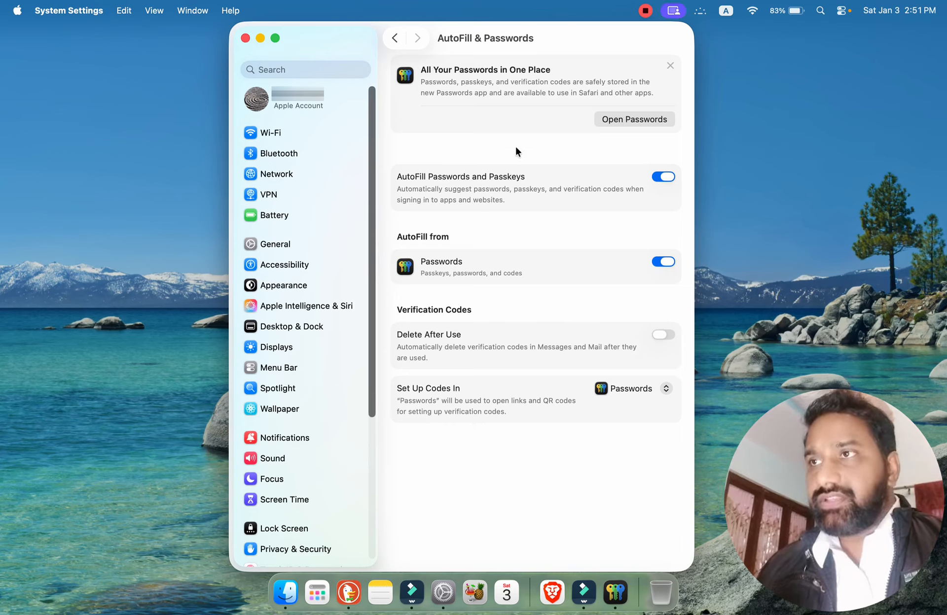
left_click(392, 39)
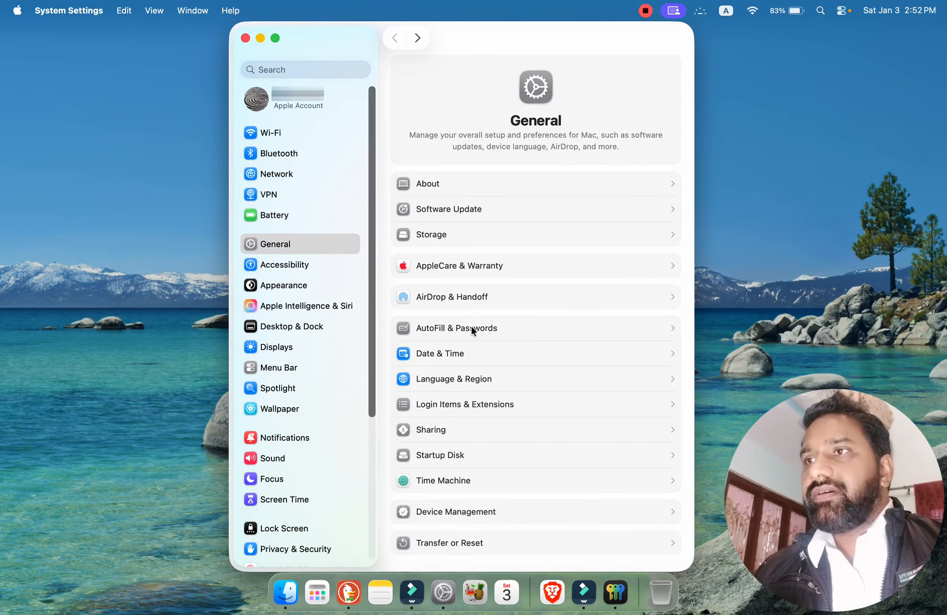
Open the Date & Time settings and try to change the time source, dismissing the password request.
left_click(474, 354)
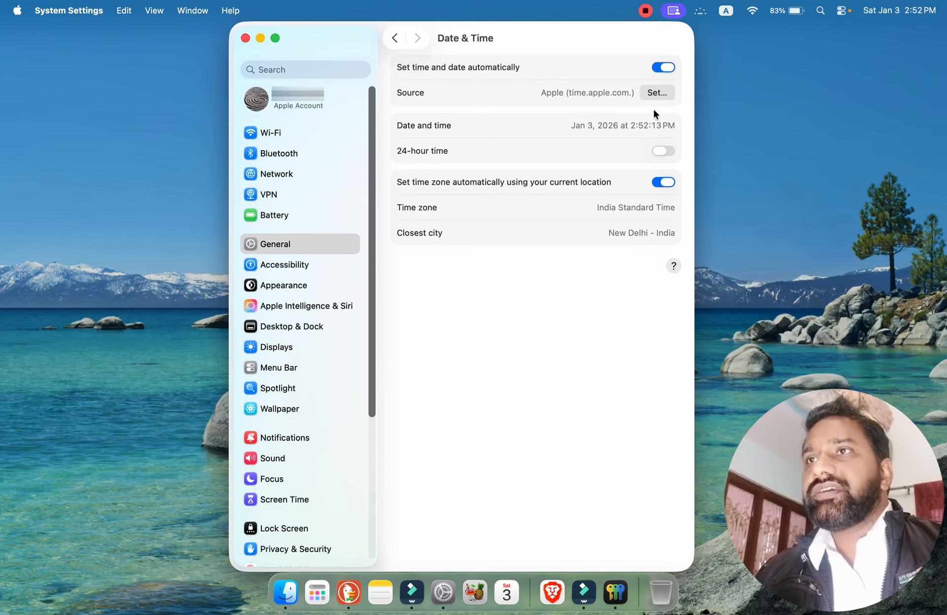
left_click(653, 93)
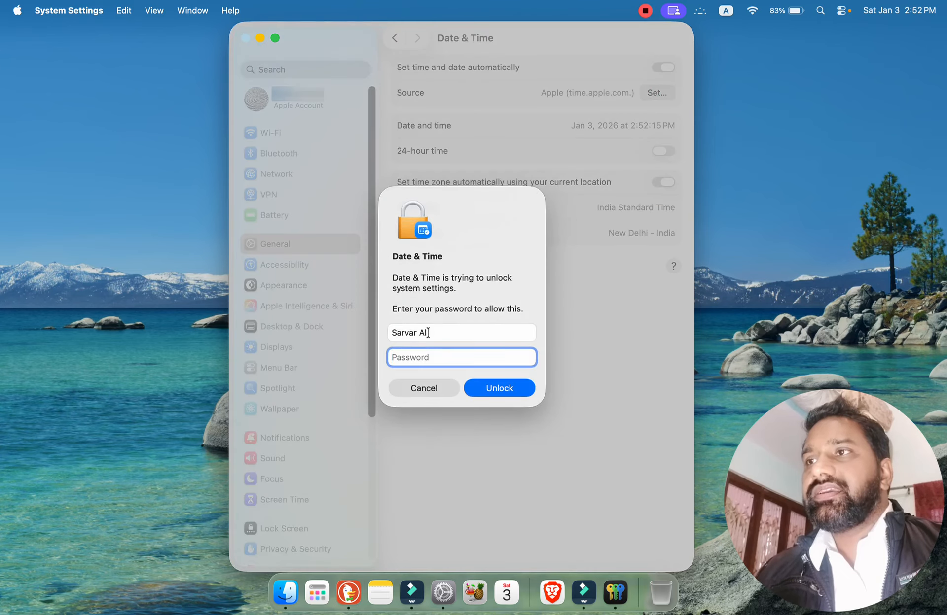
left_click(428, 388)
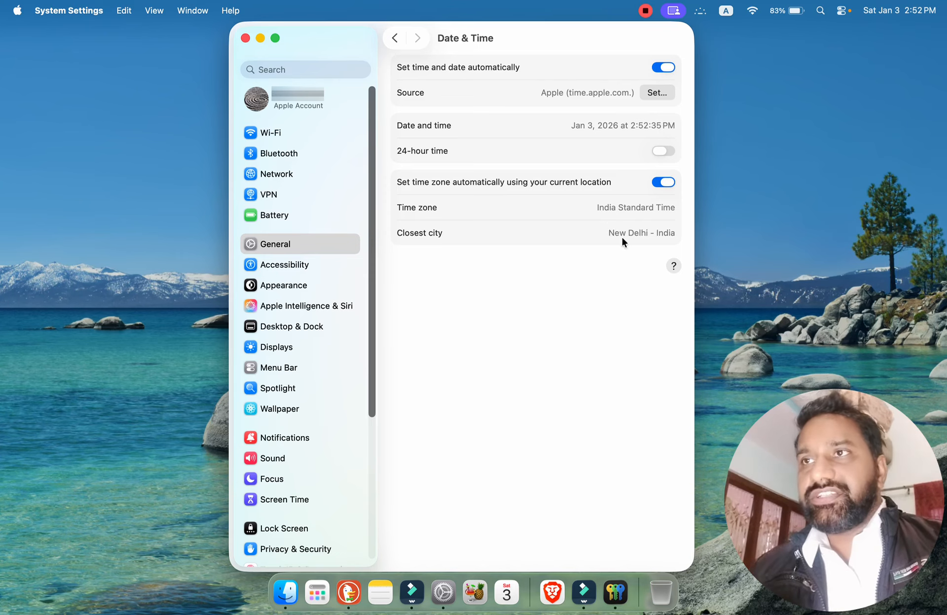
Turn off setting the time zone automatically by location, authorizing the change with the account password.
left_click(662, 182)
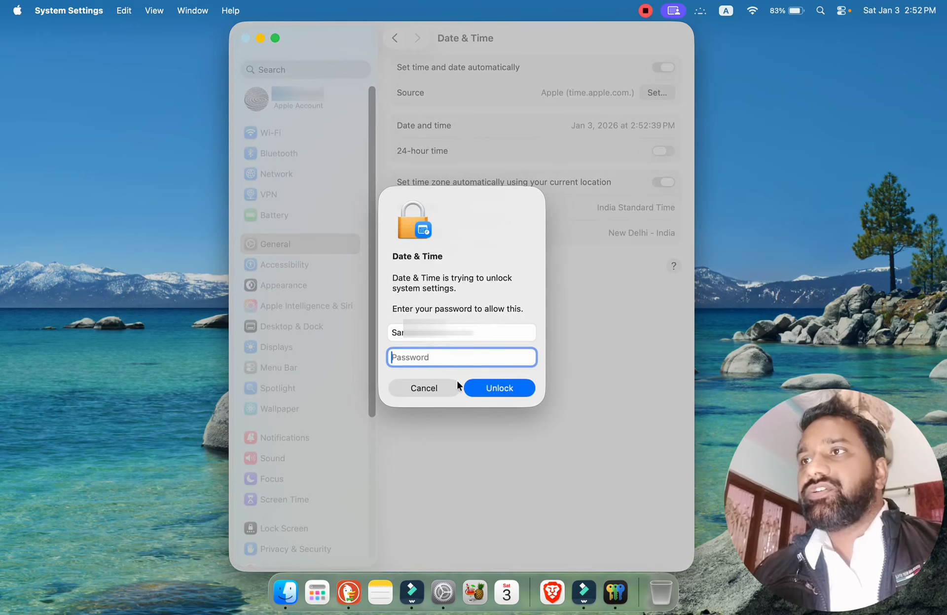
type("•")
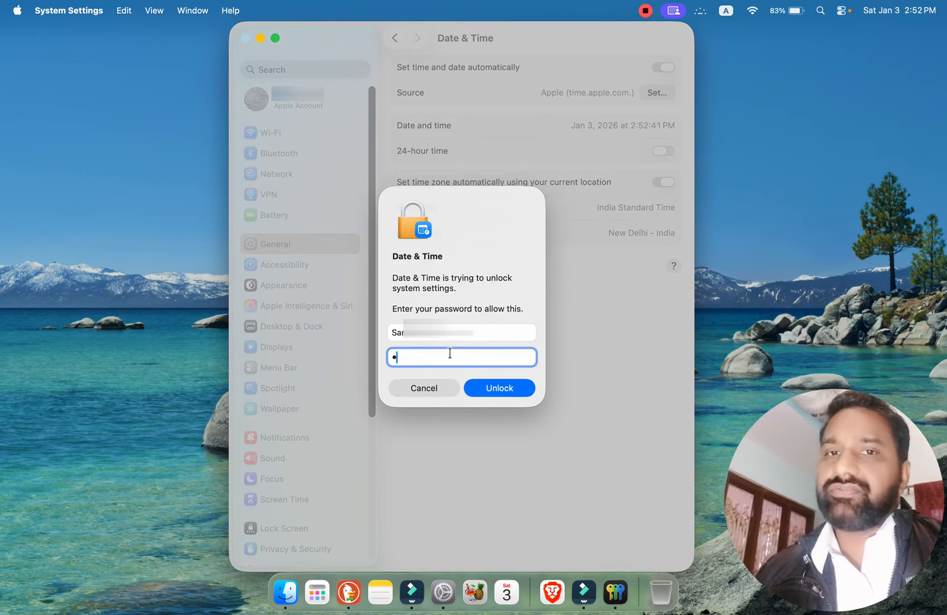
type("•••••")
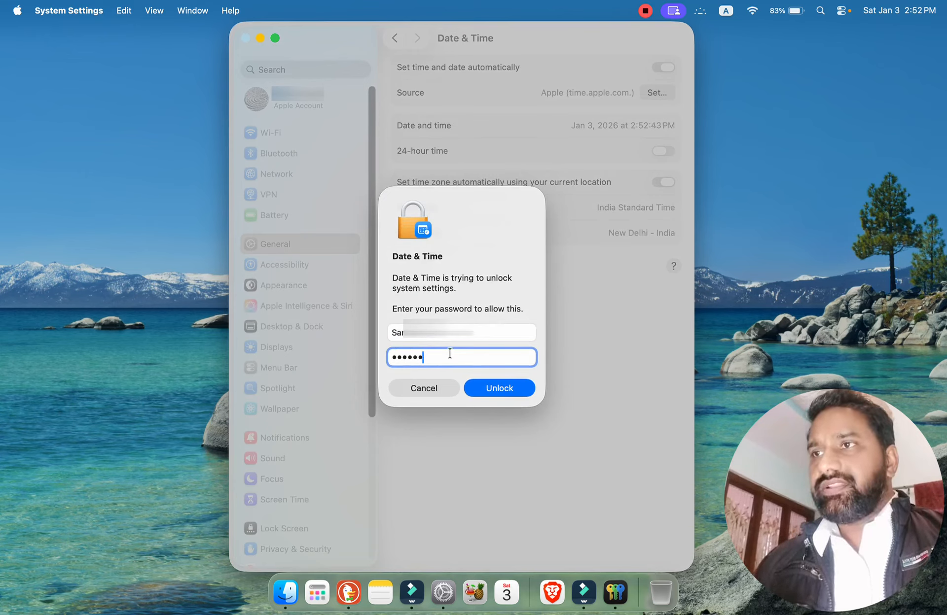
type("••••")
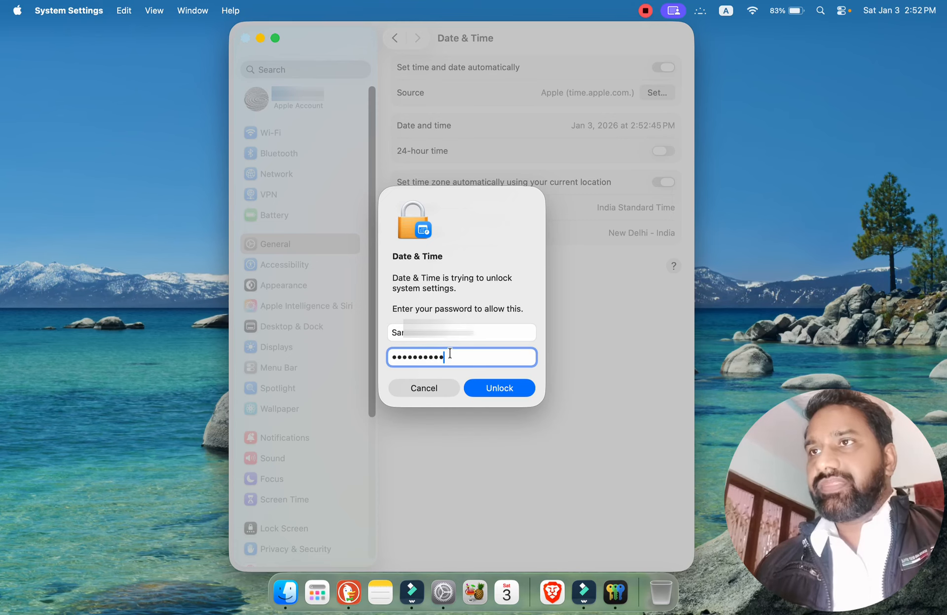
type("••••")
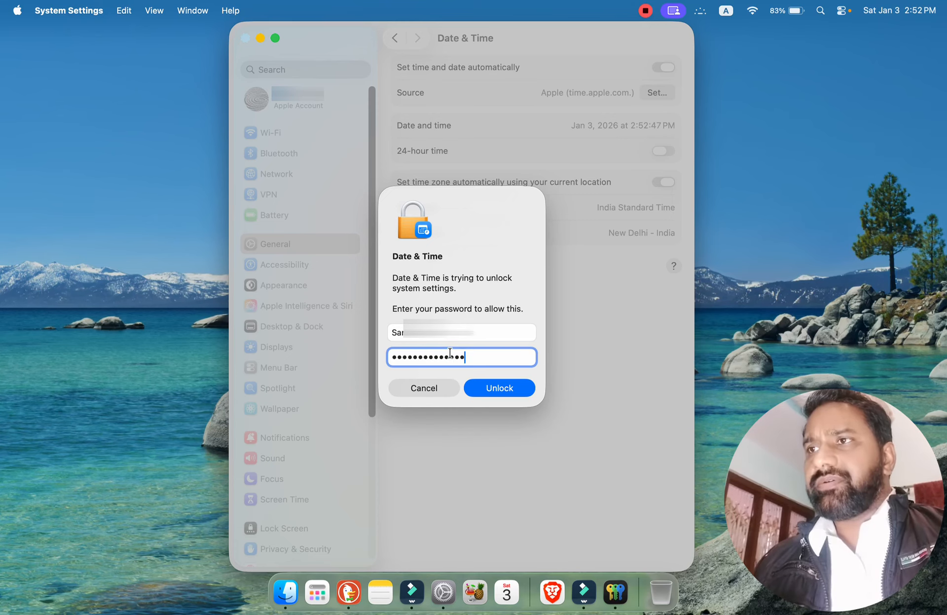
key("Return")
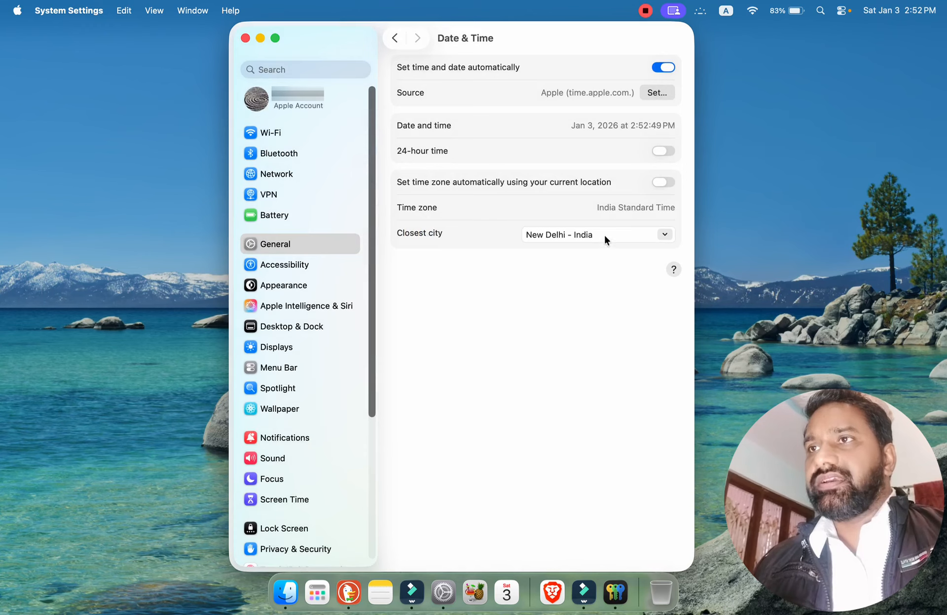
Set the closest city for the time zone to Mumbai - India.
left_click(603, 236)
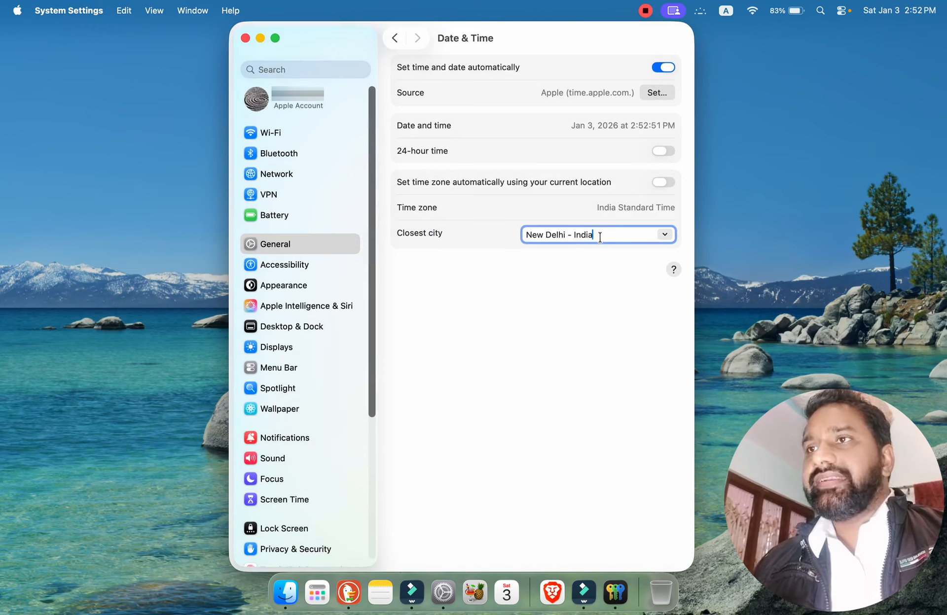
key("BackSpace")
key("BackSpace")
key("BackSpace")
key("BackSpace")
key("BackSpace")
key("BackSpace")
key("BackSpace")
key("BackSpace")
key("BackSpace")
key("BackSpace")
key("BackSpace")
key("BackSpace")
key("BackSpace")
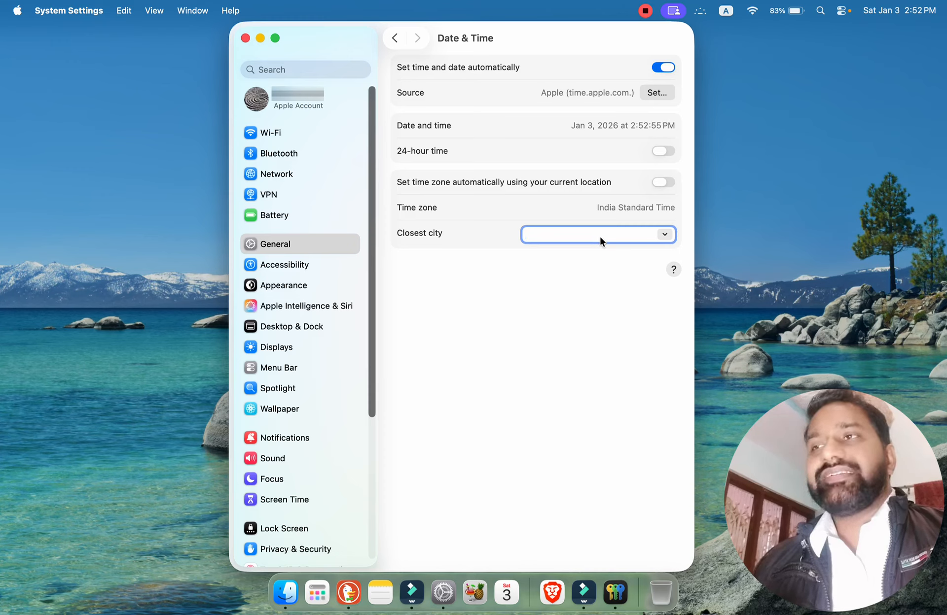
type("Mumbai - India")
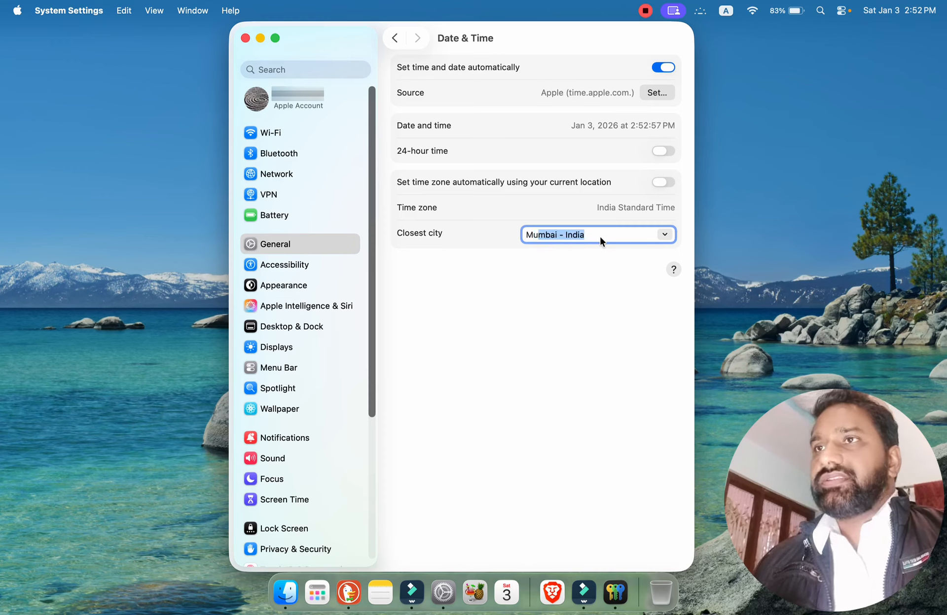
key("Return")
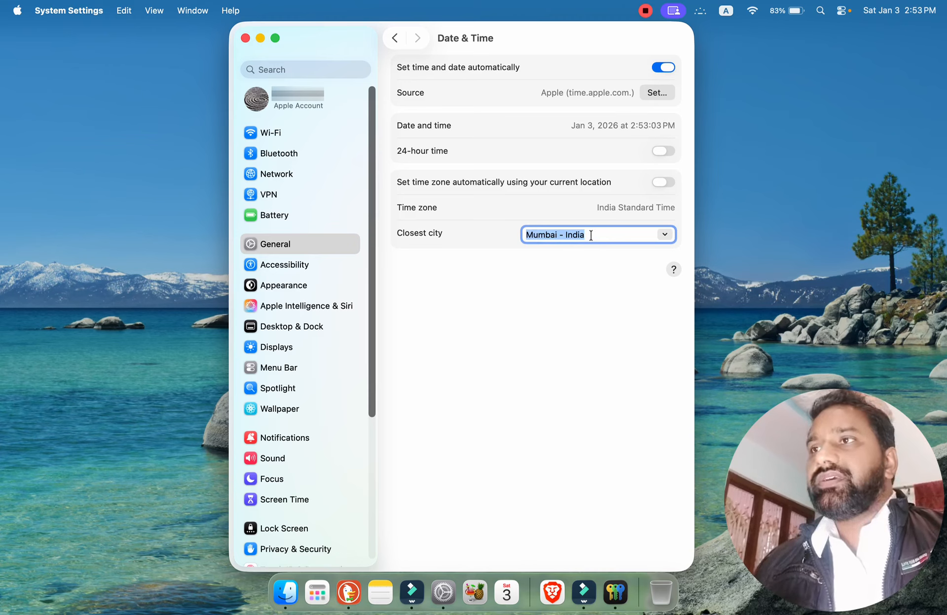
Set the closest city back to New Delhi - India and turn the automatic time zone on again.
type("New Delh")
key("Return")
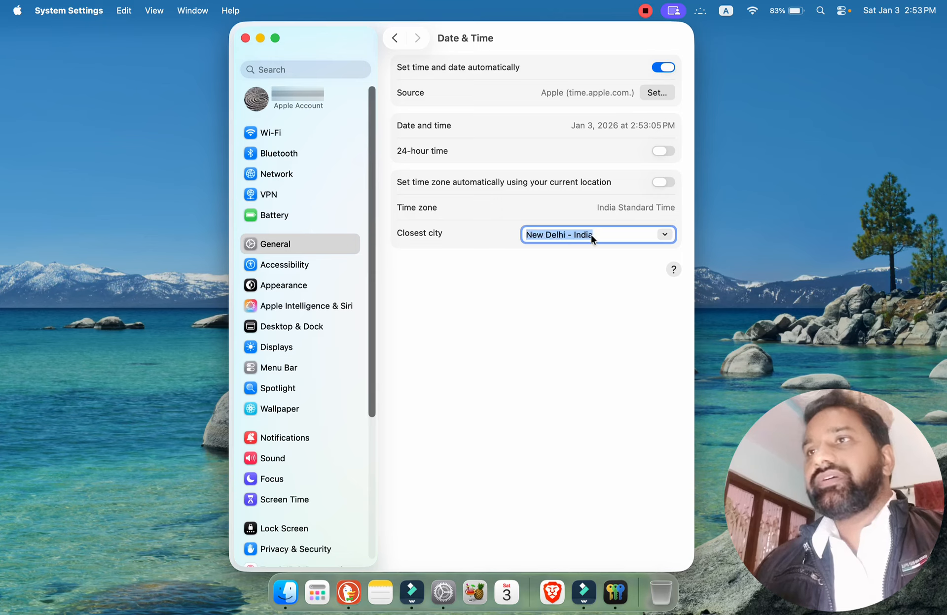
left_click(663, 183)
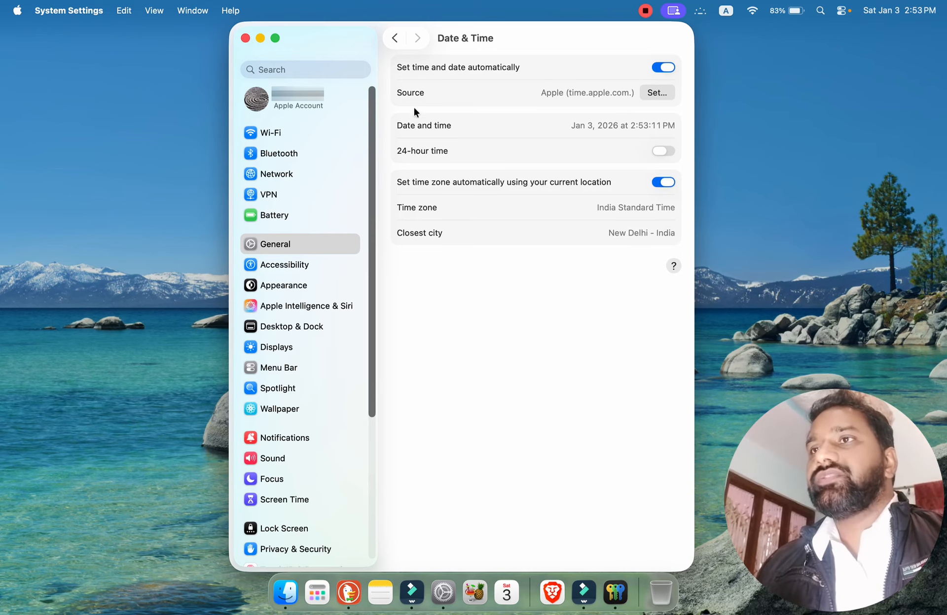
Open the Language & Region settings and look through the languages available to add, picking English (UK) without adding it.
left_click(395, 39)
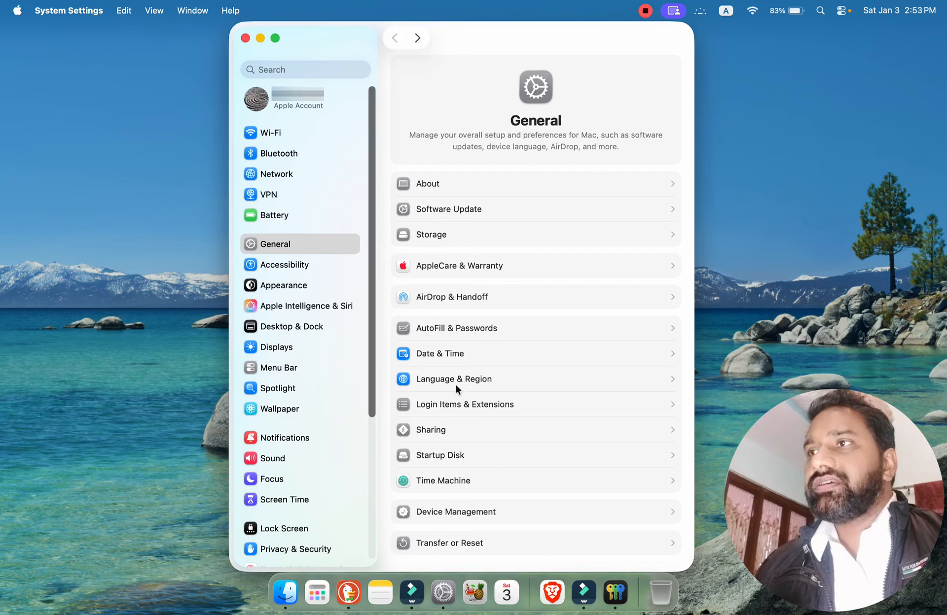
left_click(472, 381)
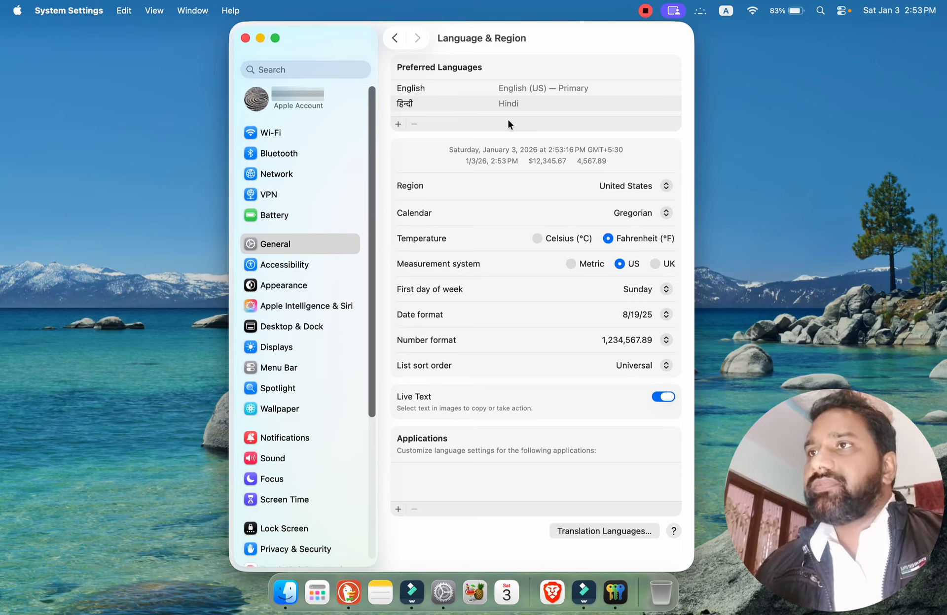
left_click(398, 124)
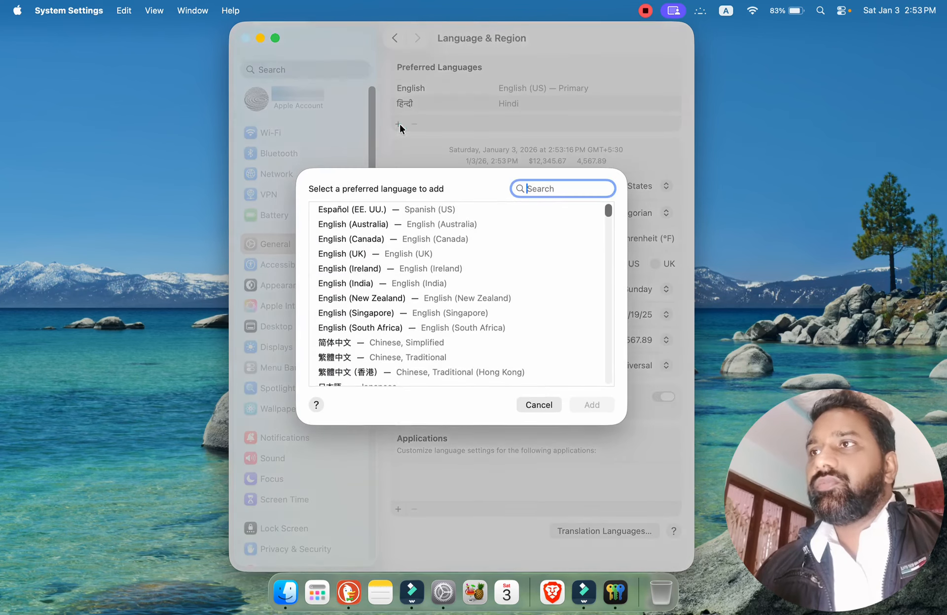
left_click(356, 255)
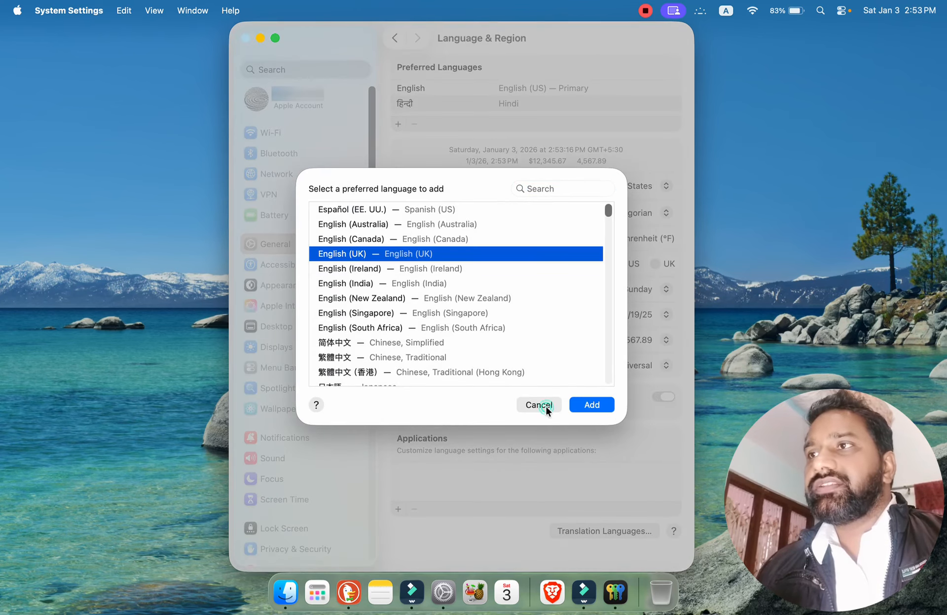
left_click(546, 405)
left_click(403, 104)
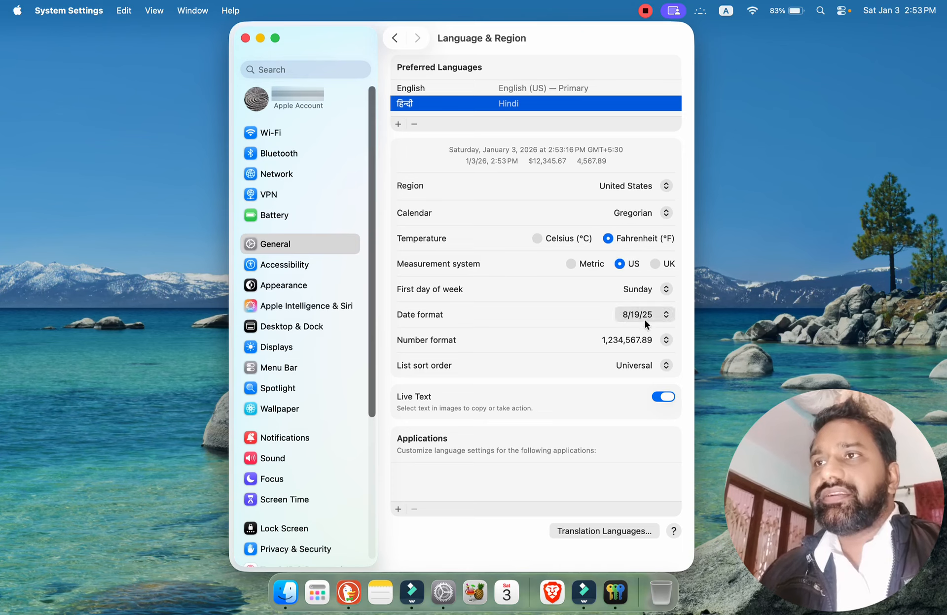
Check the date format choices and the options for an application-specific language, returning to the General settings without changes.
left_click(663, 316)
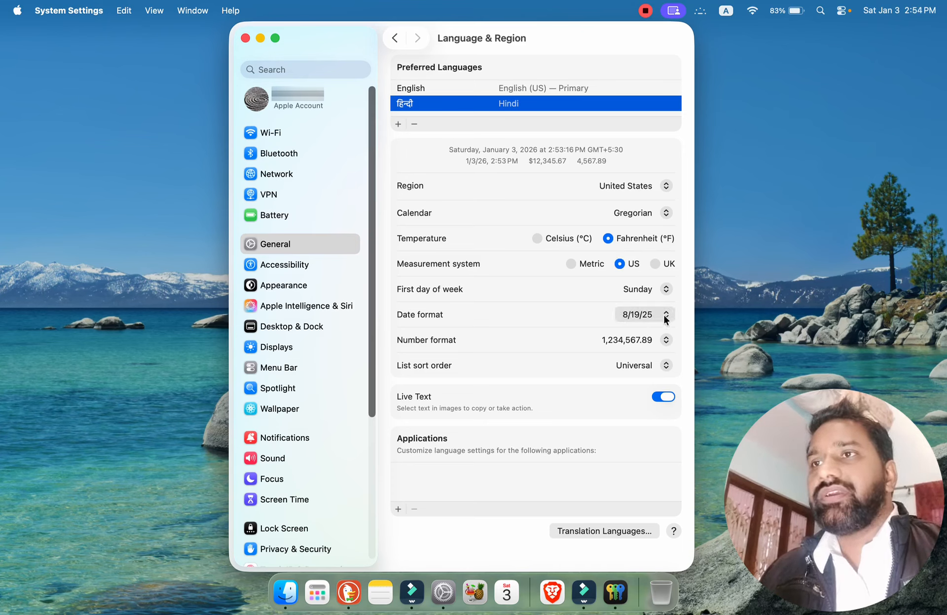
left_click(566, 314)
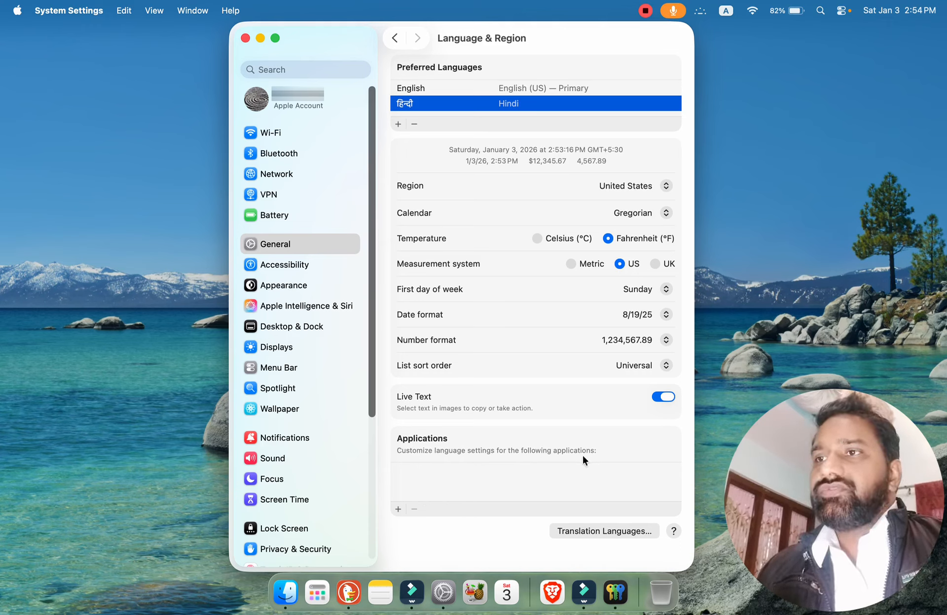
left_click(398, 509)
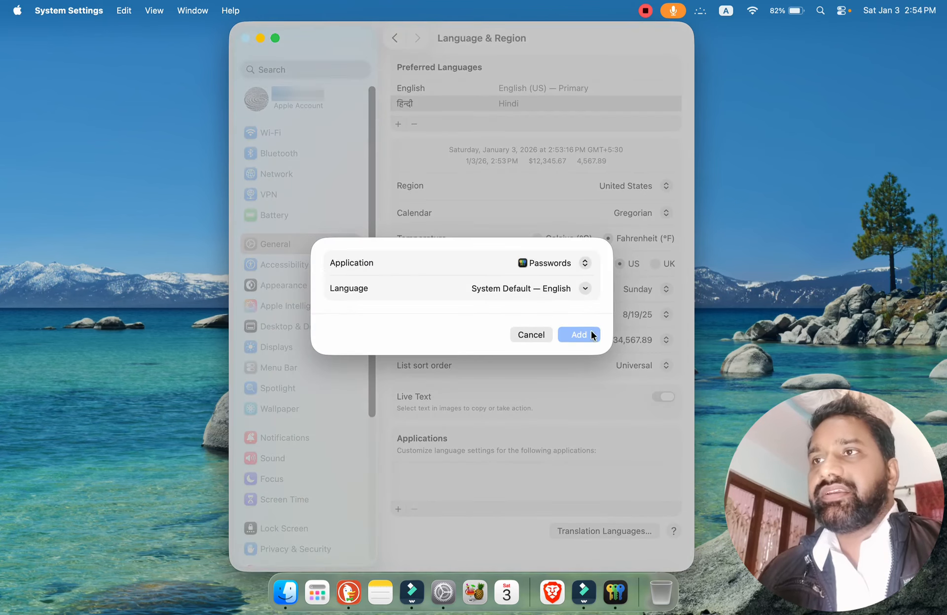
left_click(527, 334)
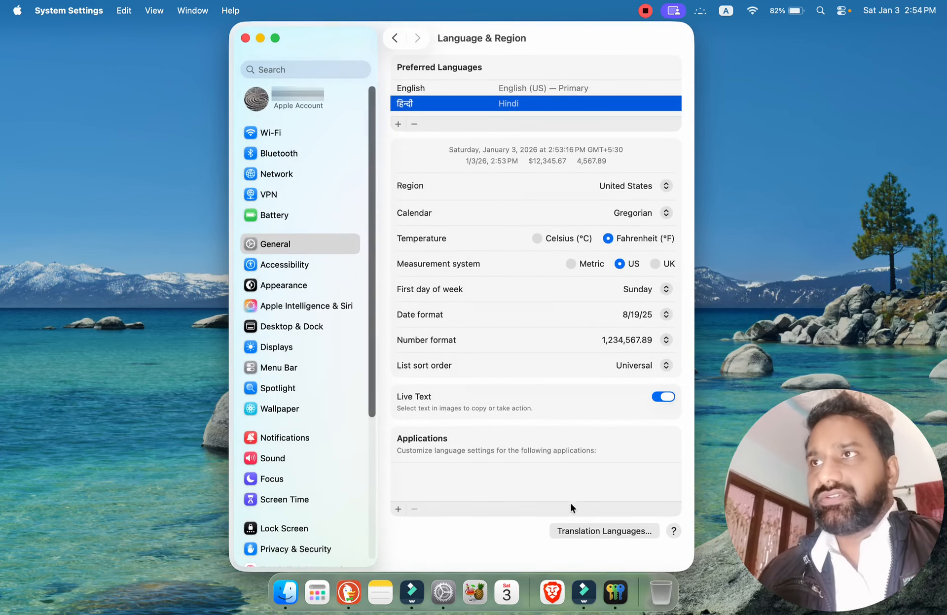
left_click(394, 39)
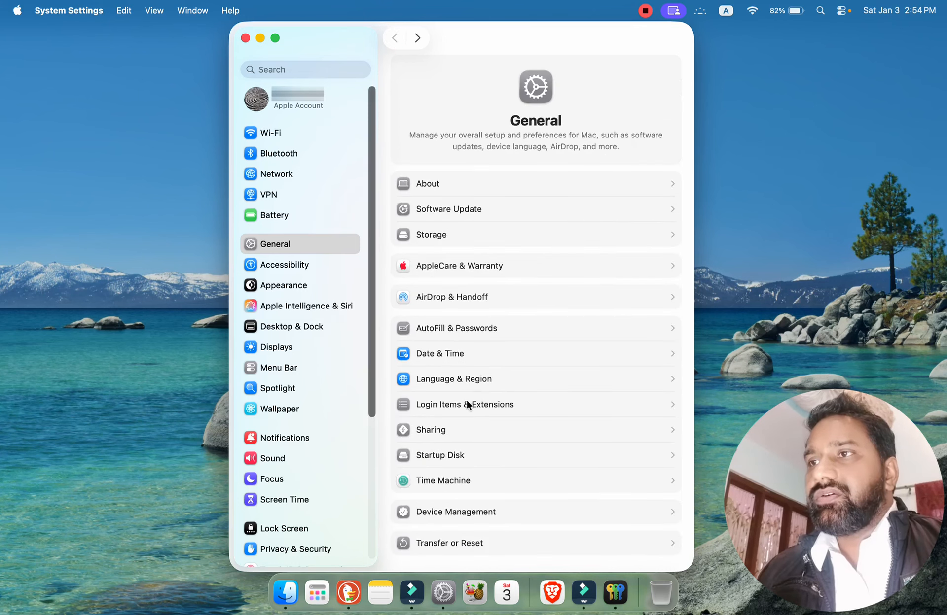
Add the Microsoft Excel application to the Open at Login items in Login Items & Extensions and remove it again.
left_click(500, 405)
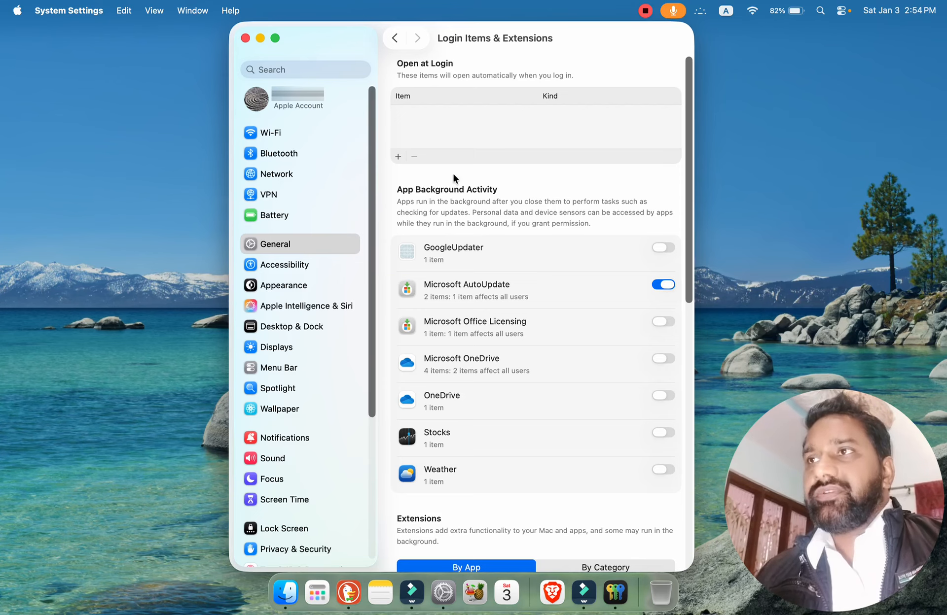
left_click(398, 156)
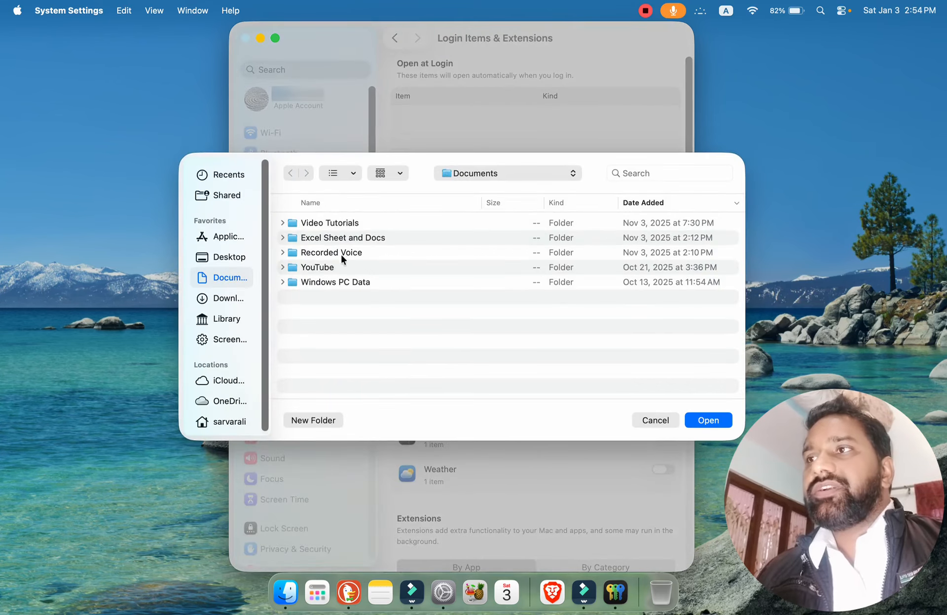
left_click(227, 238)
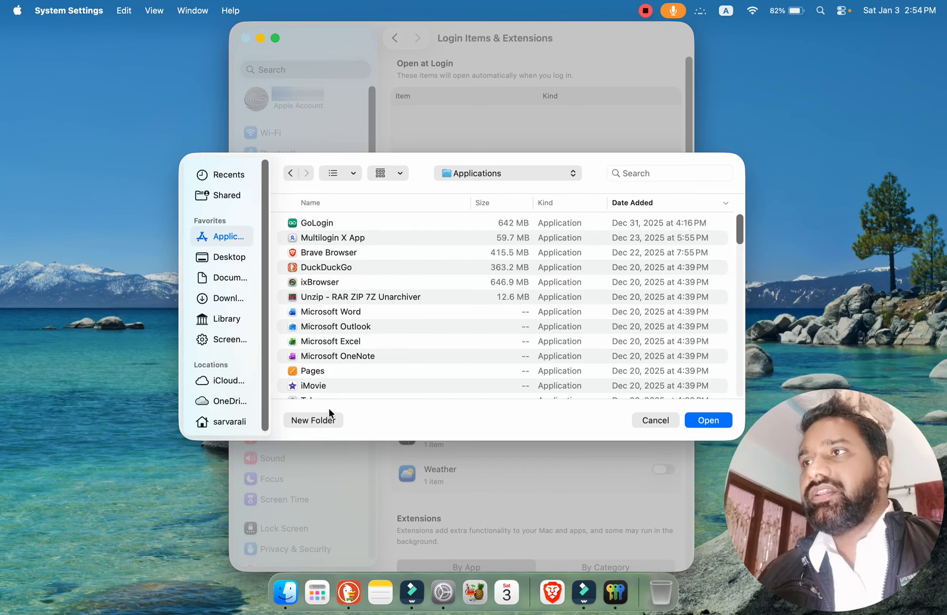
left_click(323, 341)
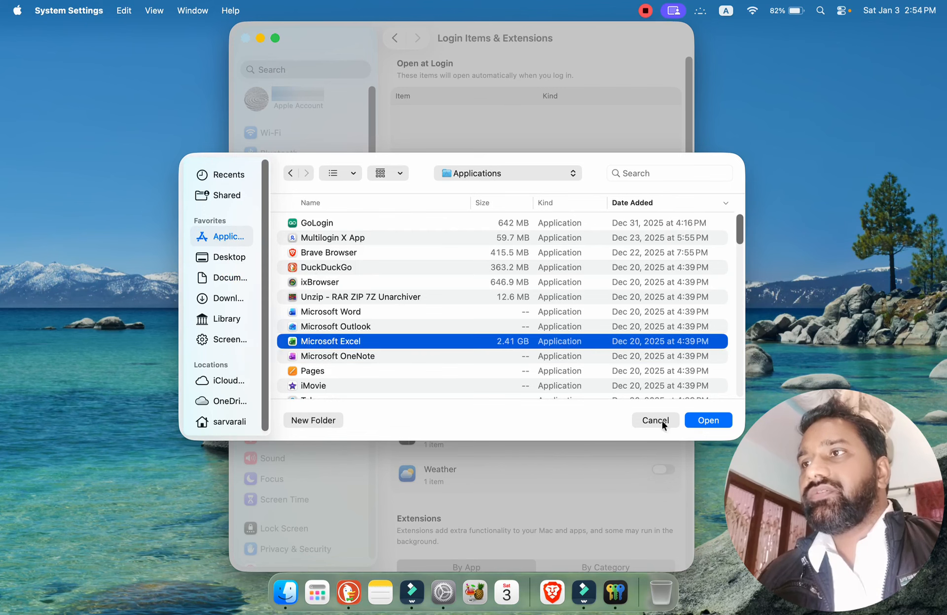
left_click(708, 421)
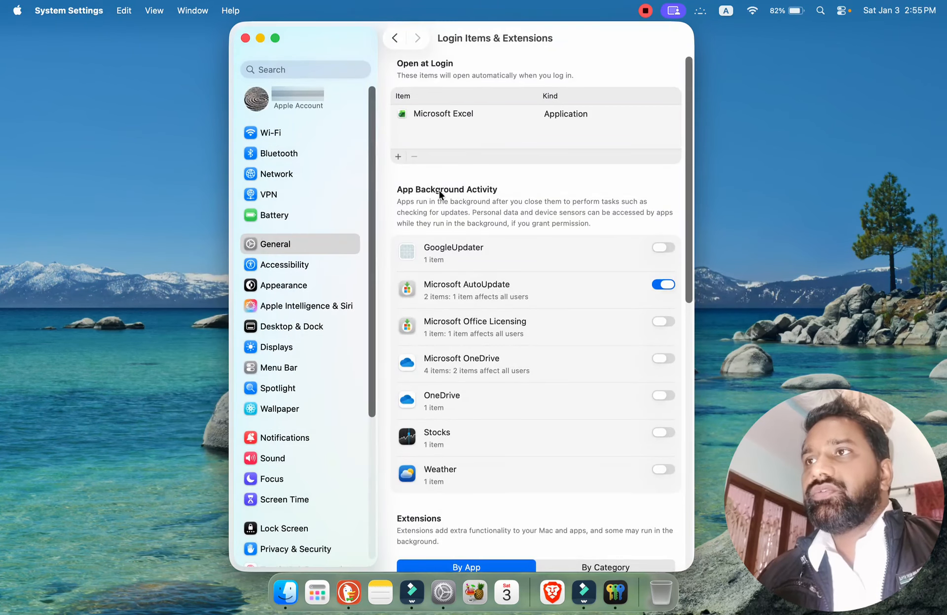
left_click(450, 114)
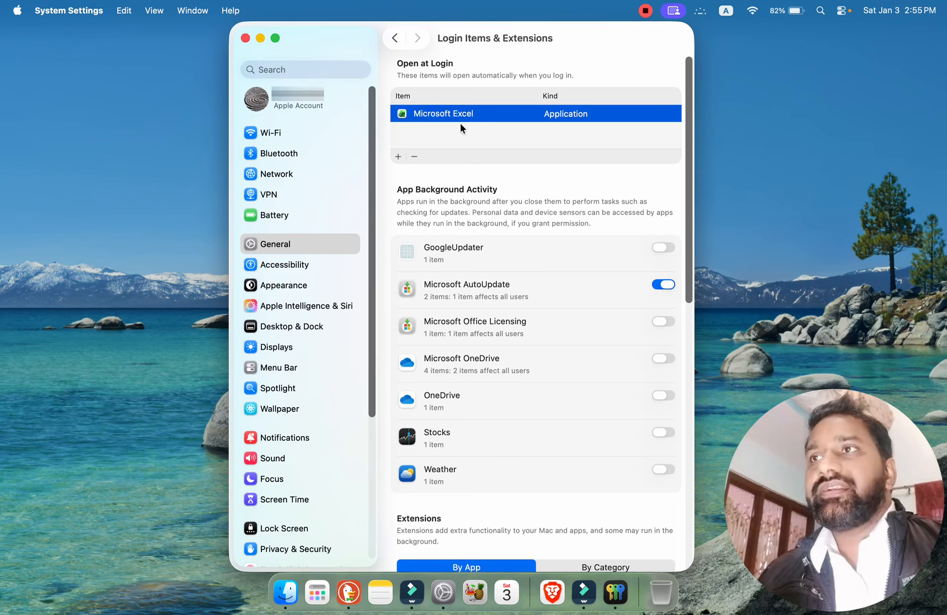
left_click(413, 156)
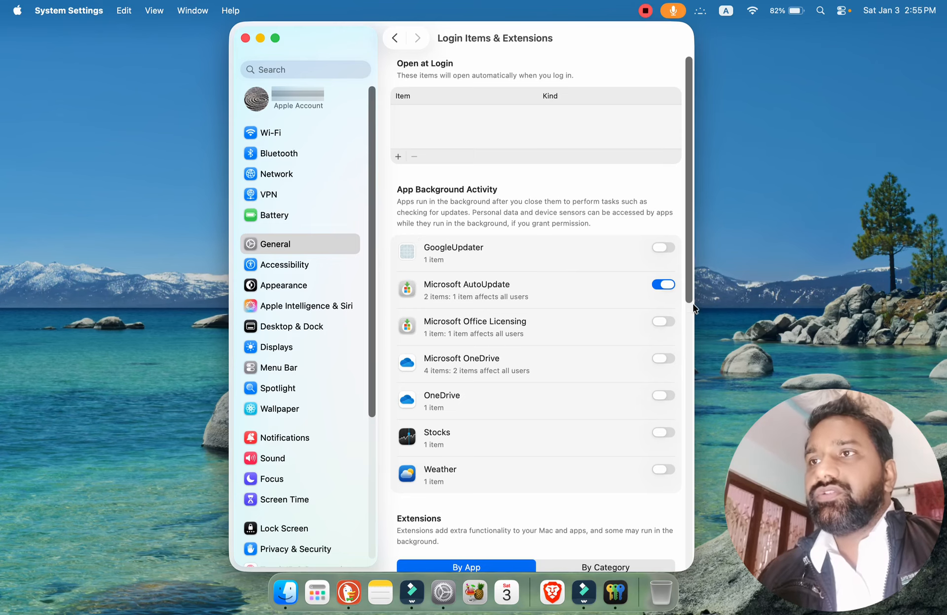
Review the App Background Activity entries, dismissing the password request, and the Extensions listed by app.
left_click_drag(689, 298, 691, 337)
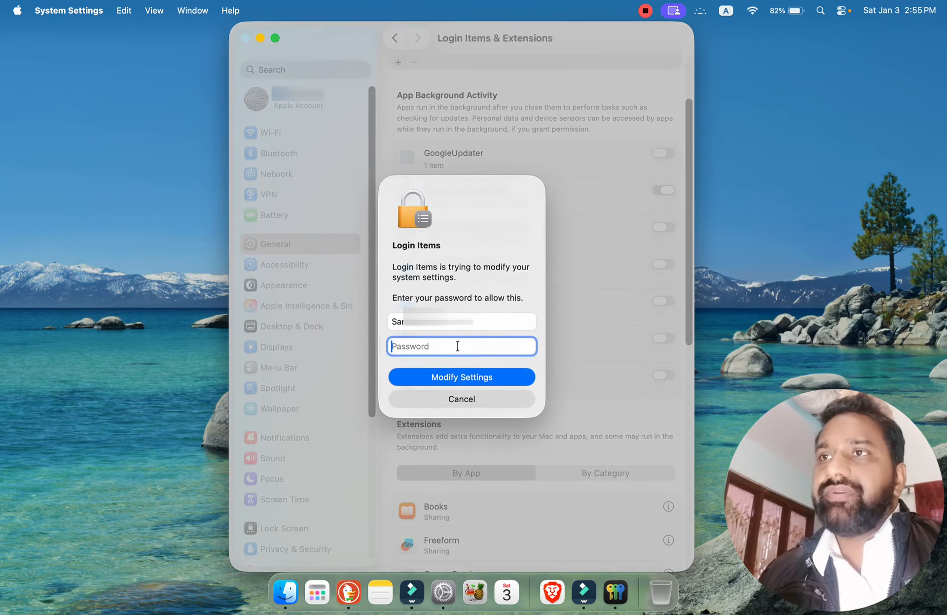
left_click(469, 399)
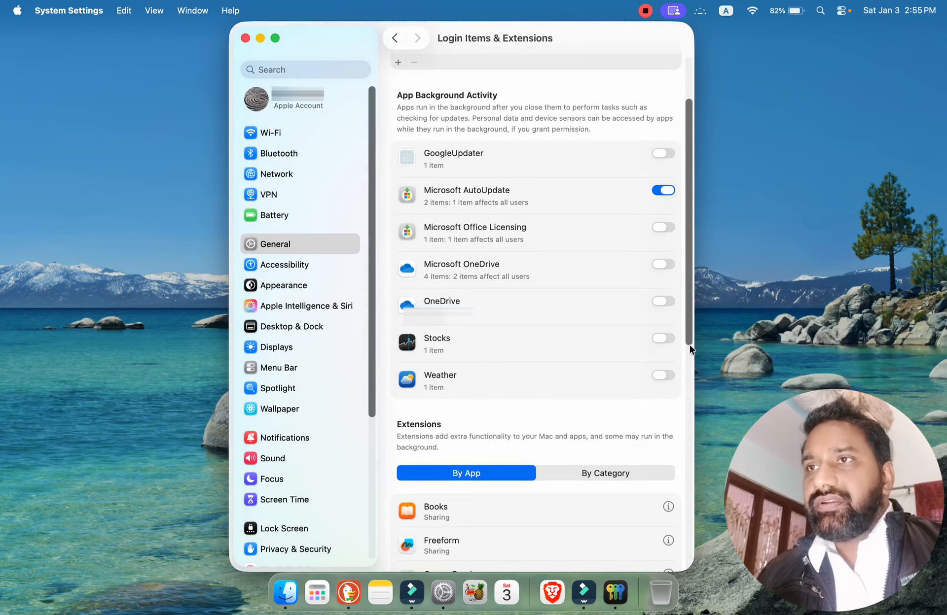
left_click_drag(690, 338, 710, 490)
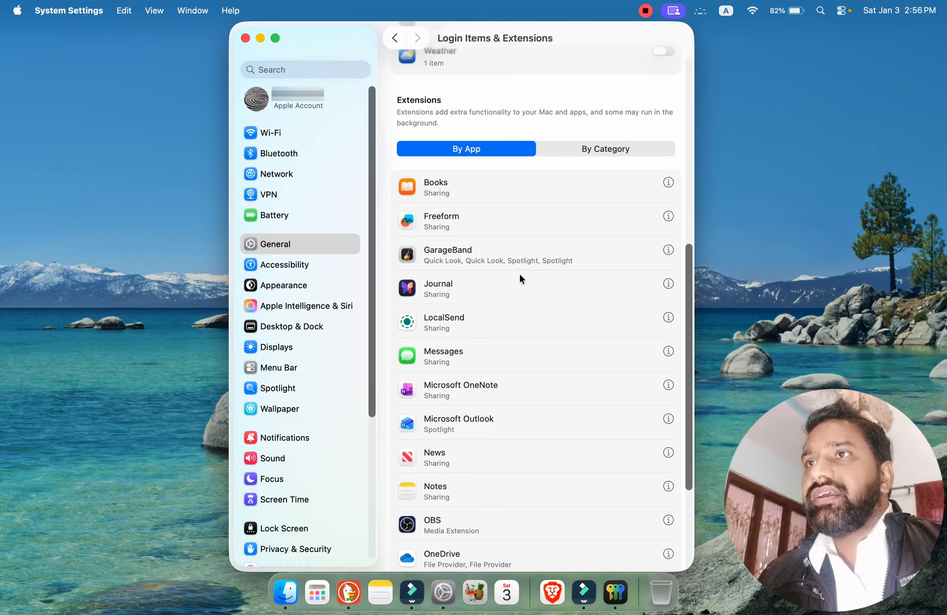
Compare the extensions by category and by app, check the Books extension details, and return to the General settings.
left_click(595, 148)
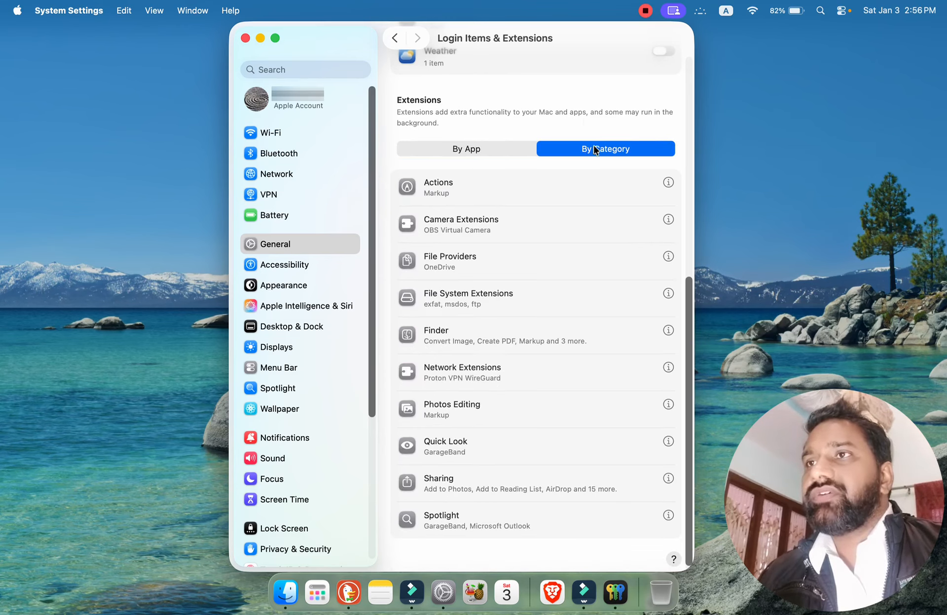
left_click(457, 151)
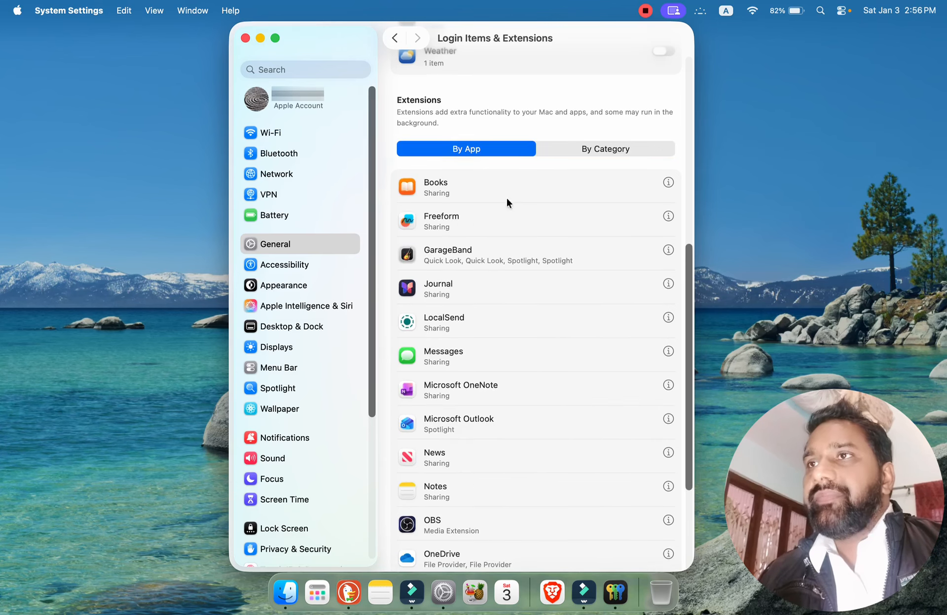
left_click(669, 182)
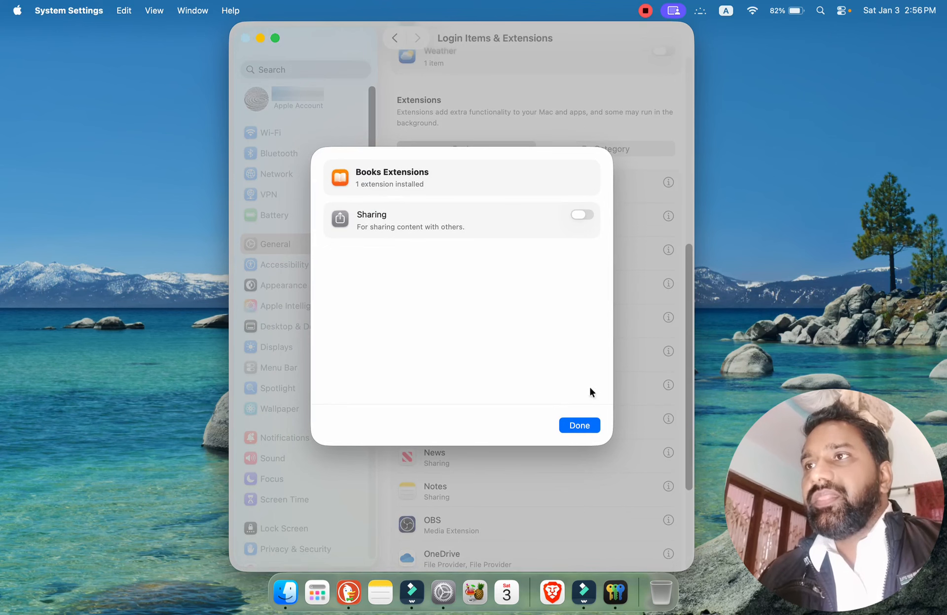
left_click(579, 425)
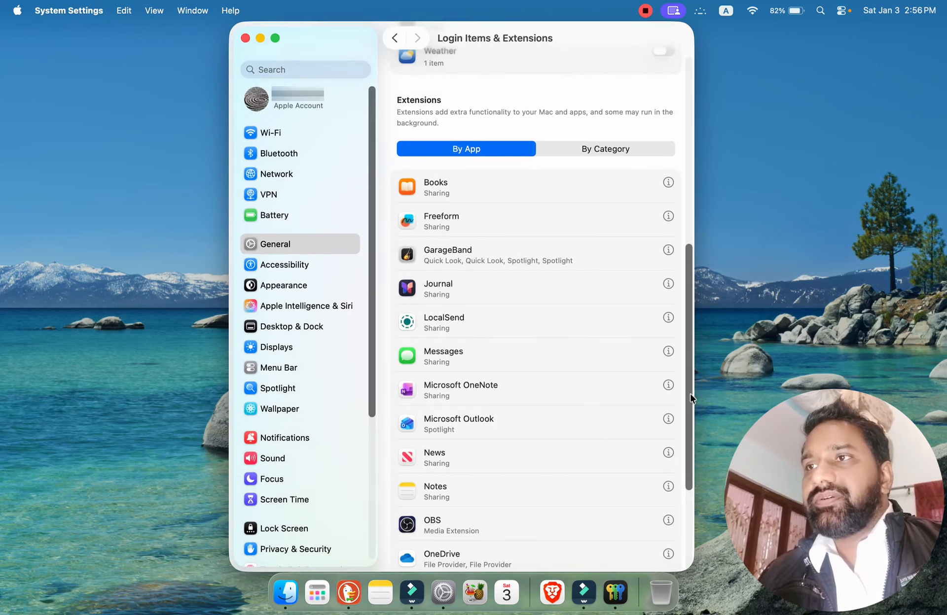
scroll(689, 396, "down", 5)
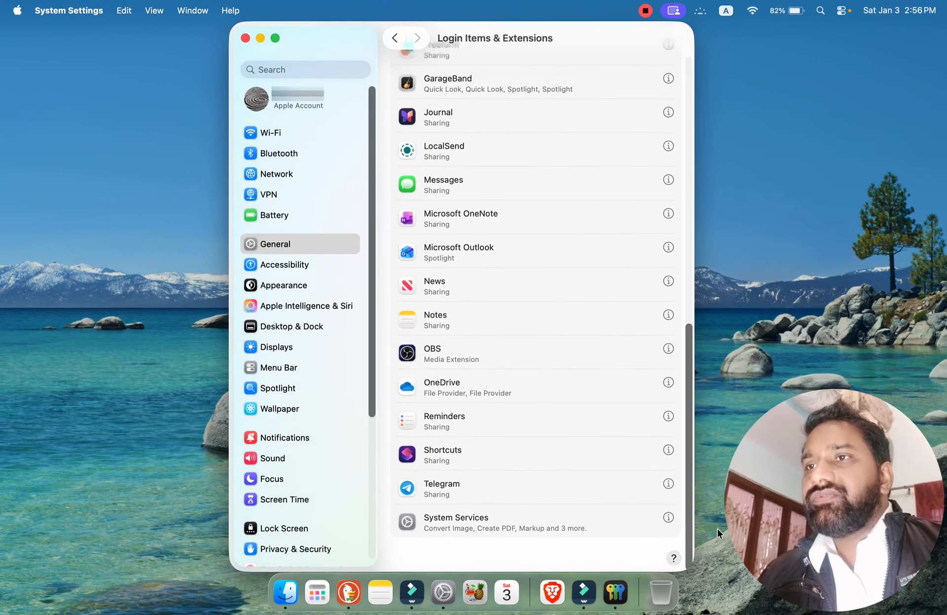
scroll(690, 395, "up", 5)
left_click_drag(691, 376, 670, 140)
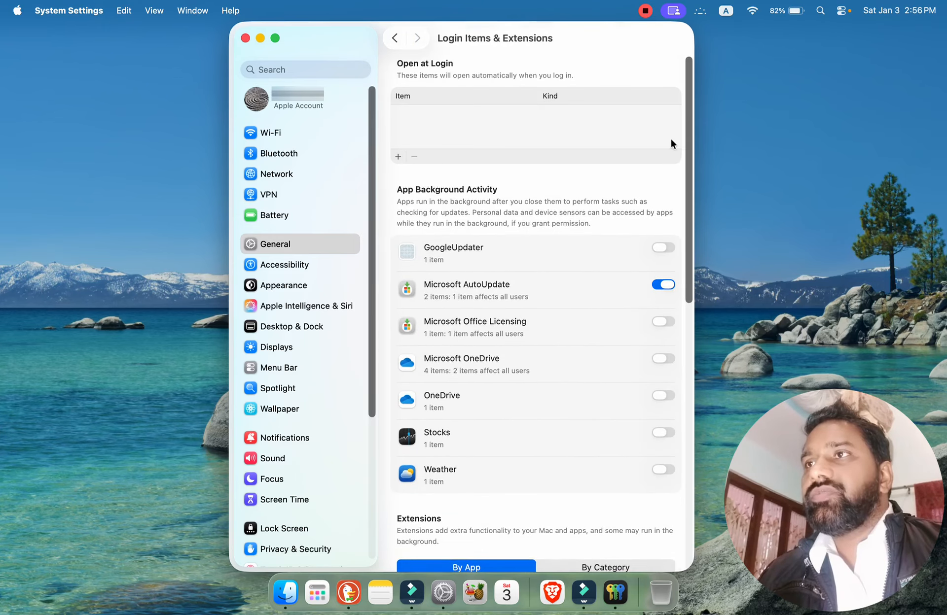
left_click(395, 39)
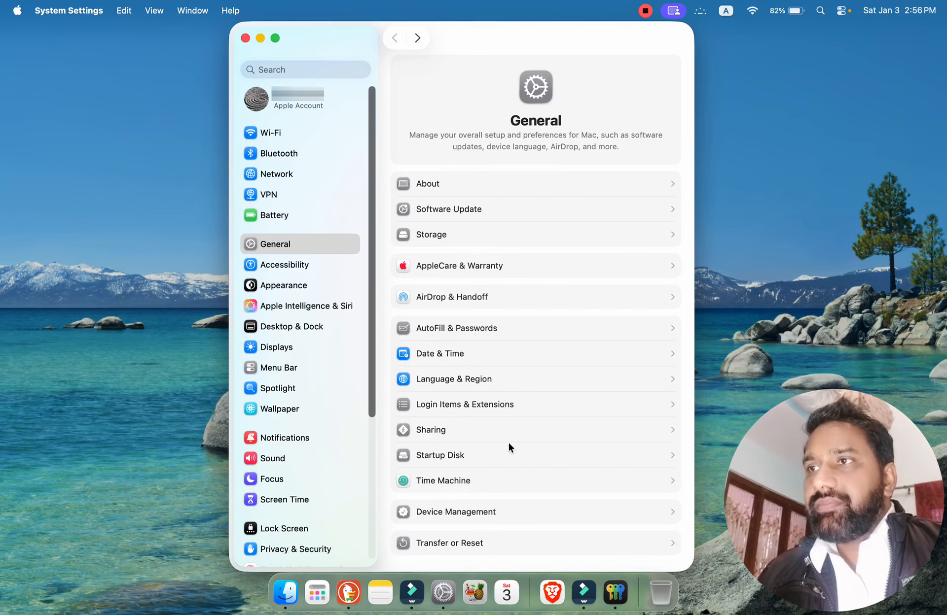
Open the Sharing settings and inspect the File Sharing details, including the list of users that can be added, without changing anything.
left_click(526, 429)
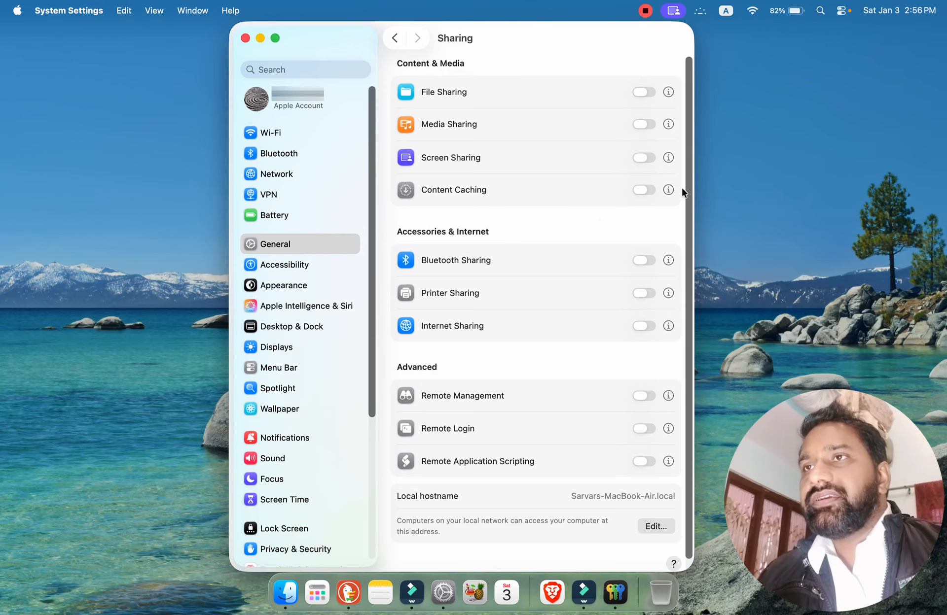
scroll(685, 190, "down", 1)
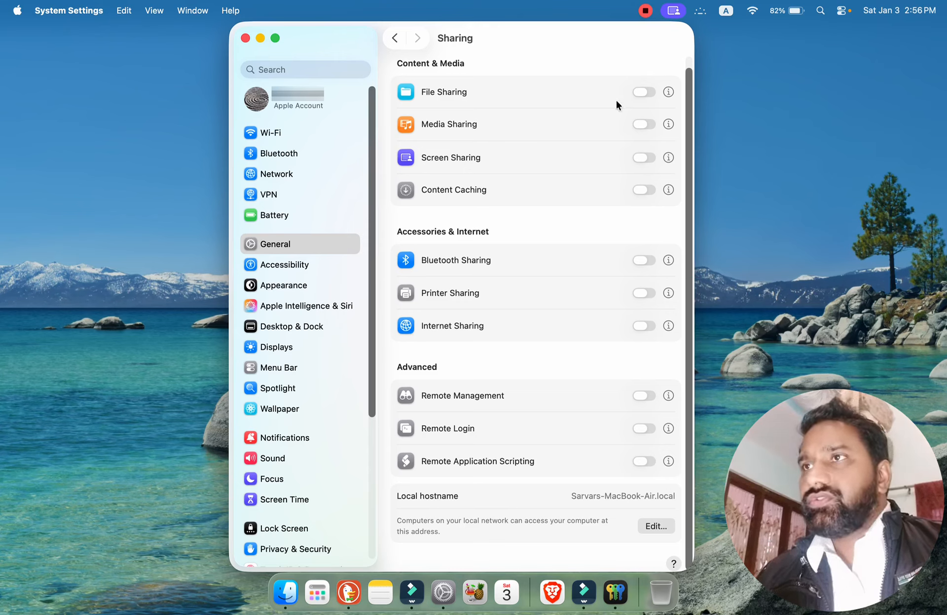
left_click(668, 92)
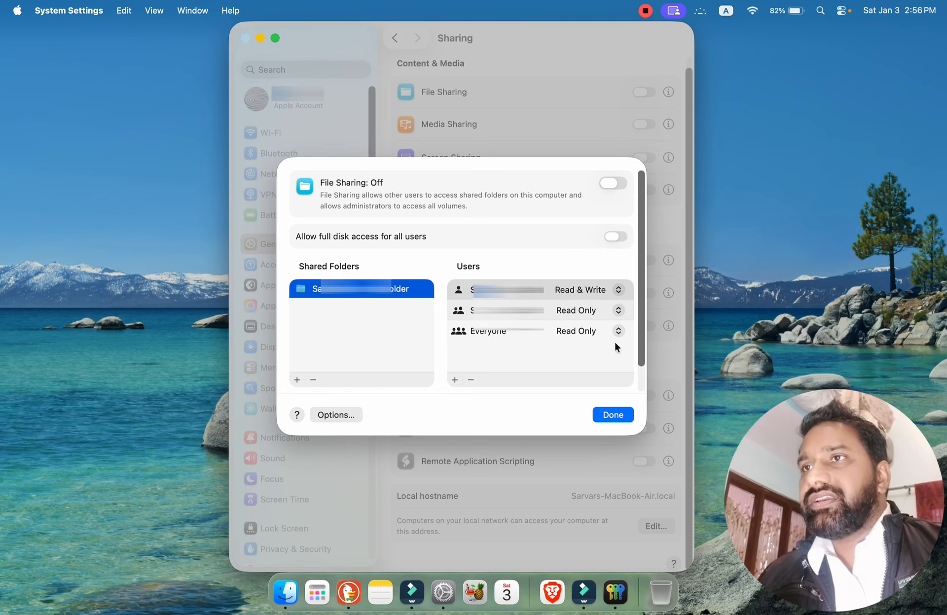
left_click(615, 414)
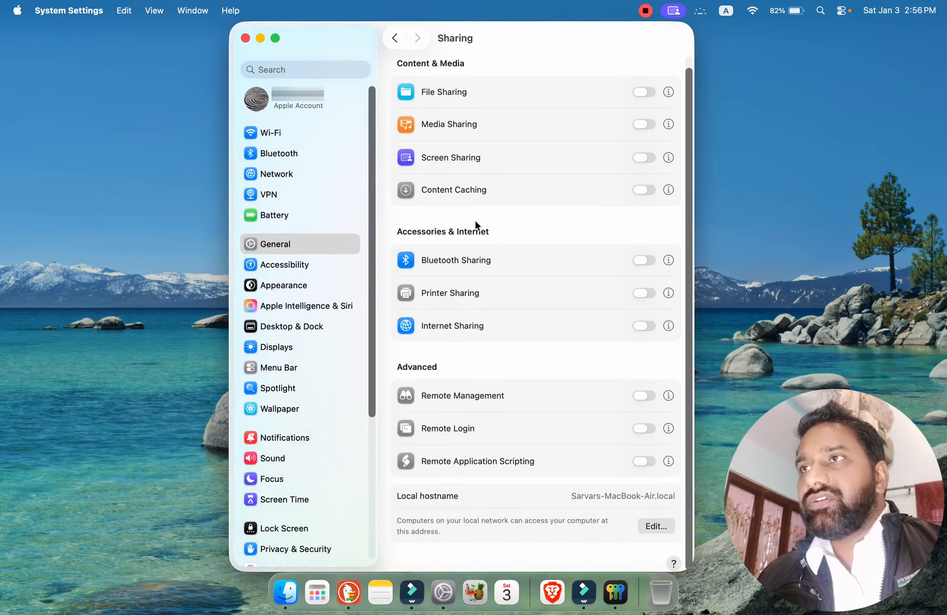
left_click(668, 92)
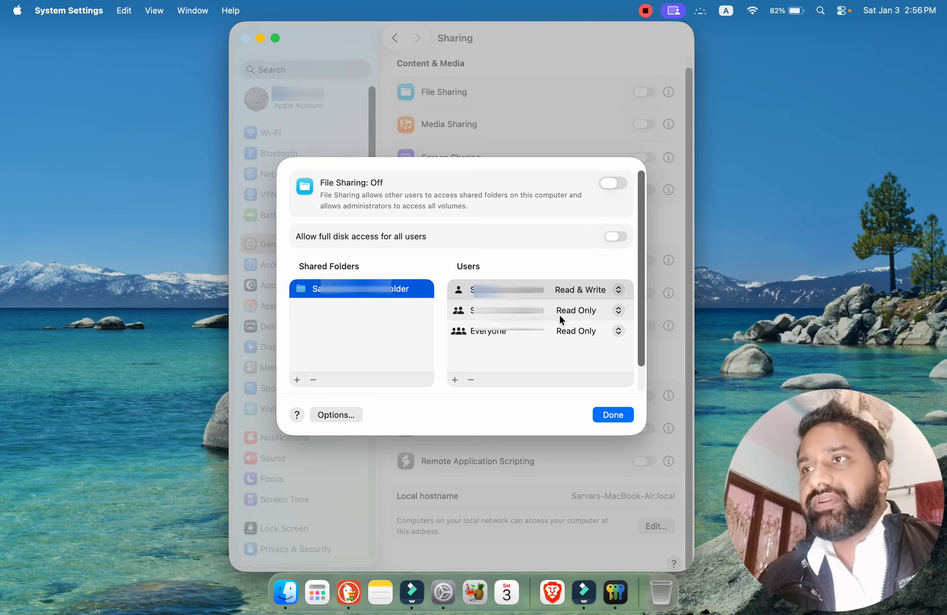
left_click(455, 380)
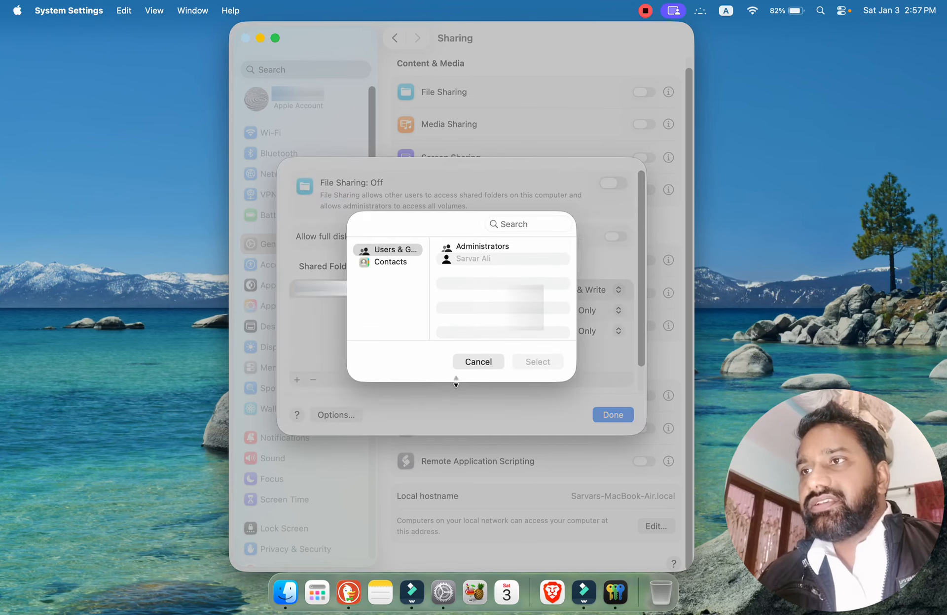
left_click(475, 361)
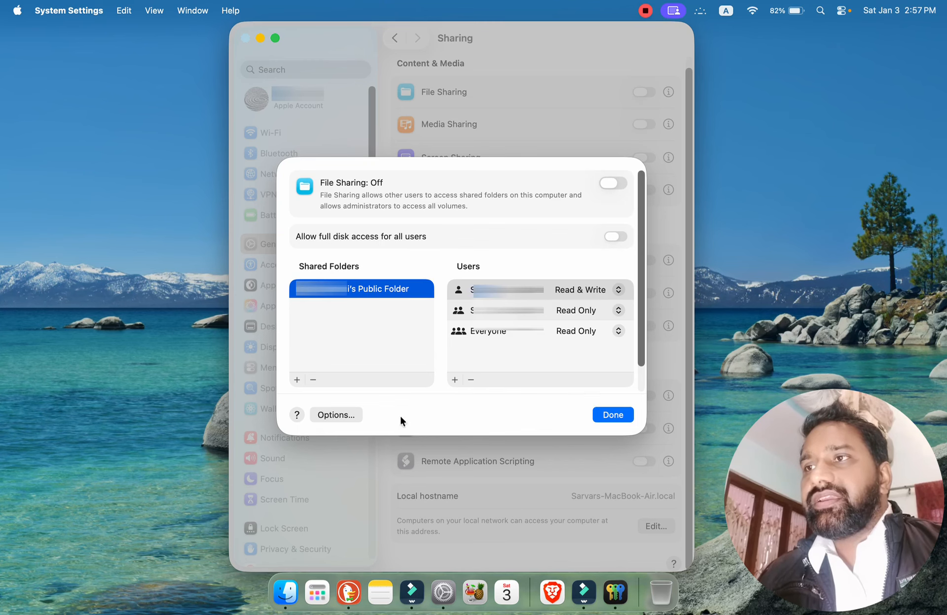
left_click(616, 413)
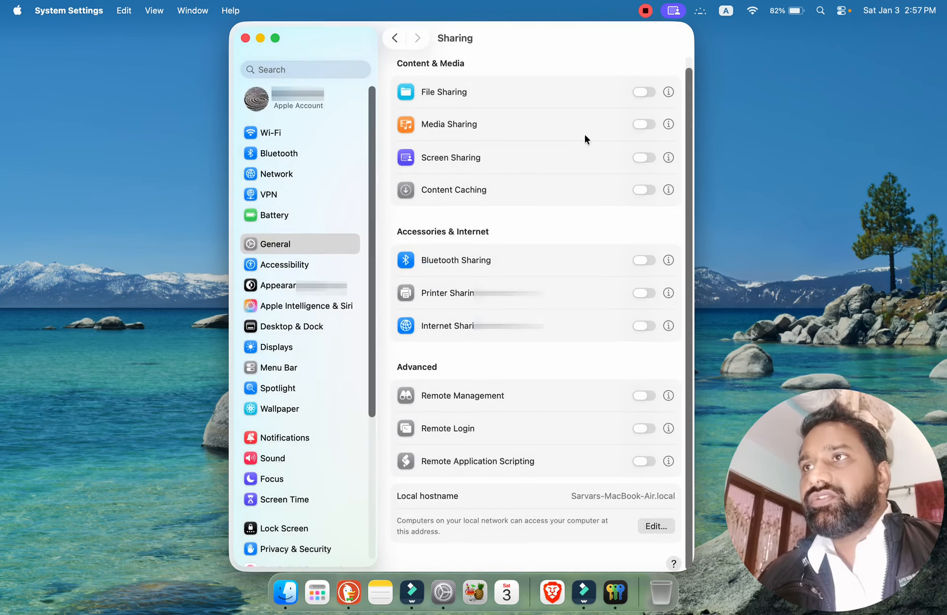
Check the details of Media Sharing, Screen Sharing and Remote Management without changes, returning to the General settings.
left_click(668, 124)
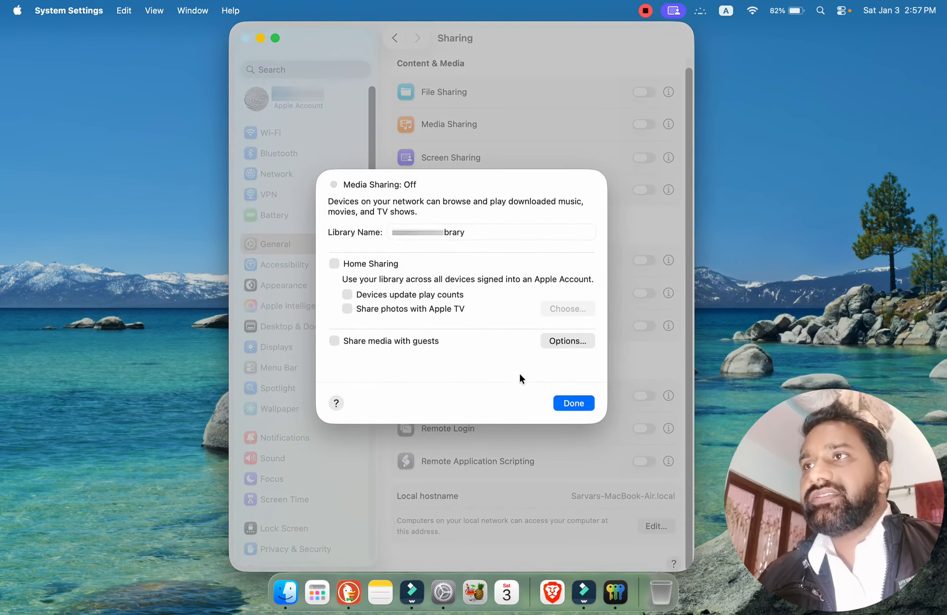
left_click(573, 404)
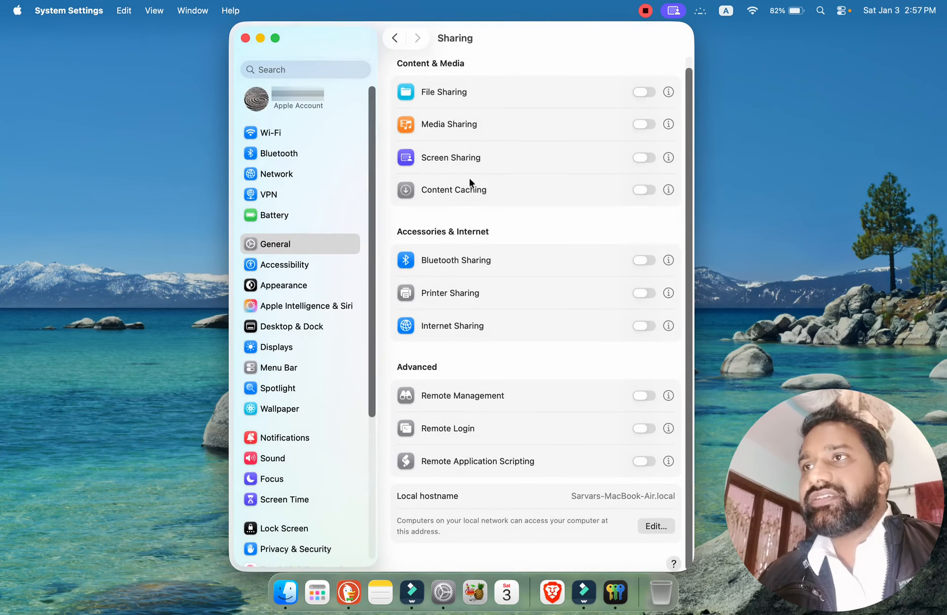
left_click(665, 158)
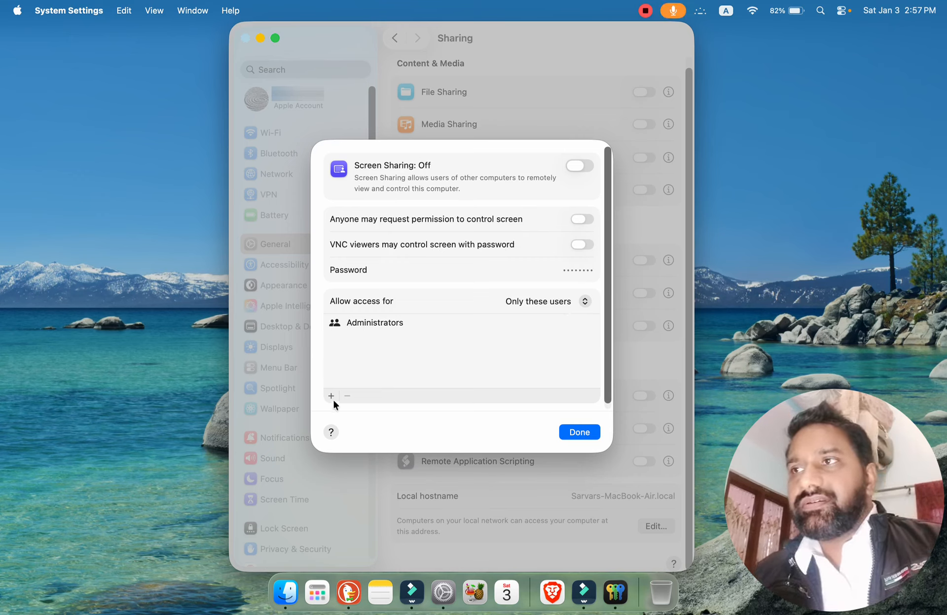
left_click(588, 436)
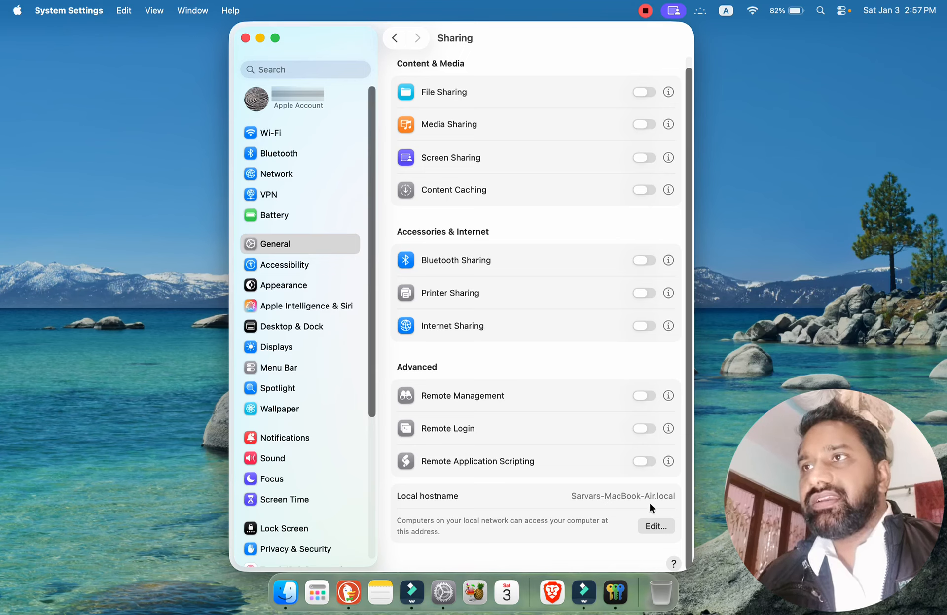
left_click(668, 395)
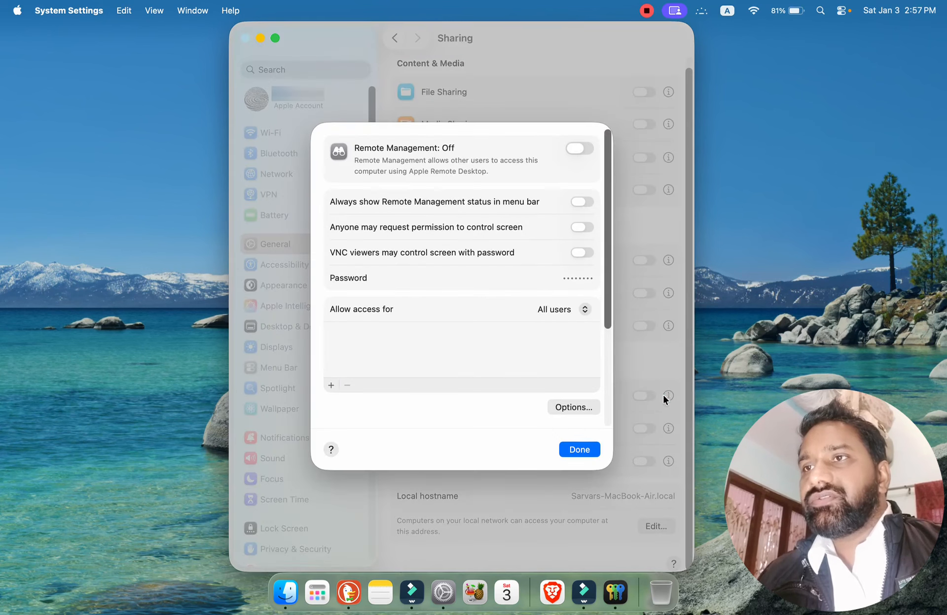
left_click(581, 450)
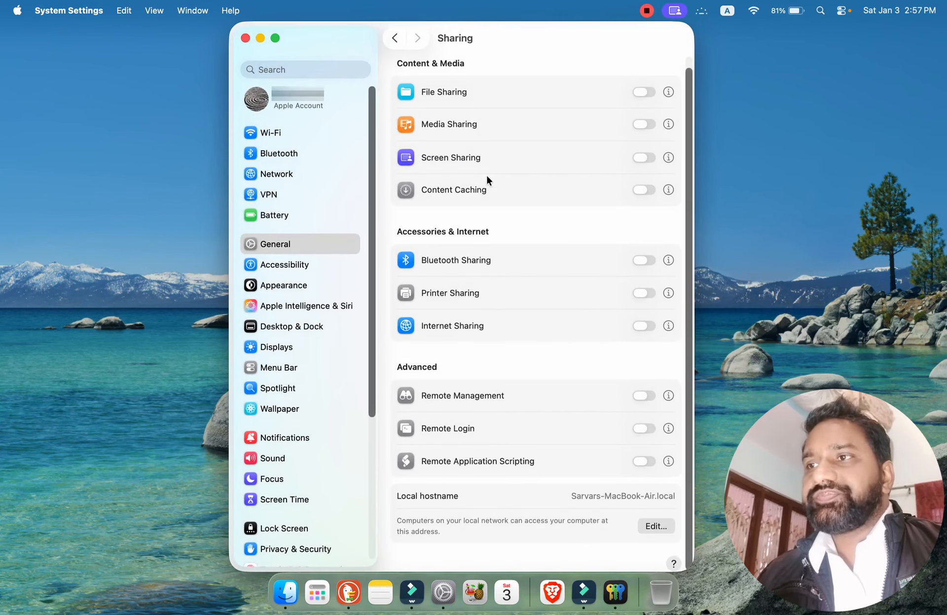
left_click(394, 38)
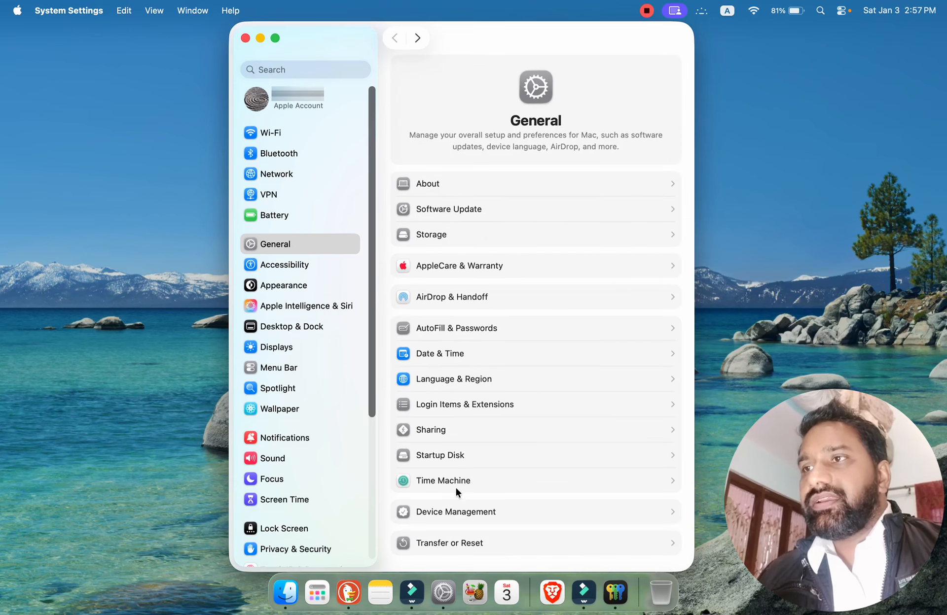
View the Startup Disk settings and the Time Machine backup disk options, cancelling the disk setup and returning to General.
left_click(482, 455)
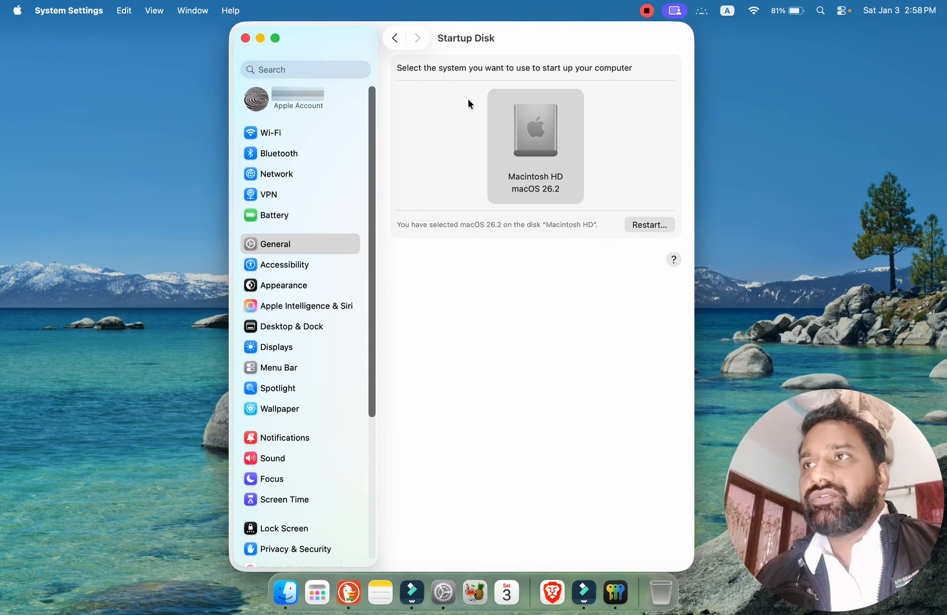
left_click(394, 38)
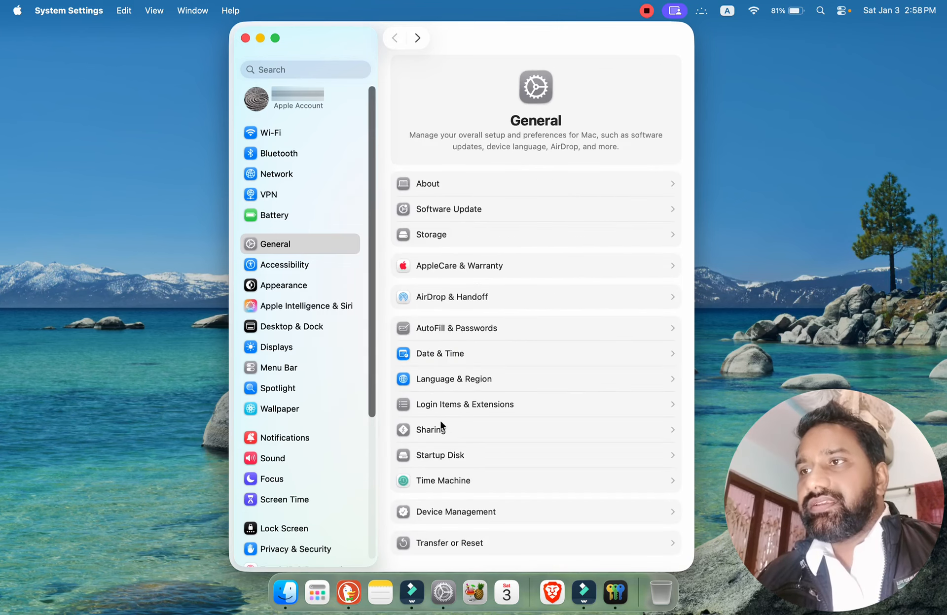
left_click(457, 483)
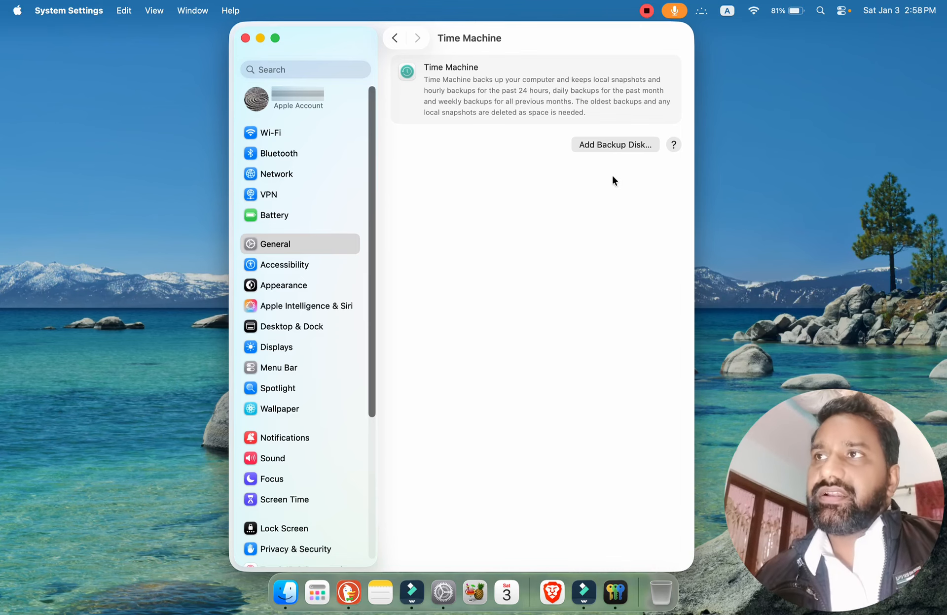
left_click(607, 145)
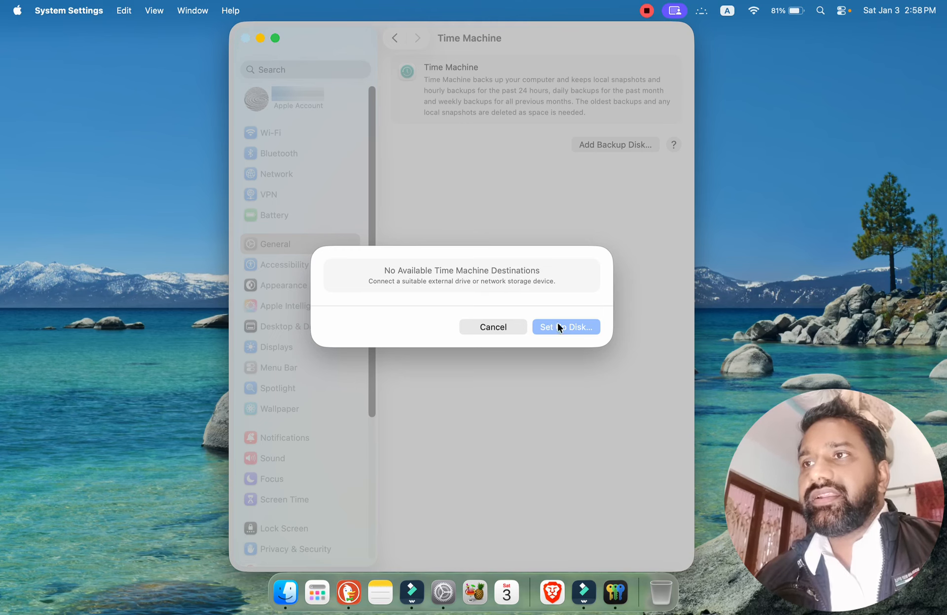
left_click(498, 328)
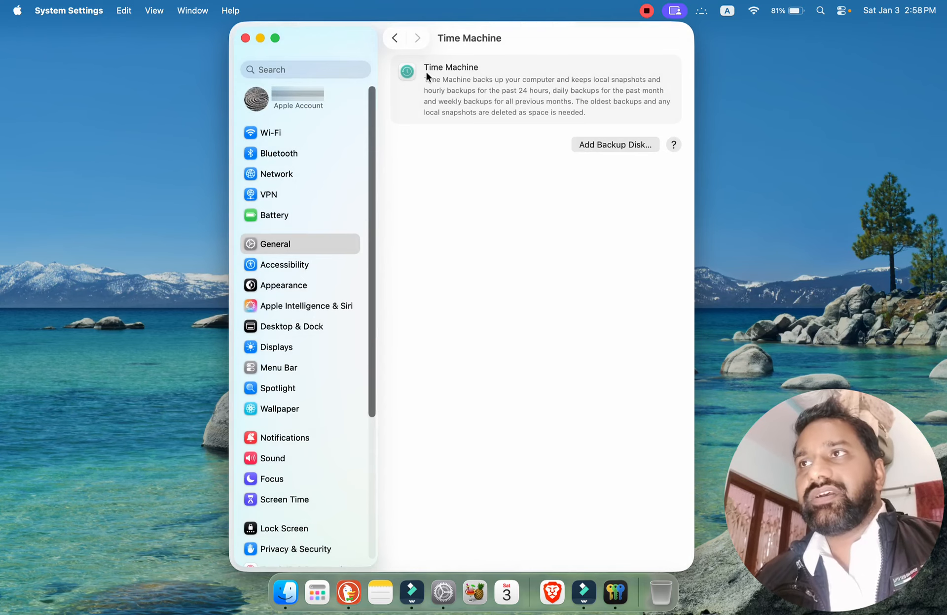
left_click(394, 40)
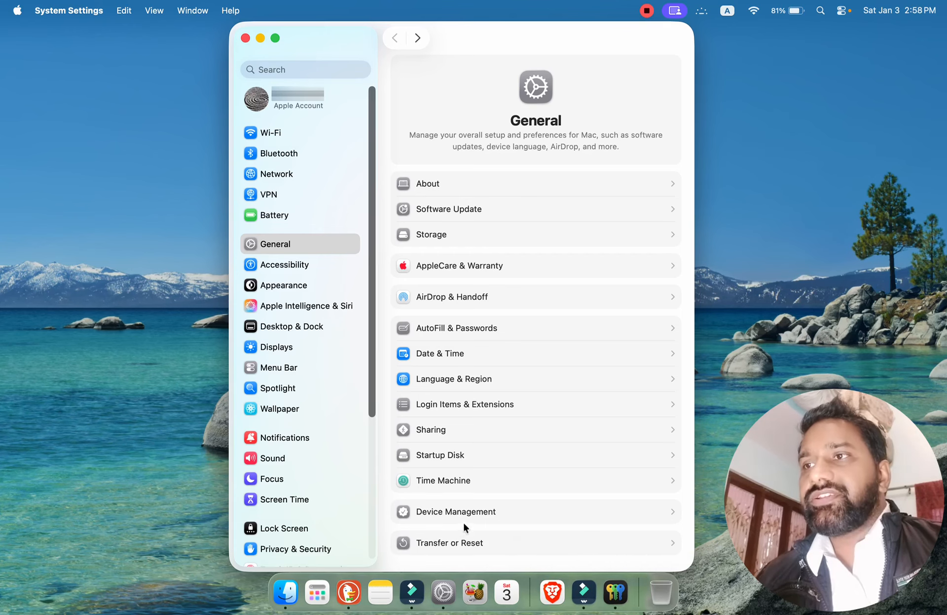
Look through Device Management, cancelling the profile file selection and closing its help window before returning to the General settings.
left_click(501, 511)
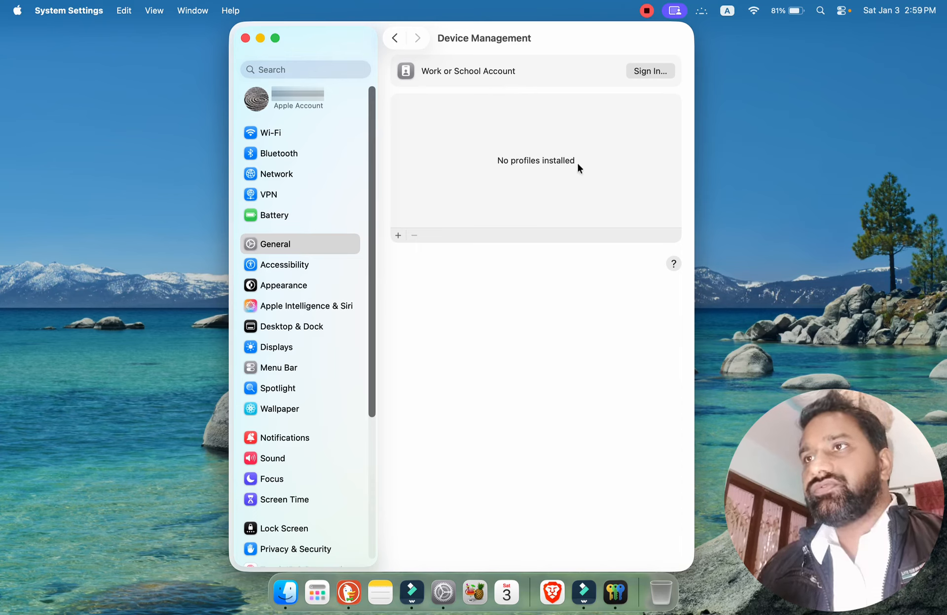
left_click(398, 236)
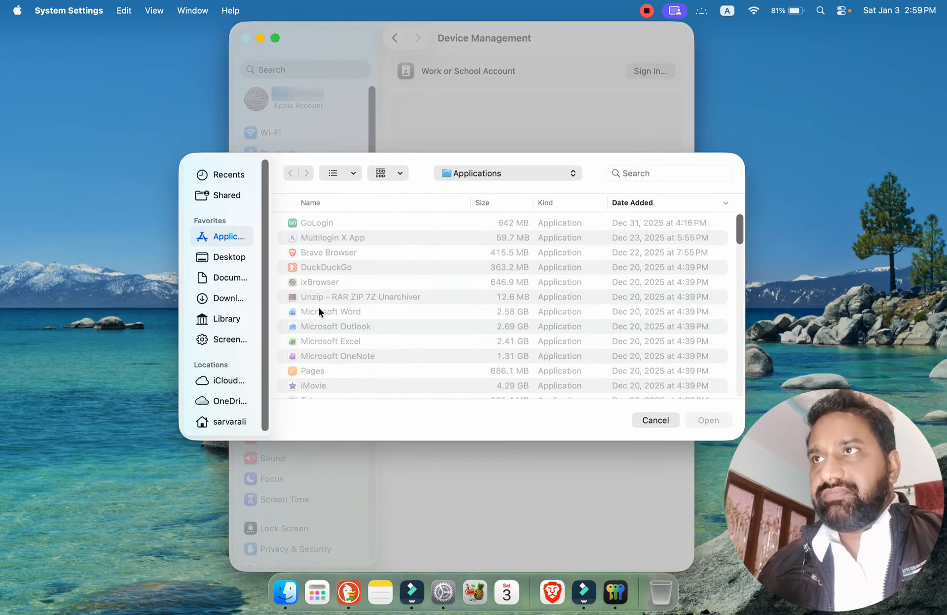
left_click(652, 419)
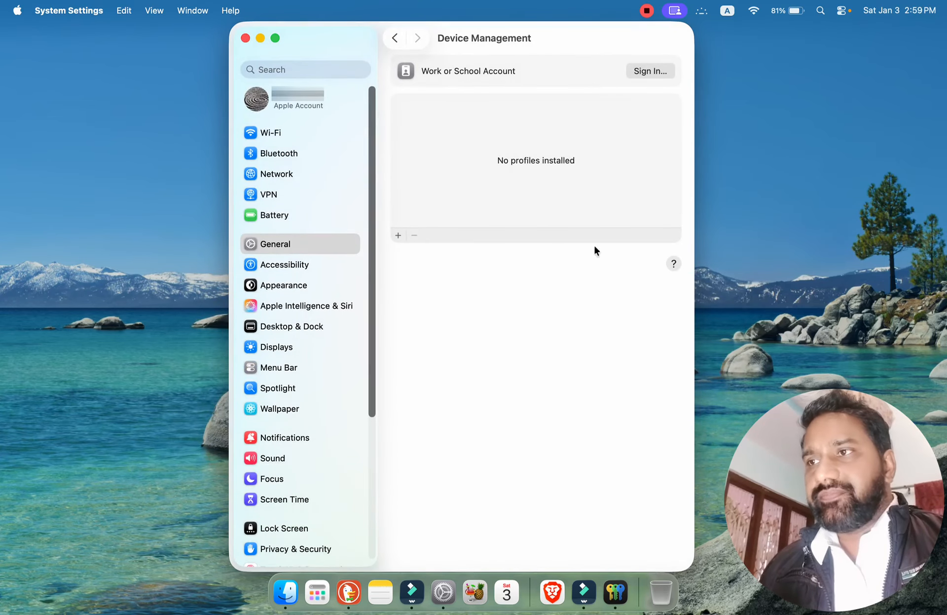
left_click(671, 265)
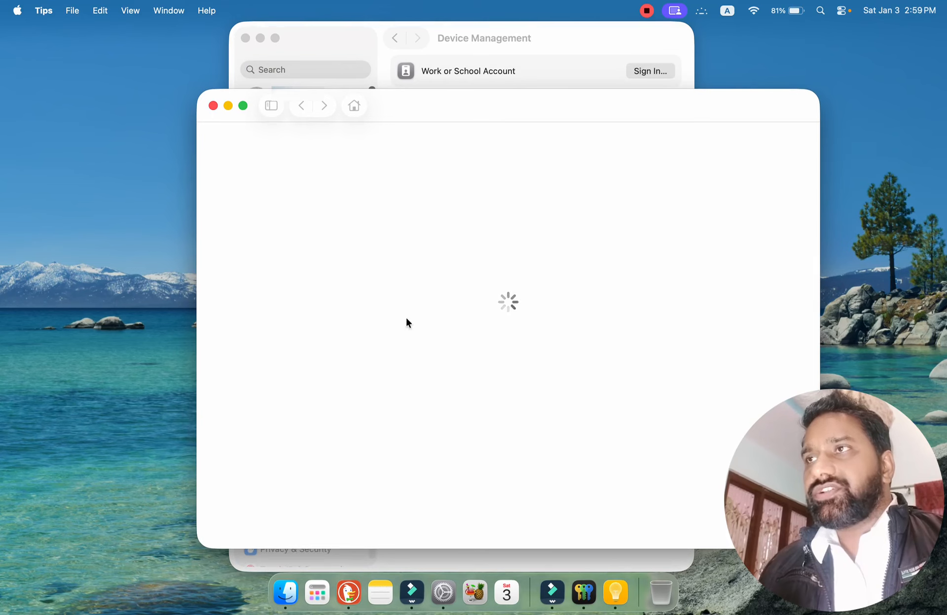
left_click(213, 105)
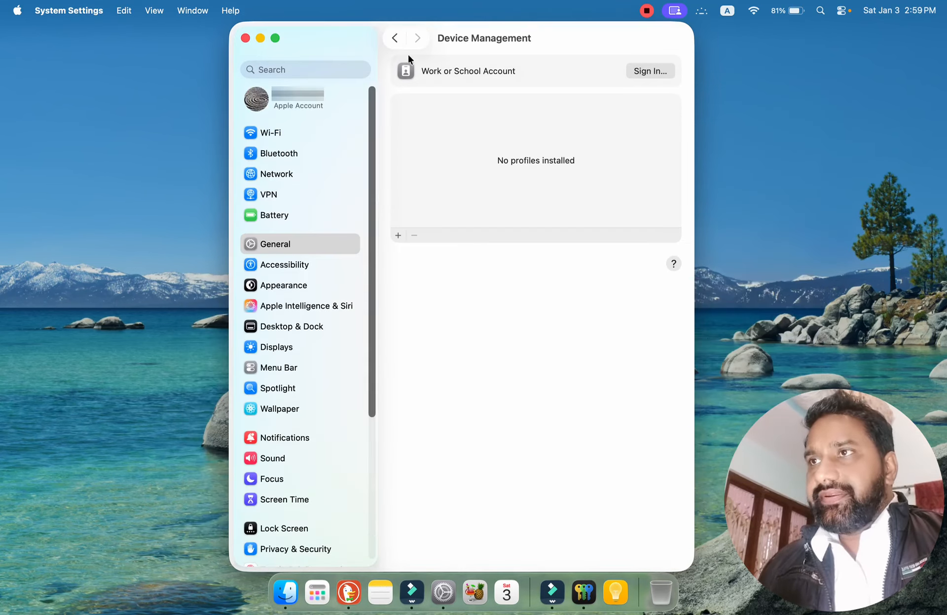
left_click(395, 39)
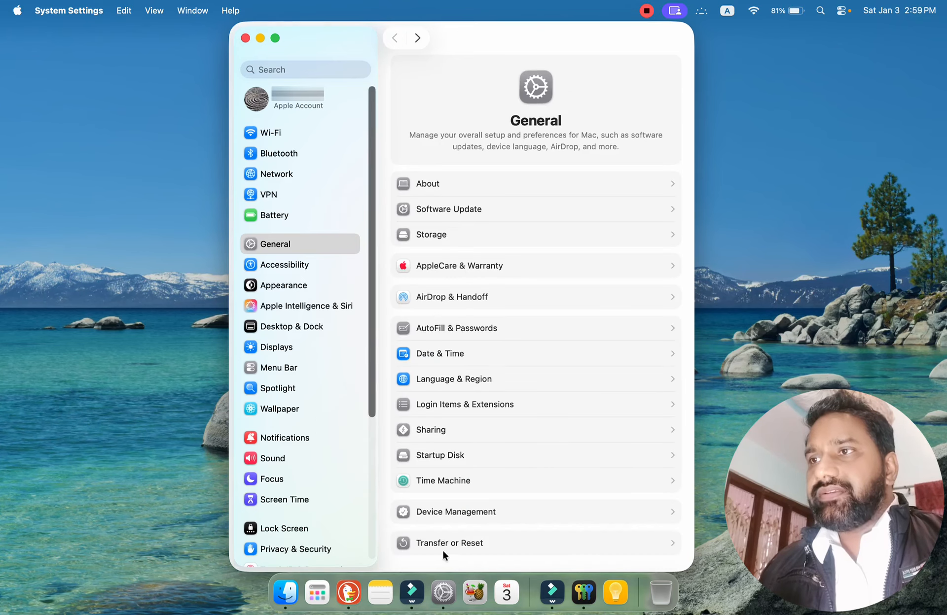
View the Transfer or Reset options for Migration Assistant and erasing content, returning to the General settings.
left_click(481, 542)
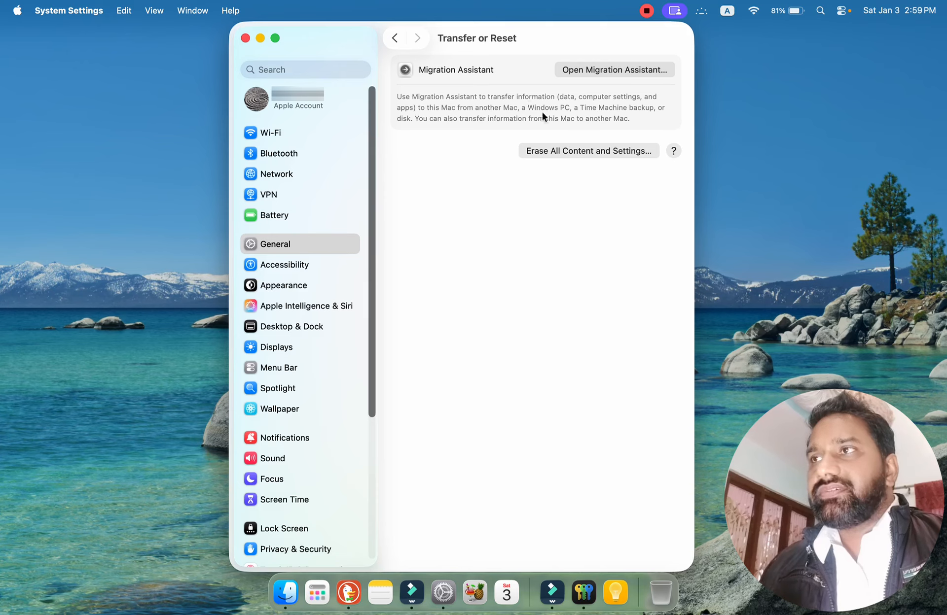
left_click(394, 39)
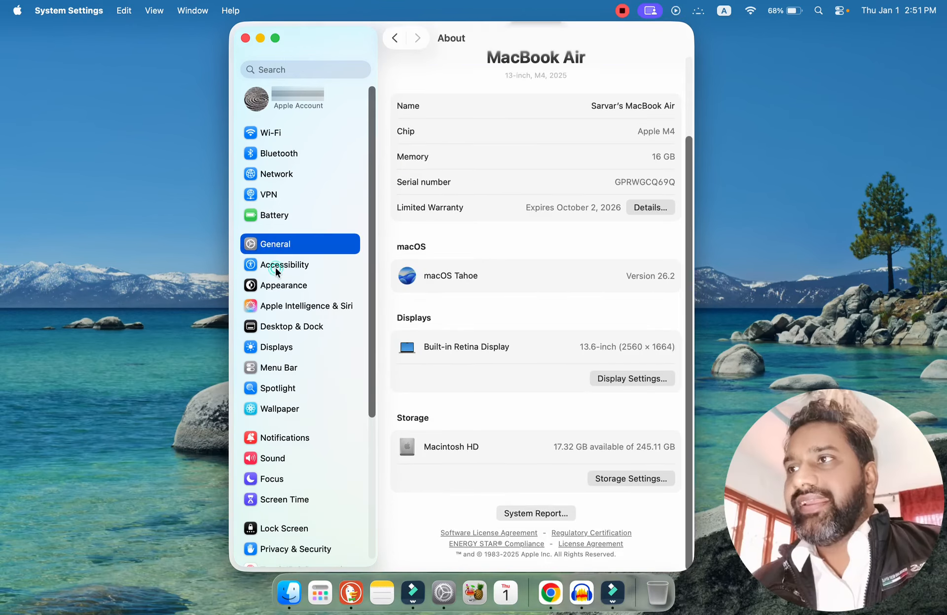
Open the Accessibility settings and look through the Vision, Hearing, Motor, Speech and General categories.
left_click(276, 267)
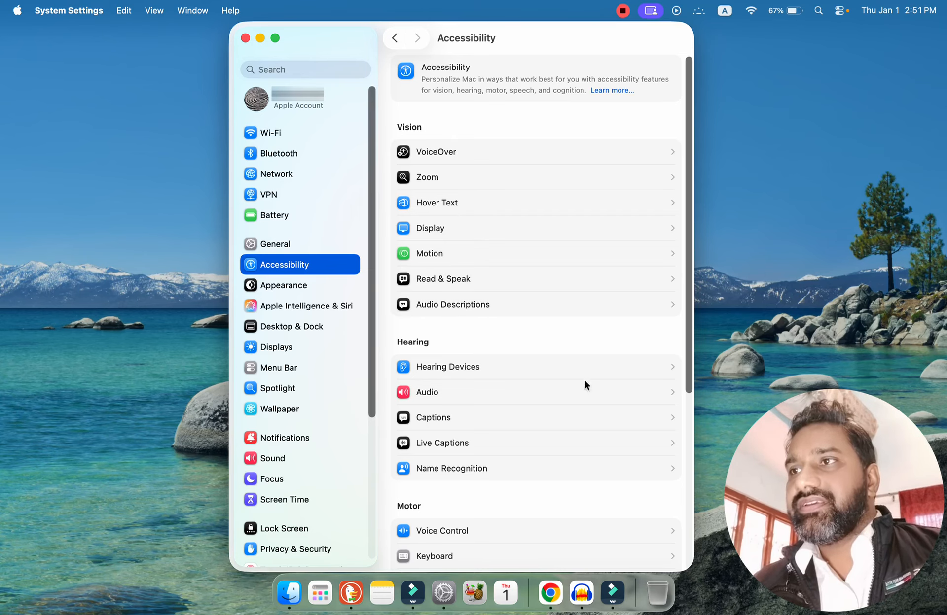
left_click_drag(690, 389, 691, 548)
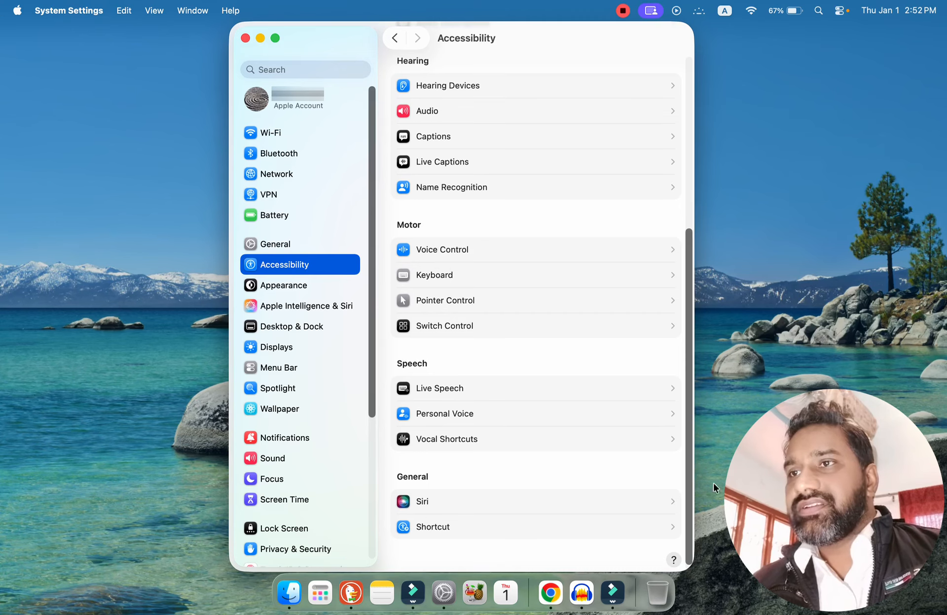
left_click_drag(688, 517, 691, 236)
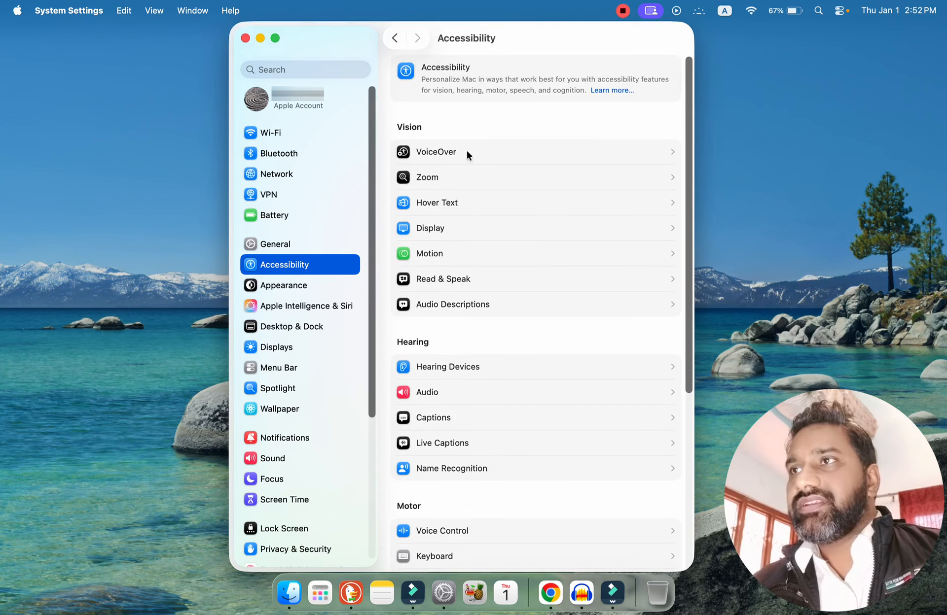
Check the VoiceOver settings under Vision without changing anything, and open the Zoom accessibility settings.
left_click(489, 151)
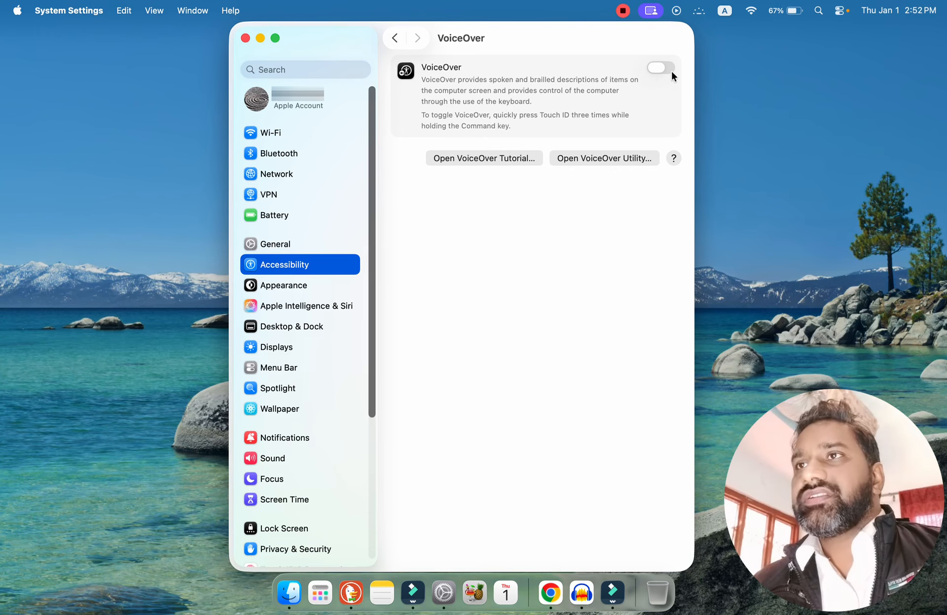
left_click(390, 41)
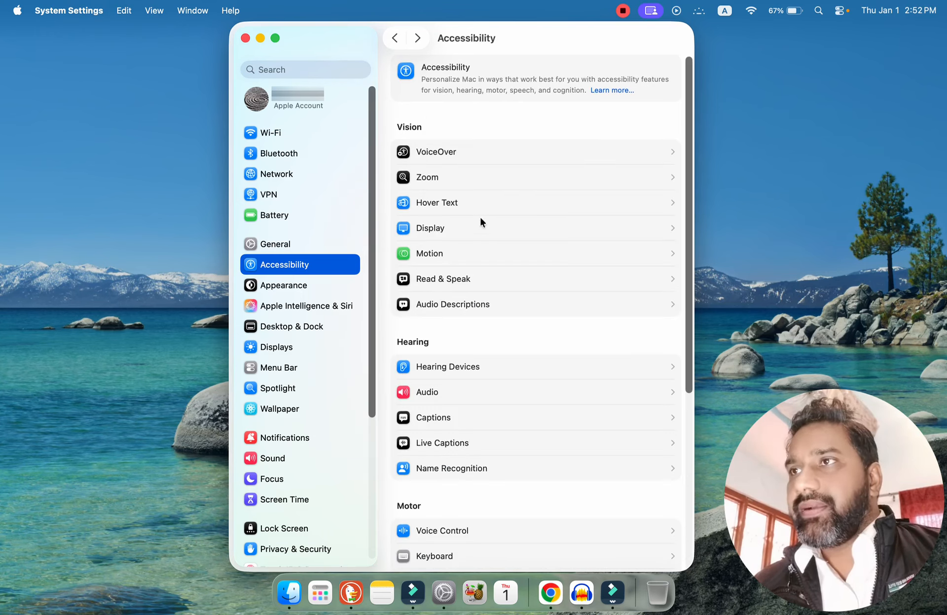
left_click(449, 179)
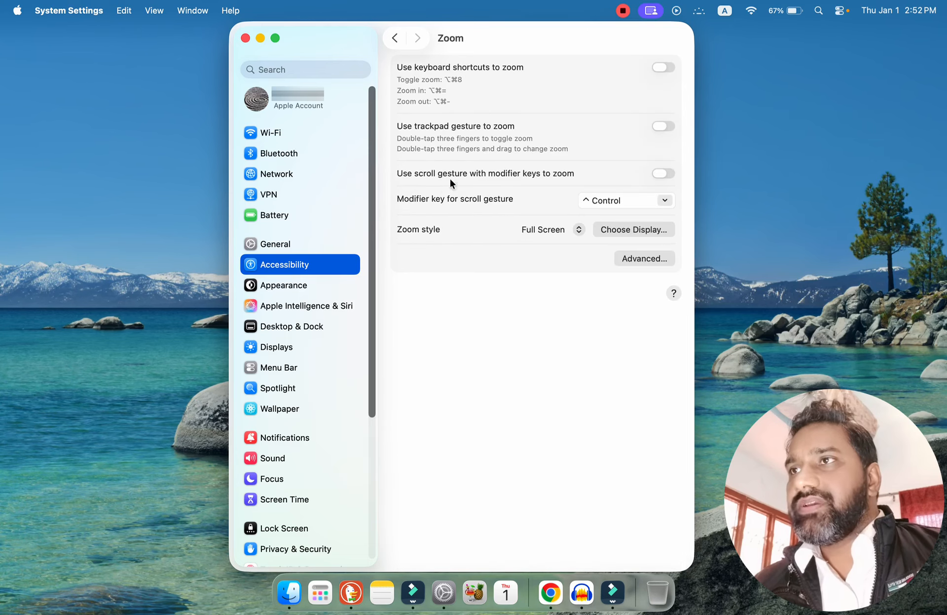
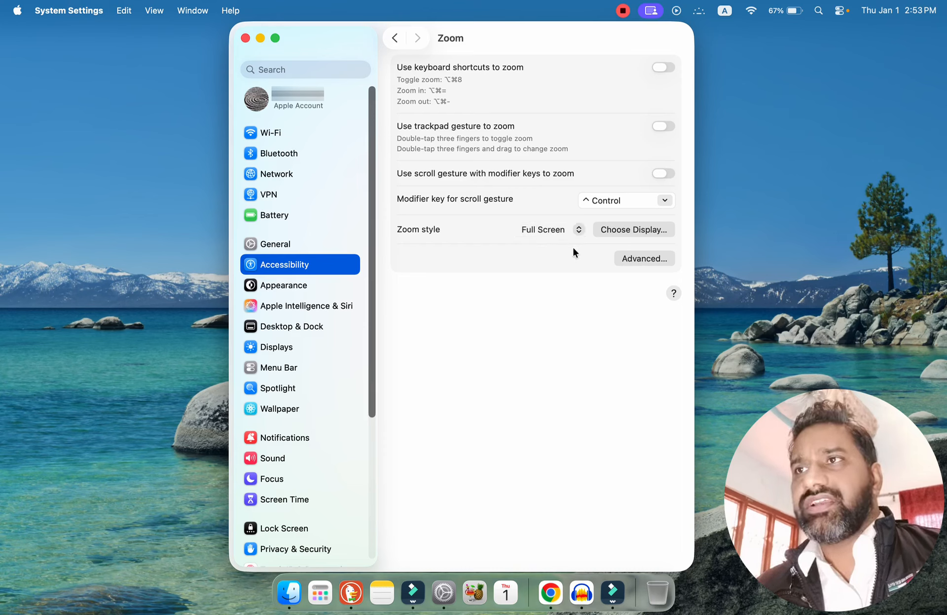
Check the Zoom display choice, review the advanced Appearance, Controls, Follow Focus, Shortcuts and Modifiers options, and return to the Accessibility overview.
left_click(638, 230)
left_click(462, 328)
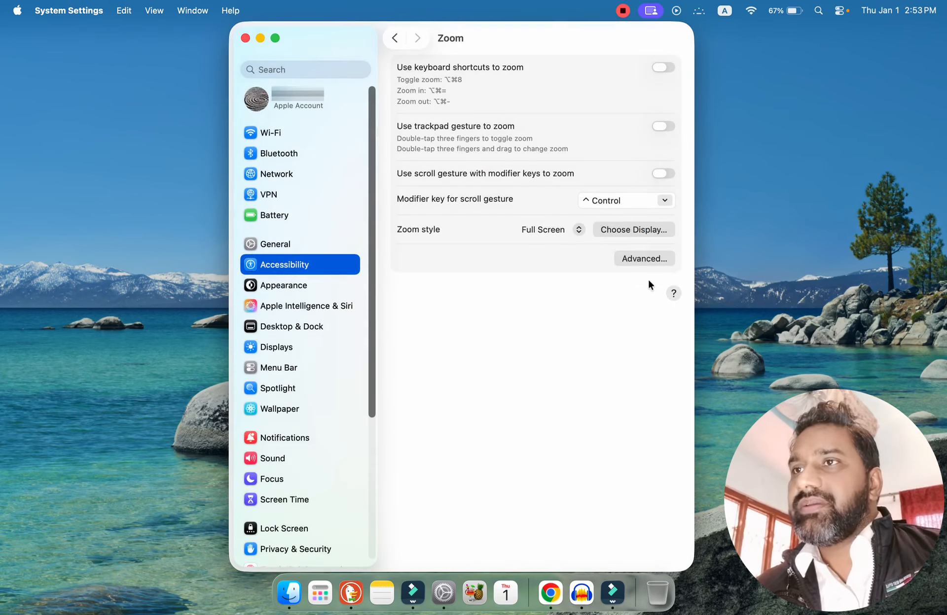
left_click(636, 257)
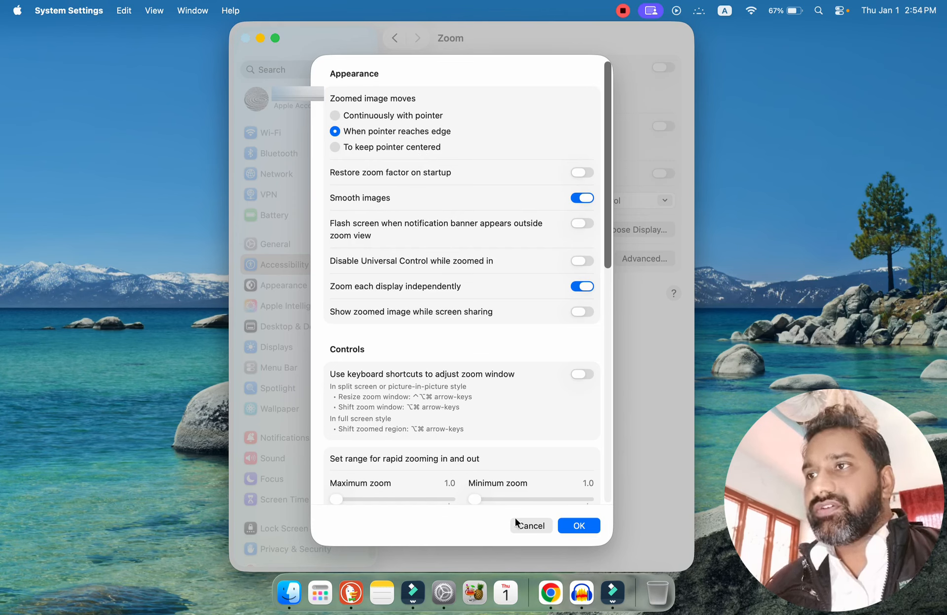
left_click_drag(608, 261, 617, 351)
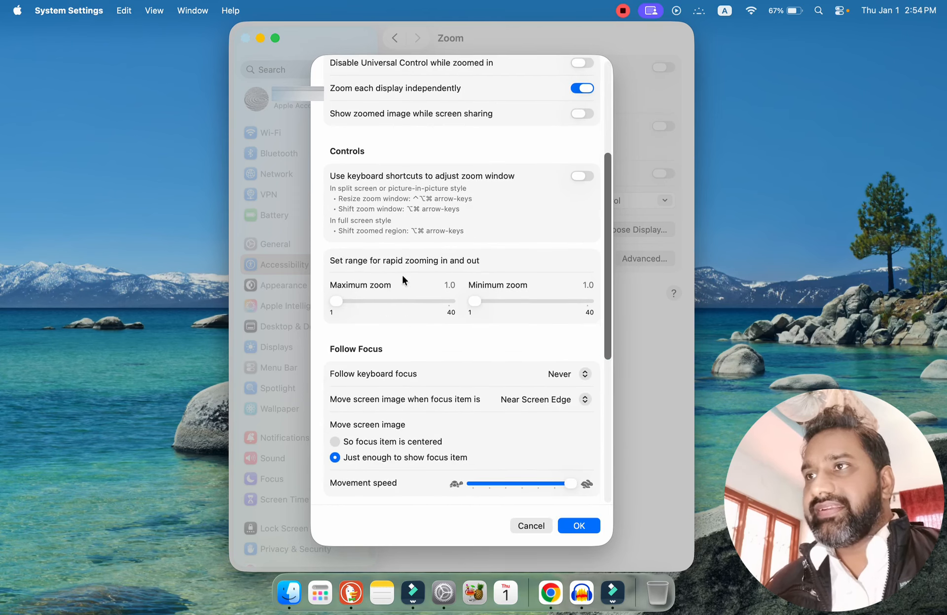
left_click_drag(607, 290, 616, 451)
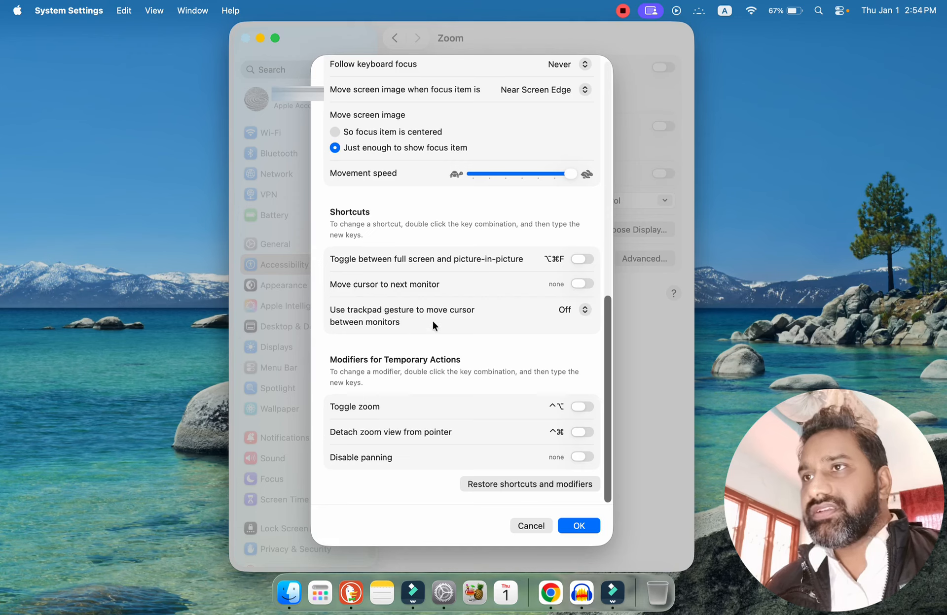
left_click(580, 525)
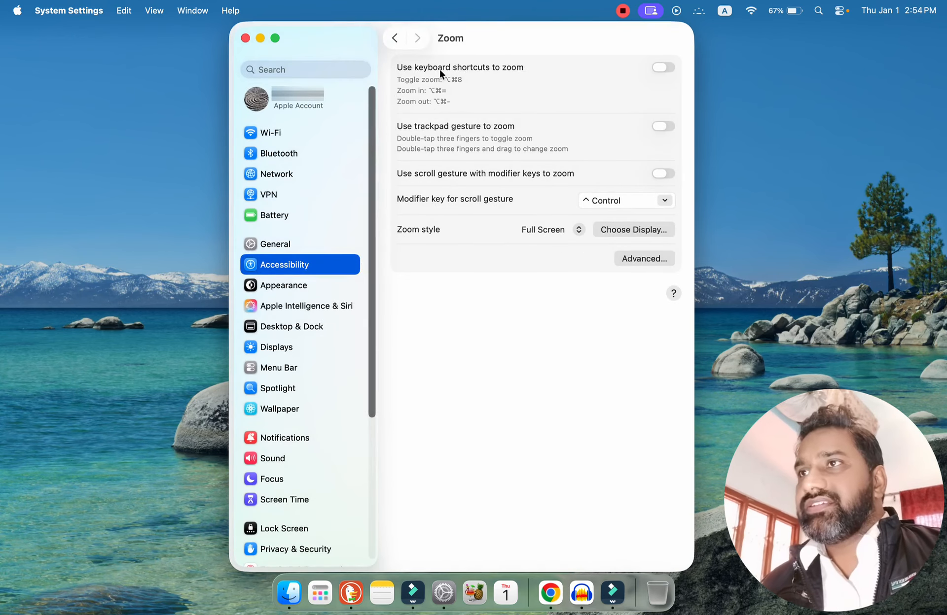
left_click(395, 39)
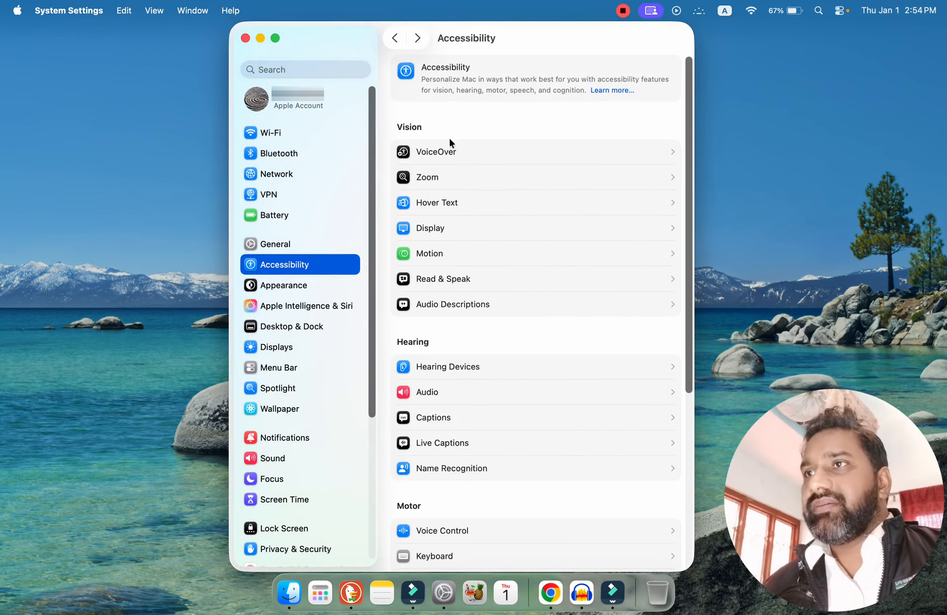
Look through the Display accessibility options for contrast, Text, Pointer and Color Filters, returning to the Accessibility overview.
left_click(443, 229)
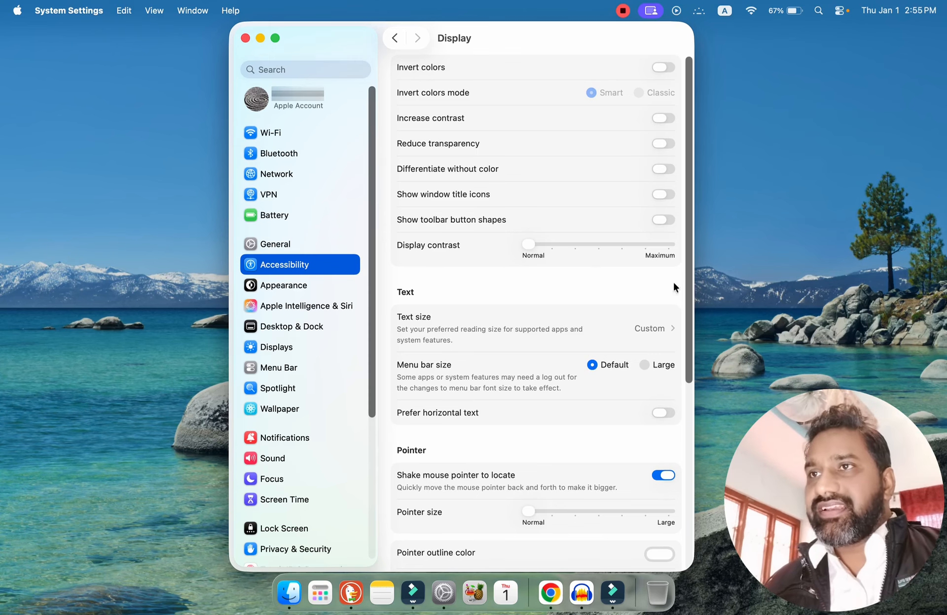
left_click_drag(688, 297, 723, 507)
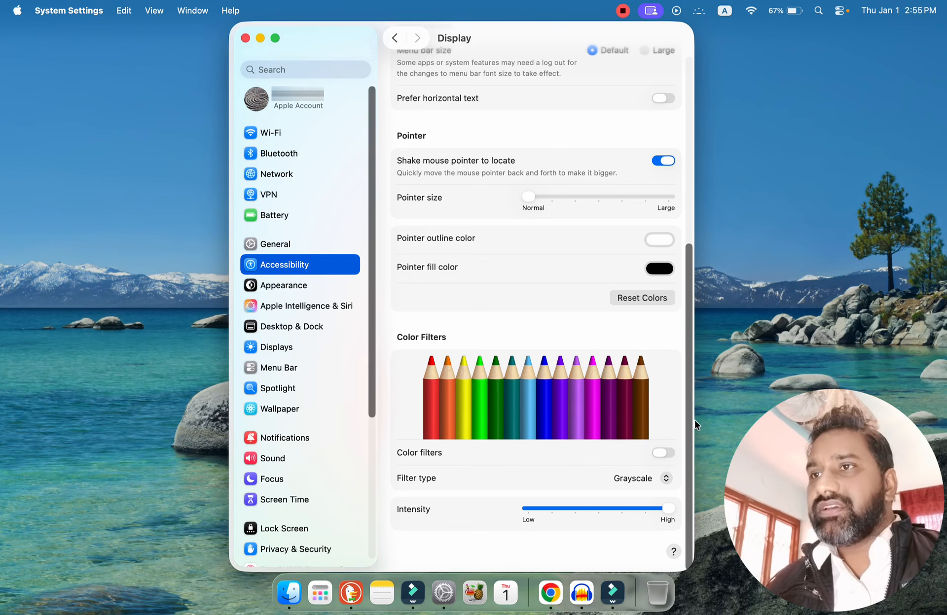
scroll(687, 427, "up", 10)
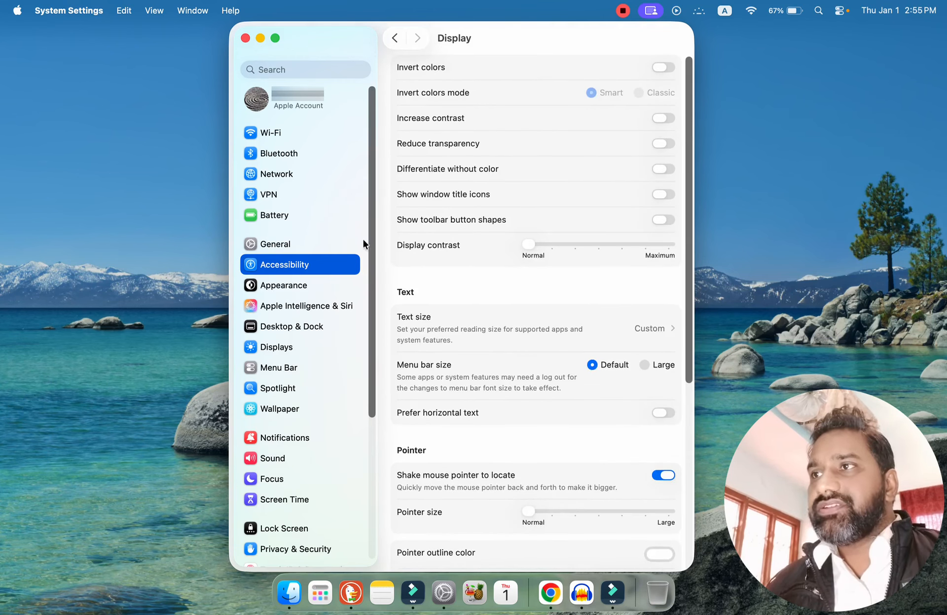
left_click(394, 38)
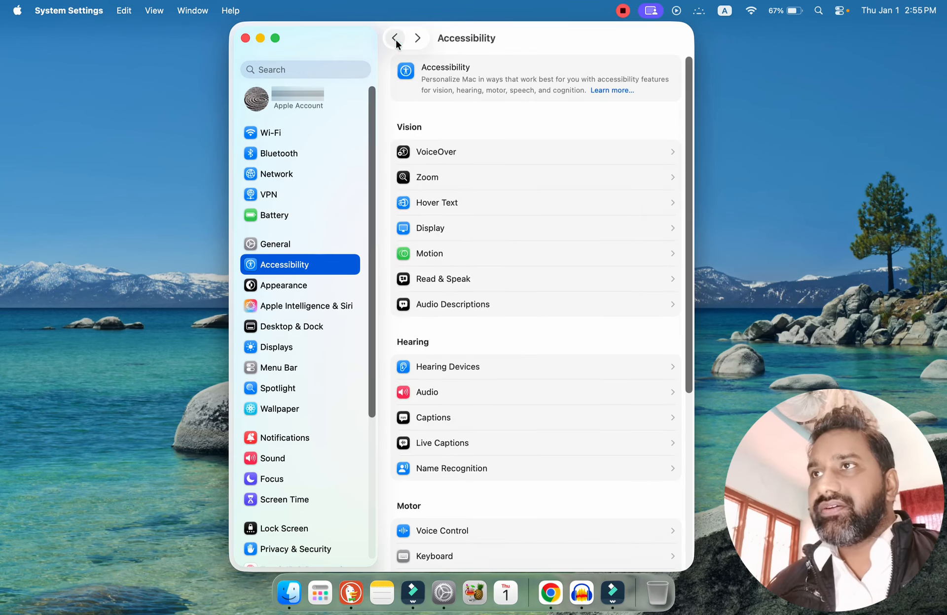
Demonstrate Hover Text by magnifying the Hover Typing label and the Hover Text description, returning to the Accessibility overview.
left_click(449, 202)
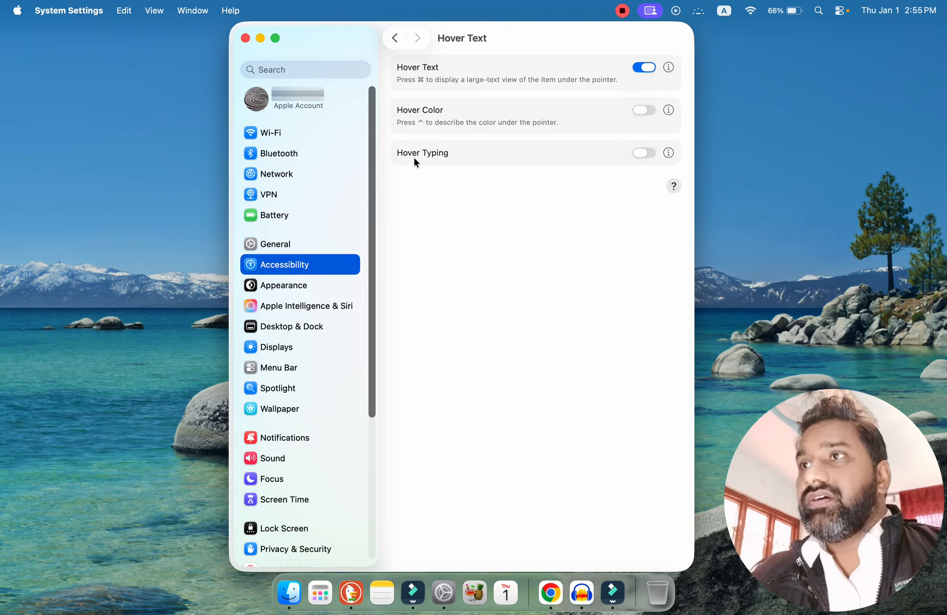
key("super")
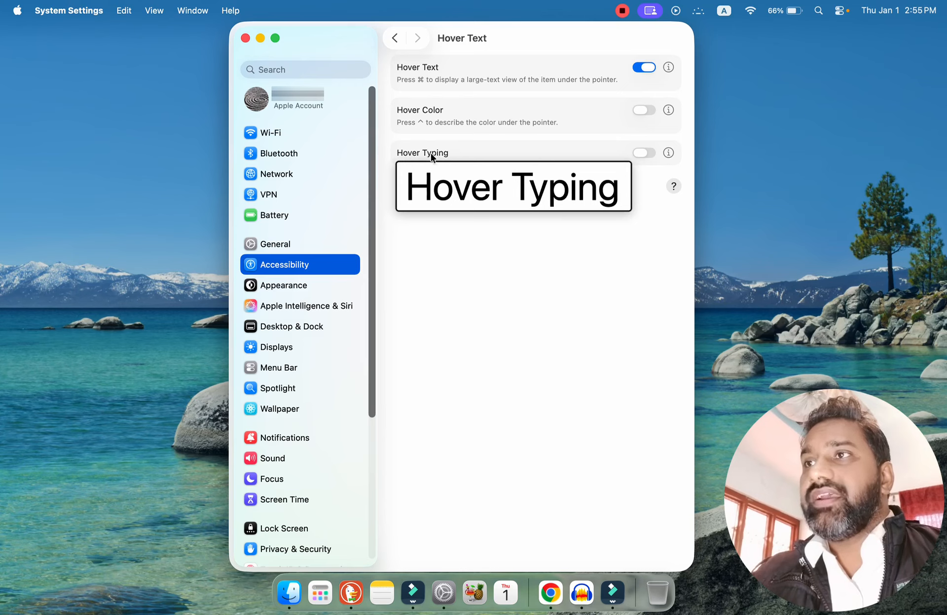
key("super")
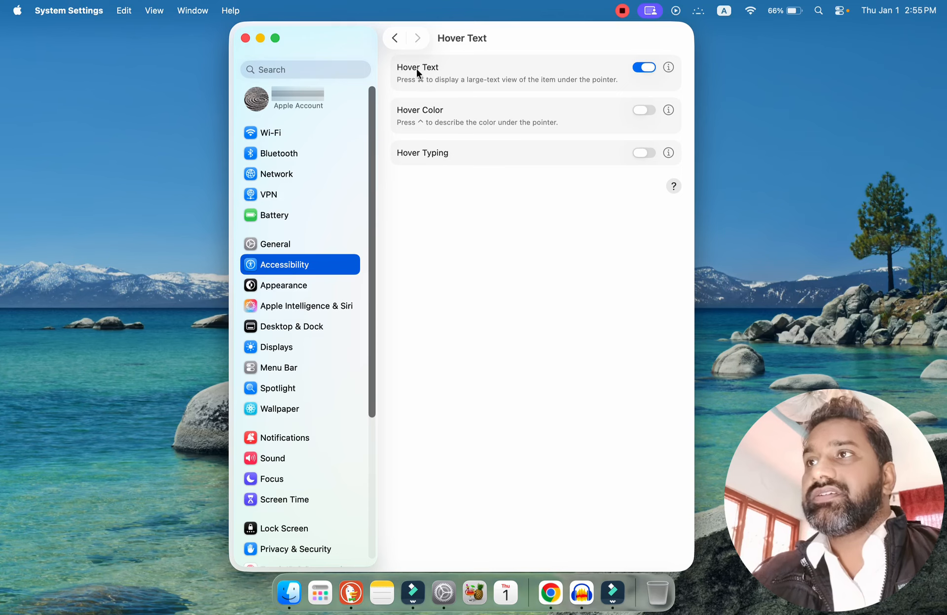
key("super")
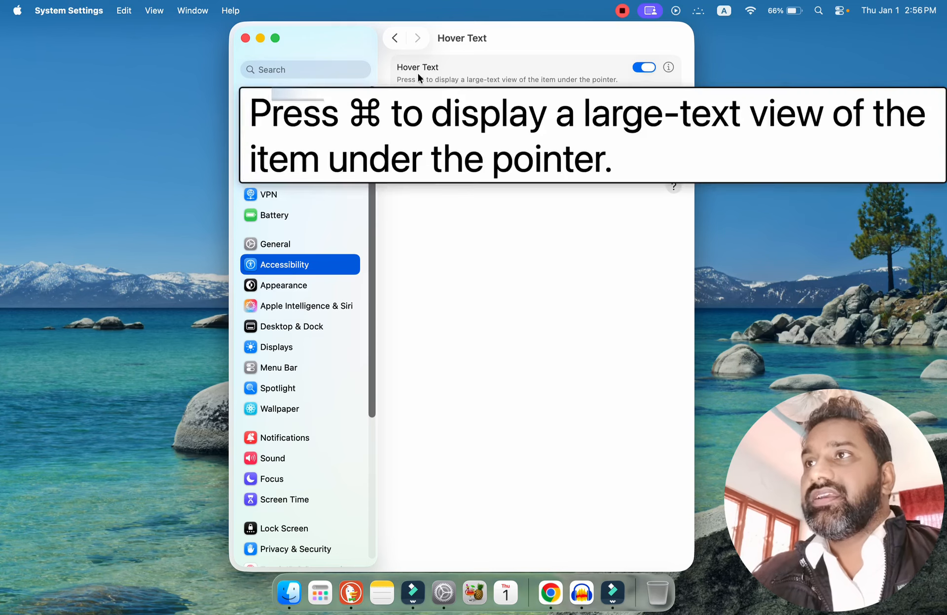
key("super")
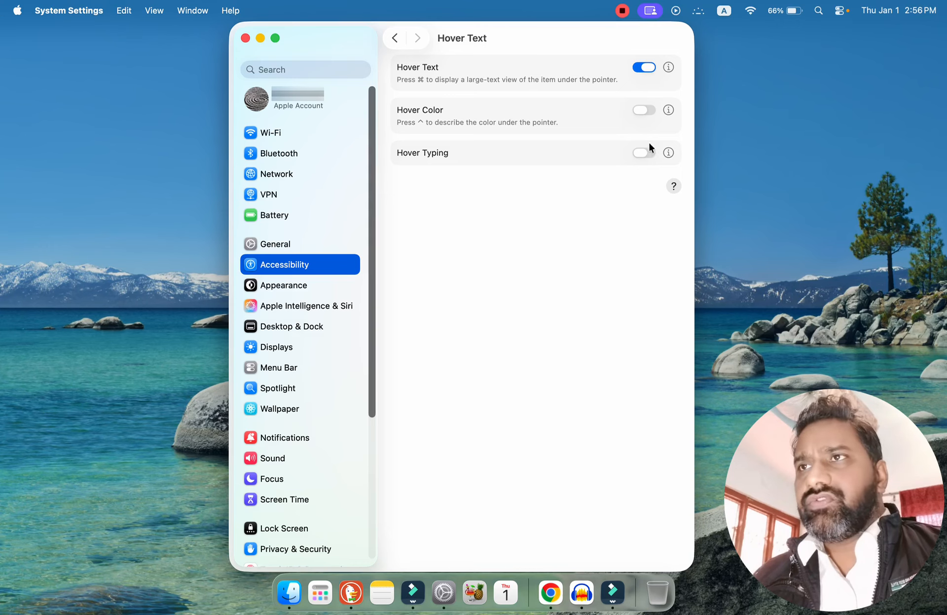
left_click(637, 67)
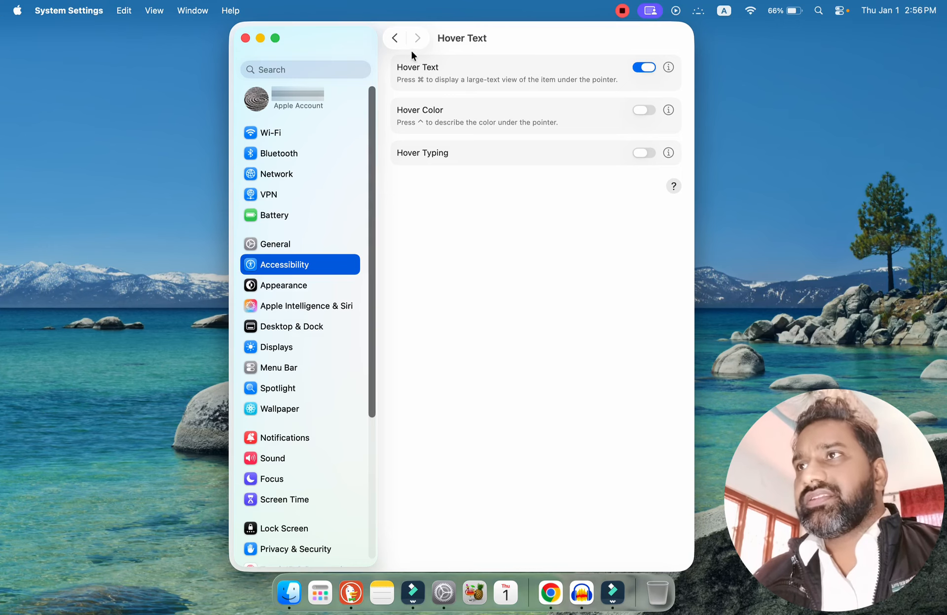
left_click(398, 45)
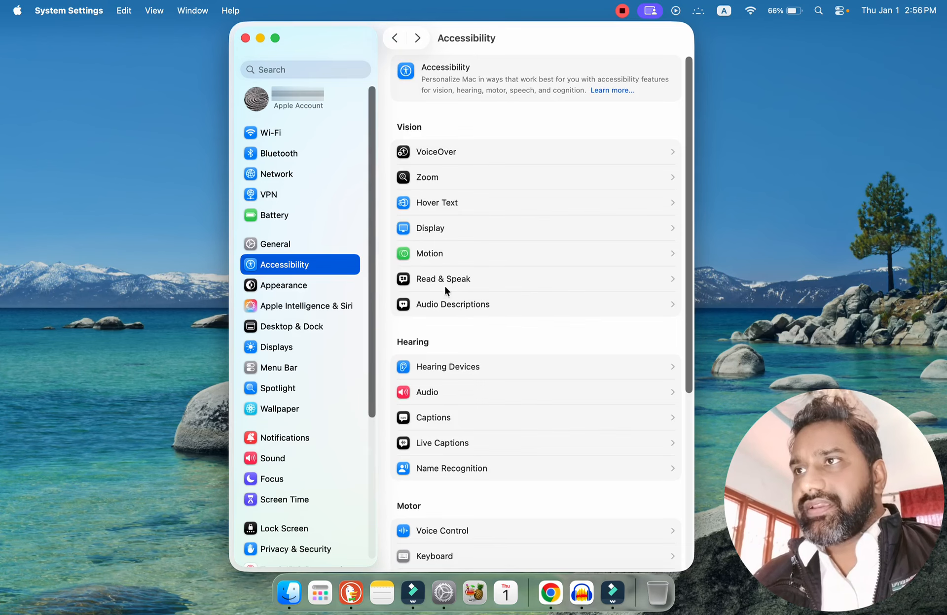
View the Read & Speak and Audio Descriptions settings under Vision, returning to the Accessibility overview.
left_click(476, 278)
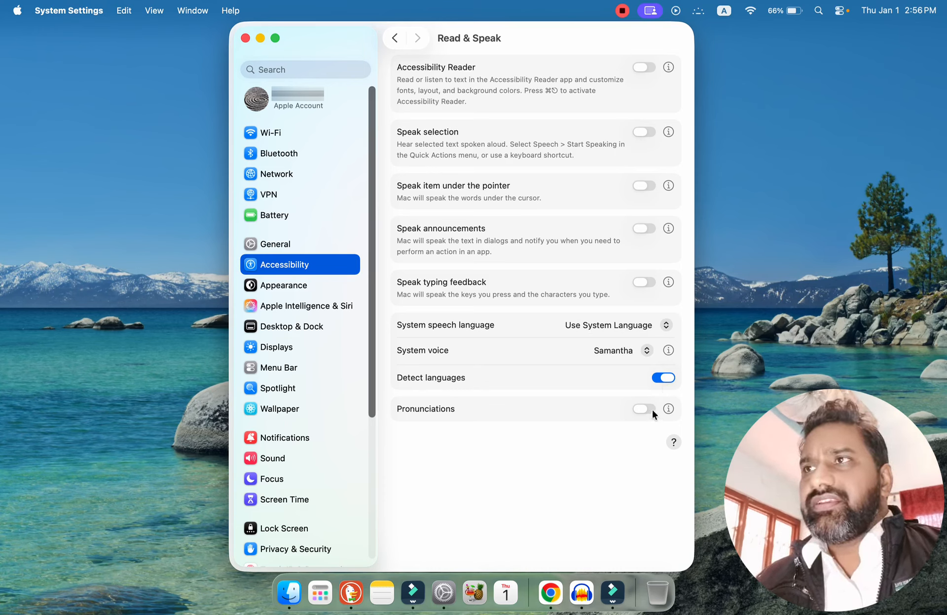
left_click(394, 38)
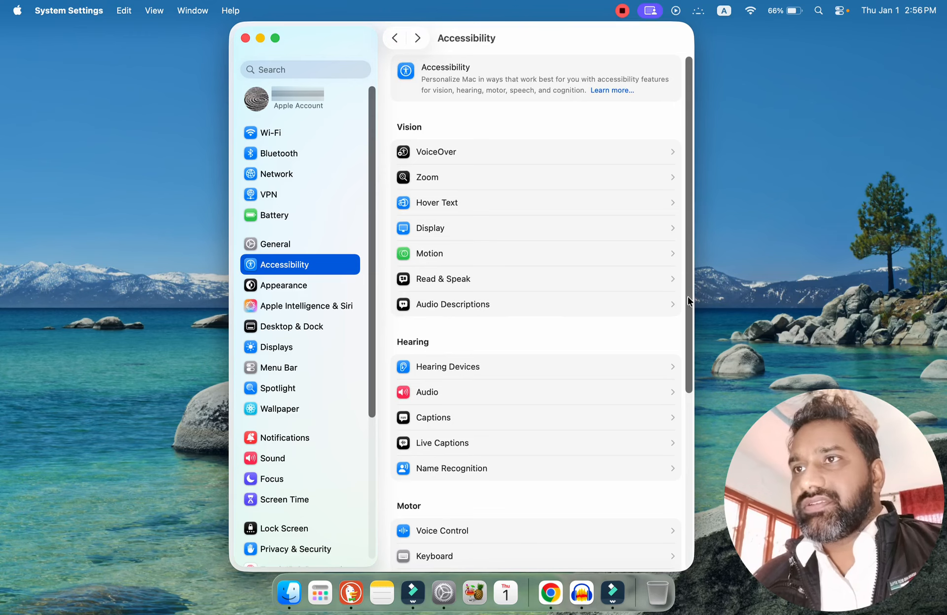
left_click_drag(688, 301, 689, 397)
left_click(427, 140)
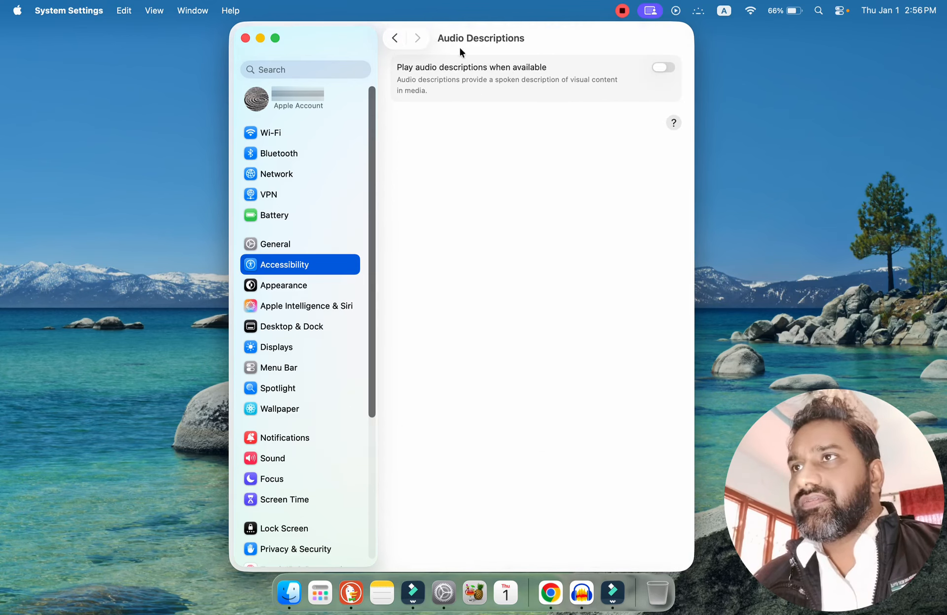
left_click(394, 38)
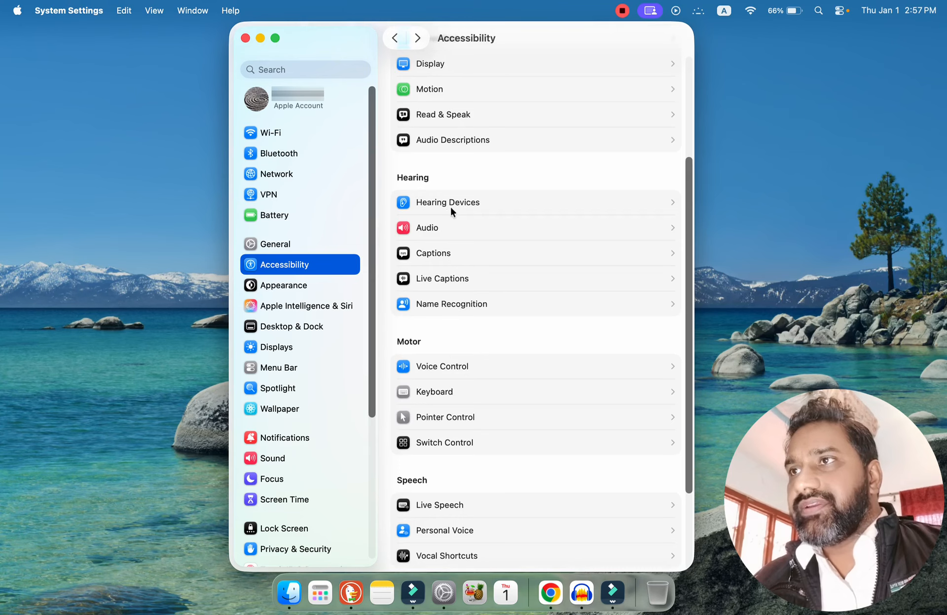
Check the Hearing Devices page and the Audio options for Background Sounds and Headphone Accommodations, returning to the Accessibility overview.
left_click(481, 202)
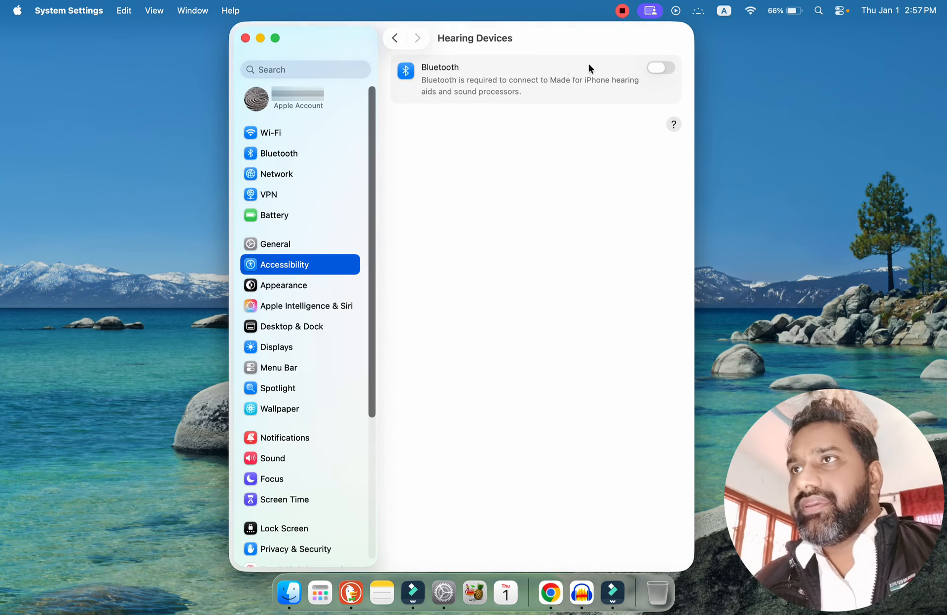
left_click(394, 38)
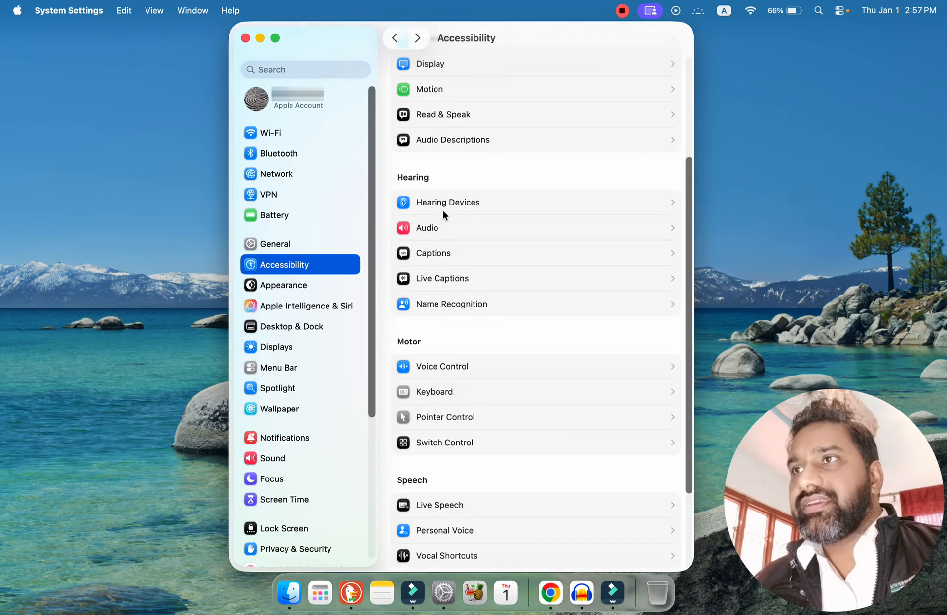
left_click(437, 230)
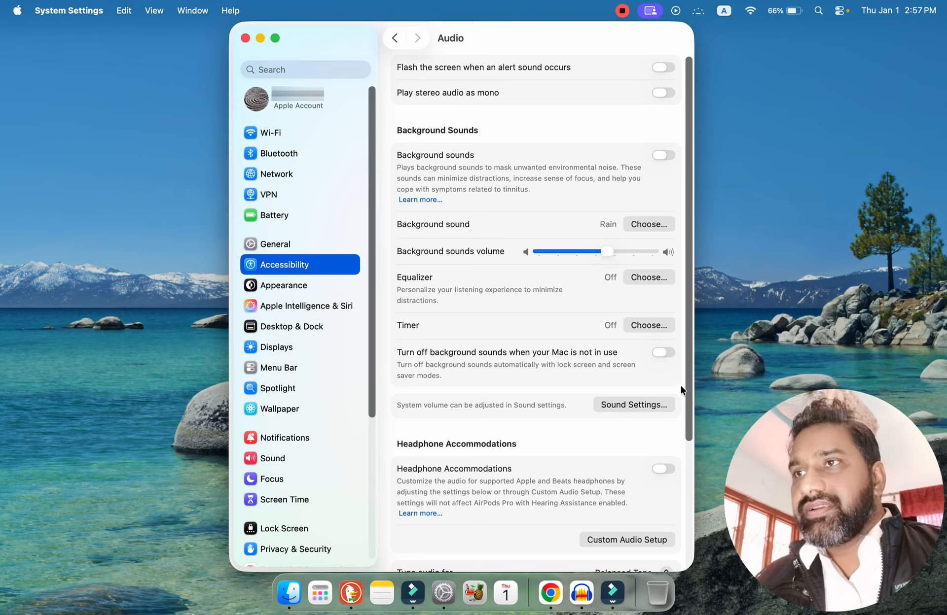
scroll(689, 377, "down", 5)
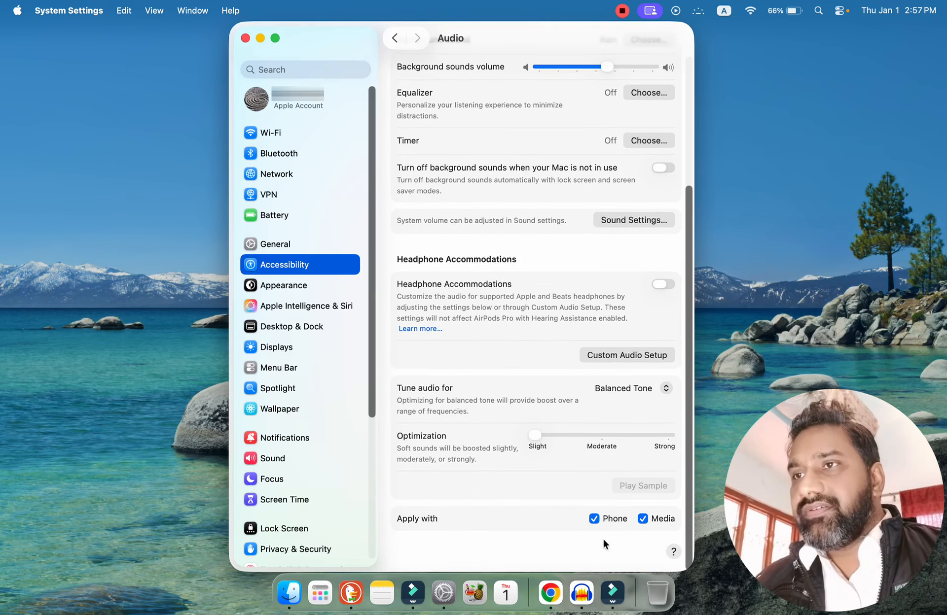
scroll(690, 536, "up", 5)
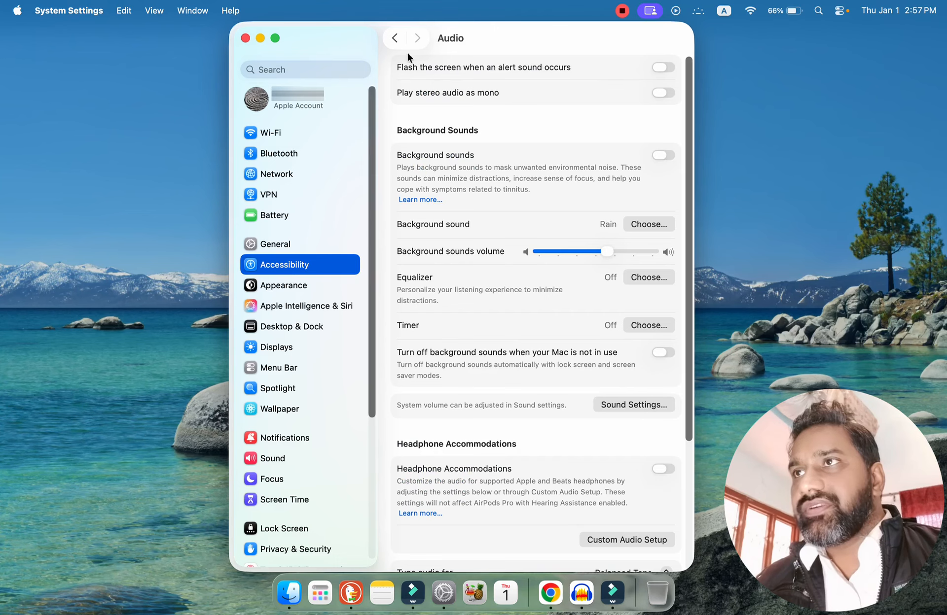
left_click(396, 39)
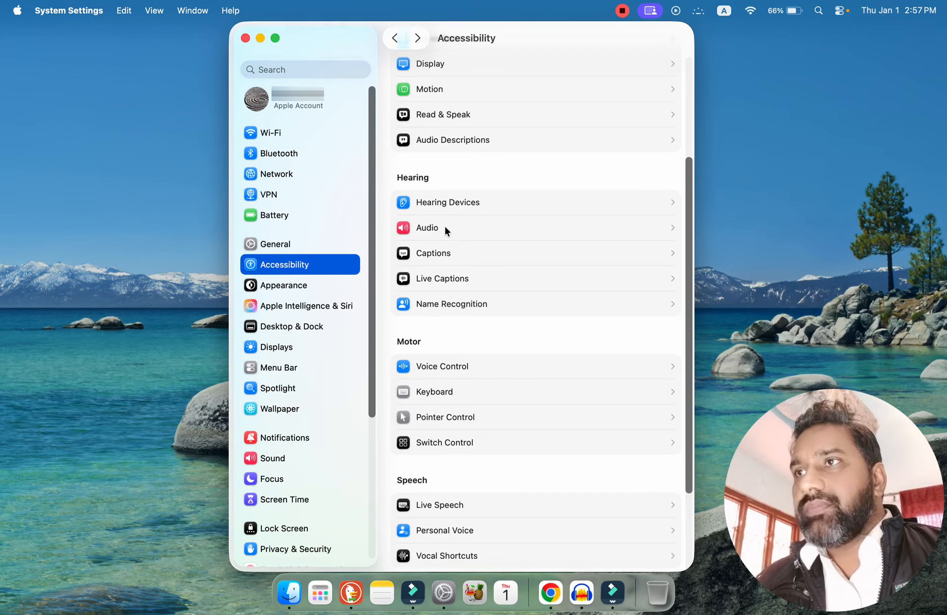
View the Captions subtitle styles and the Name Recognition page under Hearing, returning to the Accessibility overview.
left_click(454, 253)
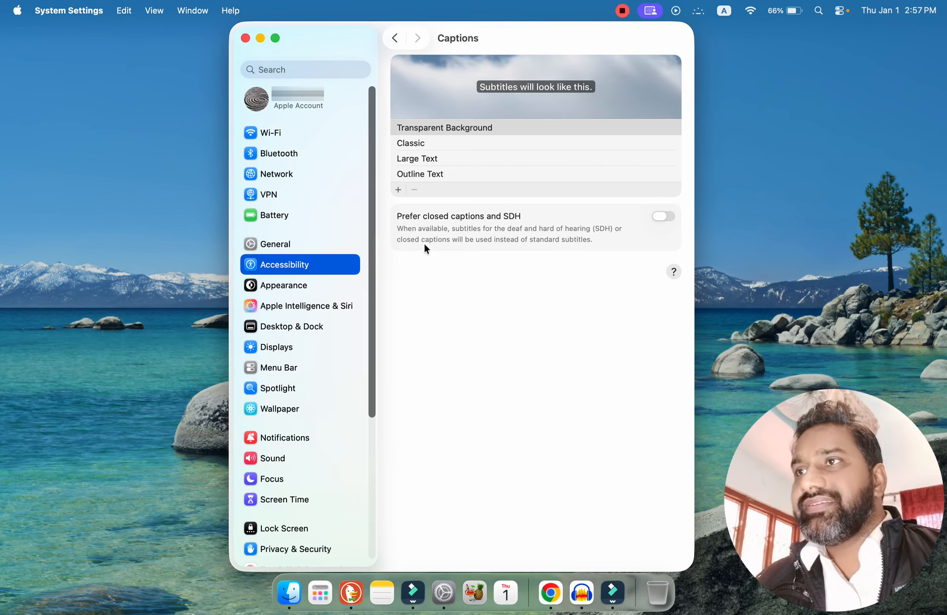
left_click(393, 39)
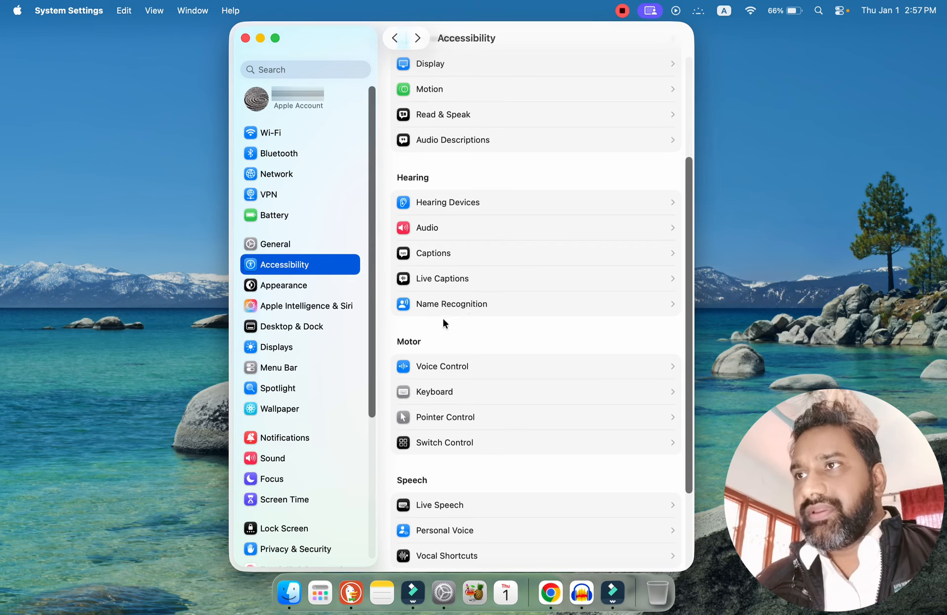
left_click(473, 304)
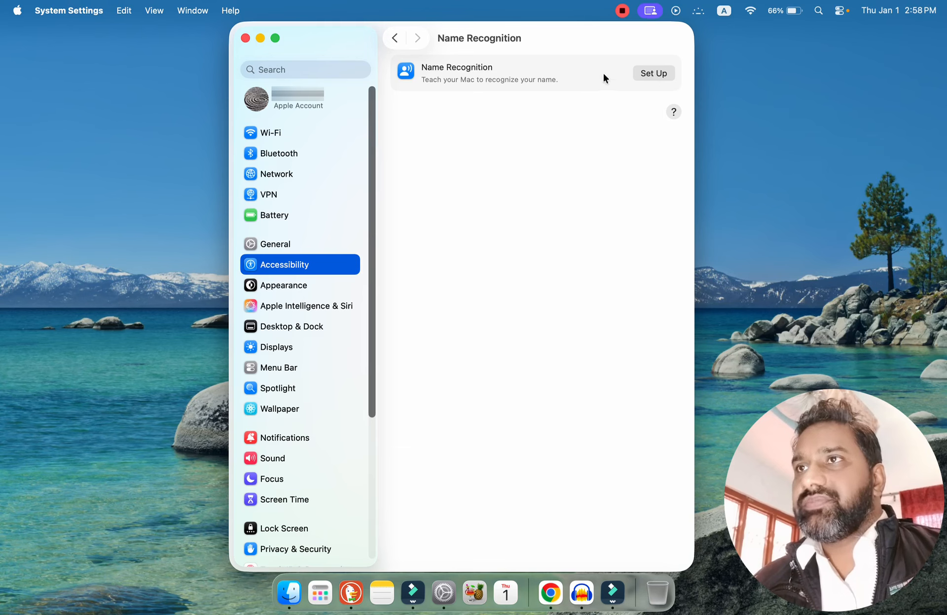
left_click(396, 43)
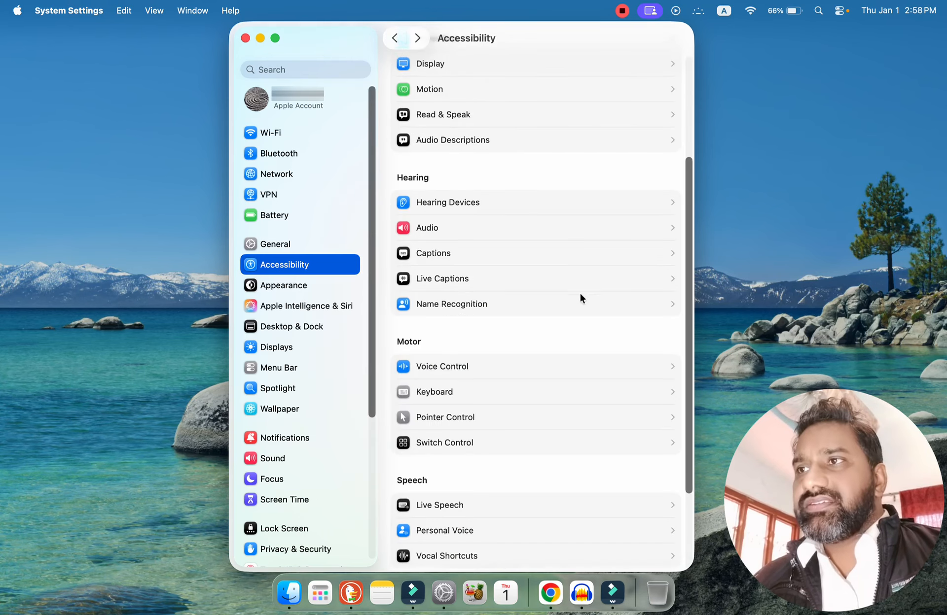
Review the Keyboard accessibility settings under Motor and open the Siri accessibility settings under General.
left_click_drag(687, 304, 704, 416)
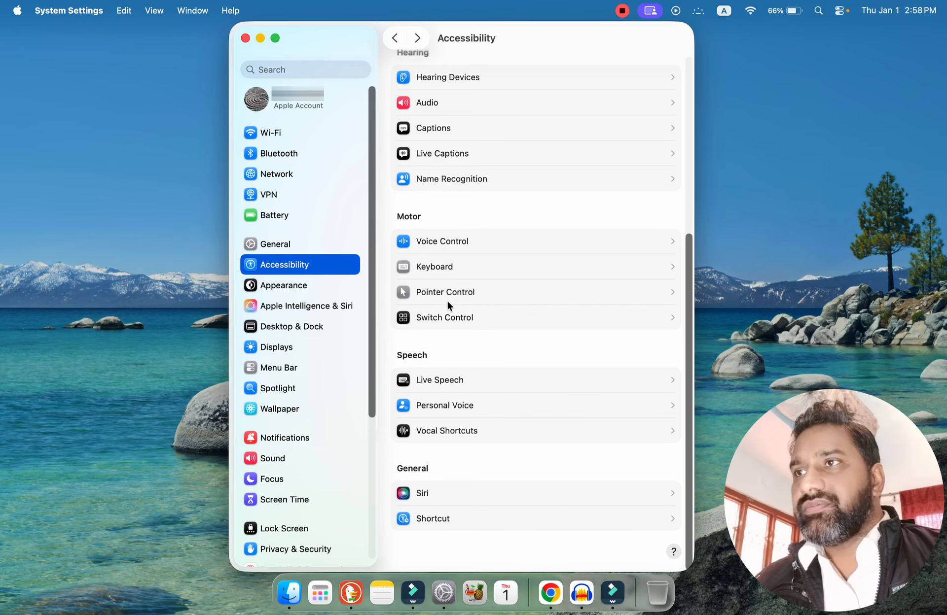
left_click(460, 271)
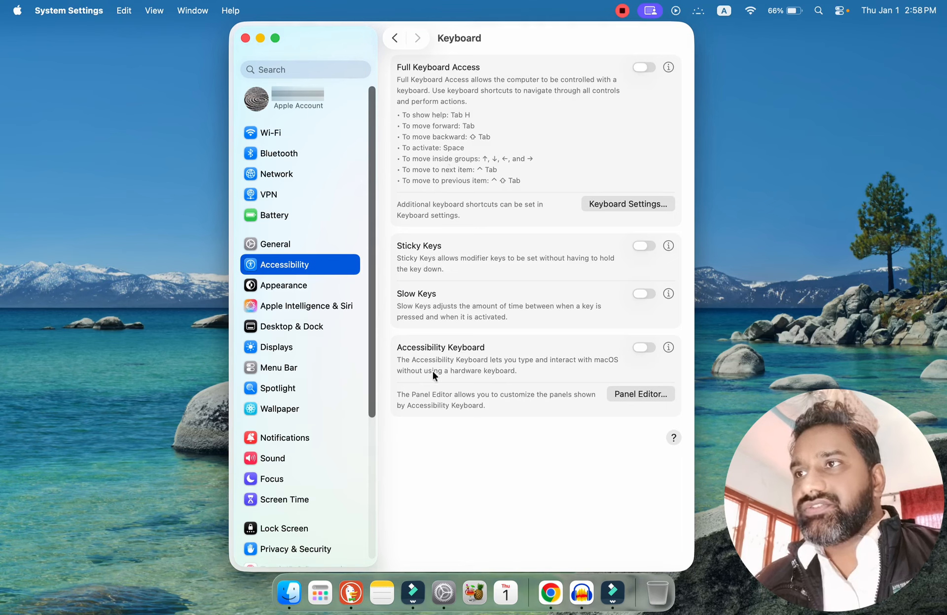
left_click(390, 38)
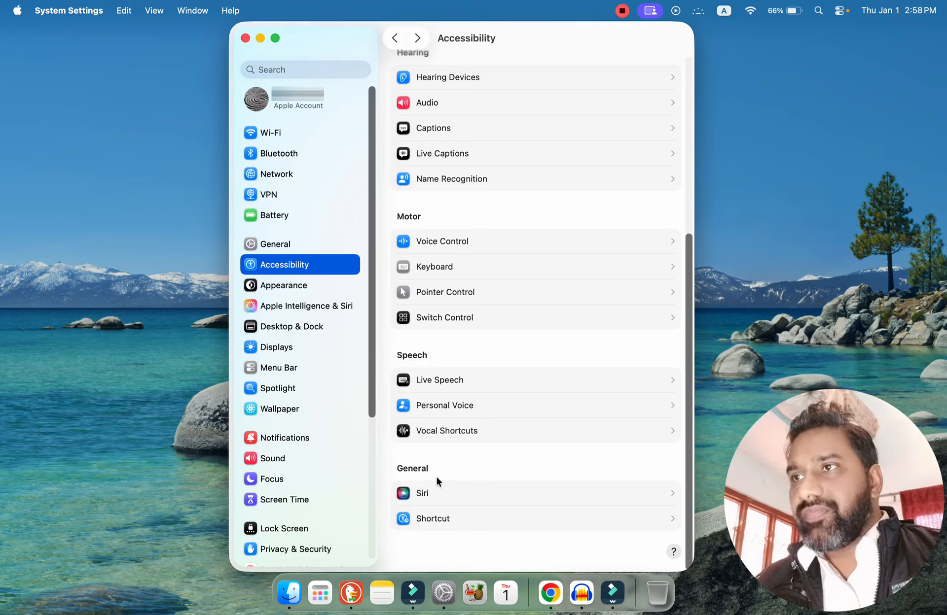
left_click(450, 492)
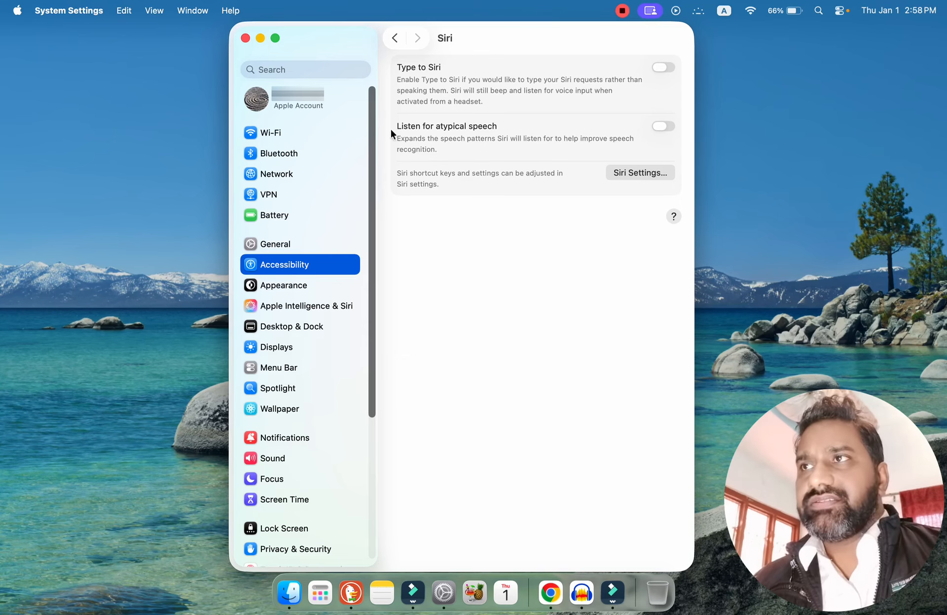
Leave the Siri page and review the Pointer Control settings under Motor, returning to the Accessibility overview.
left_click(395, 41)
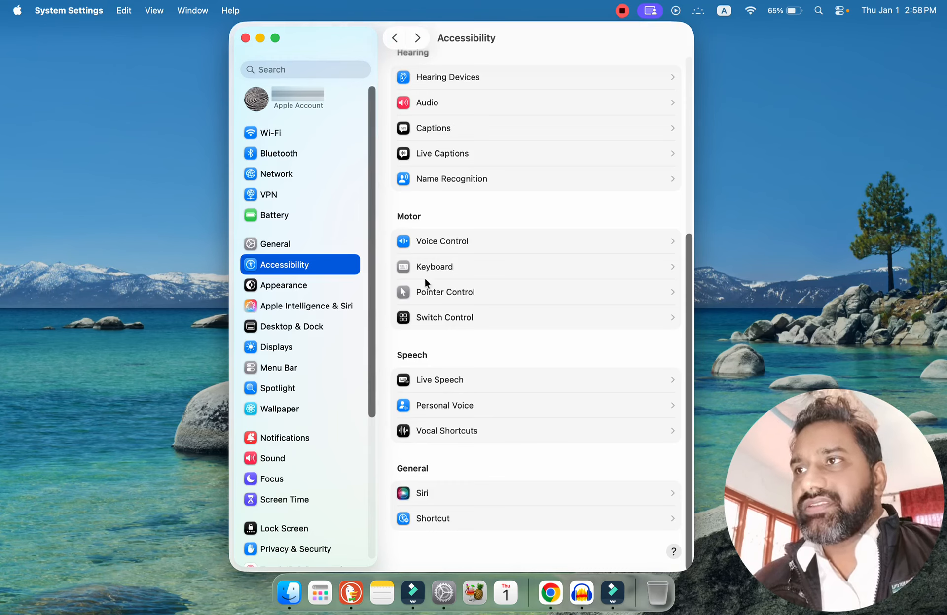
left_click(453, 296)
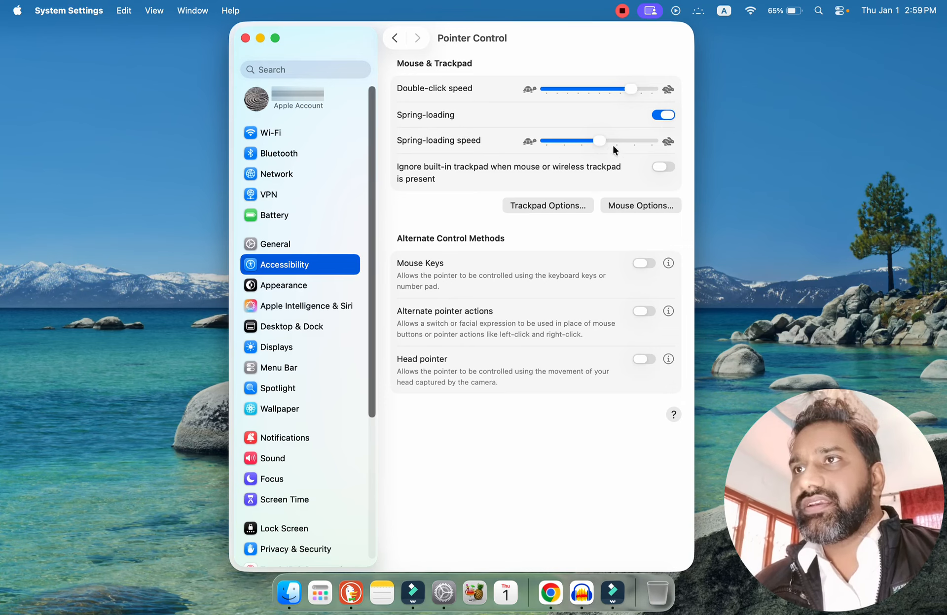
left_click(395, 39)
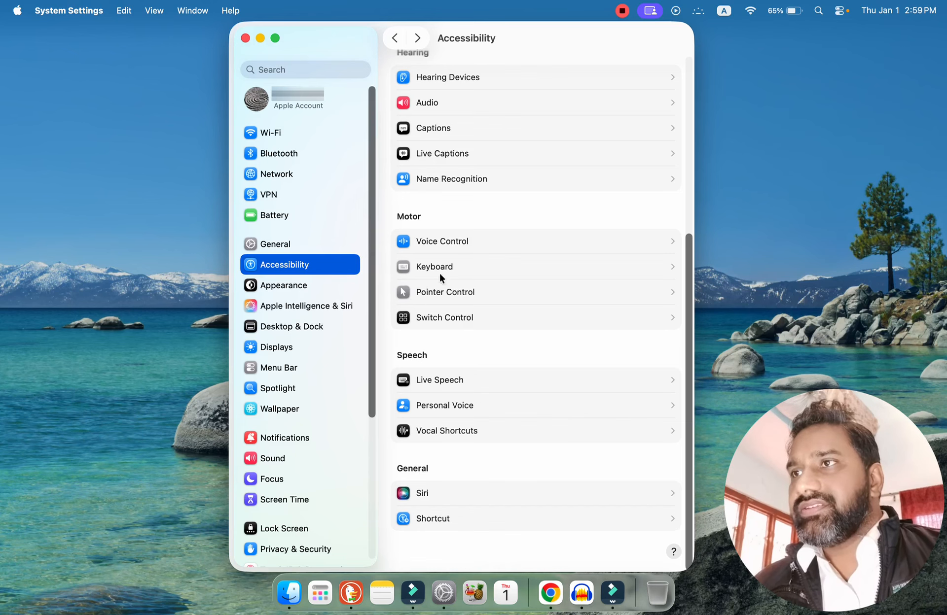
In the Appearance settings, try the Auto and Dark modes and the Tinted Liquid Glass look, switching back to Light and Clear.
left_click(281, 289)
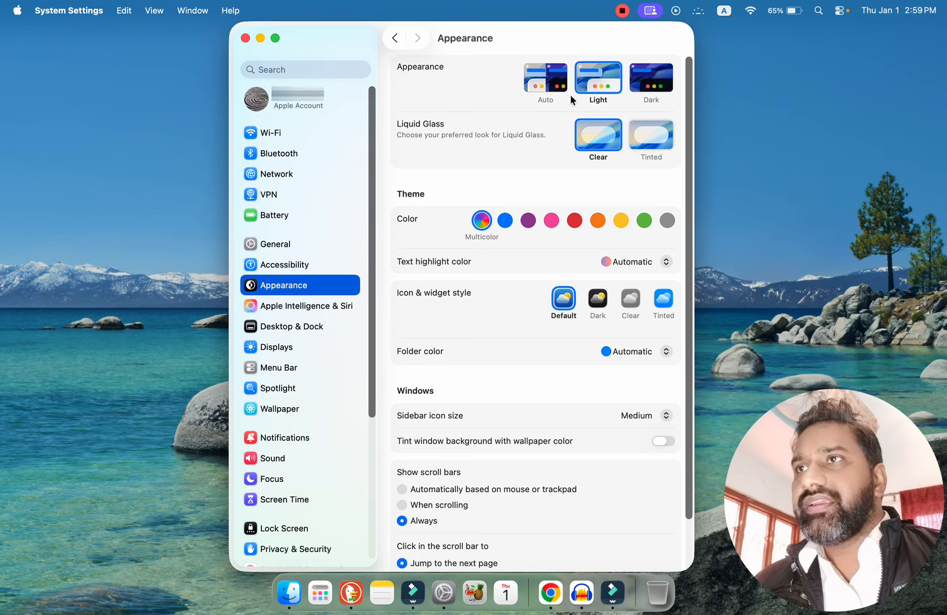
left_click(546, 80)
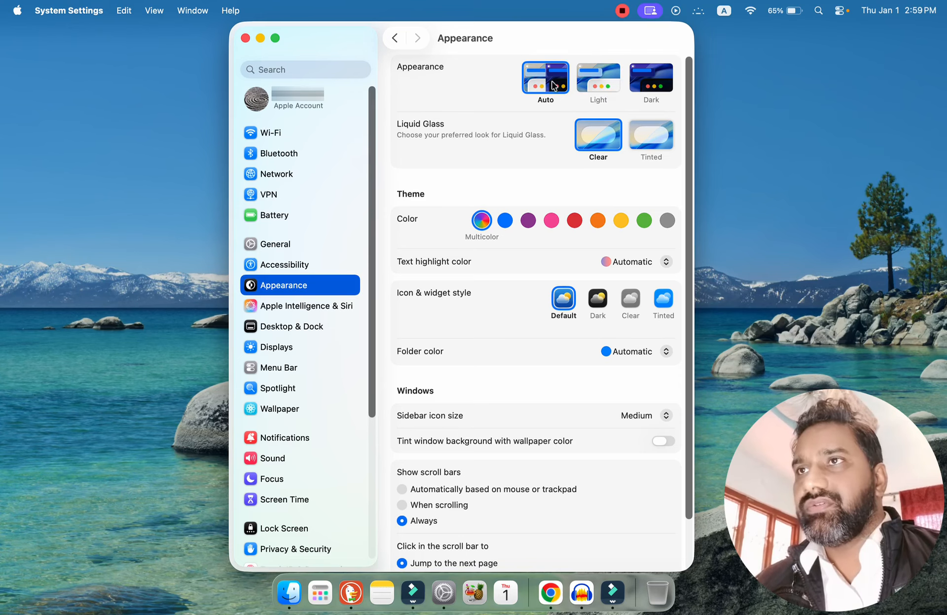
left_click(649, 75)
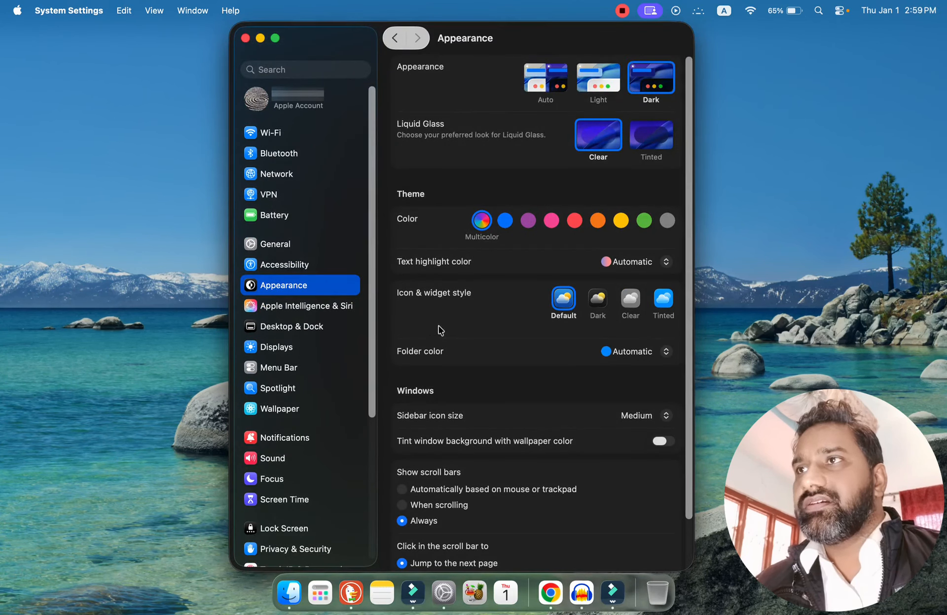
left_click(598, 87)
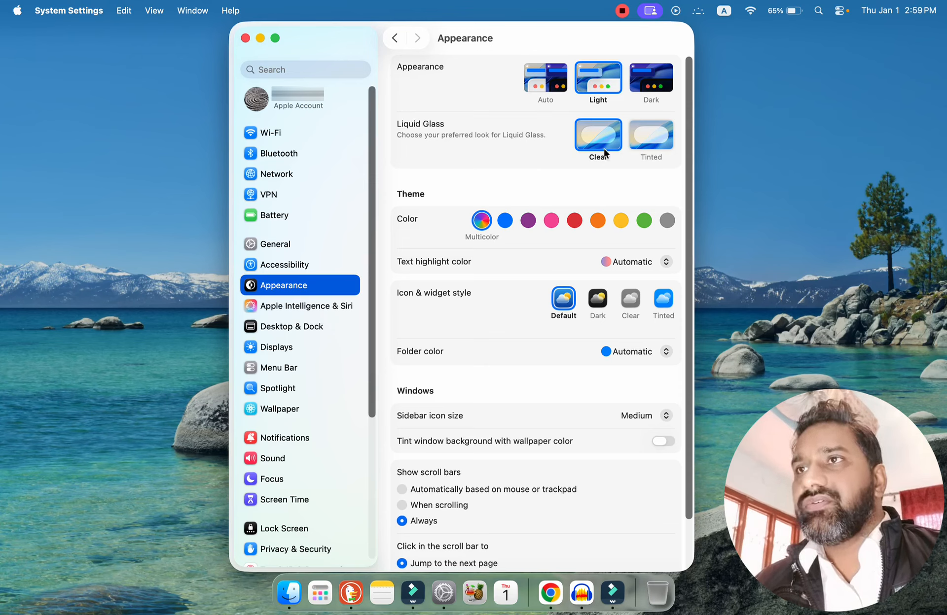
left_click(651, 143)
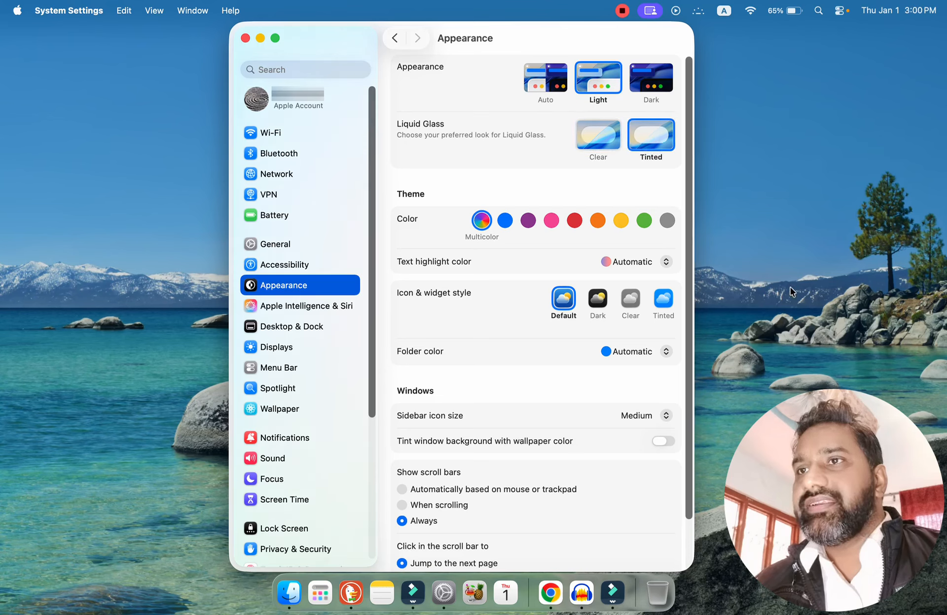
left_click(596, 142)
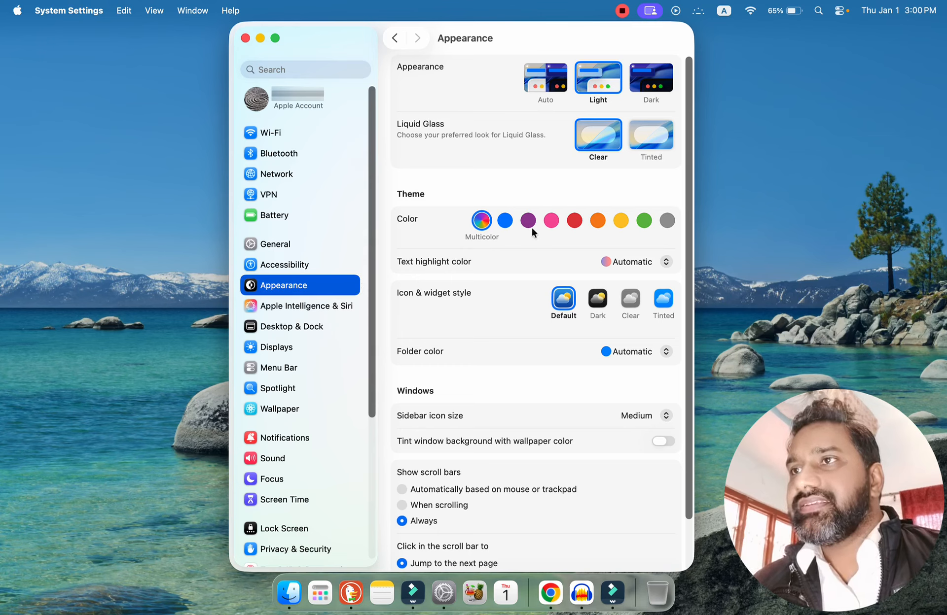
Try the Pink, Green and Blue theme colors and set the theme color back to Multicolor.
left_click(551, 220)
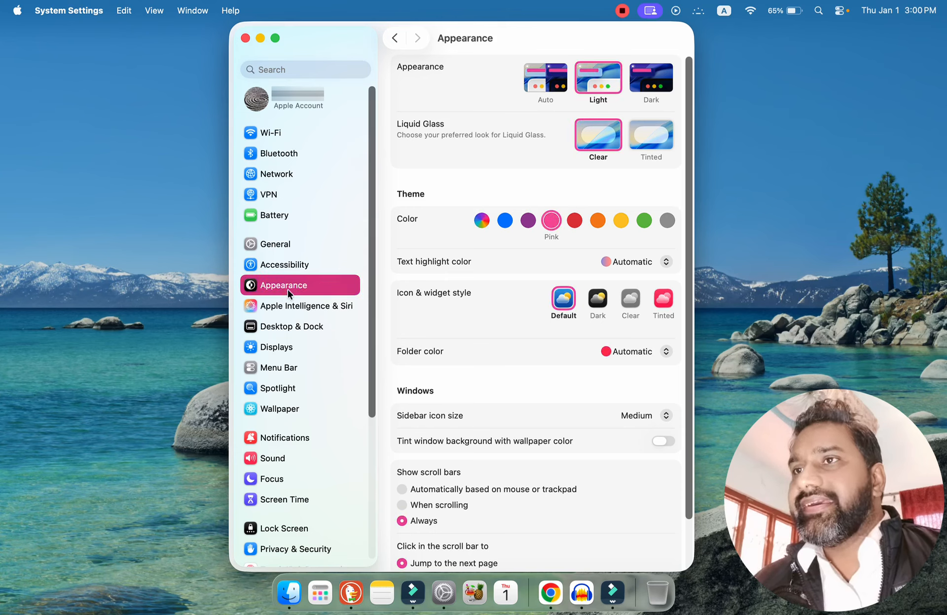
left_click(644, 220)
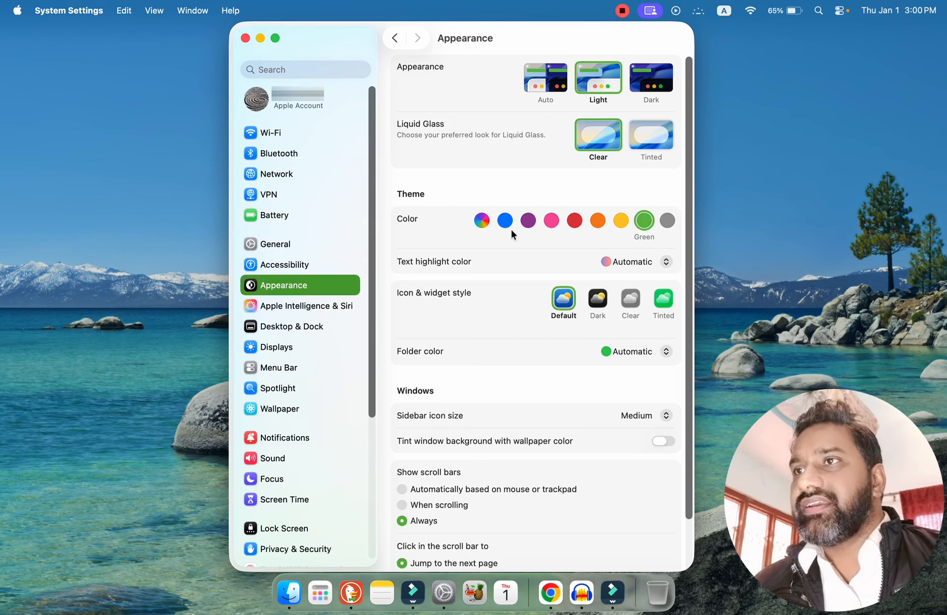
left_click(482, 221)
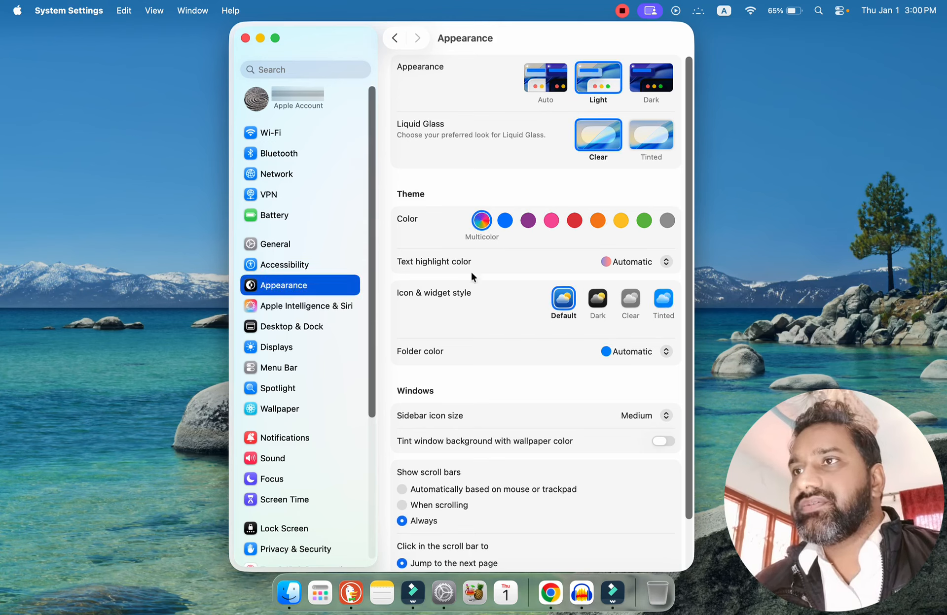
left_click(504, 220)
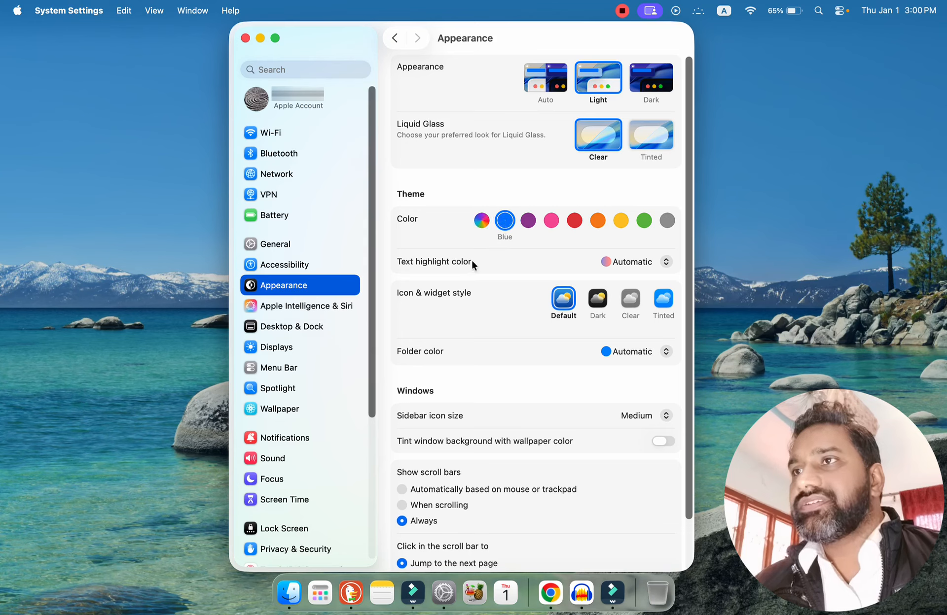
left_click(481, 222)
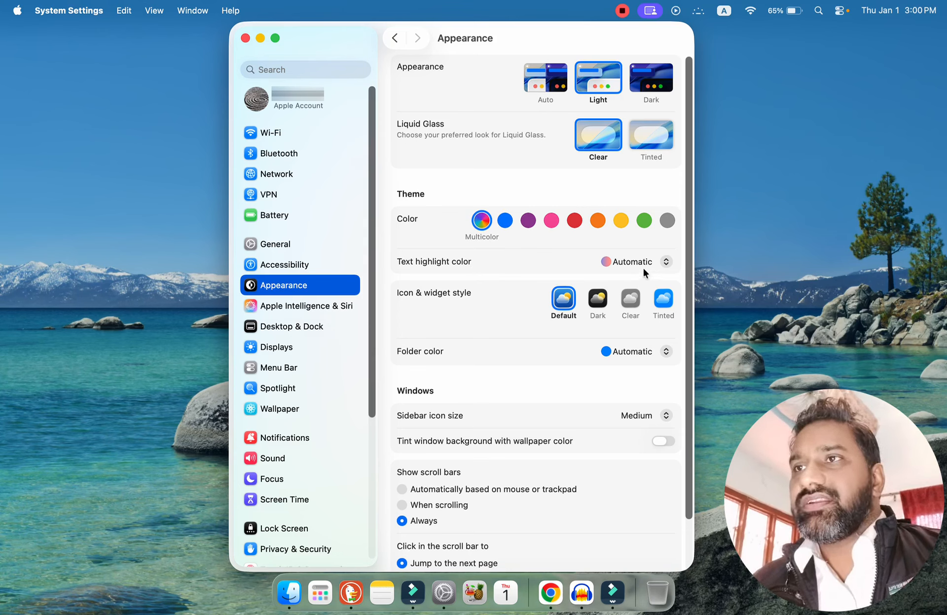
View the available text highlight colors and folder colors, keeping both on Automatic.
left_click(628, 261)
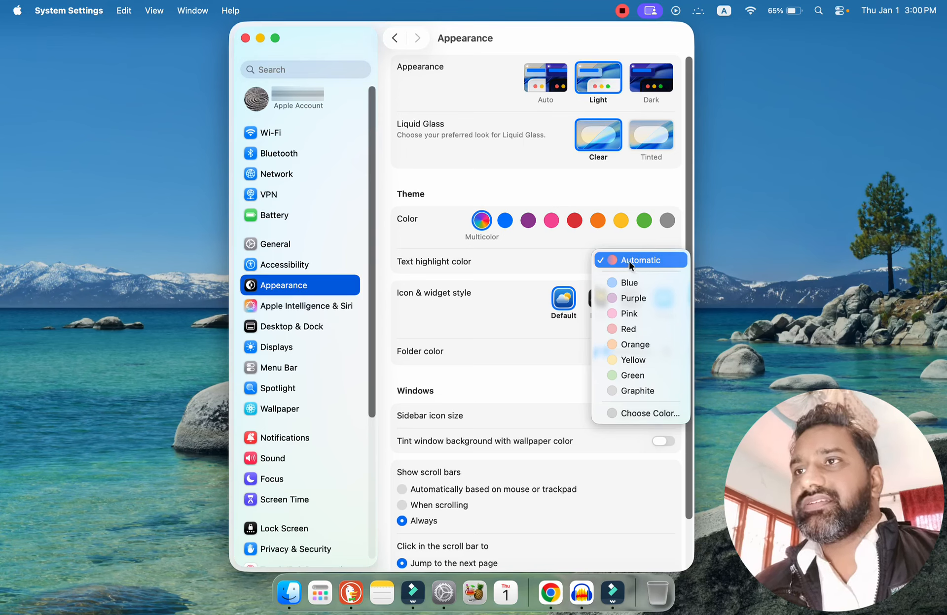
left_click(631, 262)
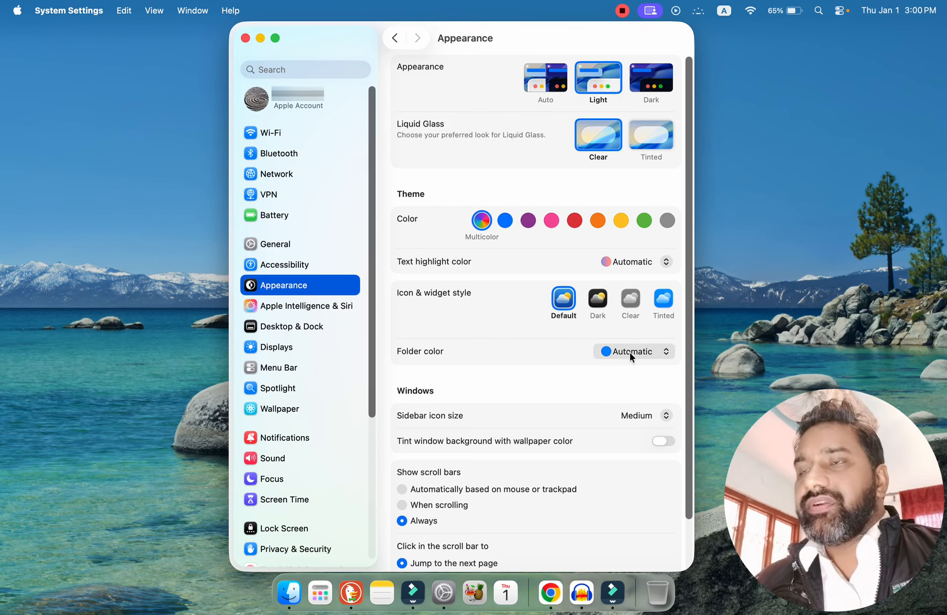
scroll(688, 343, "down", 3)
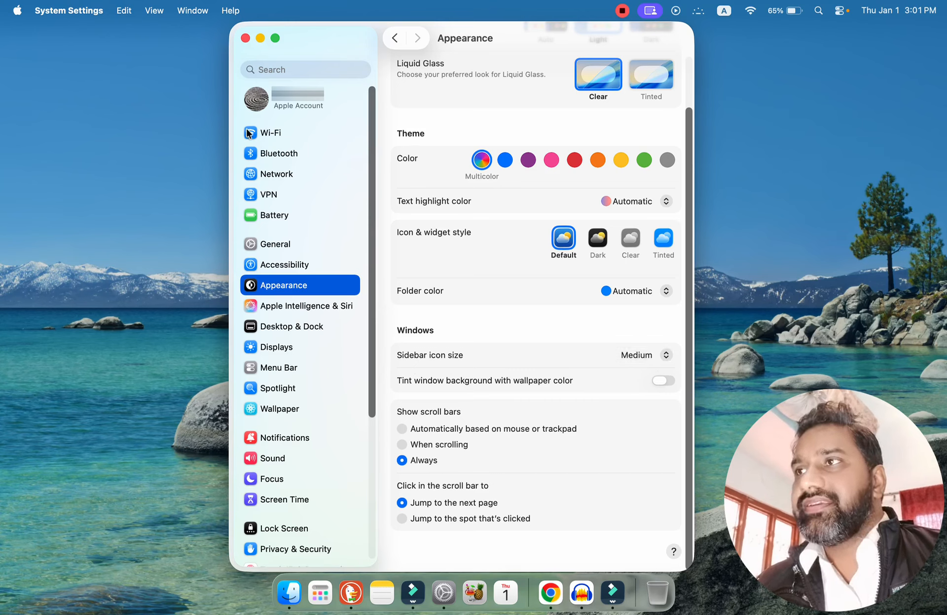
left_click(625, 291)
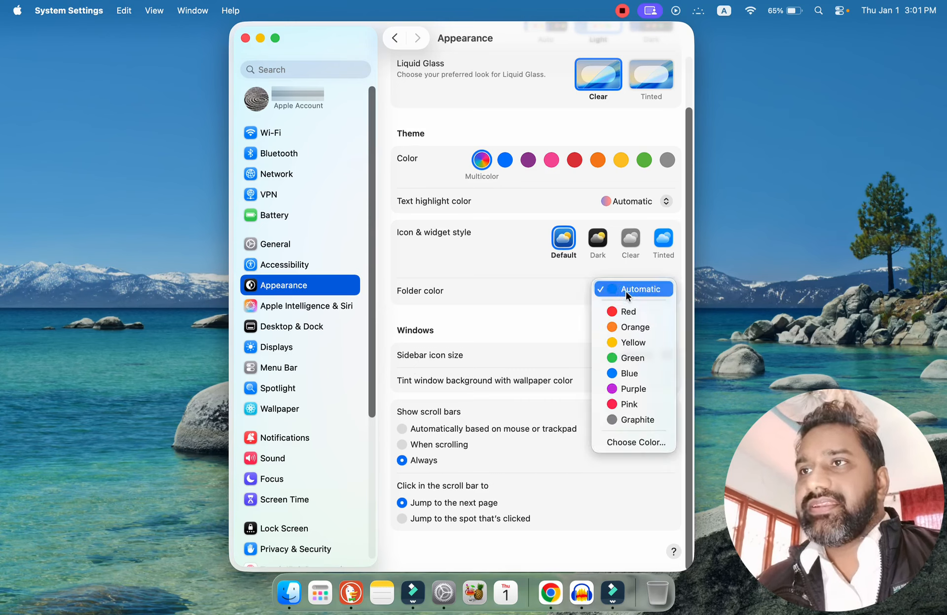
left_click(626, 293)
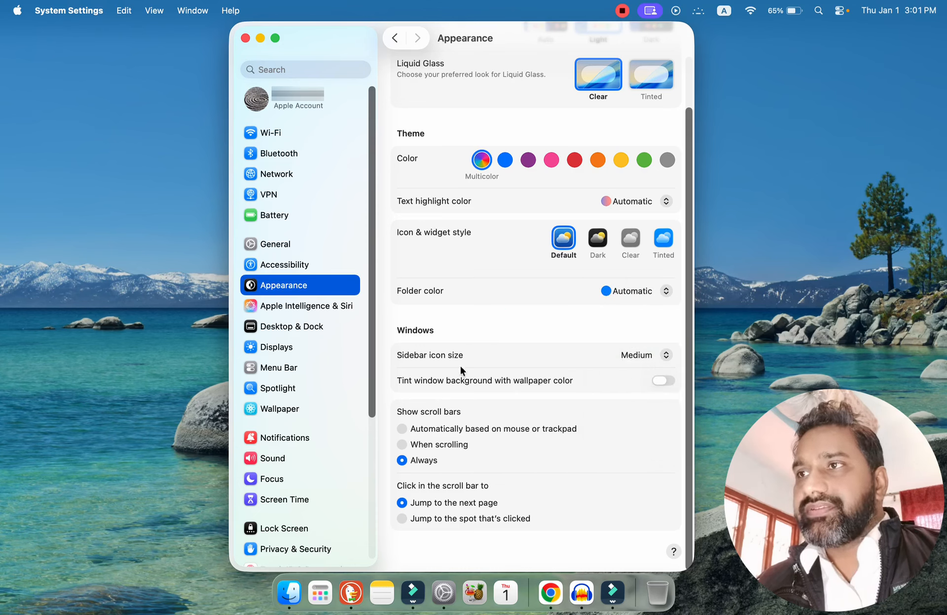
Try the Large and Small sidebar icon sizes and set the size back to Medium.
left_click(665, 355)
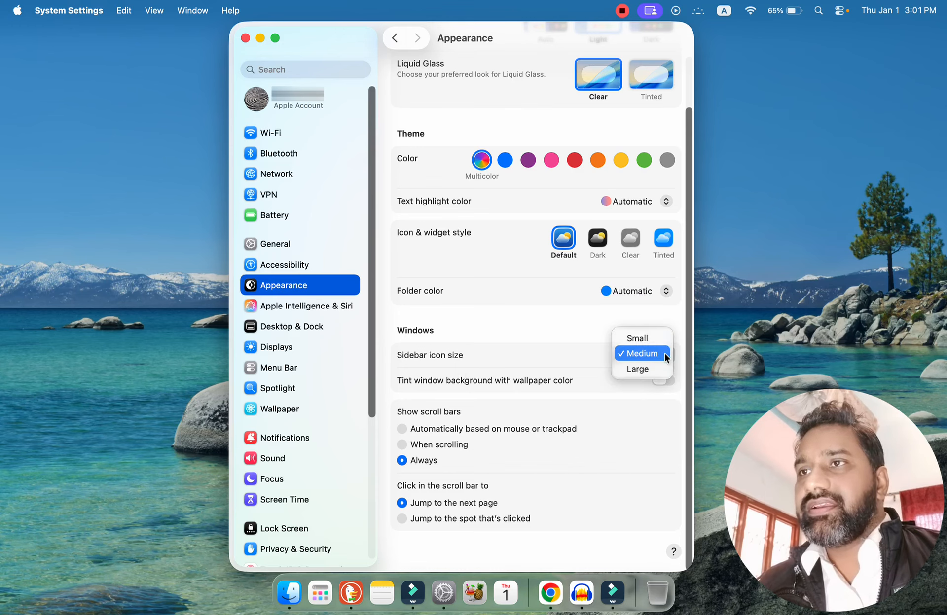
left_click(638, 369)
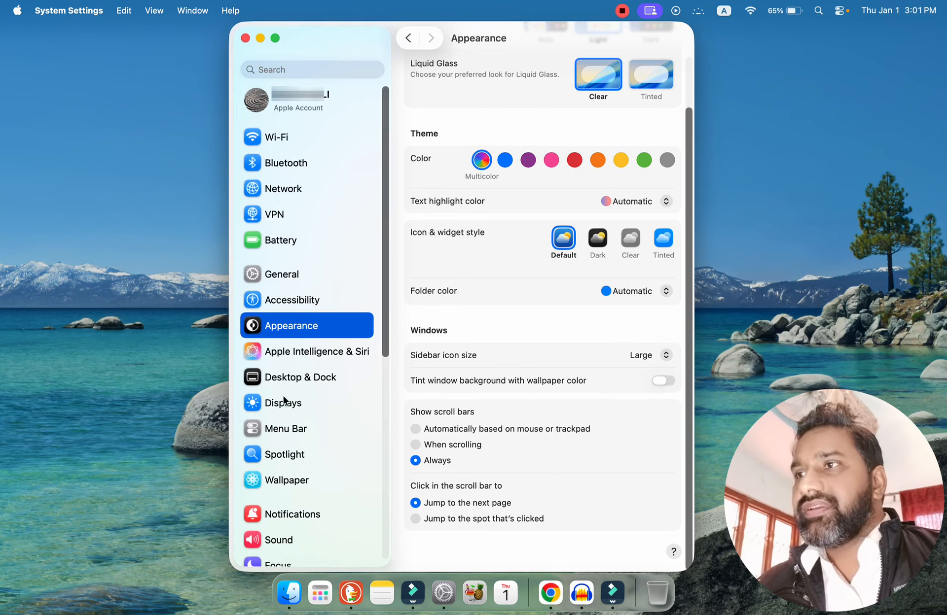
left_click_drag(386, 320, 400, 178)
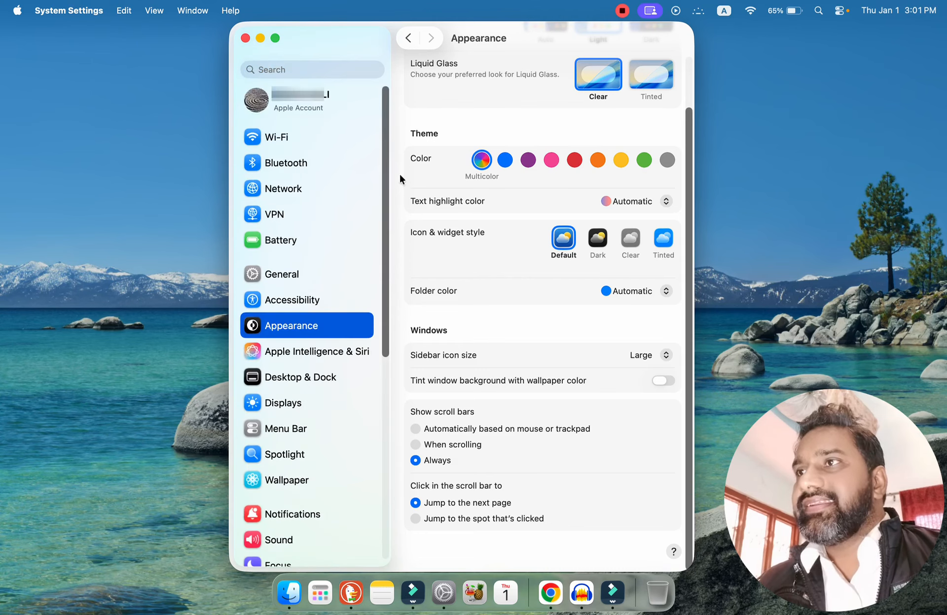
left_click(660, 354)
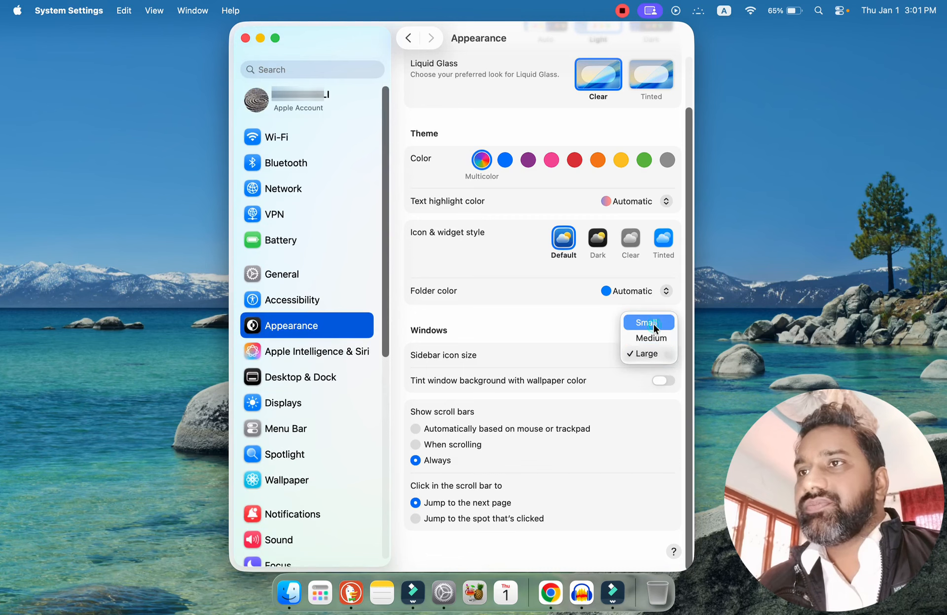
left_click(652, 325)
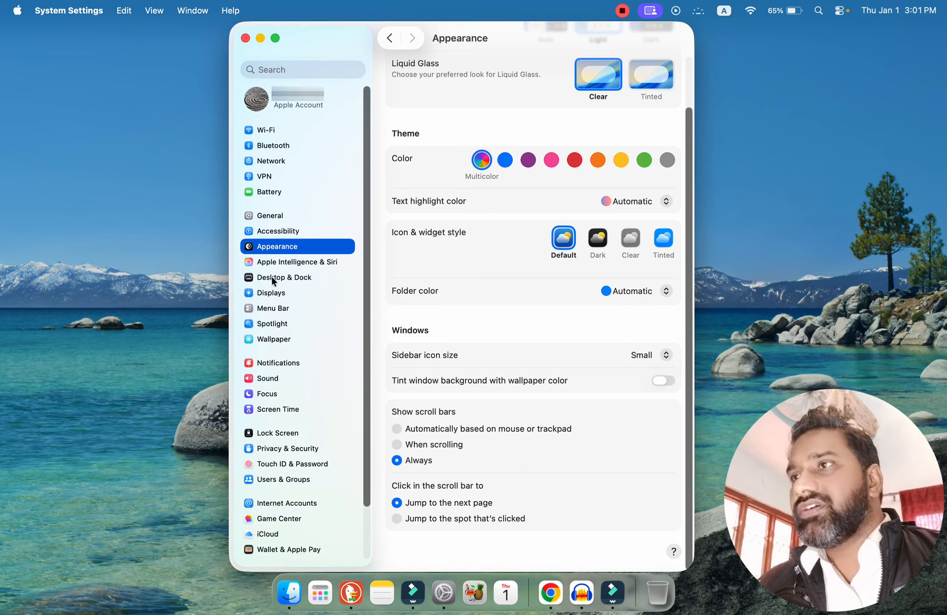
left_click(666, 354)
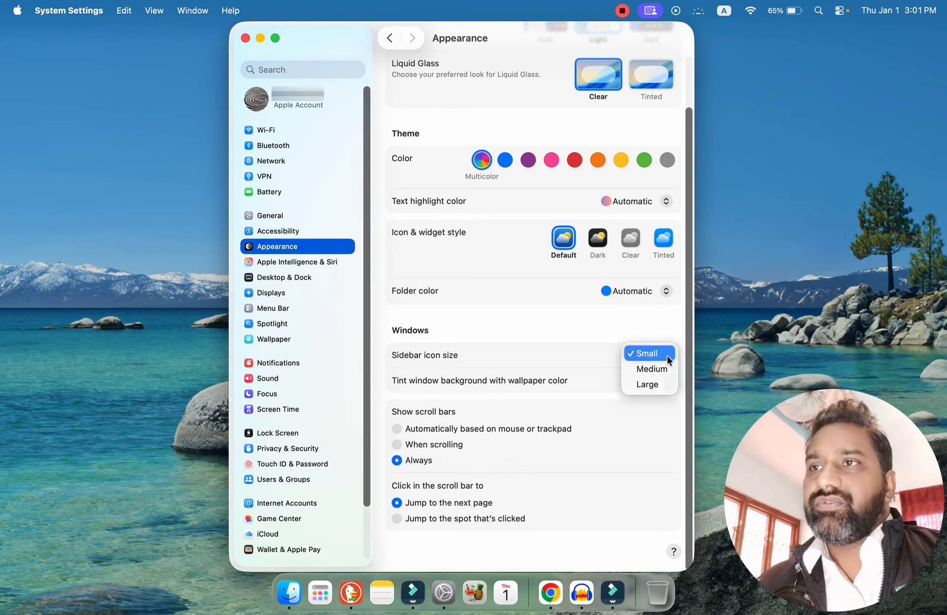
left_click(652, 369)
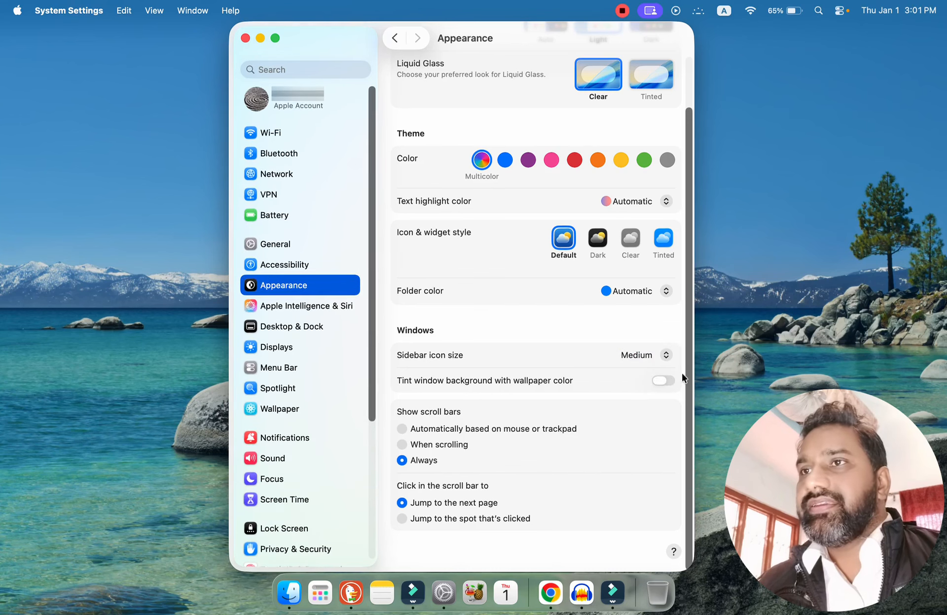
Set the sidebar icon size to Large again, look through the enlarged sidebar, and return the size to Medium.
left_click(667, 355)
left_click(645, 372)
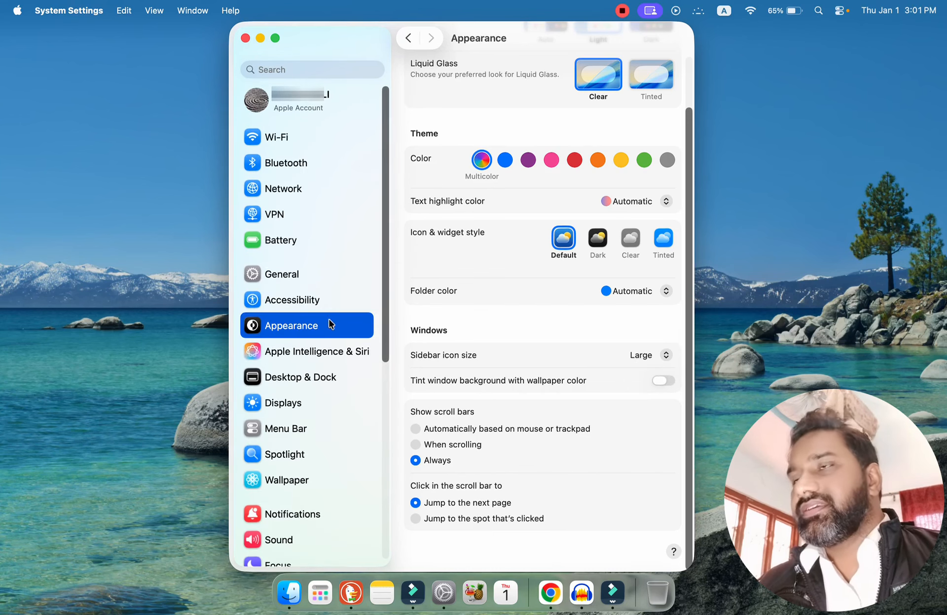
left_click_drag(386, 309, 391, 526)
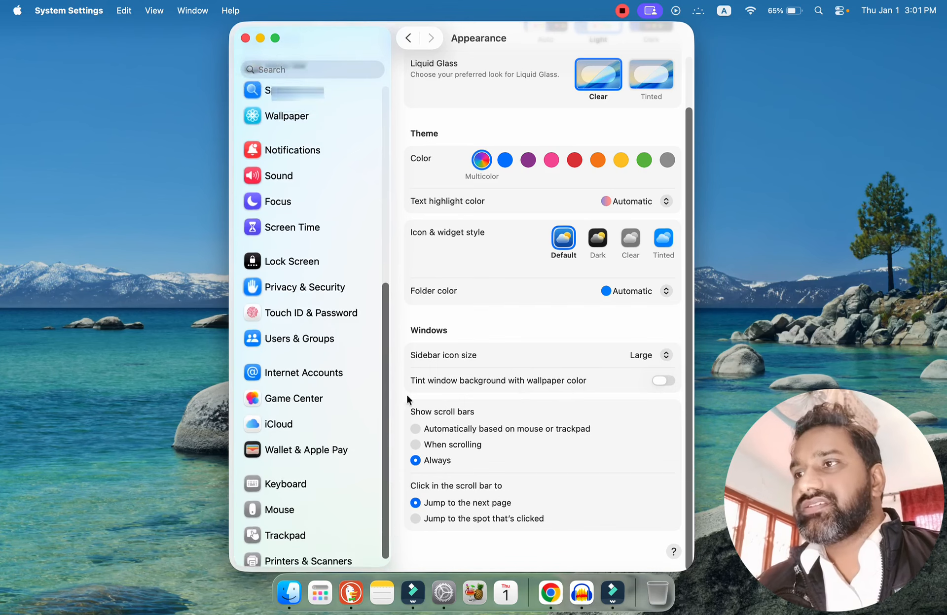
left_click_drag(407, 395, 413, 216)
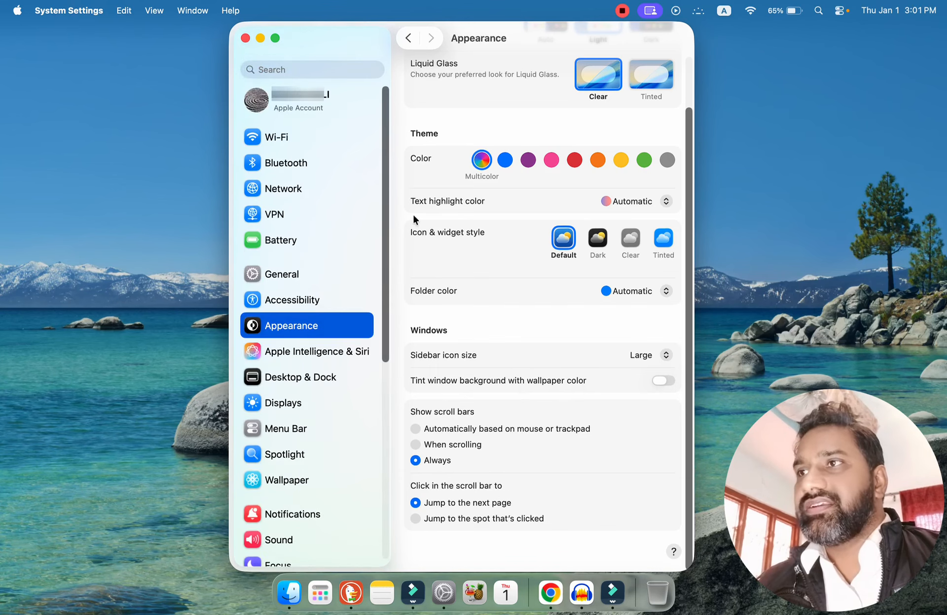
left_click(665, 355)
left_click(643, 336)
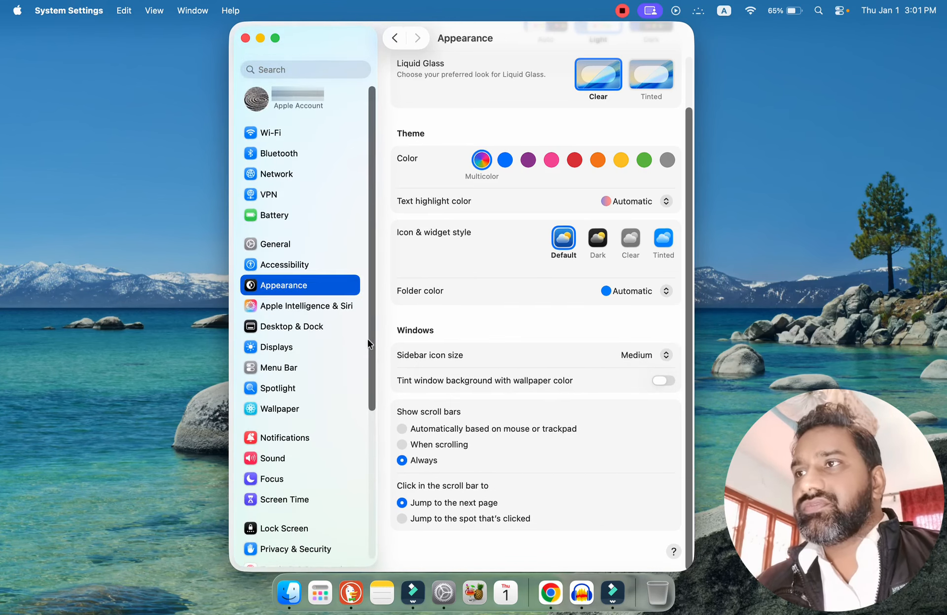
Try showing scroll bars automatically based on mouse or trackpad, and set them back to Always while checking the sidebar.
left_click_drag(368, 339, 398, 290)
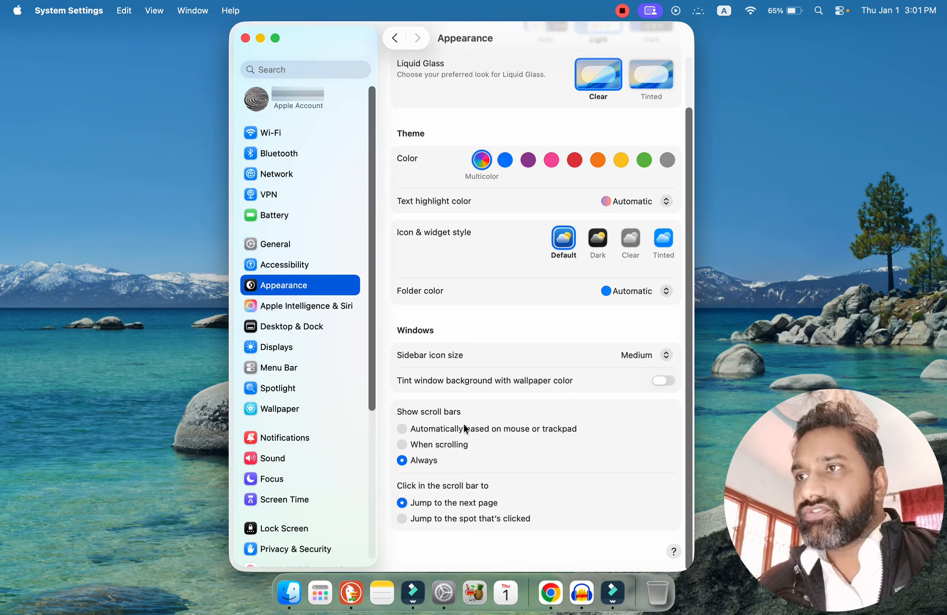
left_click_drag(371, 359, 384, 303)
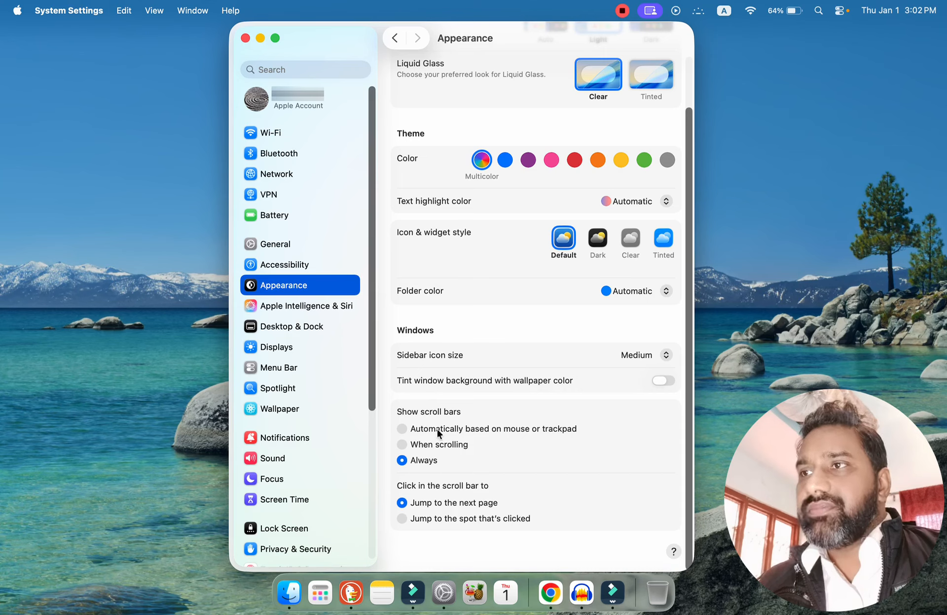
left_click(402, 430)
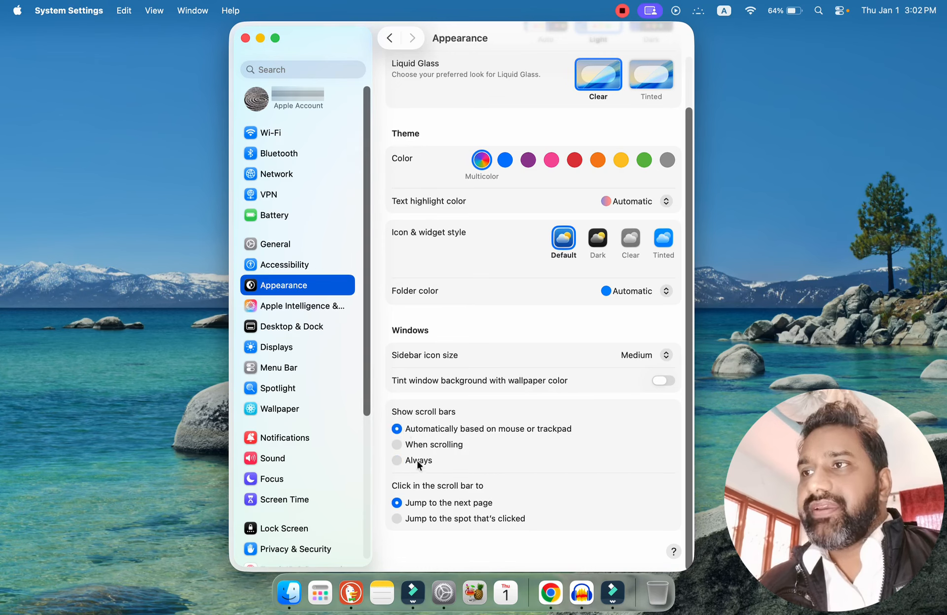
left_click(396, 460)
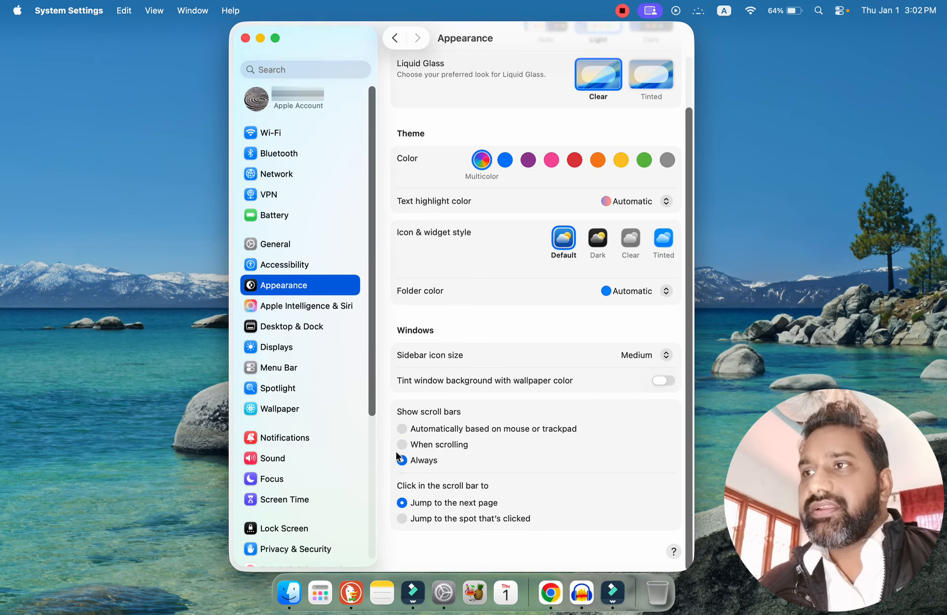
scroll(371, 394, "down", 5)
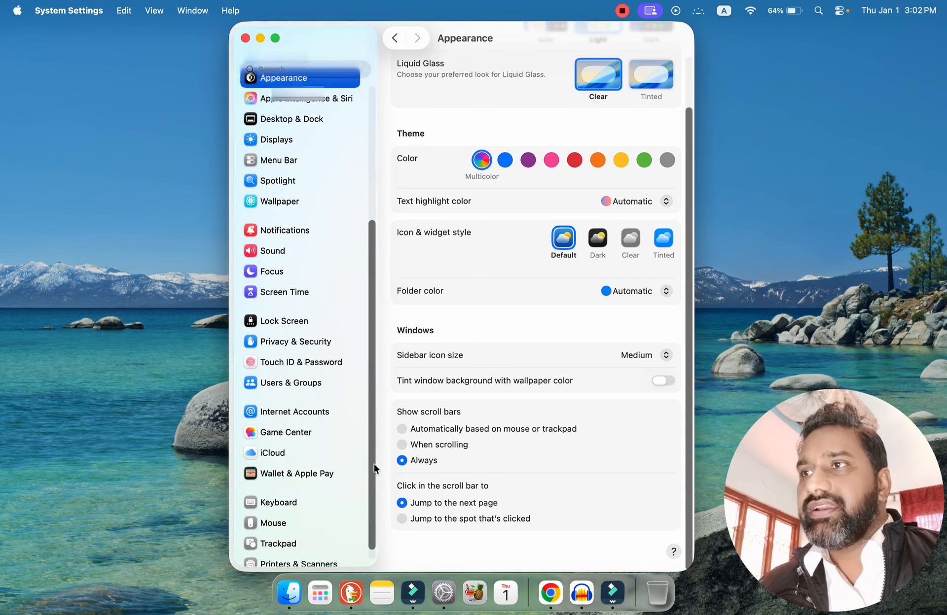
Try the scroll bar click behavior "Jump to the spot that's clicked" on the sidebar and set it back to "Jump to the next page".
scroll(374, 355, "up", 5)
scroll(376, 504, "down", 5)
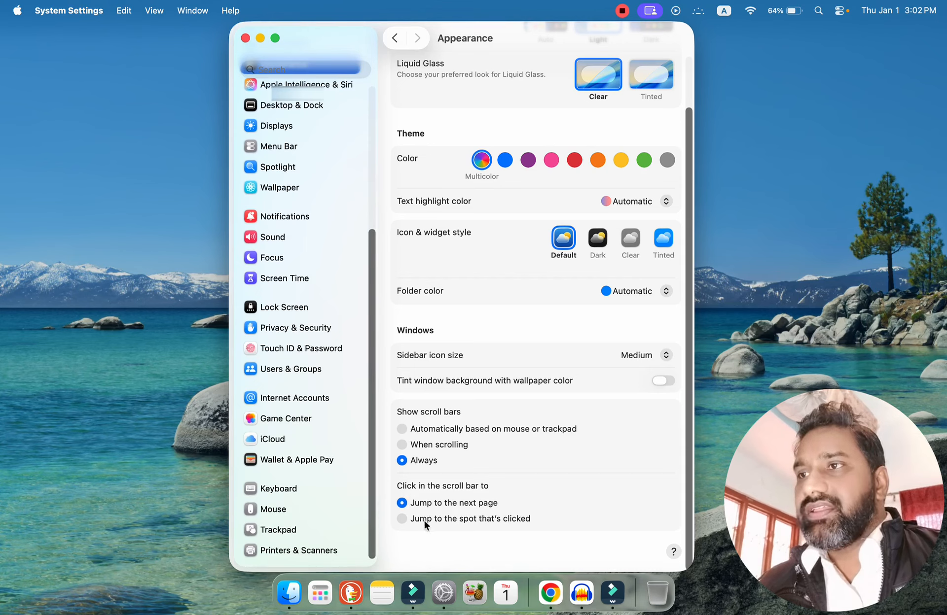
left_click(368, 159)
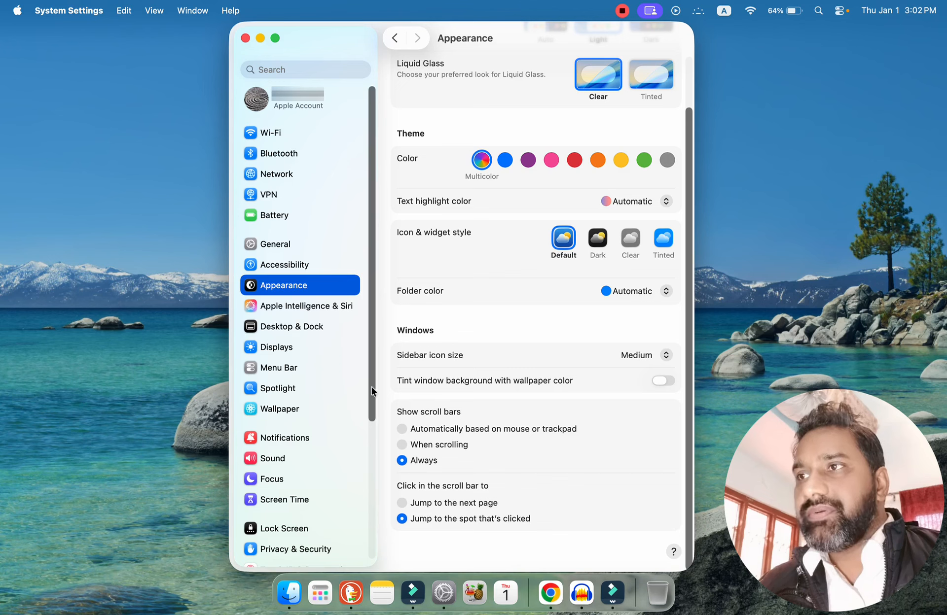
left_click(372, 463)
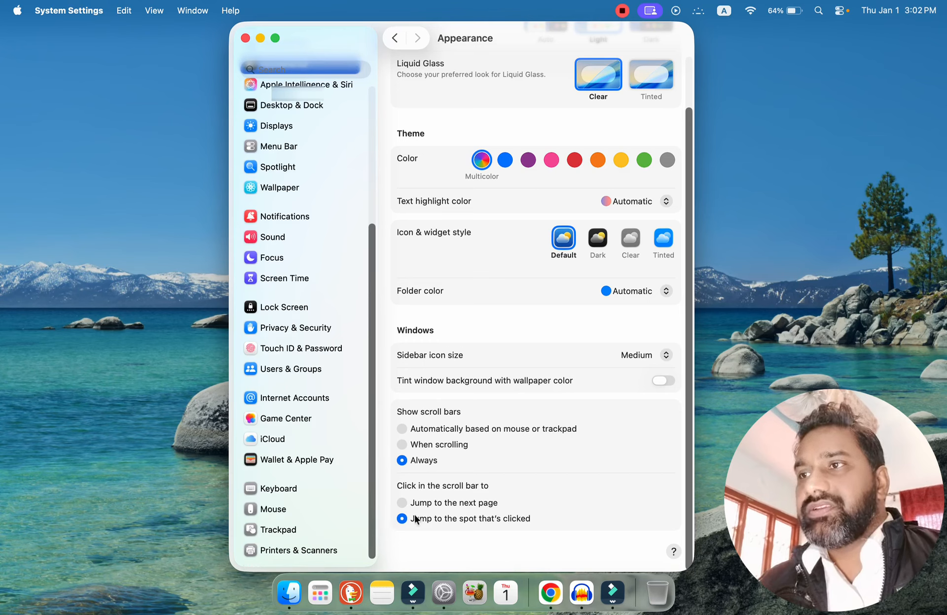
left_click(372, 156)
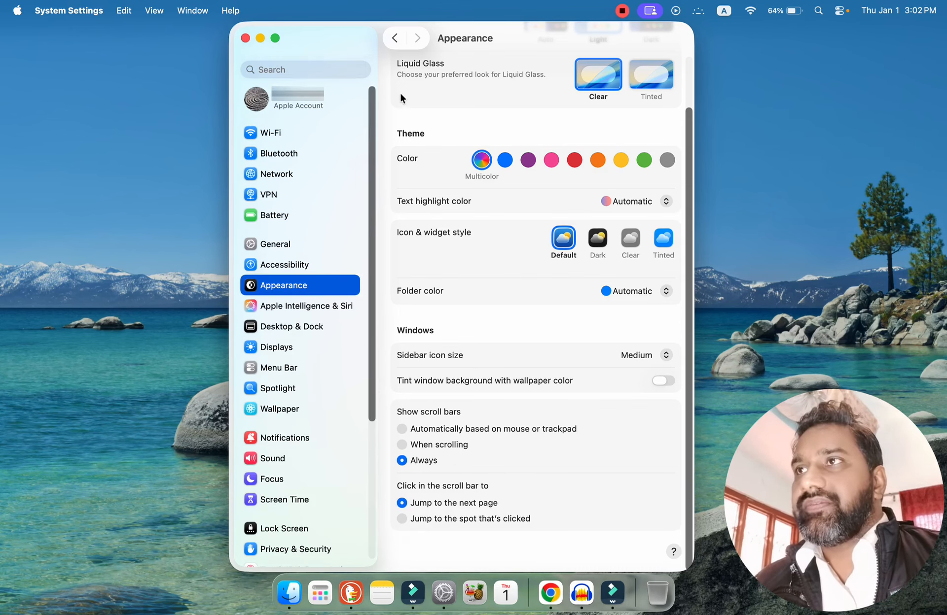
Look through the Accessibility, Appearance, and Apple Intelligence & Siri settings pages.
left_click(394, 38)
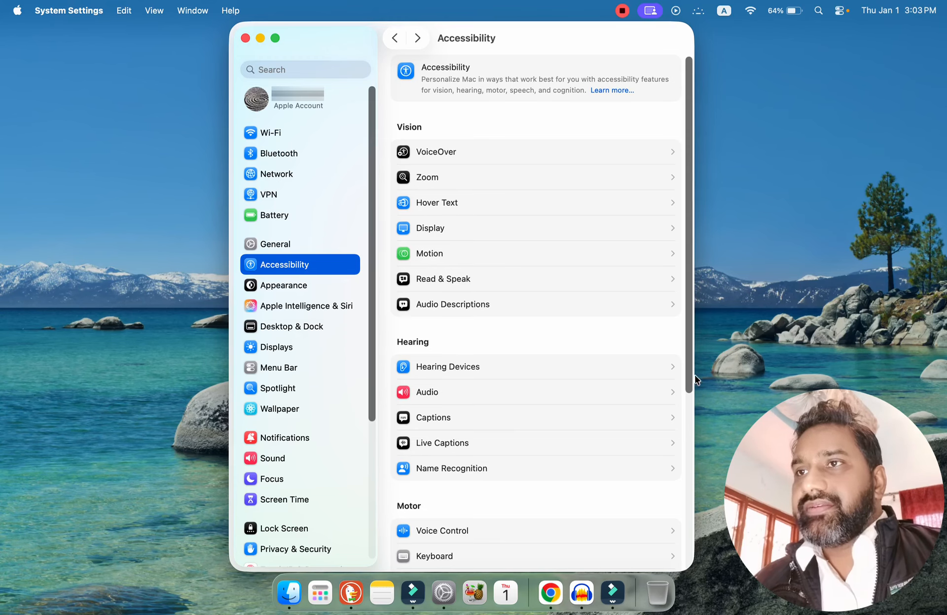
left_click_drag(690, 385, 699, 567)
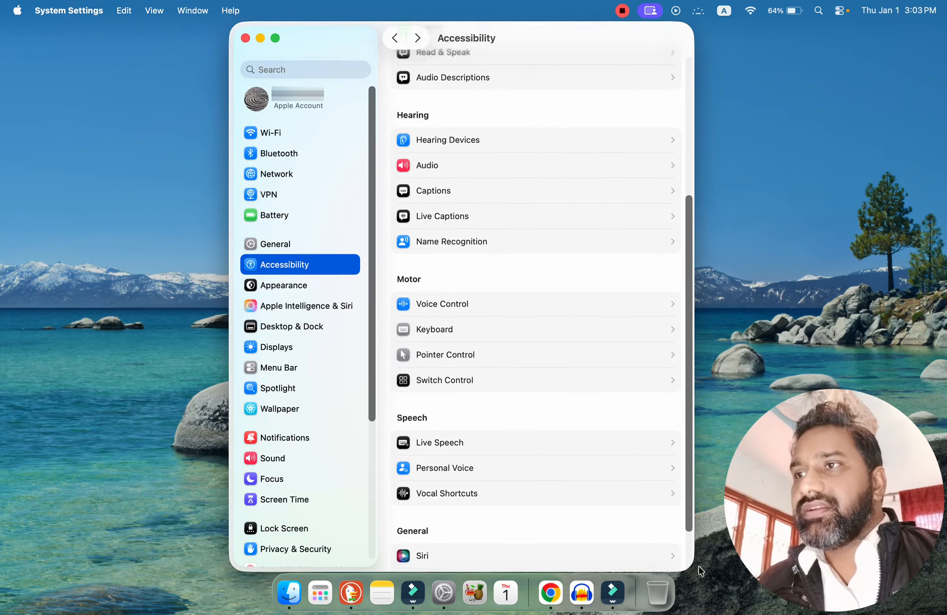
left_click(283, 286)
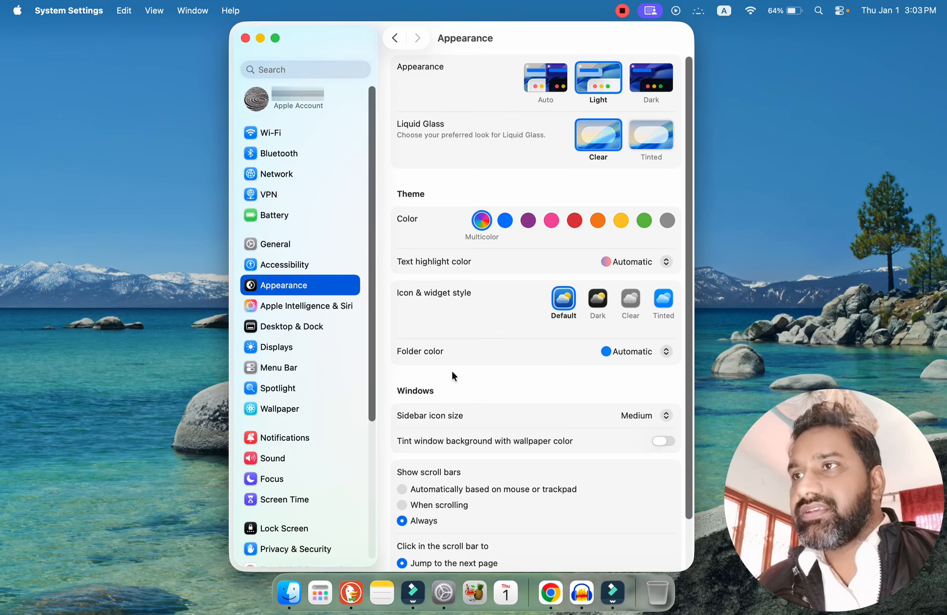
left_click(292, 306)
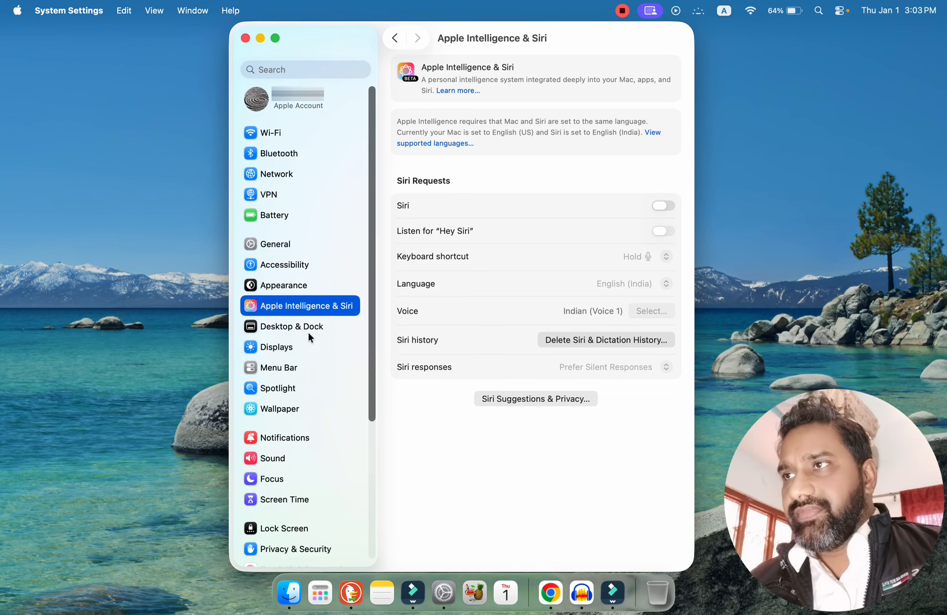
Open the Desktop & Dock settings and try different Dock size and magnification levels, leaving the magnification slightly below the middle.
left_click(290, 330)
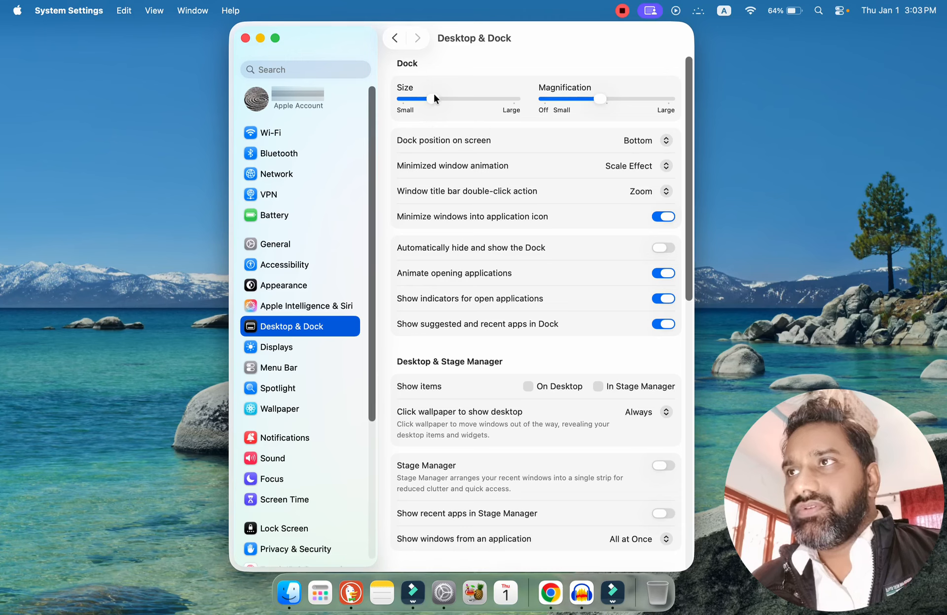
left_click_drag(433, 100, 431, 127)
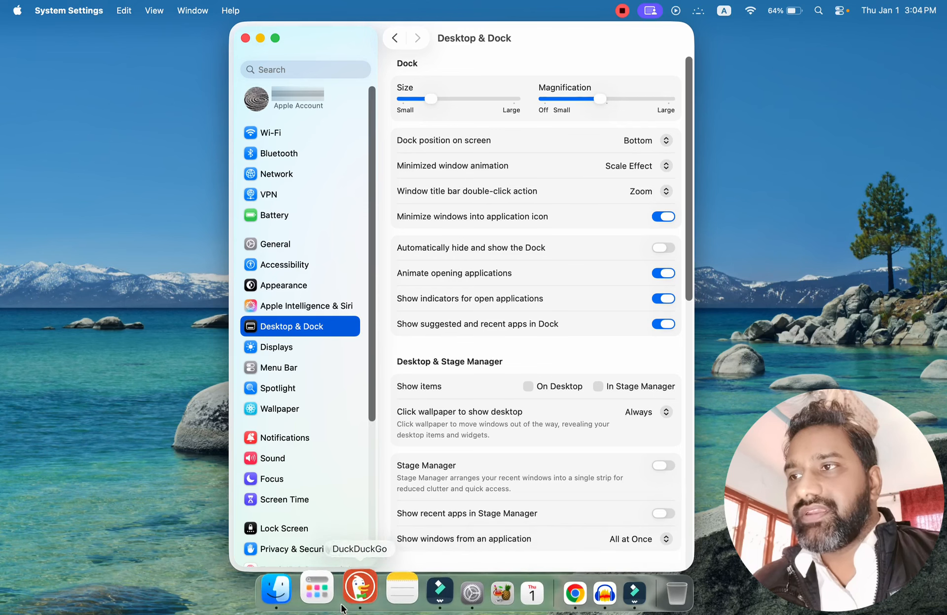
left_click_drag(601, 99, 623, 129)
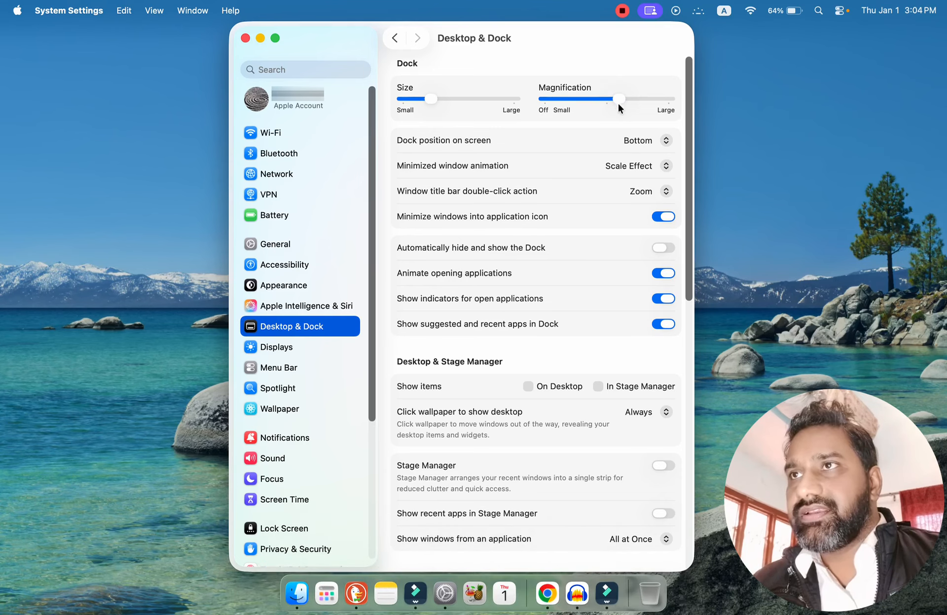
left_click_drag(617, 100, 558, 105)
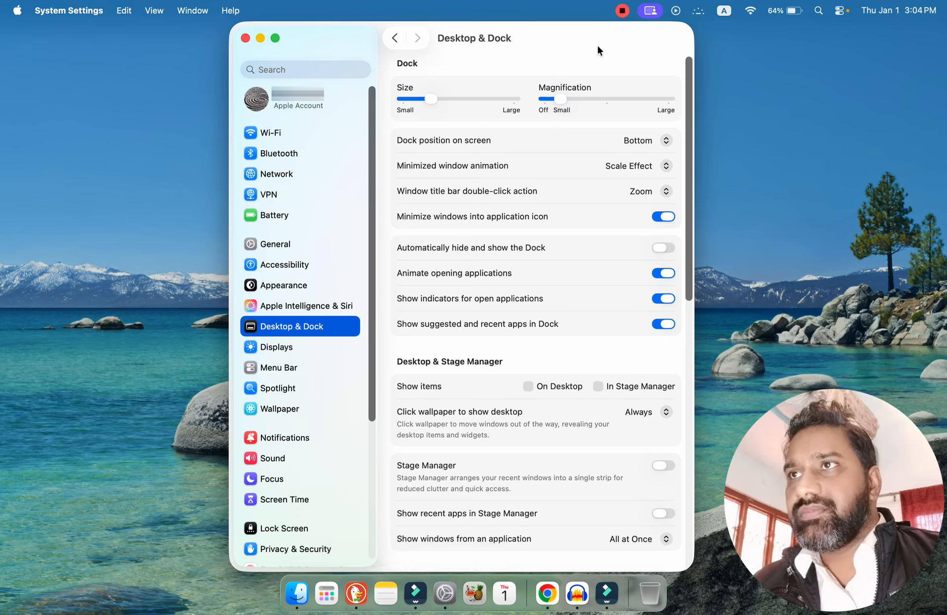
left_click_drag(579, 102, 581, 101)
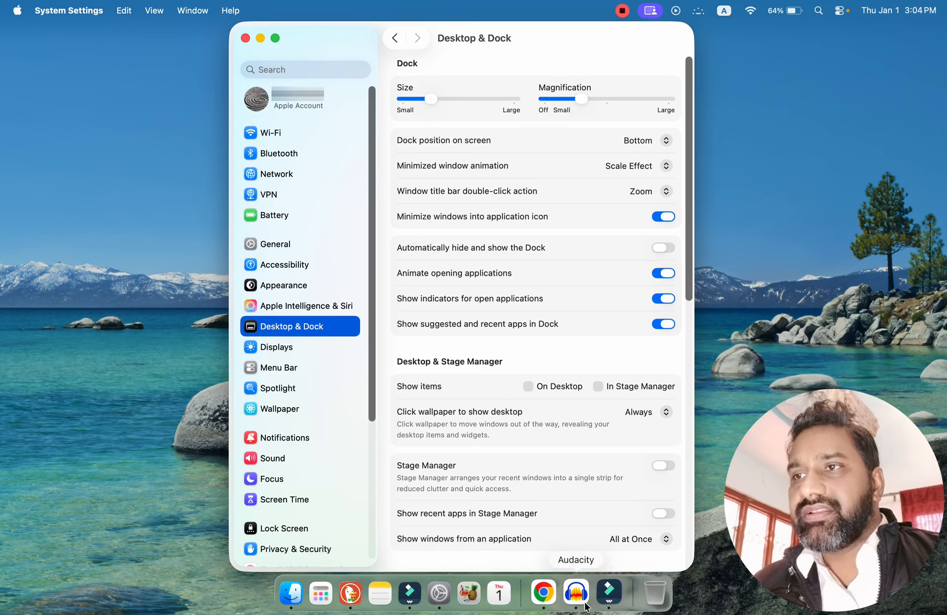
left_click_drag(584, 100, 592, 102)
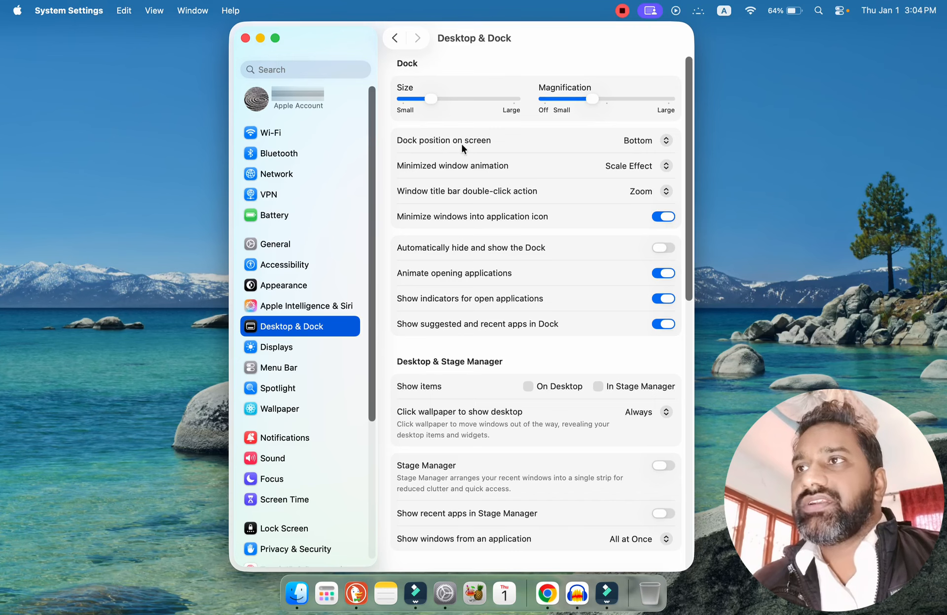
Try the Dock position on screen at Left and Right, and set it back to Bottom.
left_click(669, 138)
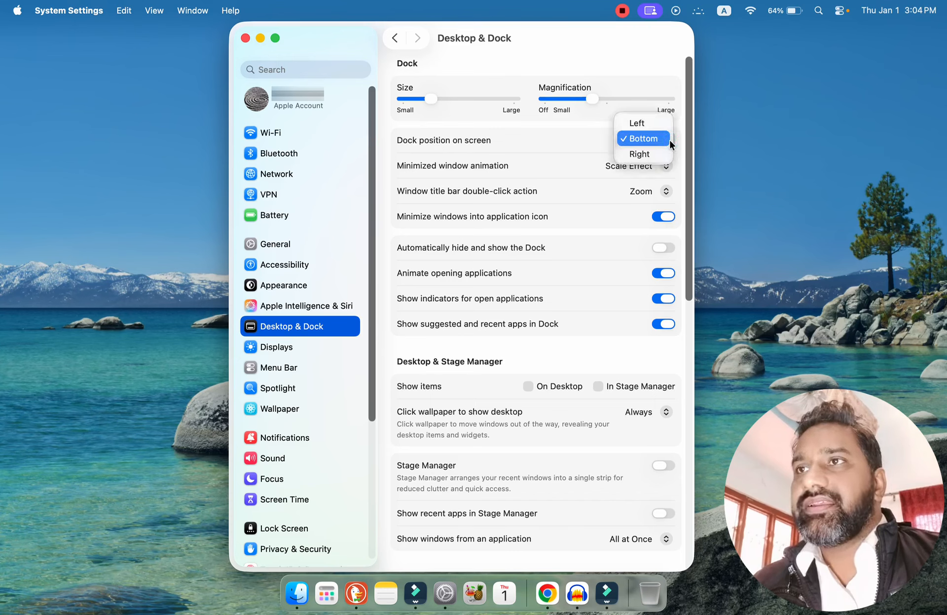
left_click(643, 124)
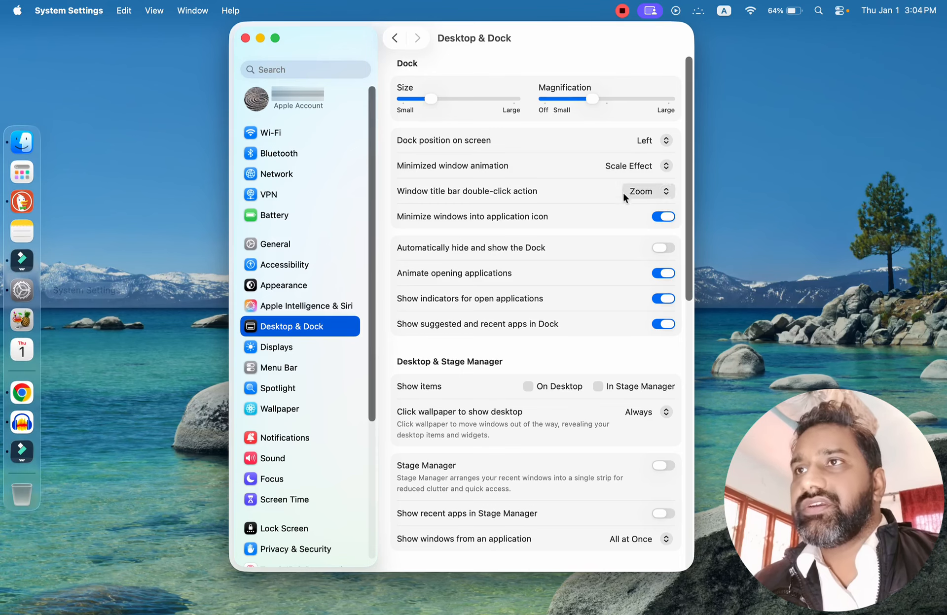
left_click(667, 141)
left_click(652, 171)
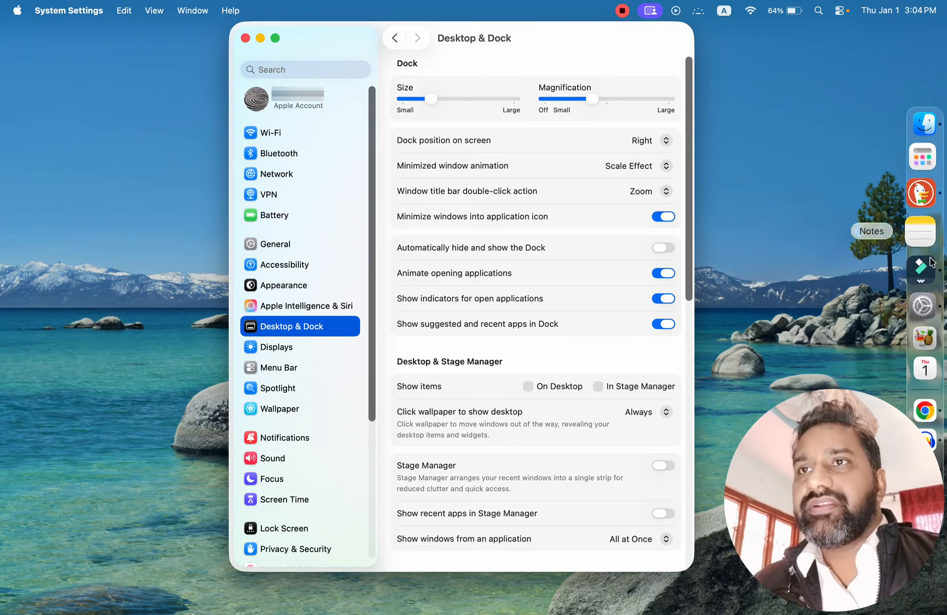
left_click(665, 141)
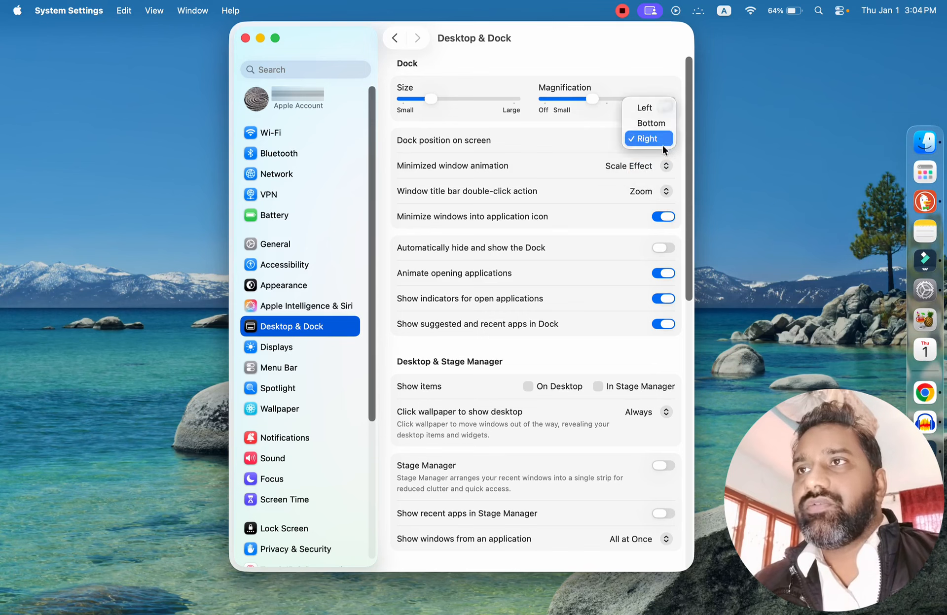
left_click(650, 125)
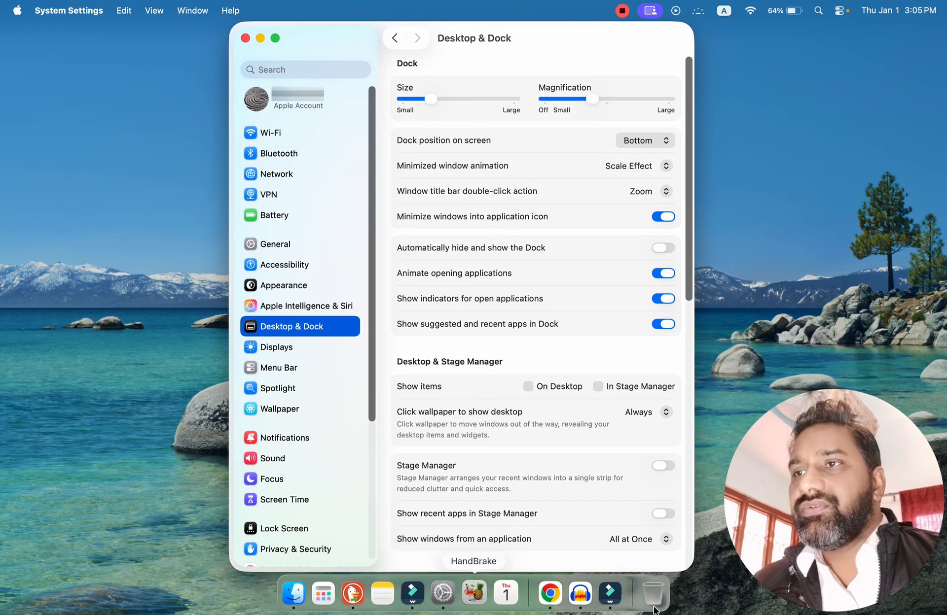
Restore and minimize the Chrome window to check the current animation, and set the minimized window animation to Genie Effect.
left_click(548, 591)
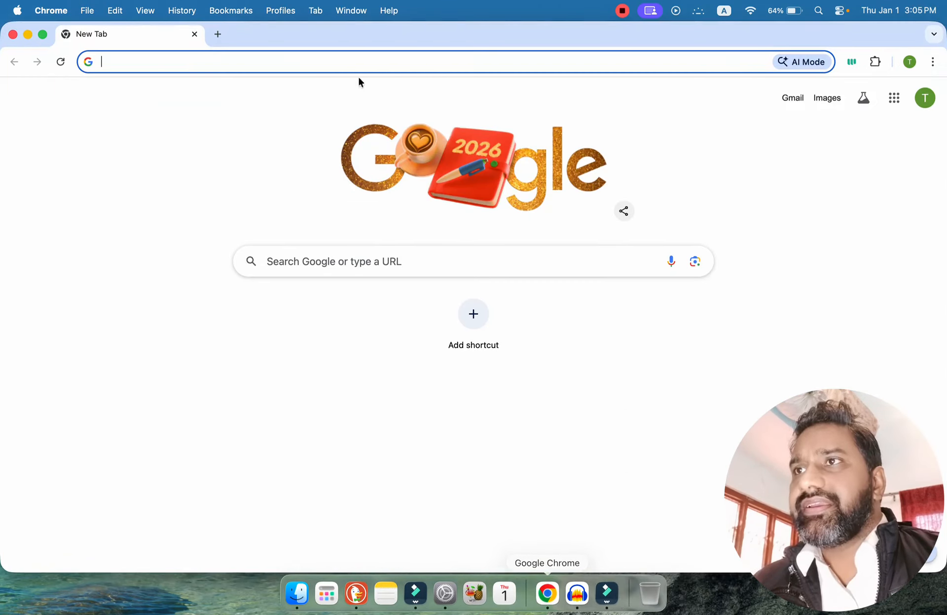
left_click(28, 35)
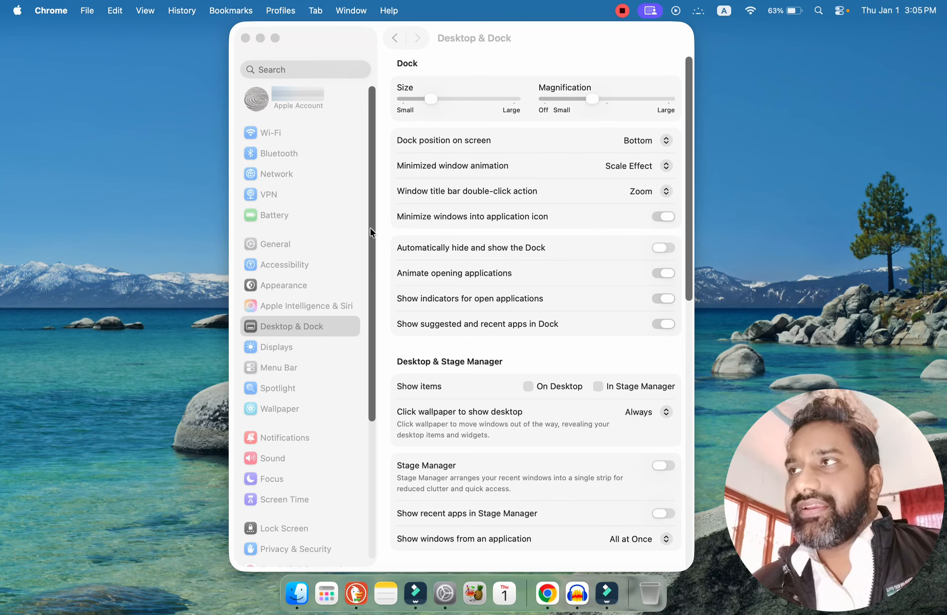
left_click(666, 165)
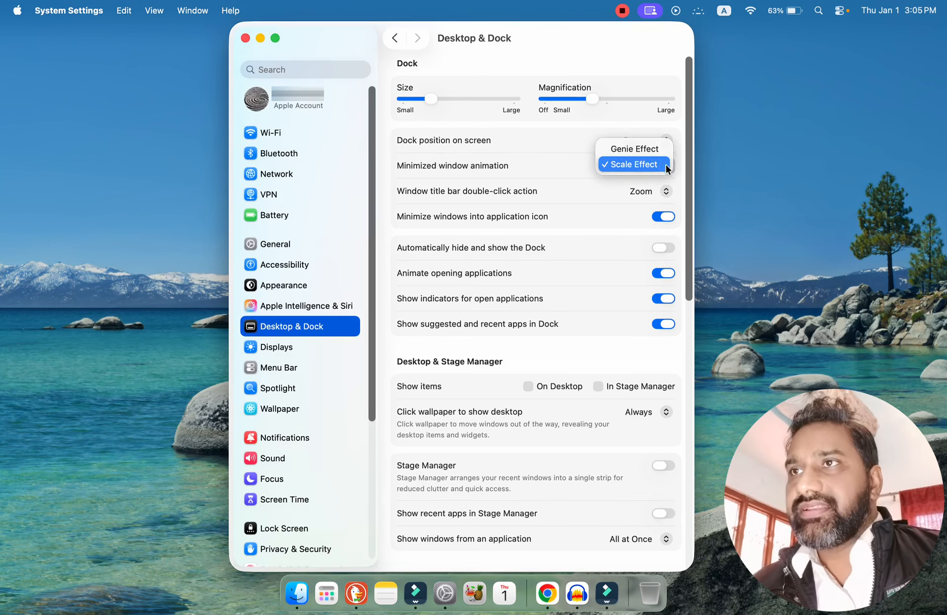
left_click(638, 150)
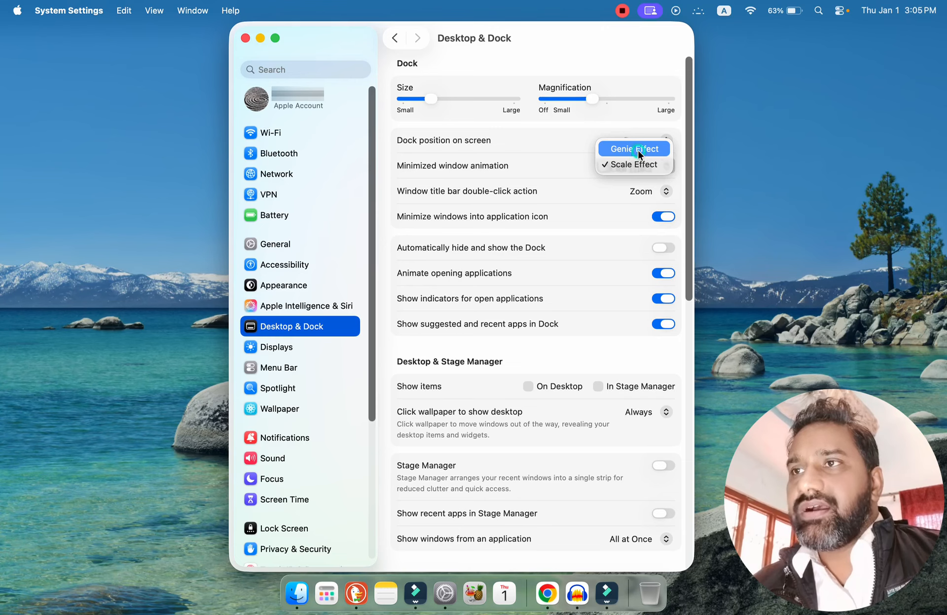
Restore and minimize the Chrome window twice to watch the Genie Effect animation.
left_click(542, 606)
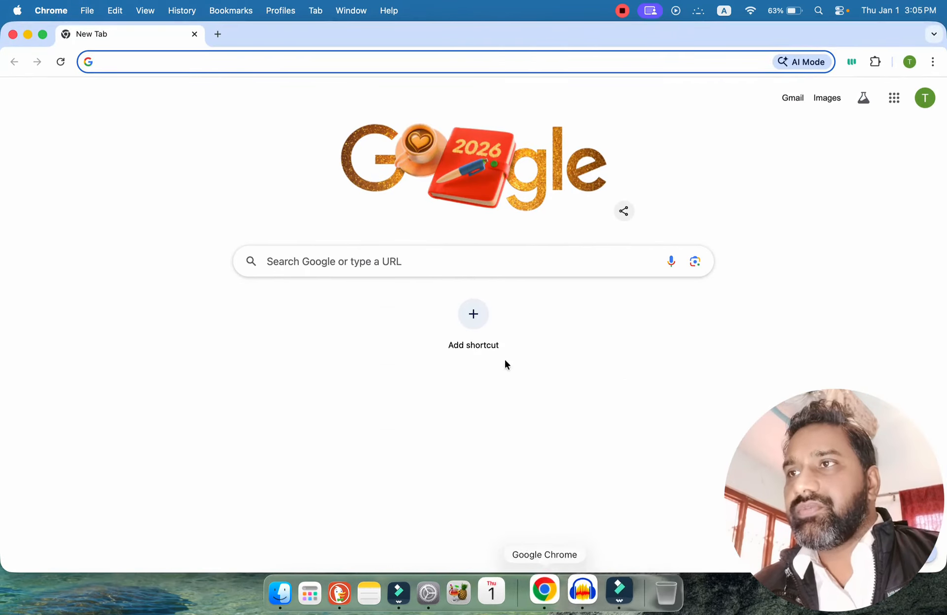
left_click(29, 35)
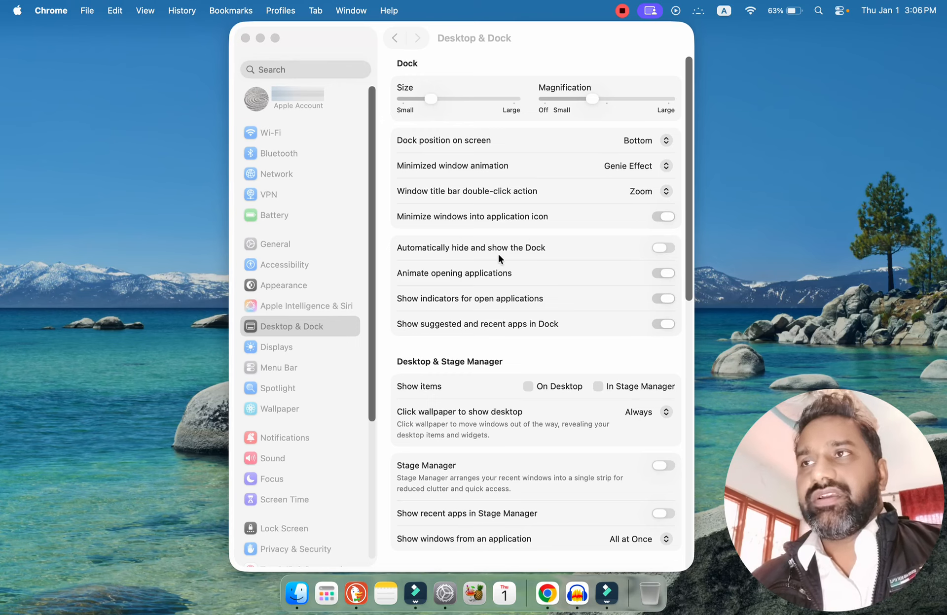
left_click(547, 593)
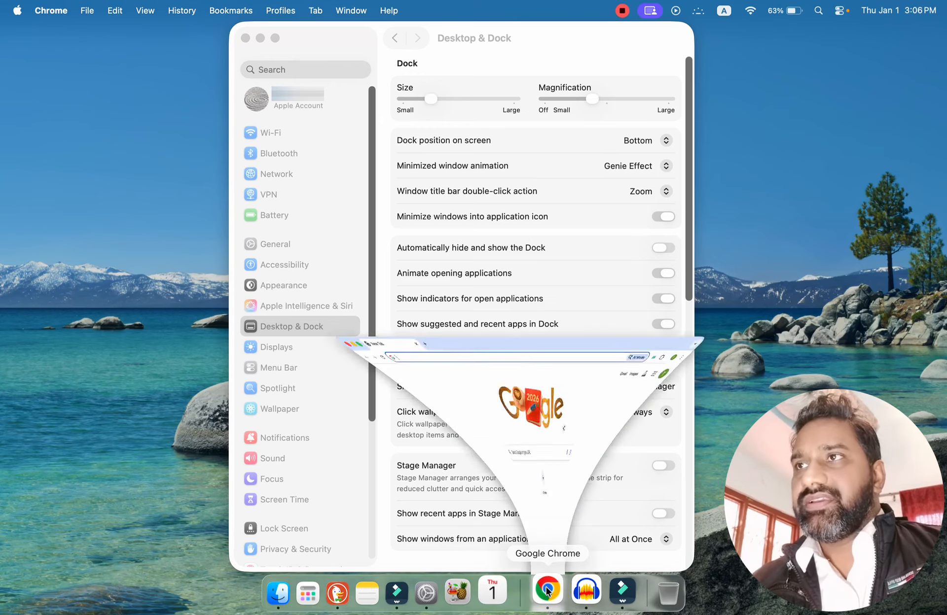
left_click(28, 34)
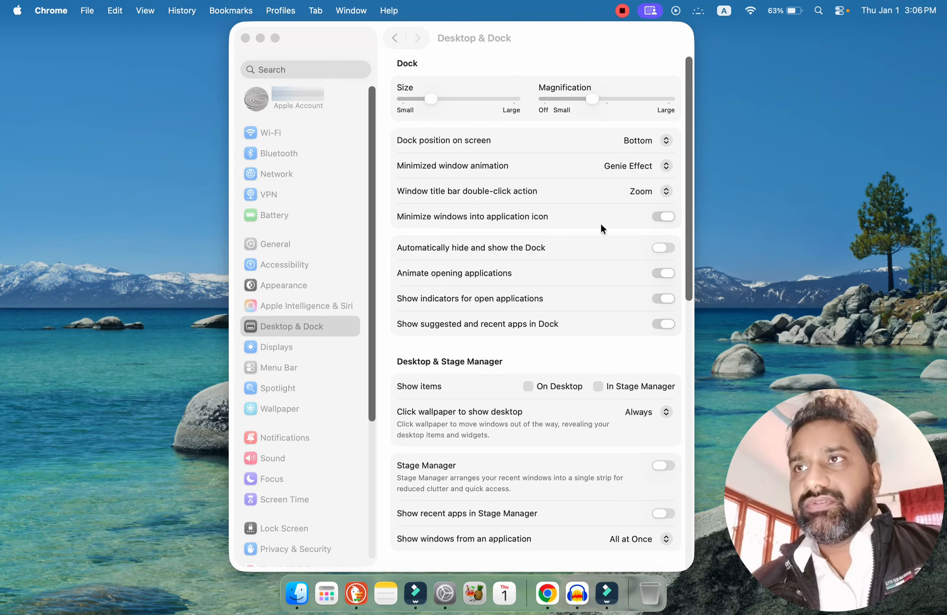
View the minimized window animation and title bar double-click action choices, keeping Genie Effect and Zoom.
left_click(645, 166)
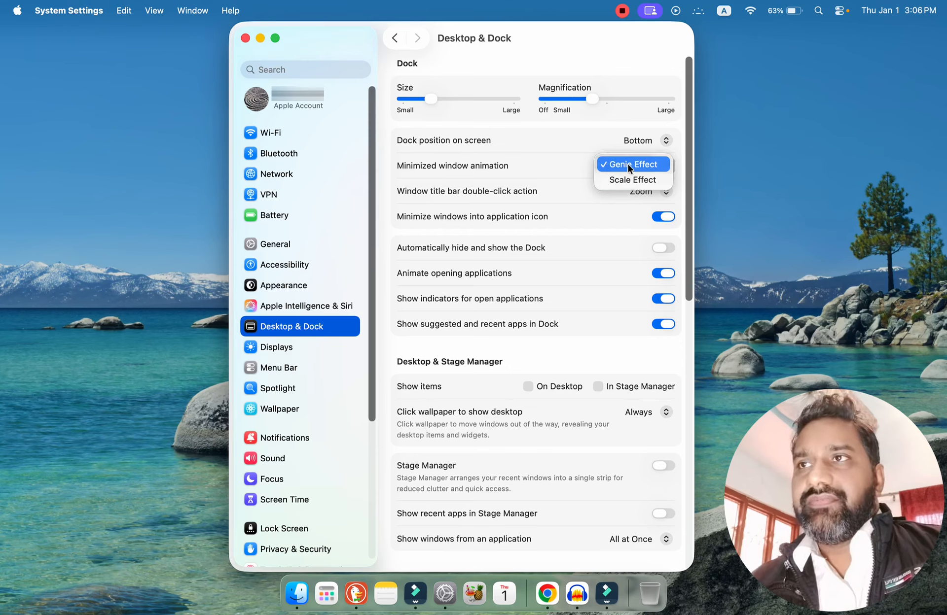
left_click(628, 164)
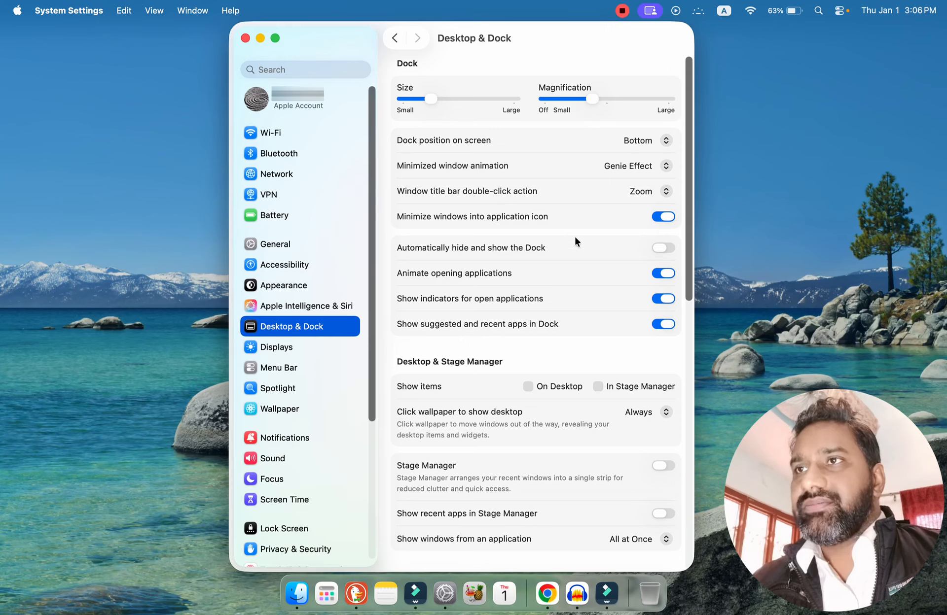
left_click(665, 192)
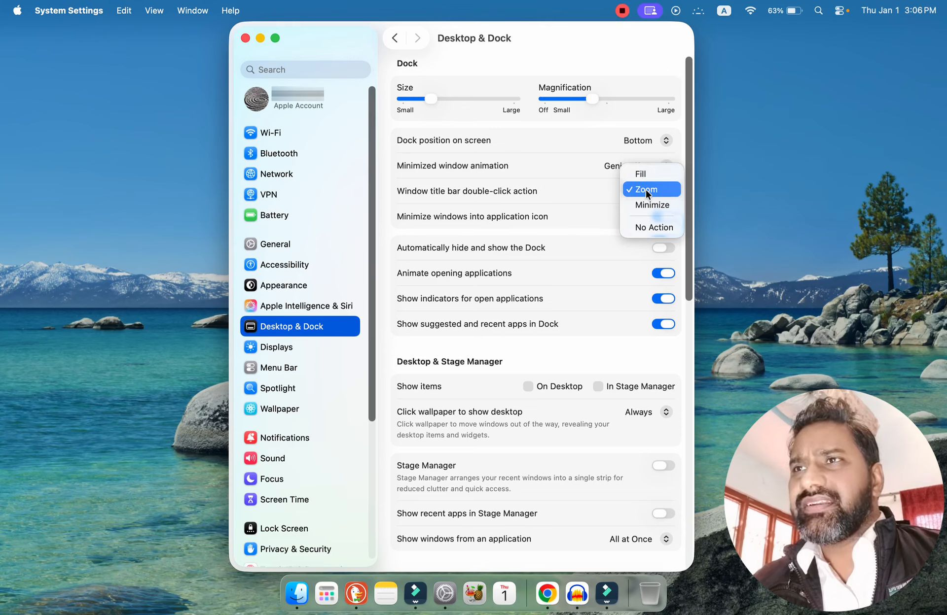
left_click(646, 191)
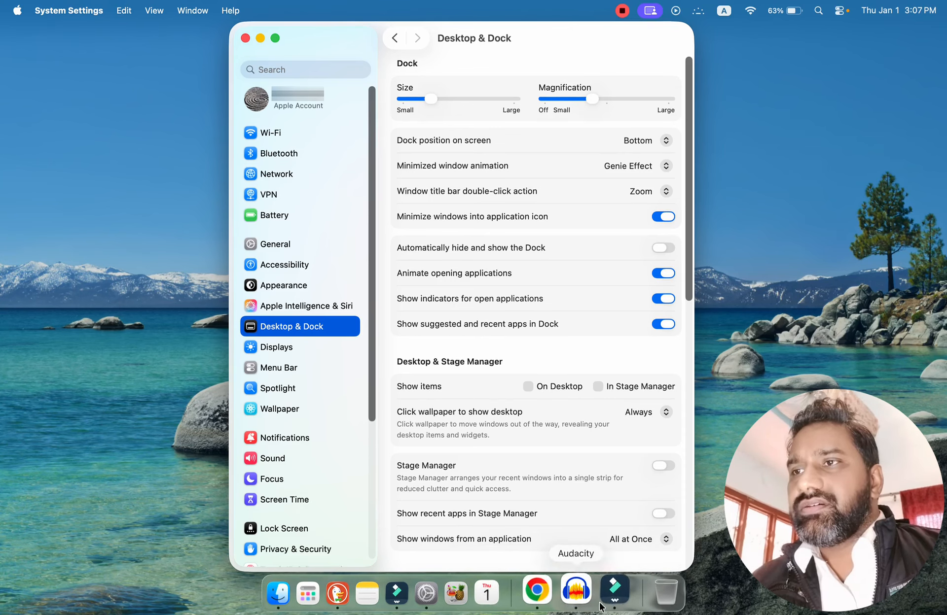
Turn off minimizing windows into the application icon, and test it by minimizing the Chrome window and restoring it from the Dock.
left_click(669, 218)
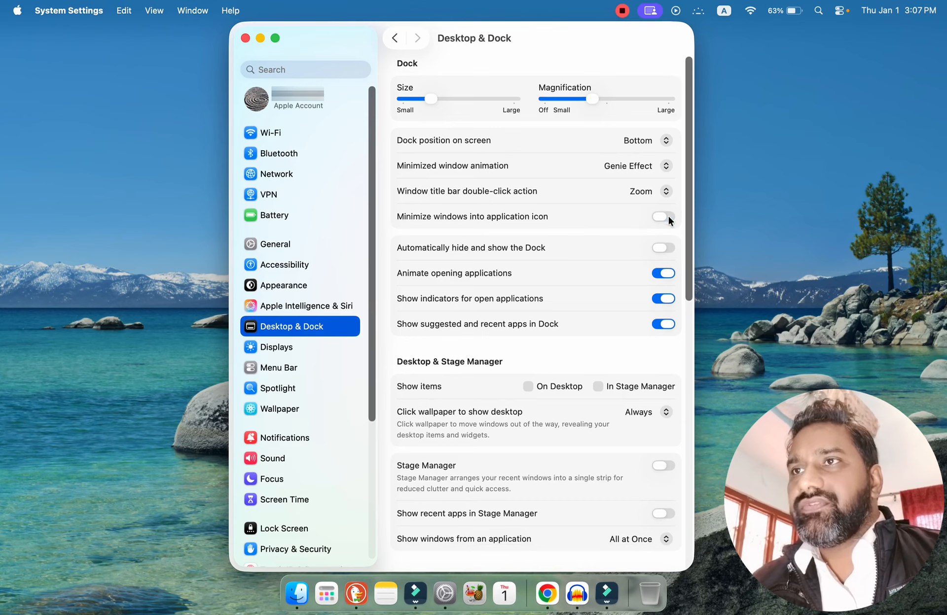
left_click(547, 593)
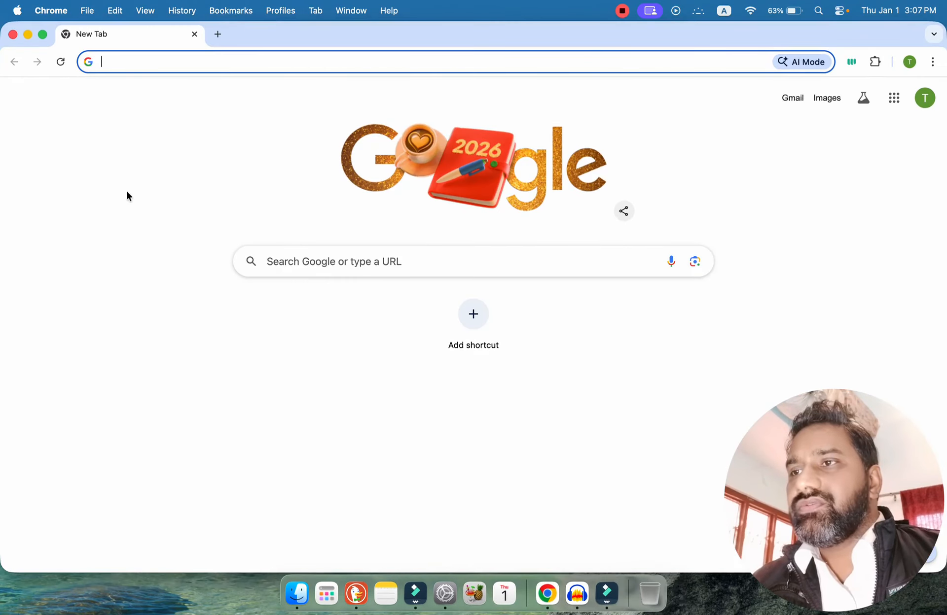
left_click(28, 34)
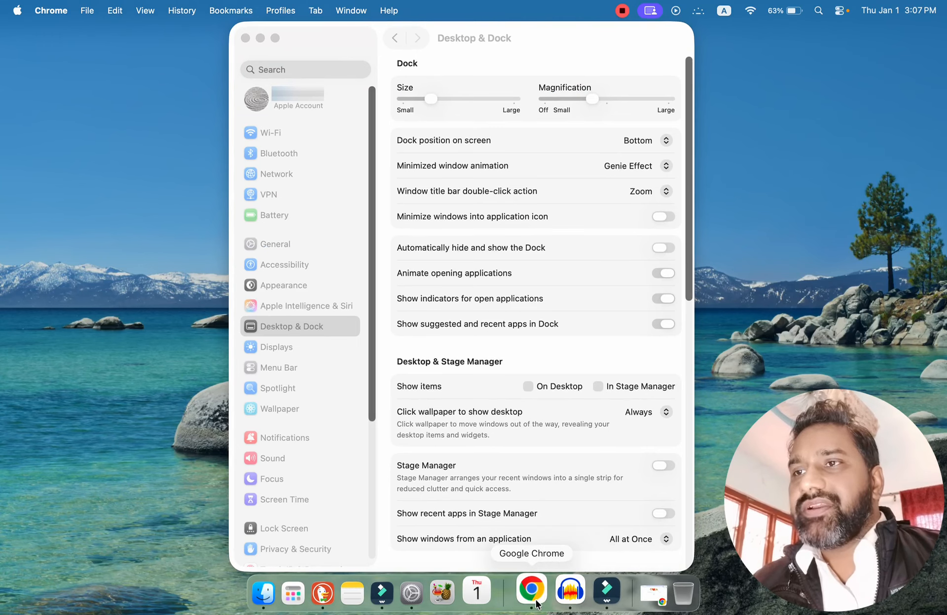
left_click(651, 594)
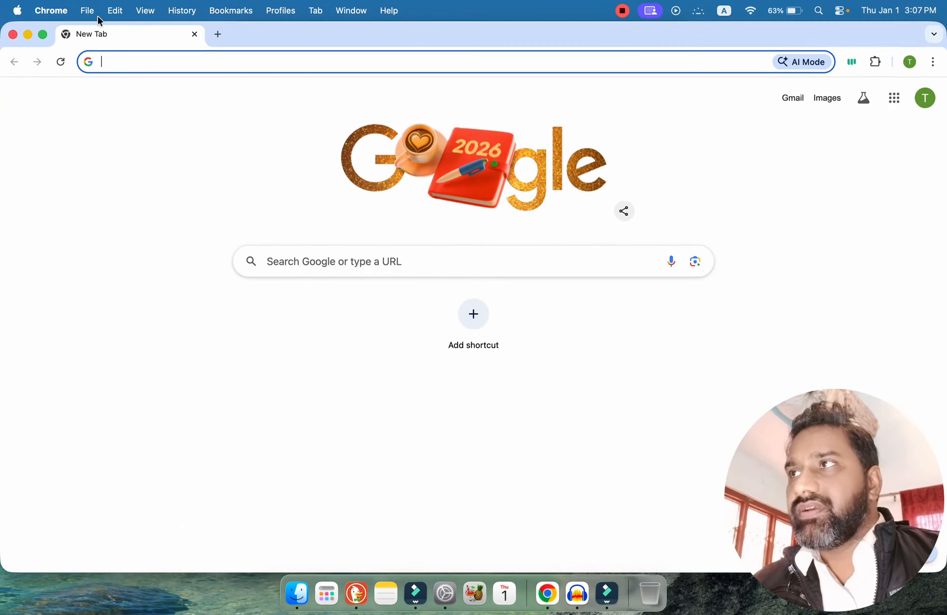
Turn on minimizing windows into the application icon, and test it by restoring and minimizing the Chrome window.
left_click(27, 34)
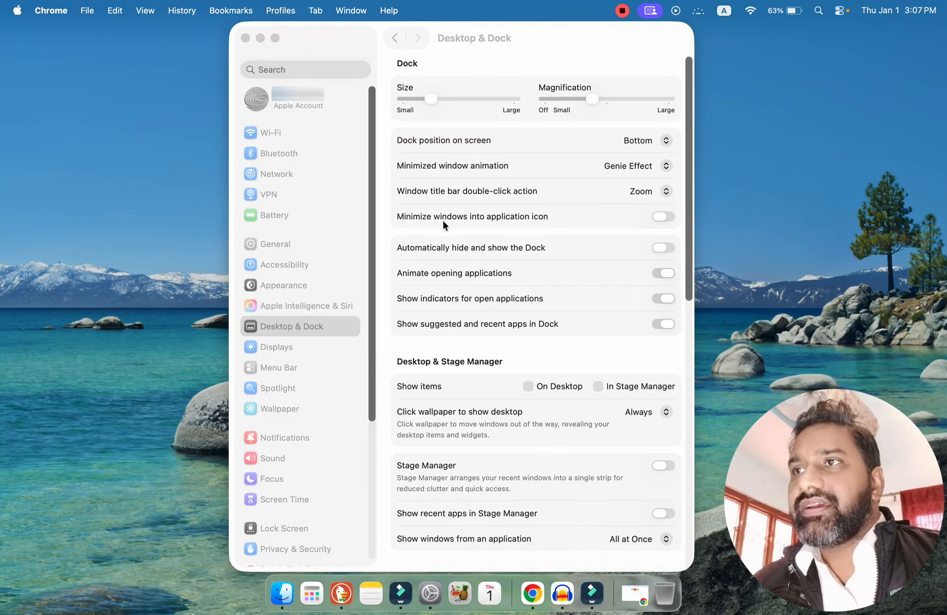
left_click(663, 217)
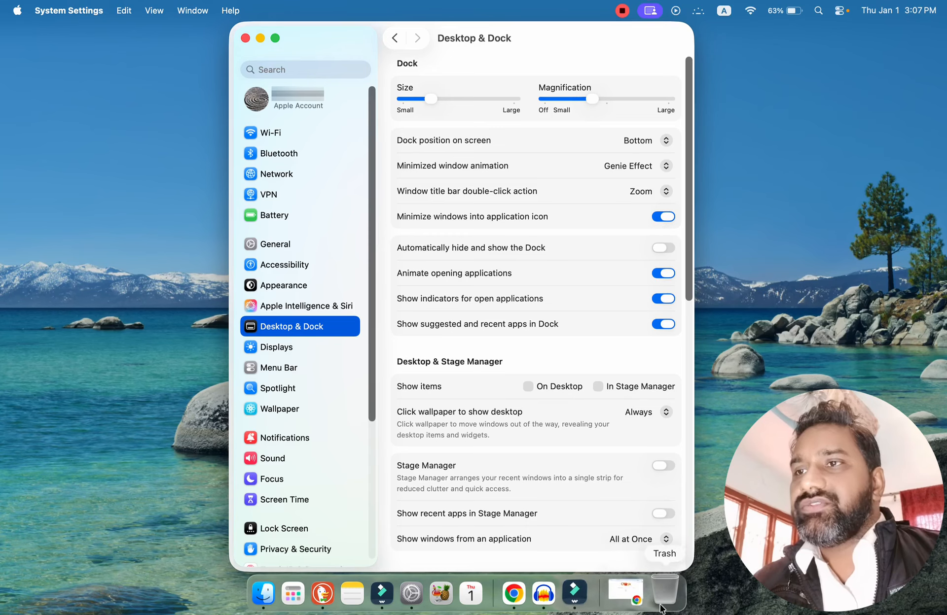
left_click(638, 598)
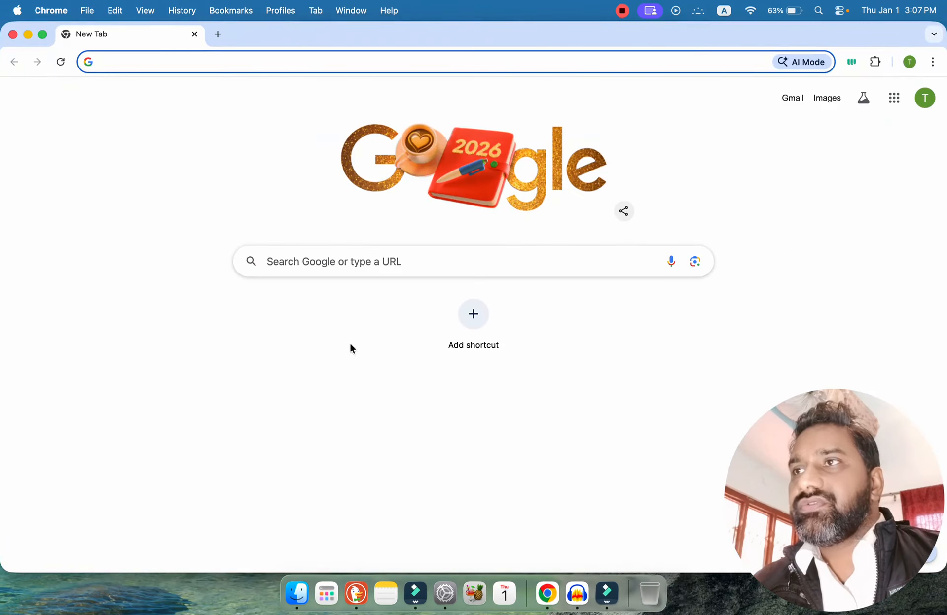
left_click(28, 34)
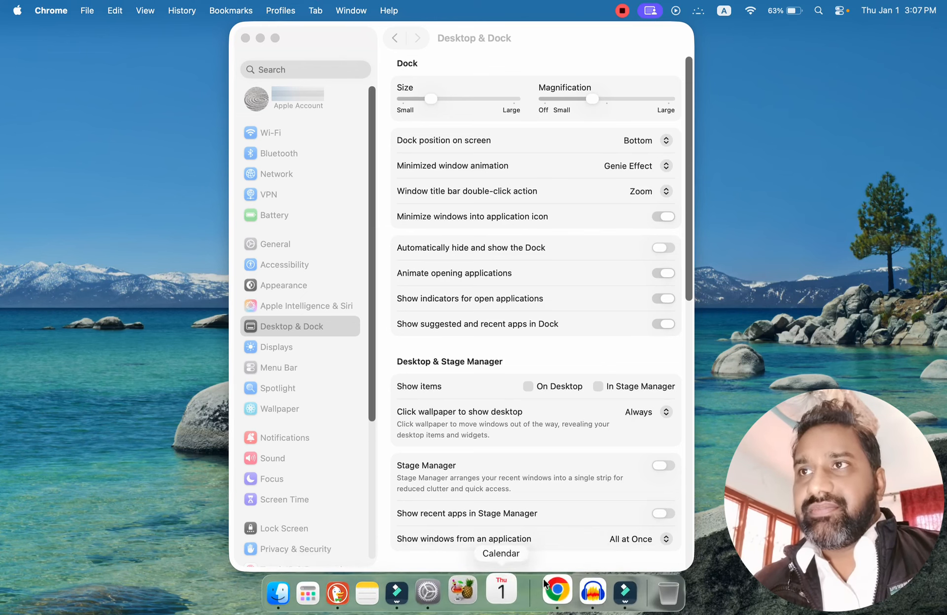
left_click(428, 226)
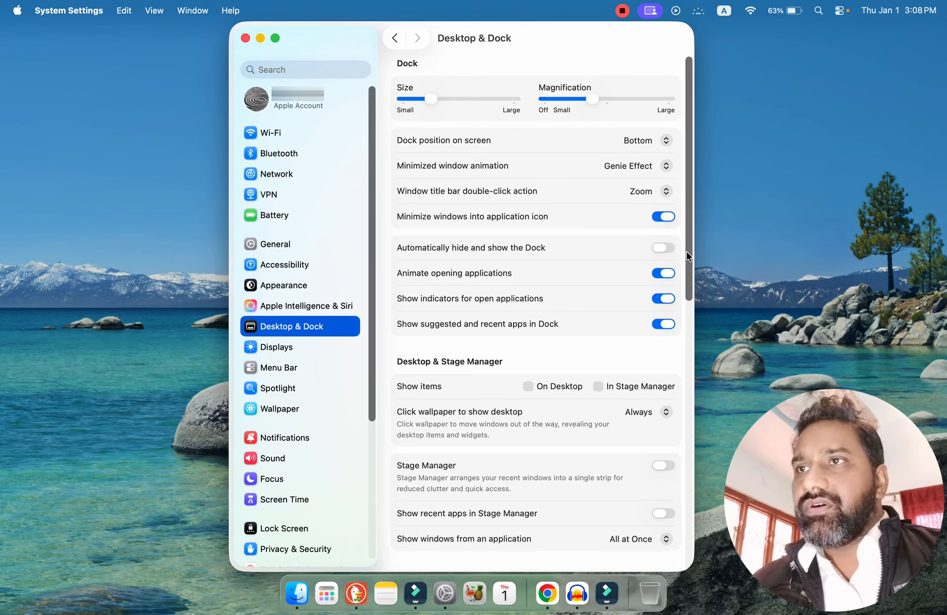
Turn on automatic hiding of the Dock, reveal the Dock at the screen edge to test it, and turn automatic hiding off.
left_click(664, 249)
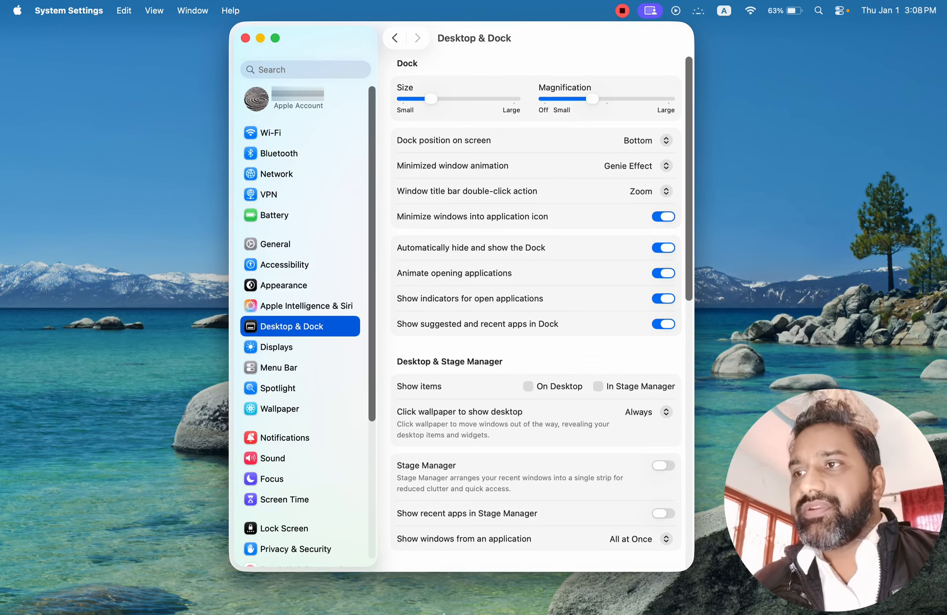
mouse_move(444, 612)
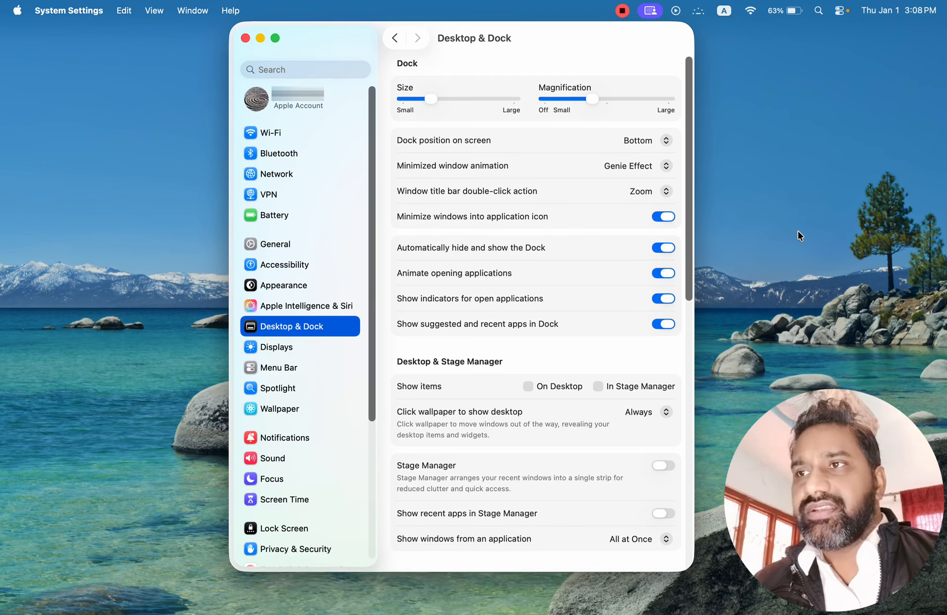
mouse_move(414, 613)
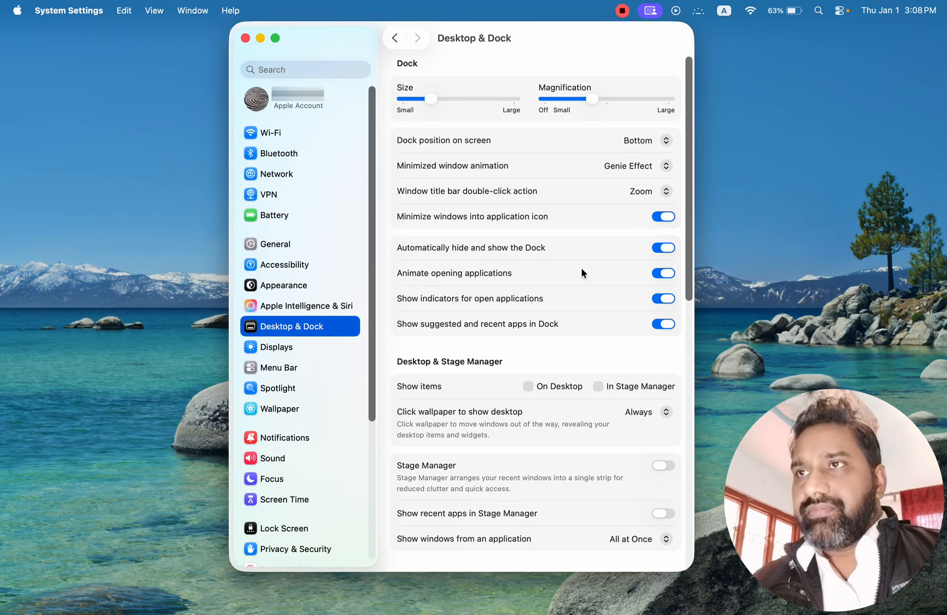
left_click(656, 250)
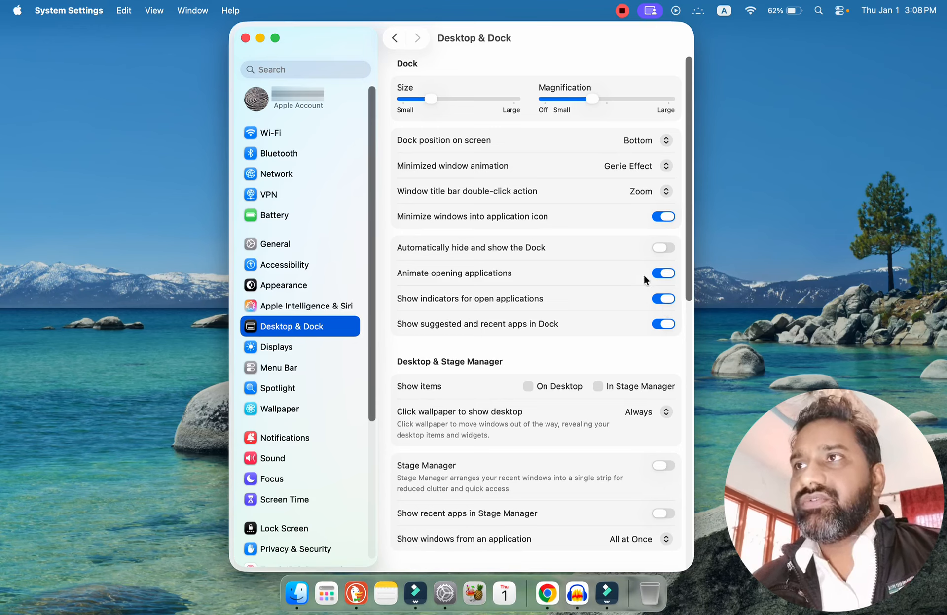
Minimize and restore the System Settings window, and open Chrome from the Dock to watch the opening animation.
left_click(258, 38)
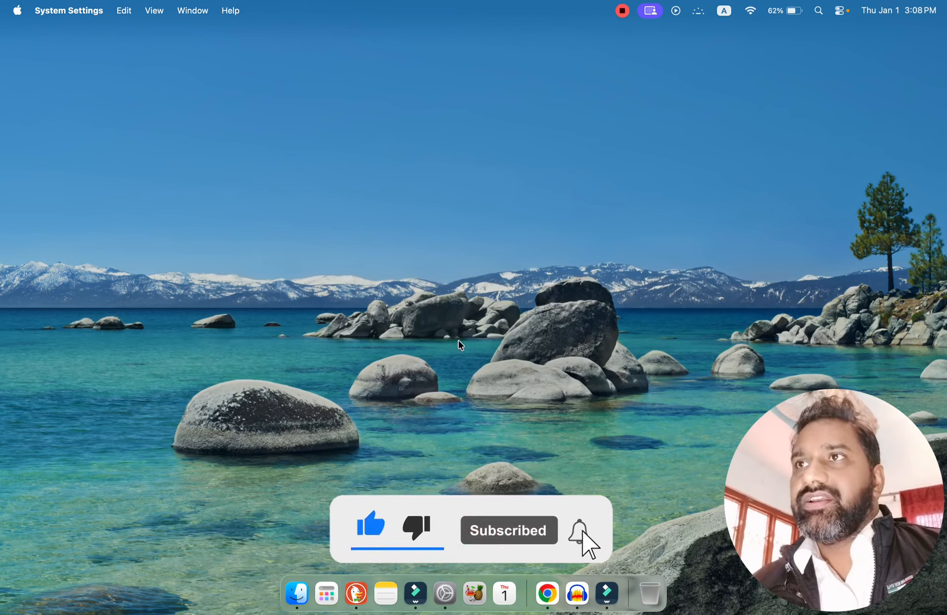
left_click(445, 594)
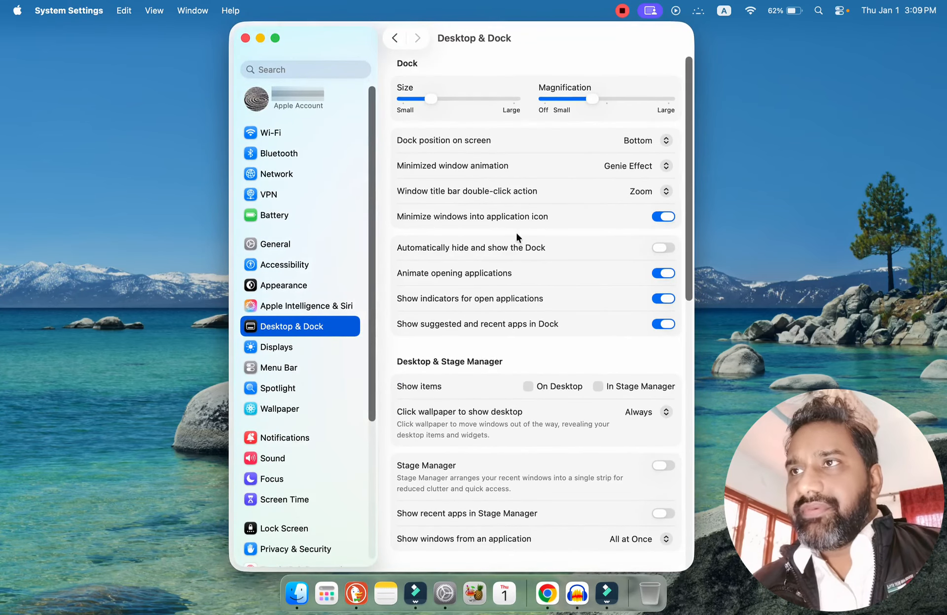
left_click(260, 39)
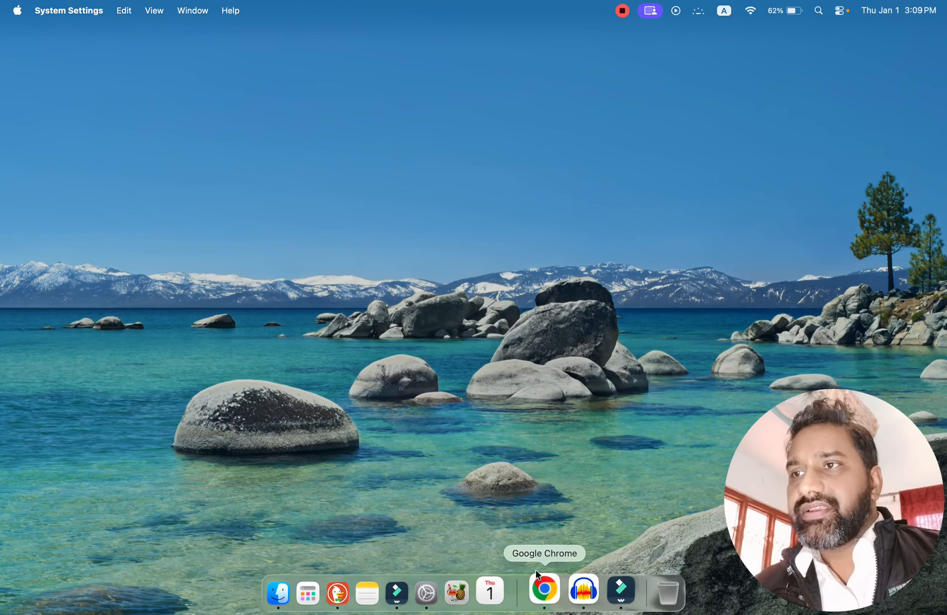
left_click(551, 599)
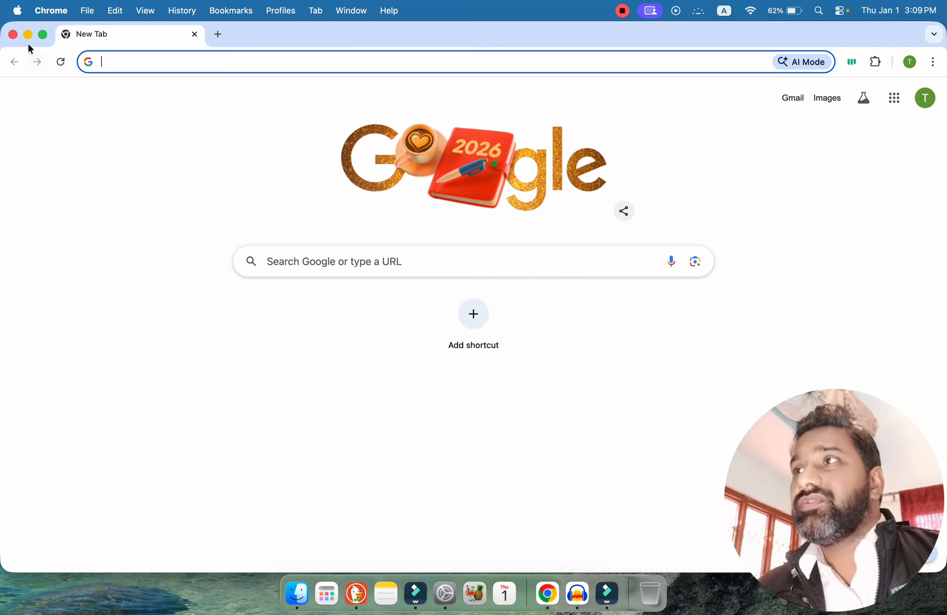
Close the Chrome window and bring the System Settings window back from the Dock.
left_click(13, 34)
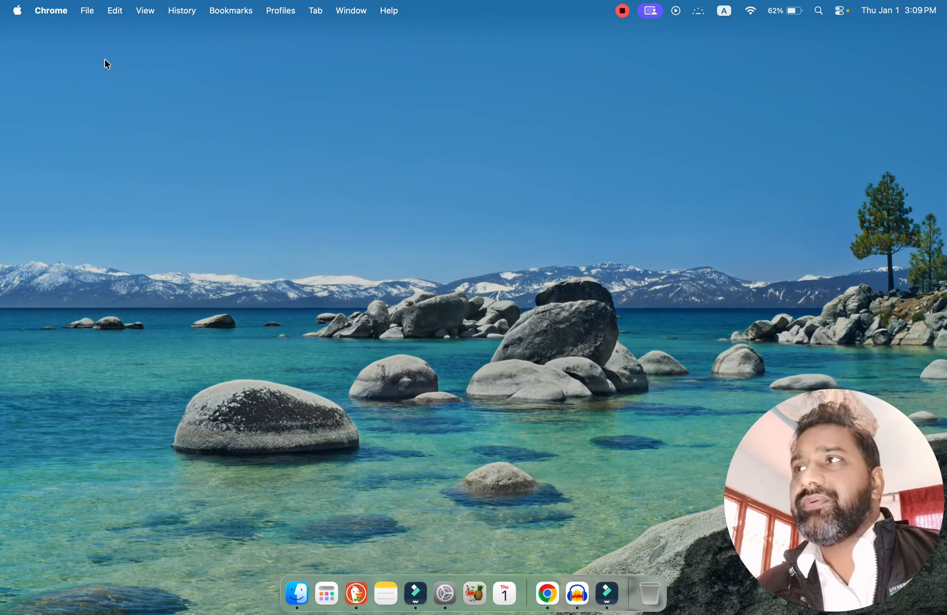
left_click(17, 11)
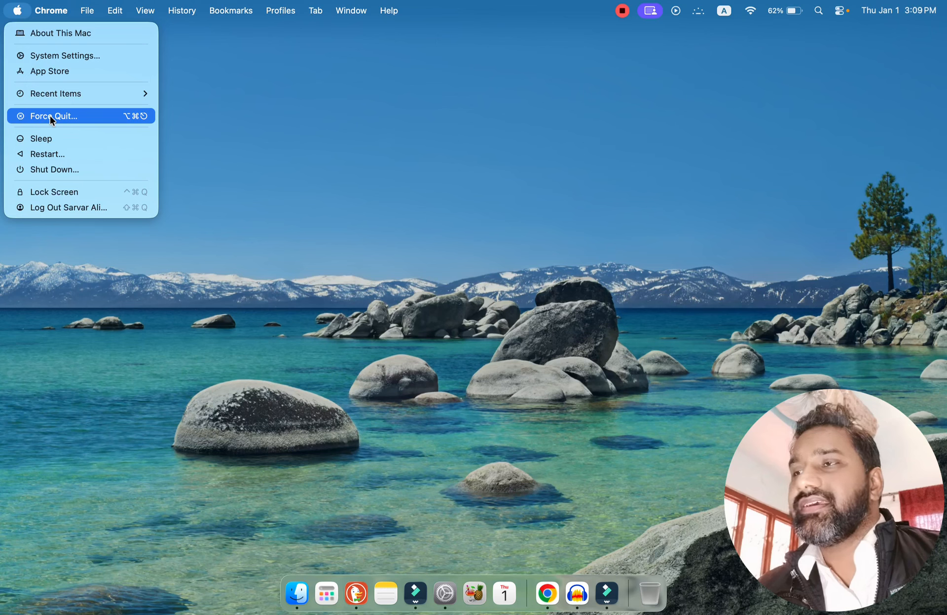
left_click(298, 219)
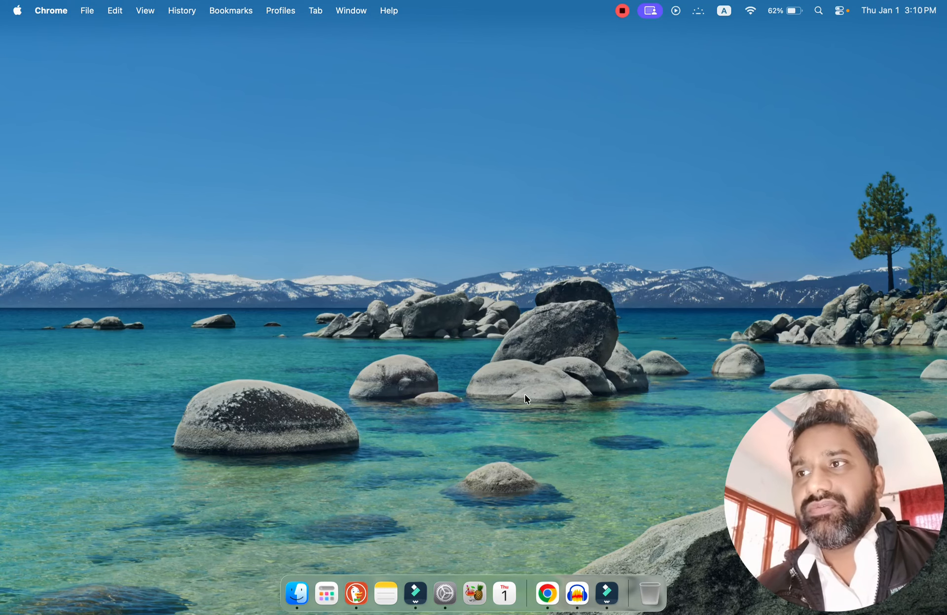
left_click(439, 597)
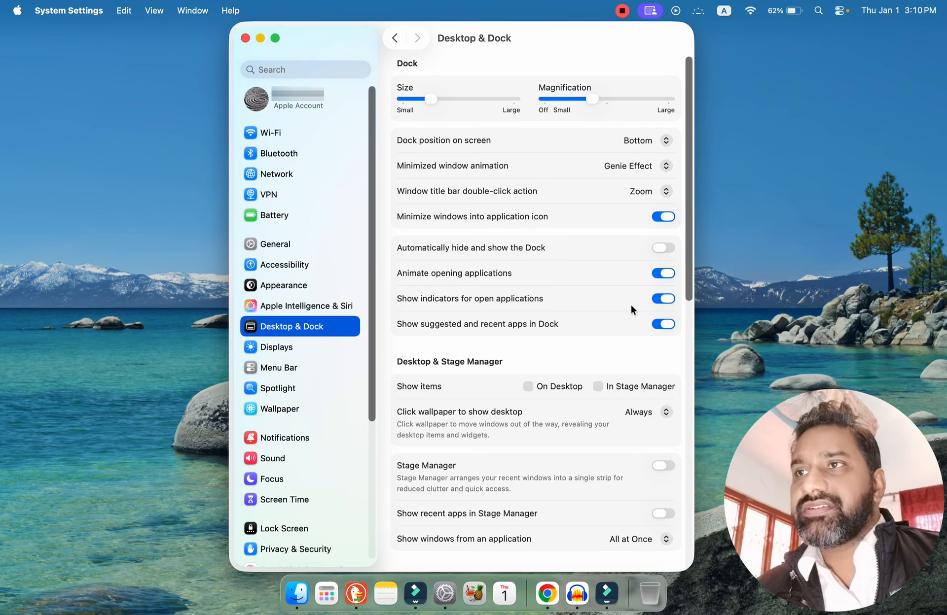
Switch the open-application indicators off and back on, and do the same for suggested and recent apps in the Dock.
left_click(664, 299)
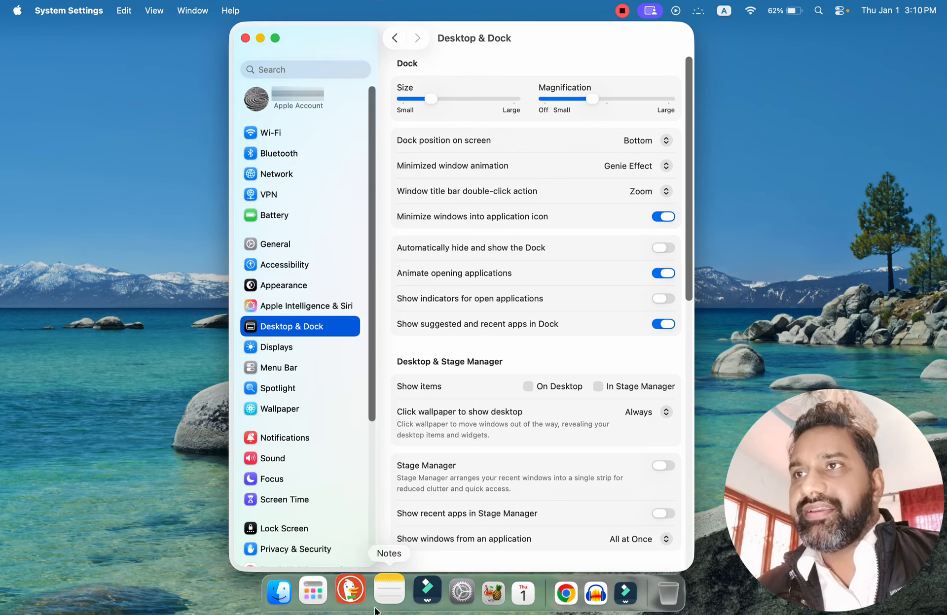
left_click(665, 299)
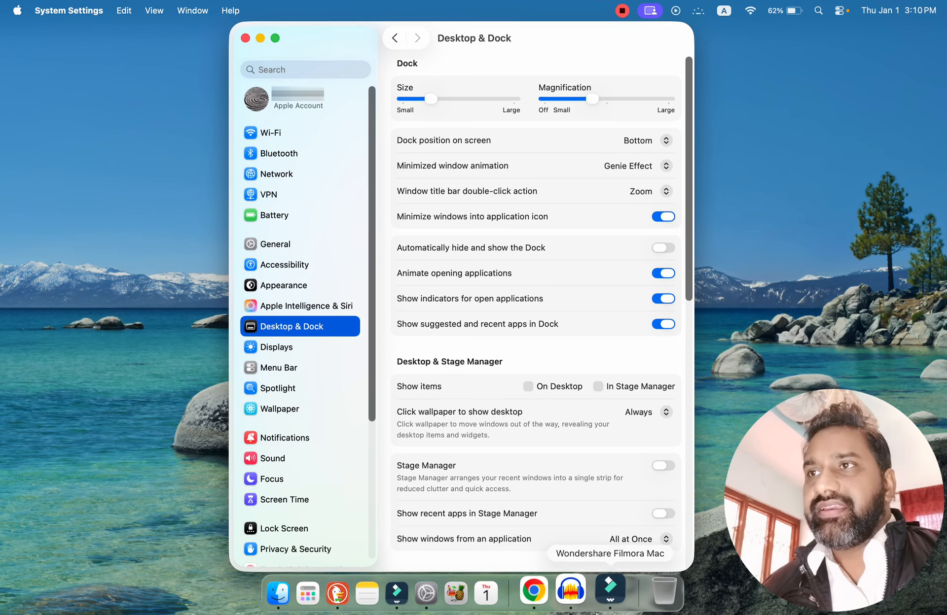
left_click(660, 324)
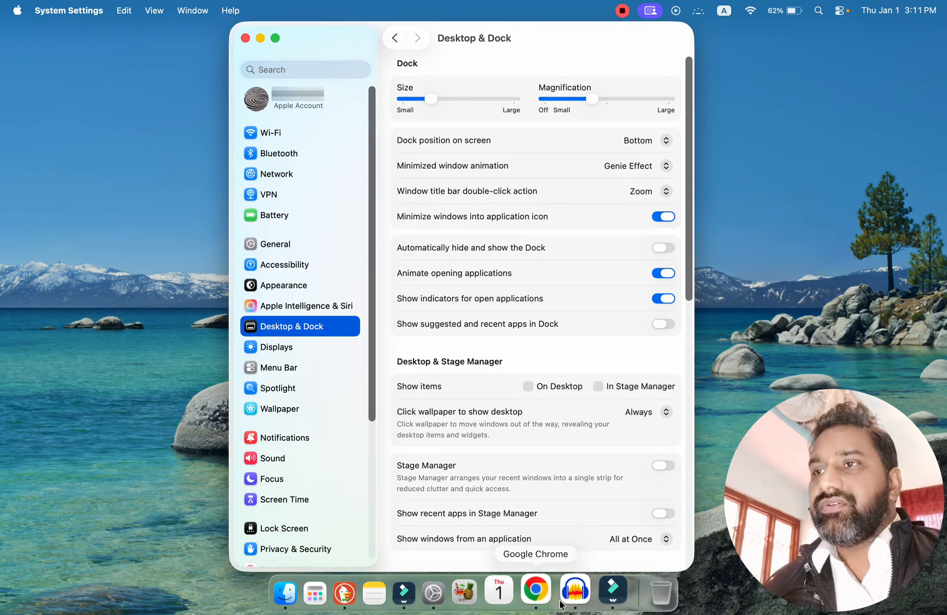
left_click(663, 324)
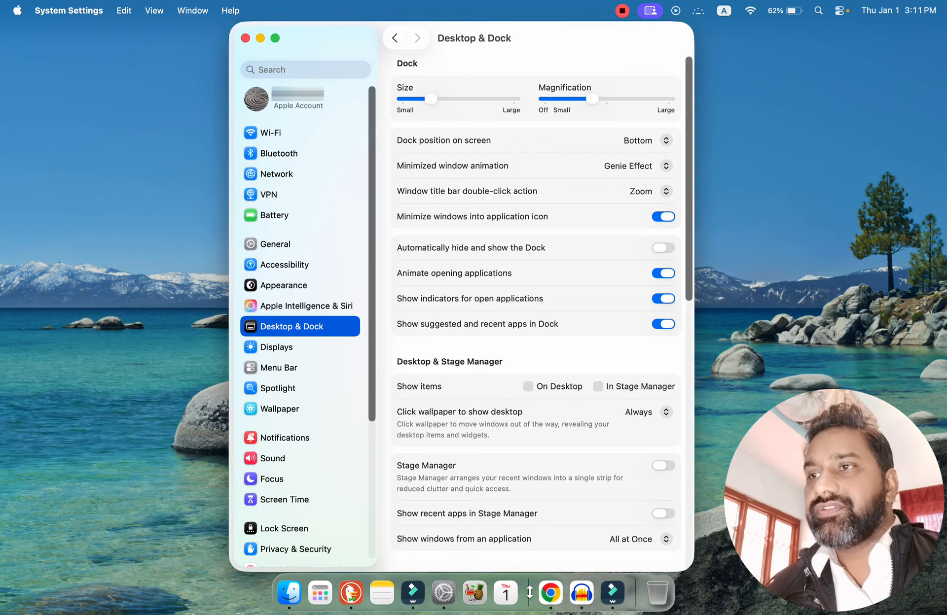
left_click_drag(527, 592, 556, 593)
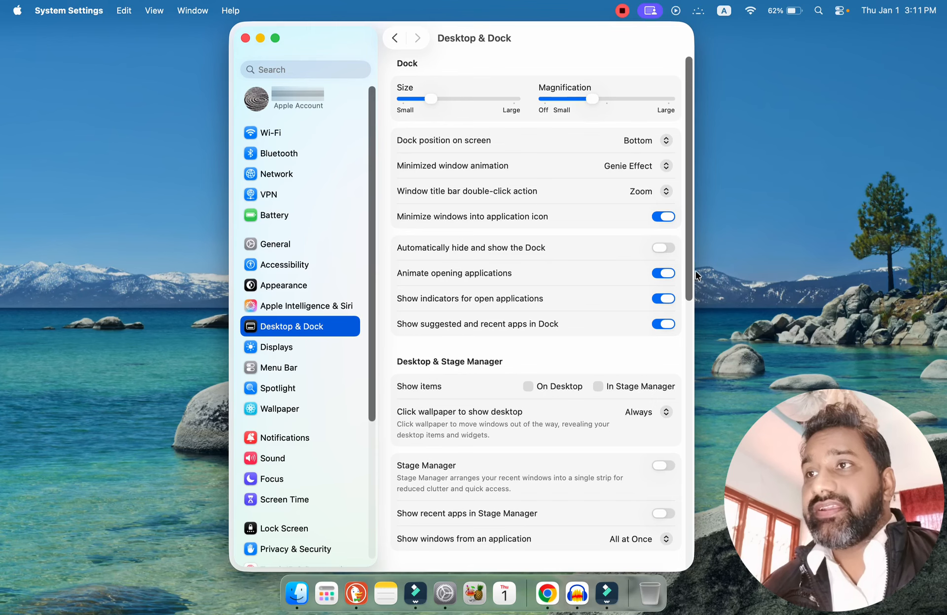
Turn on showing items on the desktop, and test it by revealing the desktop and bringing the windows back.
scroll(689, 308, "down", 2)
scroll(690, 312, "down", 1)
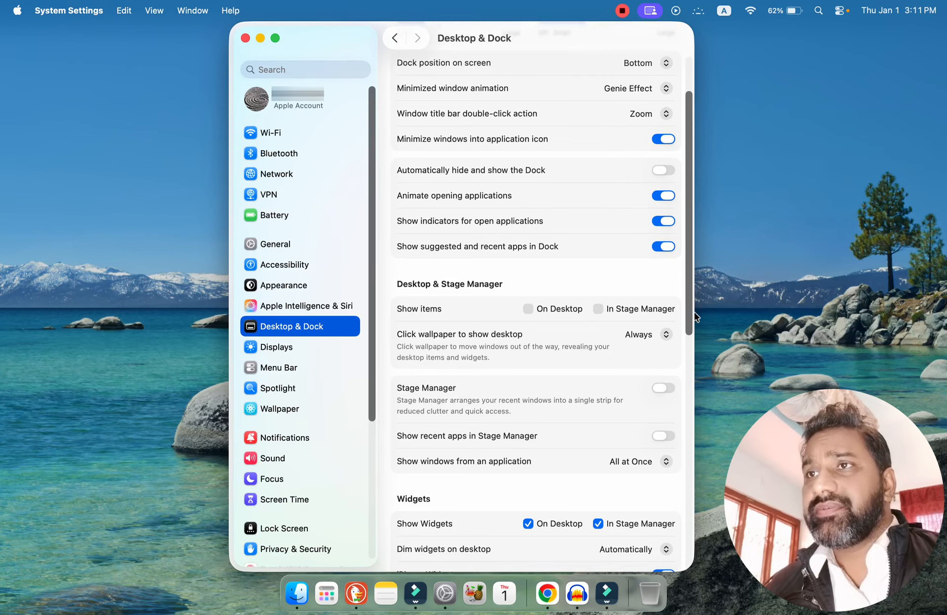
scroll(690, 315, "down", 6)
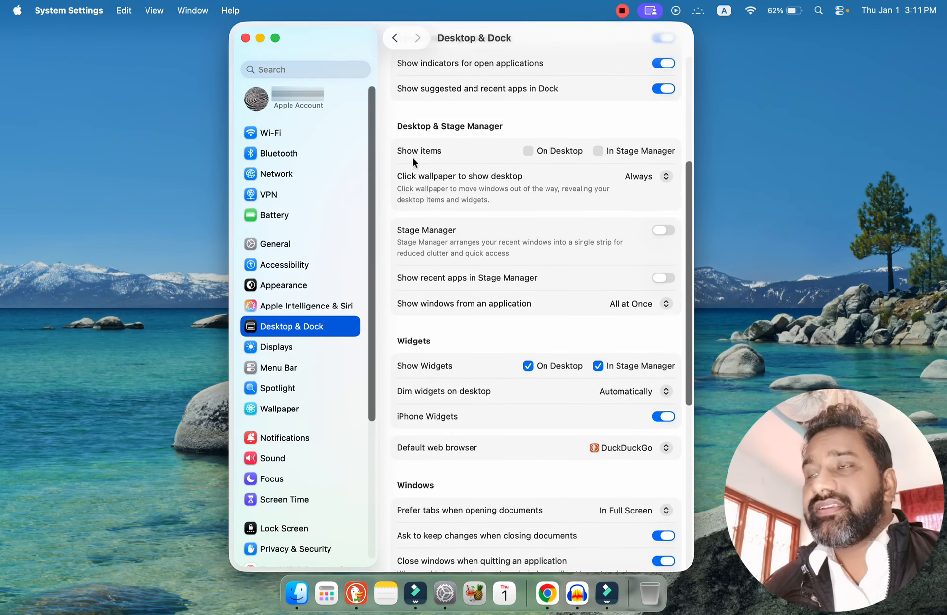
left_click(529, 151)
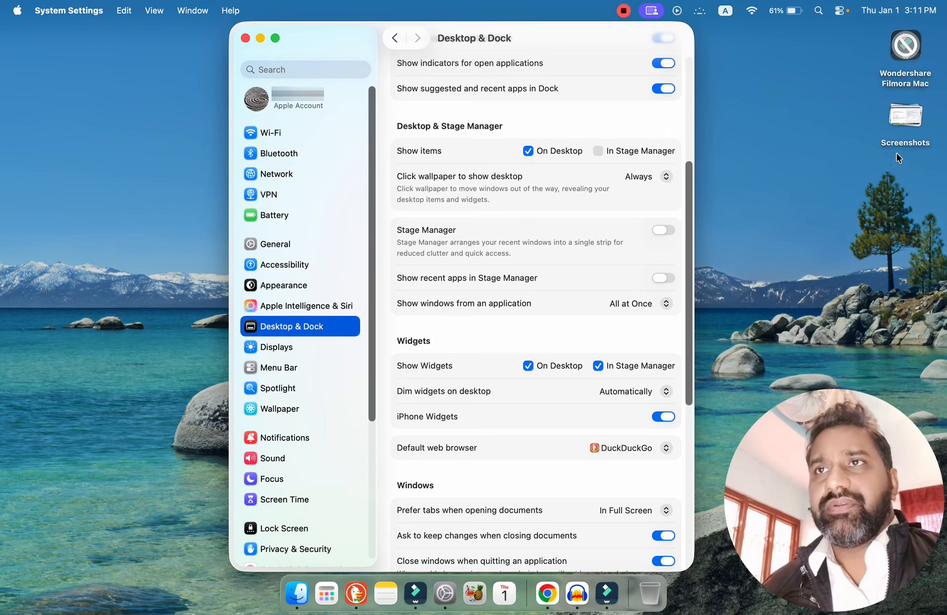
left_click(793, 227)
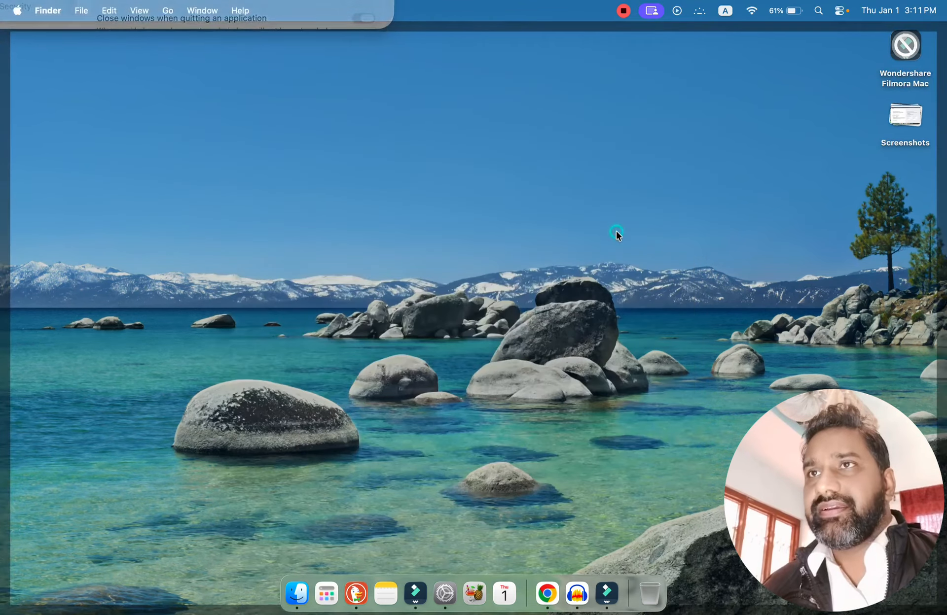
left_click(616, 231)
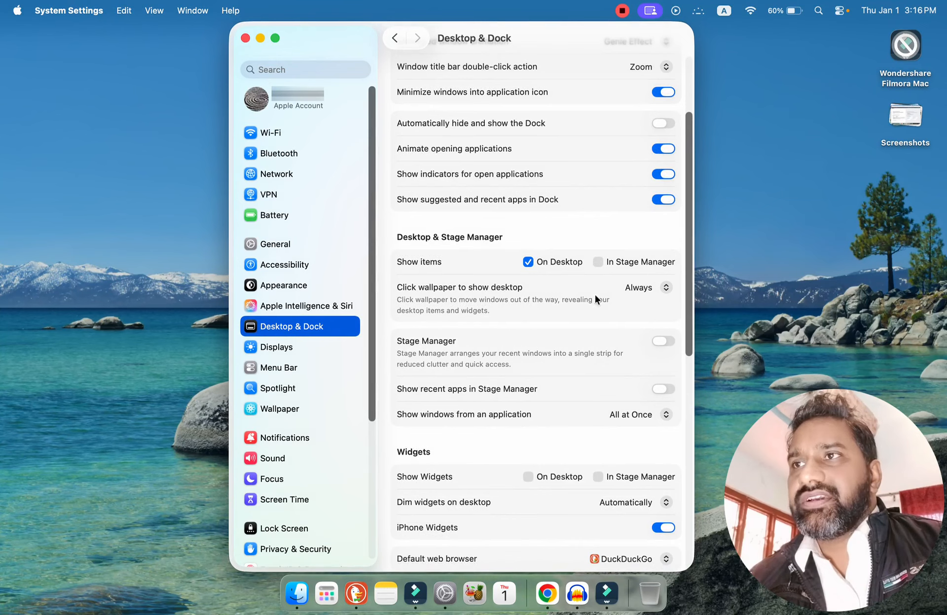
Switch showing items on the desktop off and on to compare, and leave it off.
left_click(527, 262)
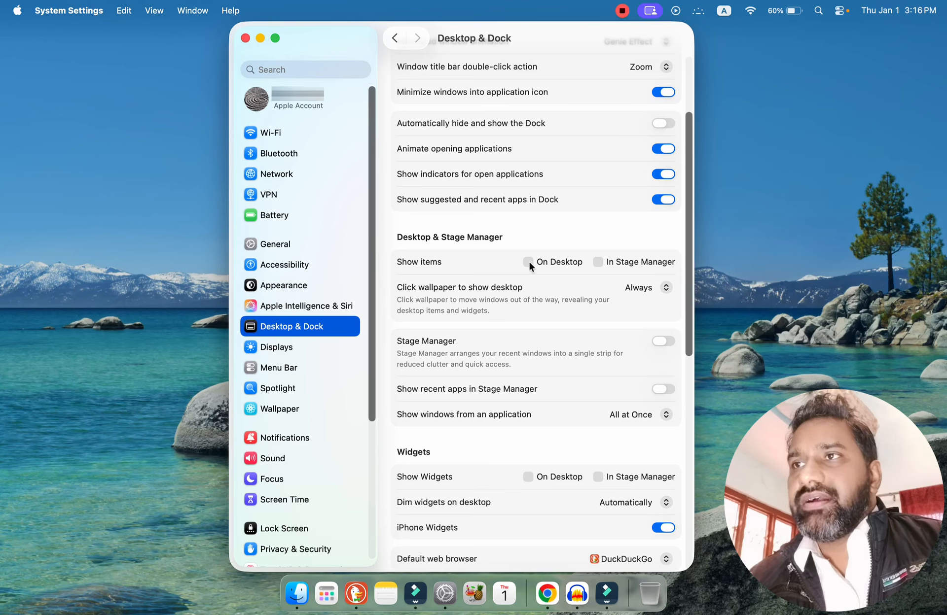
left_click(528, 262)
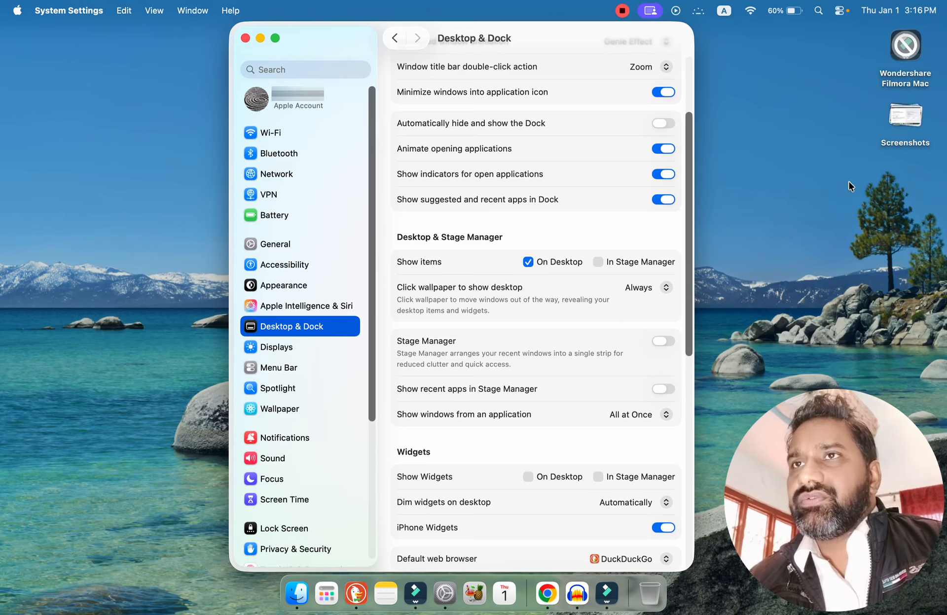
left_click(530, 261)
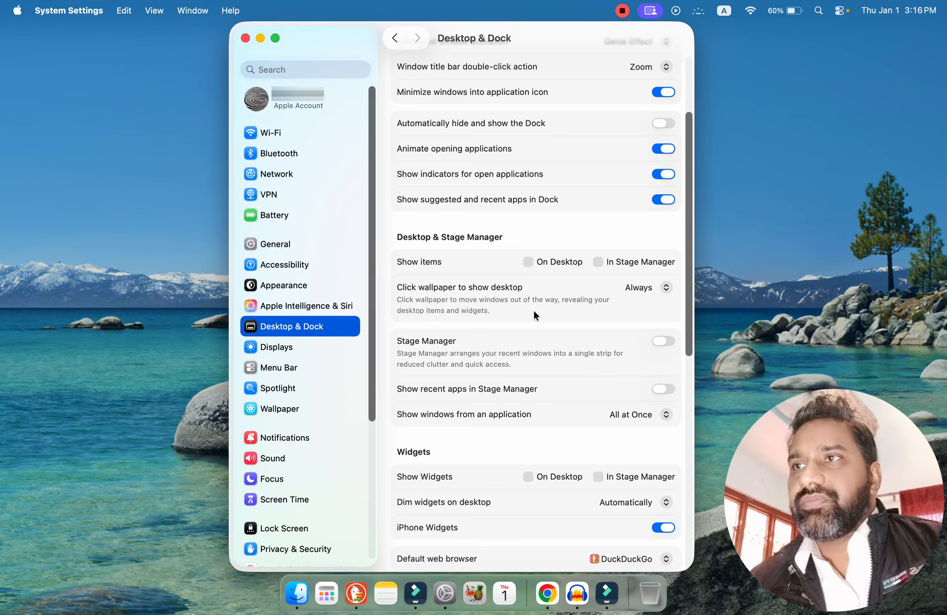
Reveal the desktop items through the wallpaper and bring the windows back twice, and repeat the reveal with System Settings minimized.
left_click(778, 285)
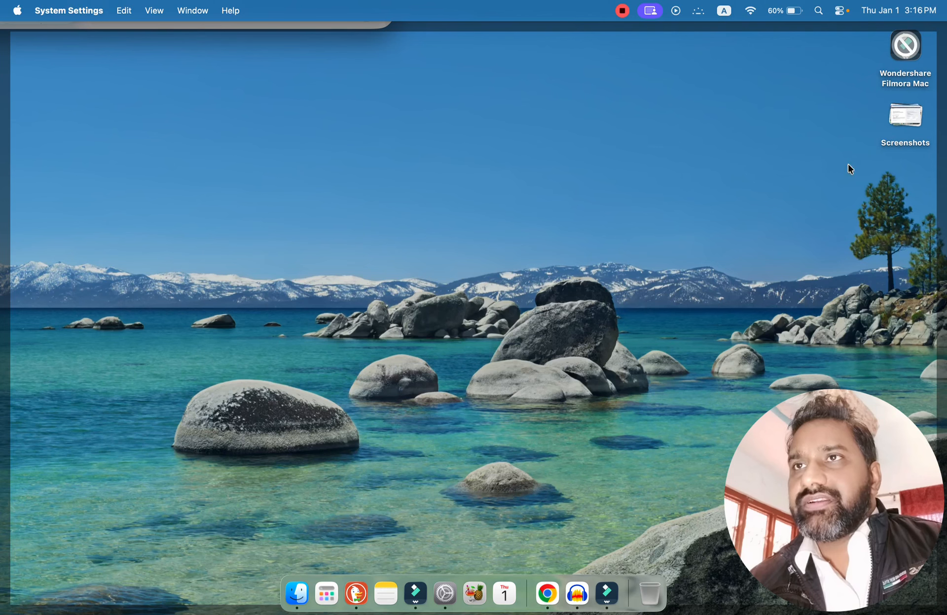
left_click(703, 238)
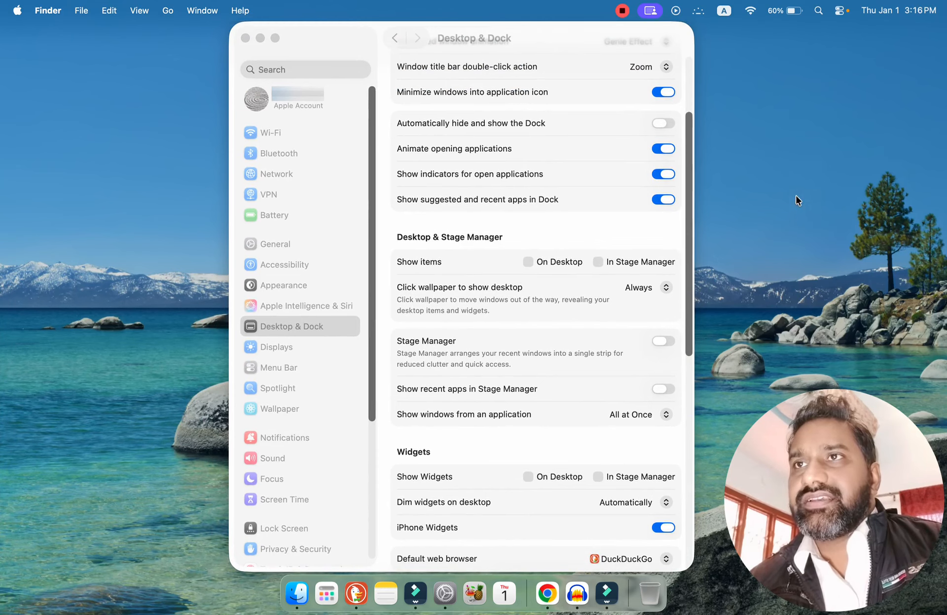
left_click(809, 263)
left_click(802, 233)
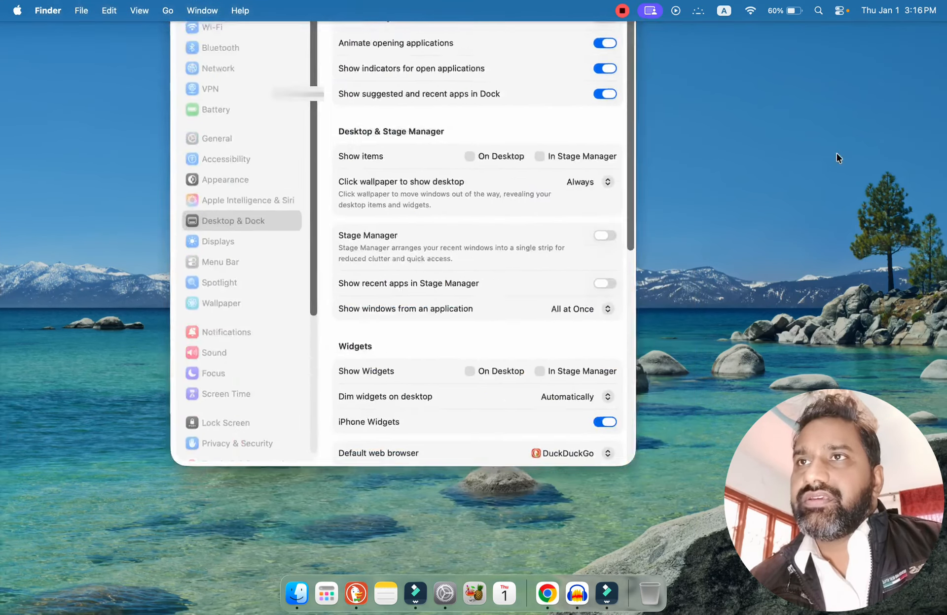
left_click(259, 38)
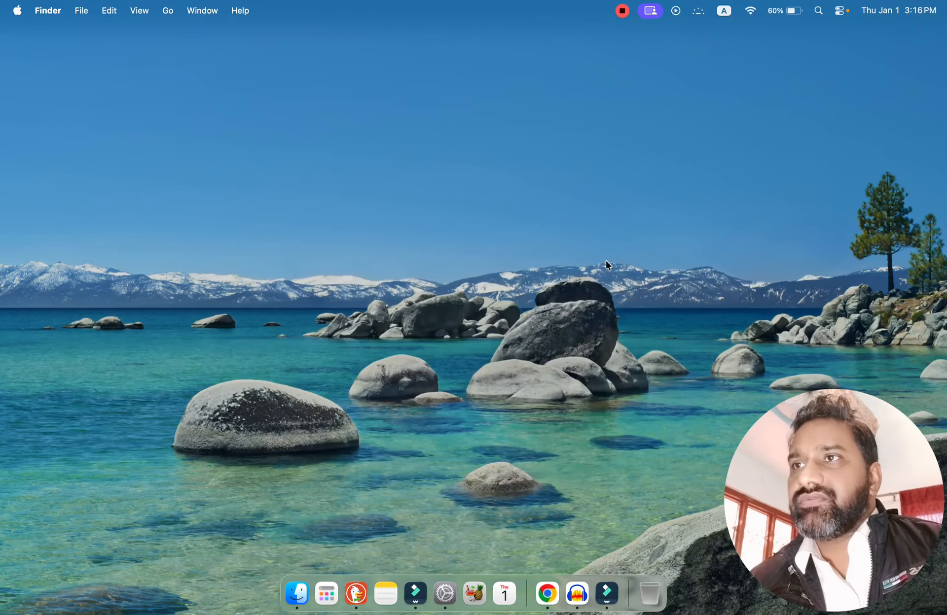
left_click(688, 249)
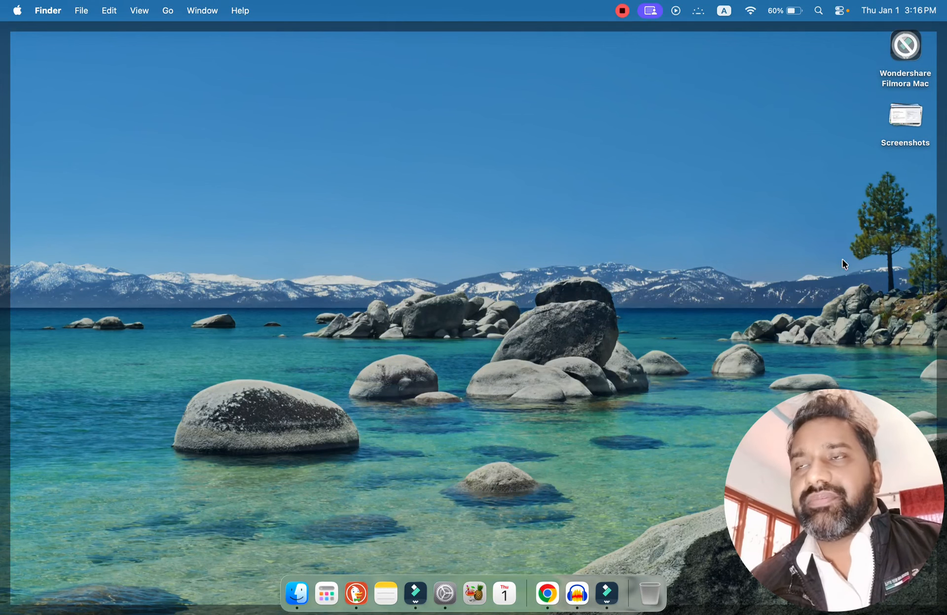
Restore the System Settings window, move it aside through the wallpaper to show the desktop items, and bring it back.
left_click(447, 596)
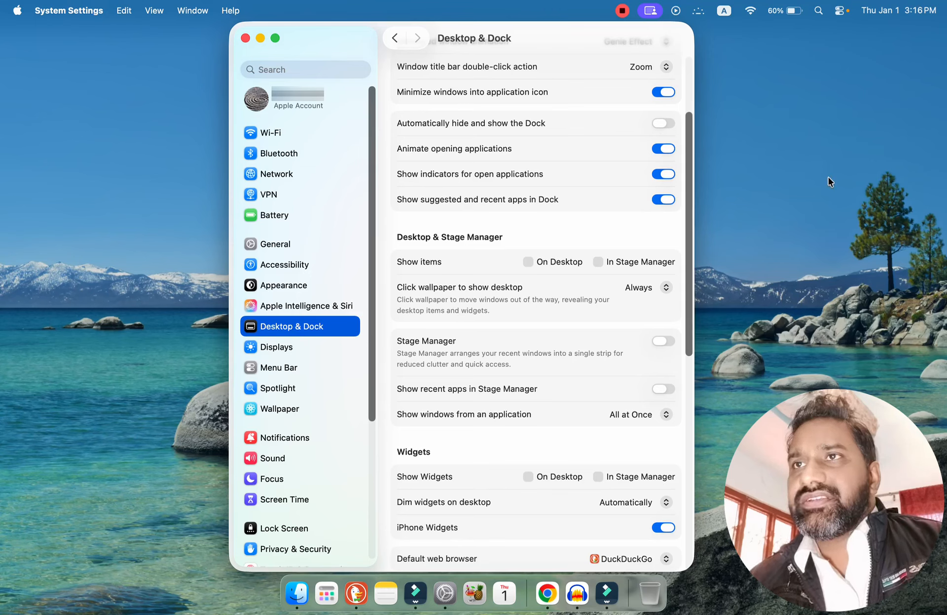
left_click(789, 284)
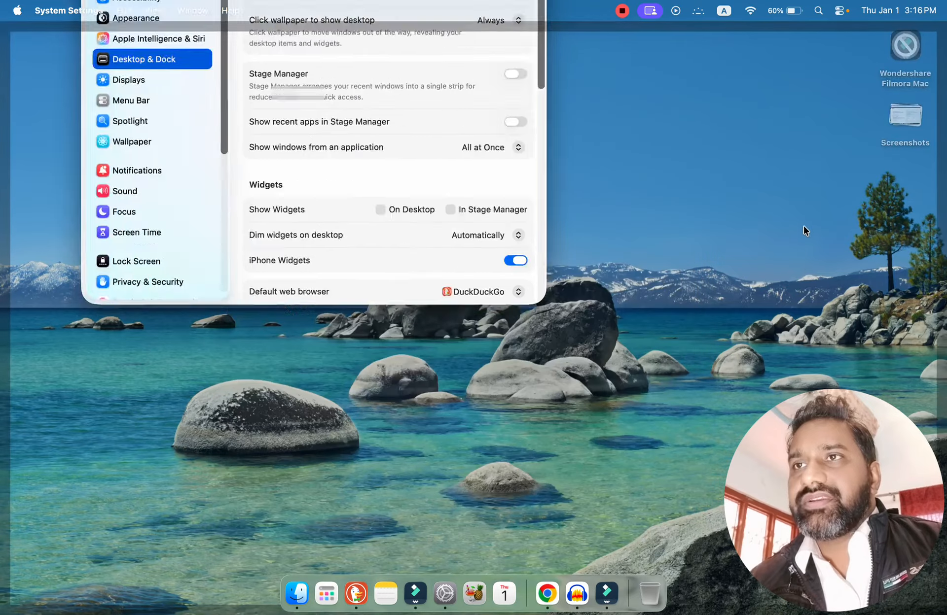
left_click(795, 229)
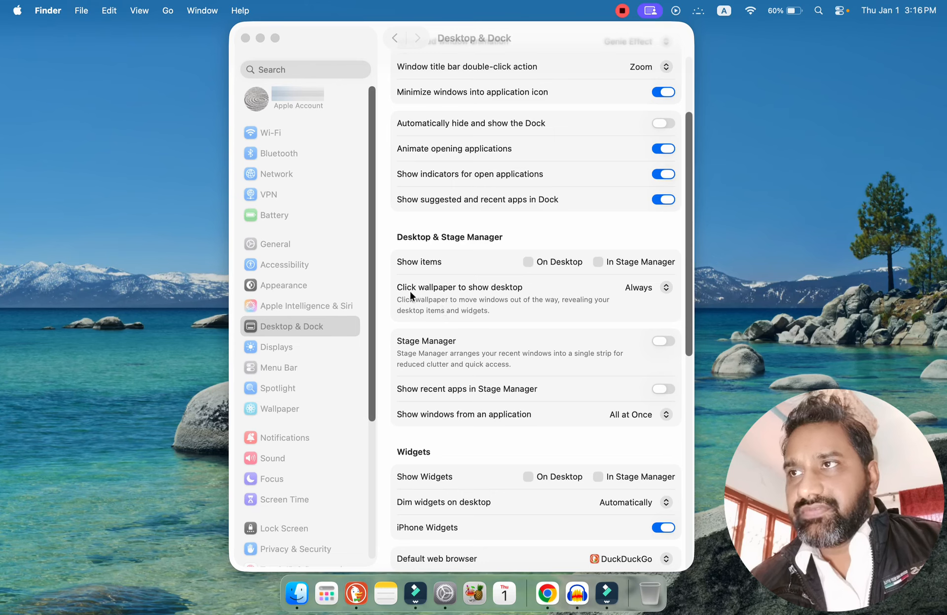
Set the wallpaper option for showing the desktop to Only in Stage Manager, and test it with System Settings open and minimized.
left_click(659, 288)
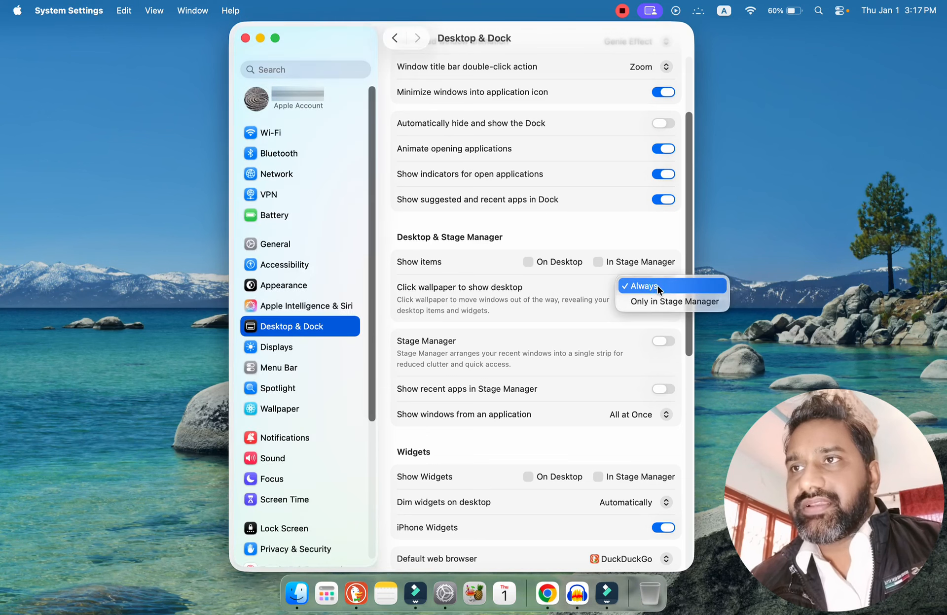
left_click(676, 304)
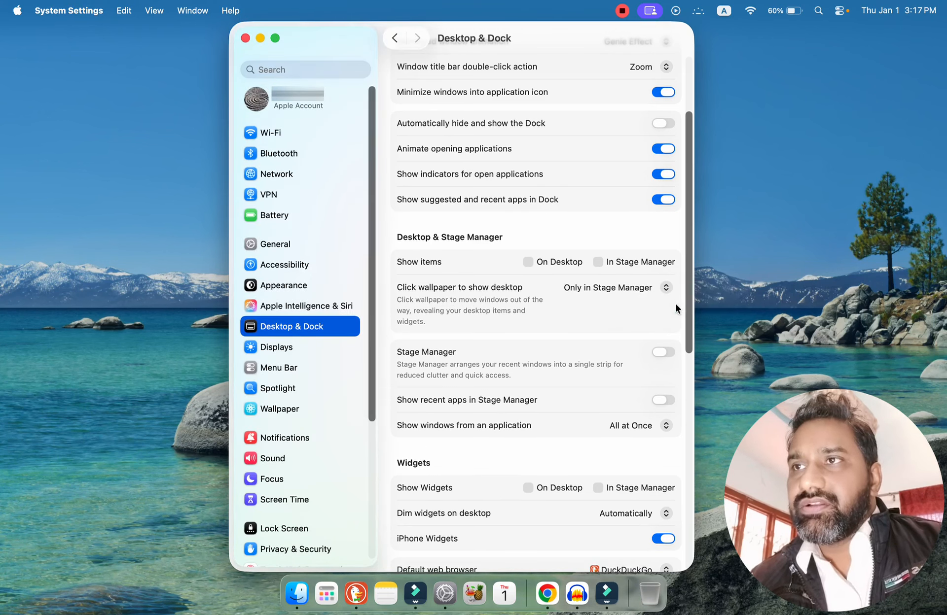
left_click(824, 265)
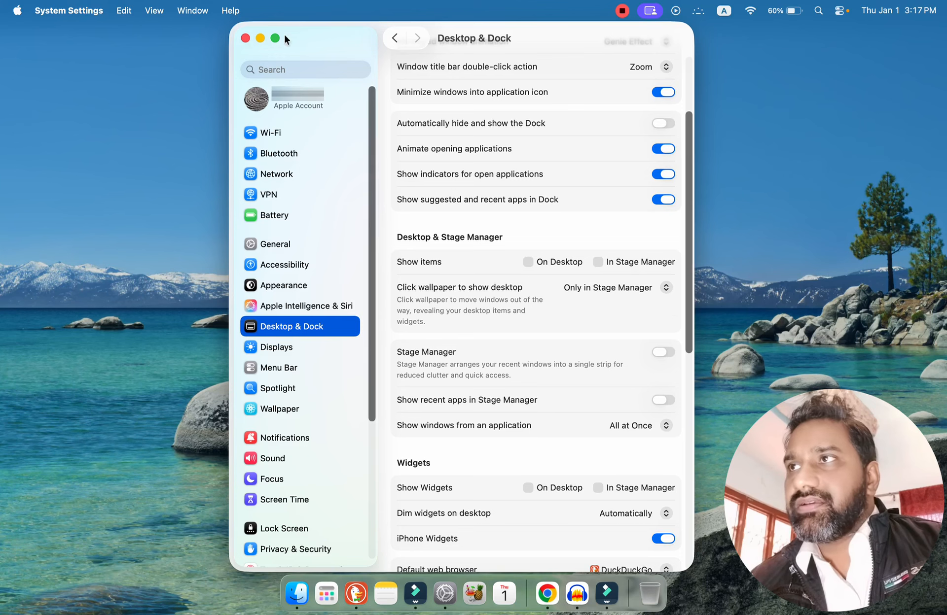
left_click(260, 38)
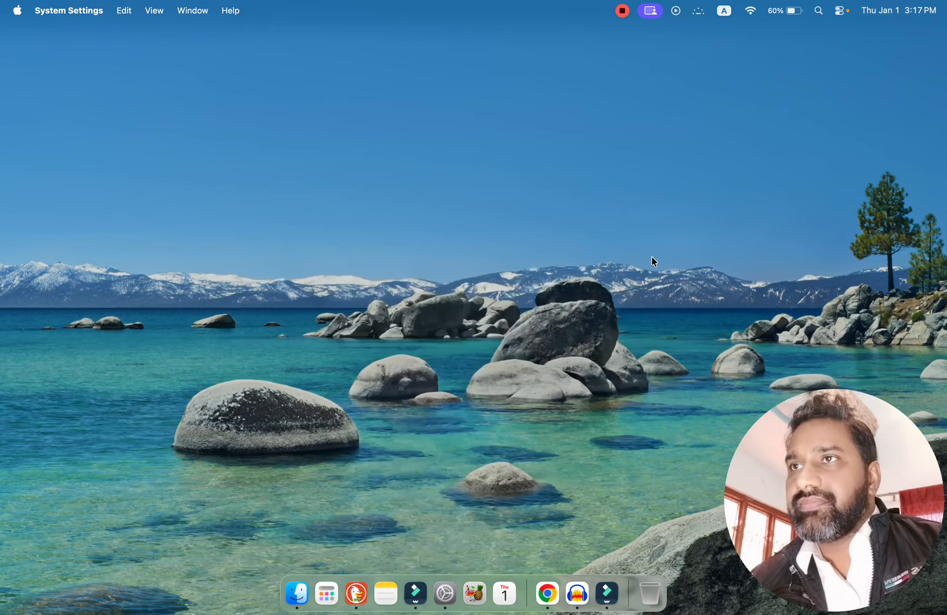
left_click(571, 207)
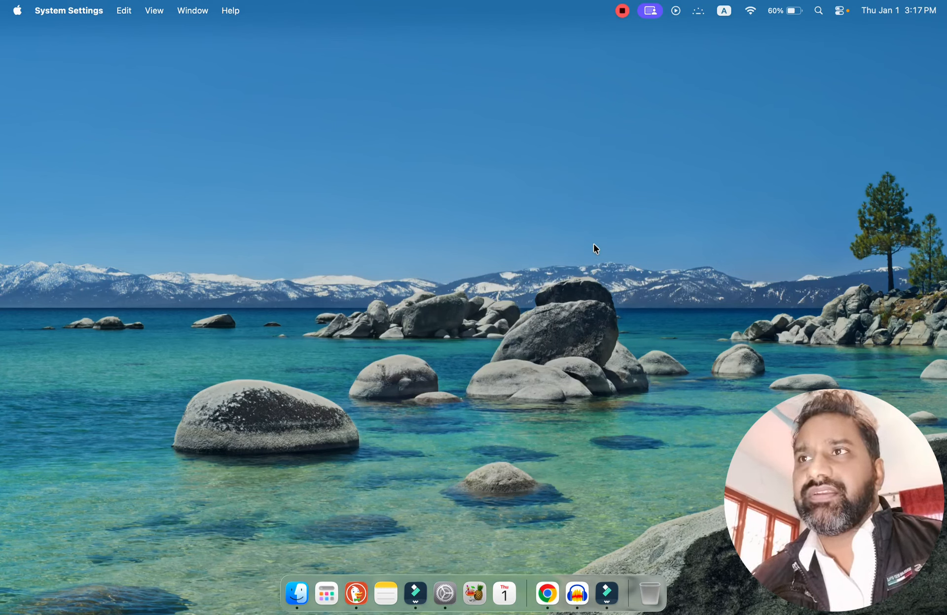
left_click(499, 189)
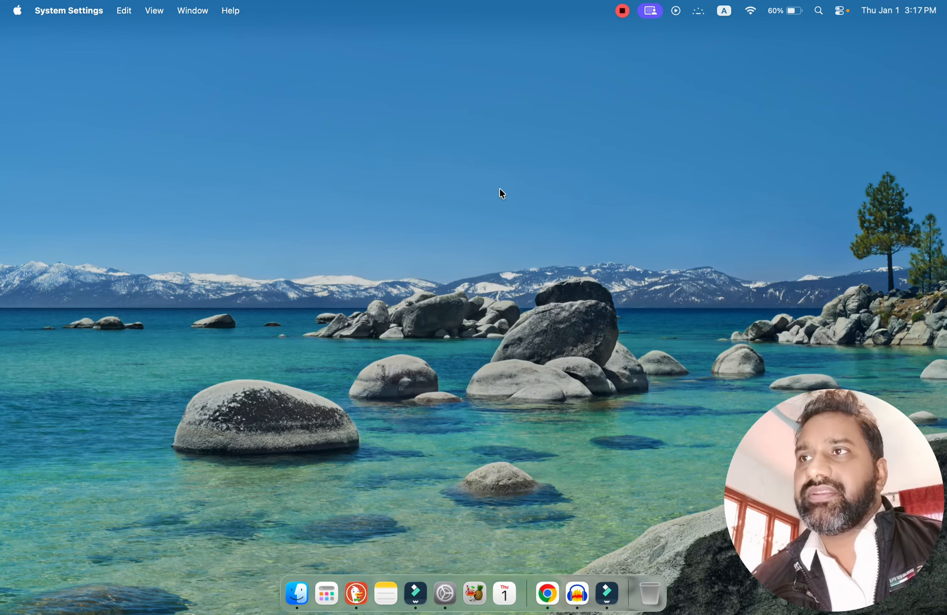
left_click(531, 327)
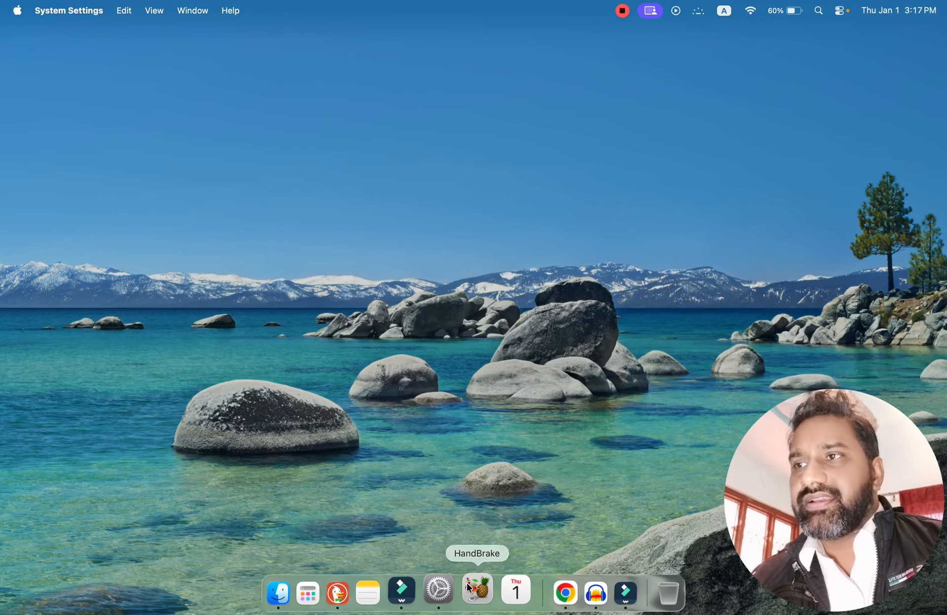
Restore System Settings, set the wallpaper option for showing the desktop to Always, and test revealing the desktop and bringing windows back.
left_click(444, 593)
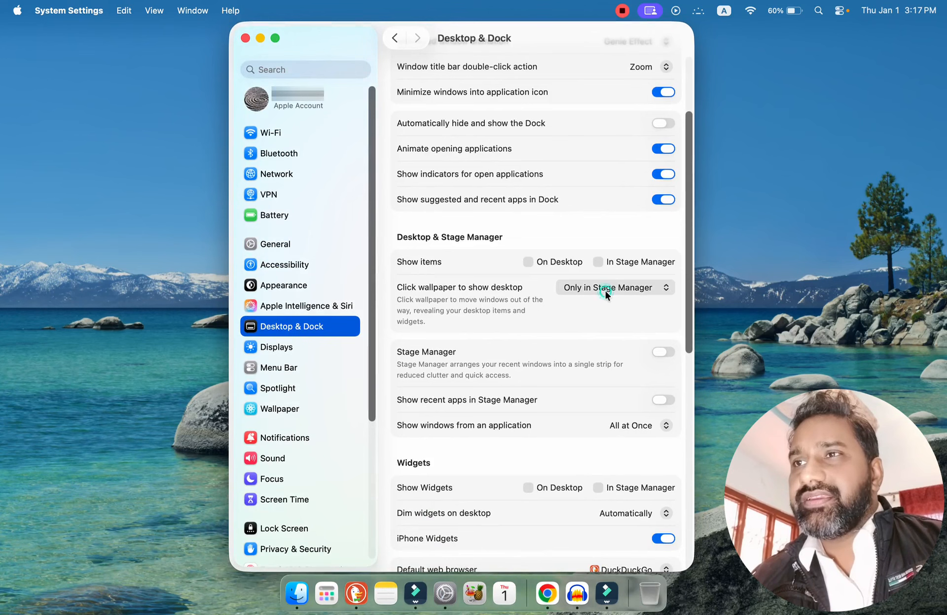
left_click(605, 290)
left_click(589, 272)
left_click(813, 266)
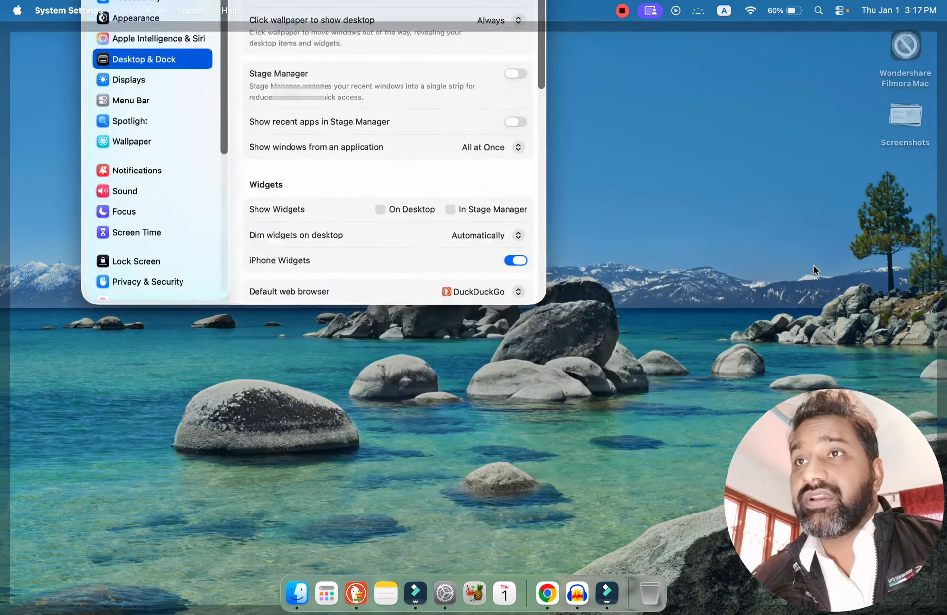
left_click(788, 268)
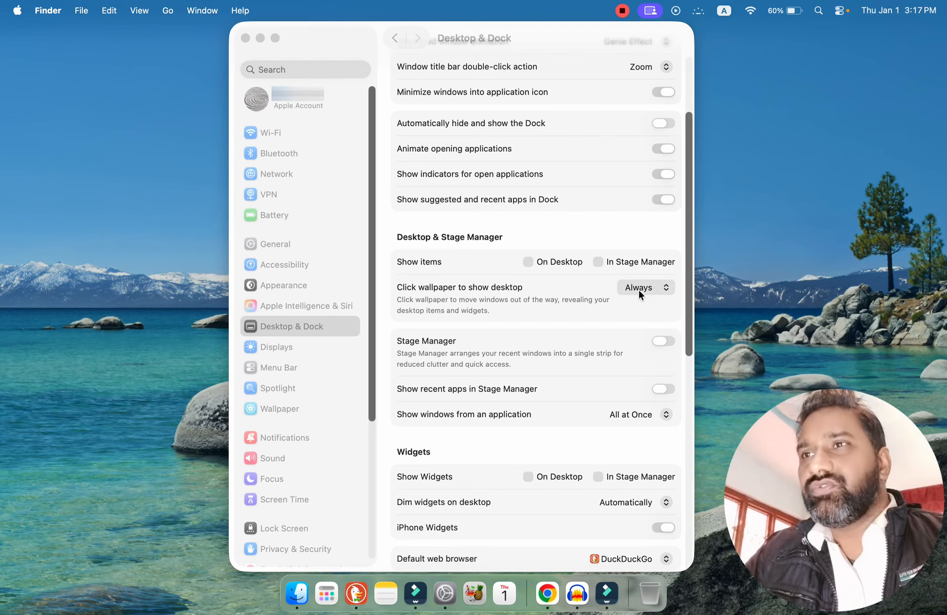
left_click(769, 257)
left_click(779, 259)
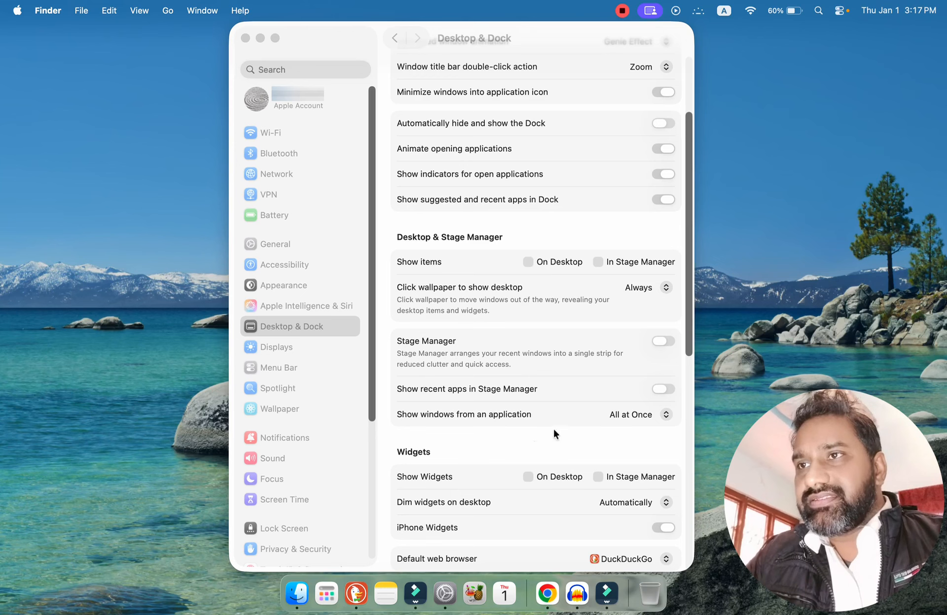
Review the Windows and Mission Control options at the end of Desktop & Dock, including Hot Corners.
left_click(688, 345)
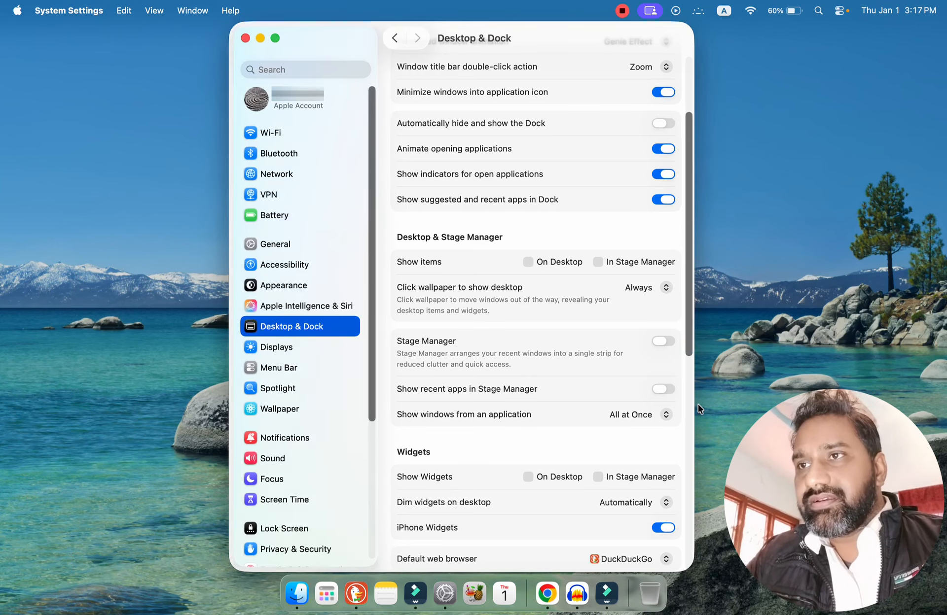
left_click(688, 395)
left_click_drag(688, 379, 735, 381)
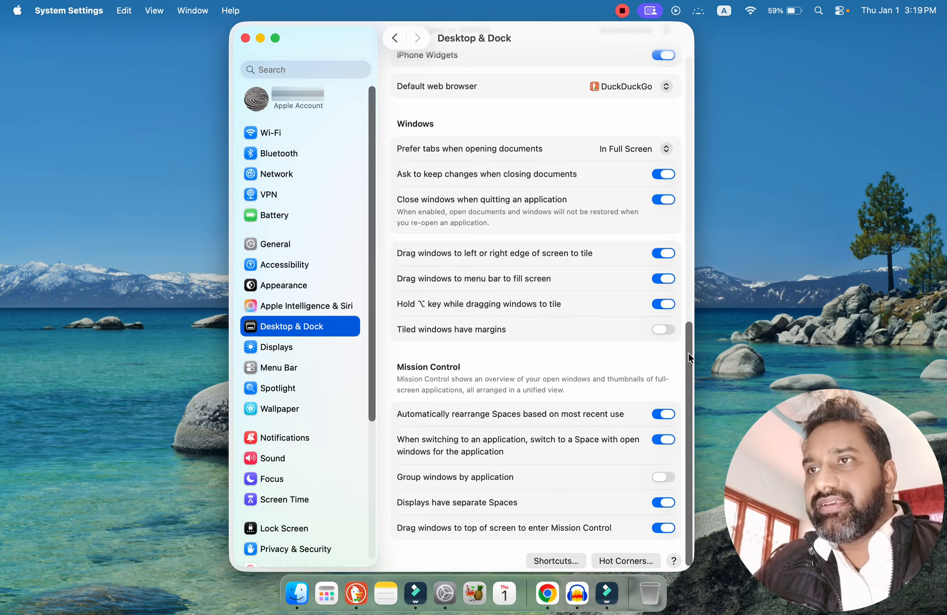
scroll(692, 433, "down", 1)
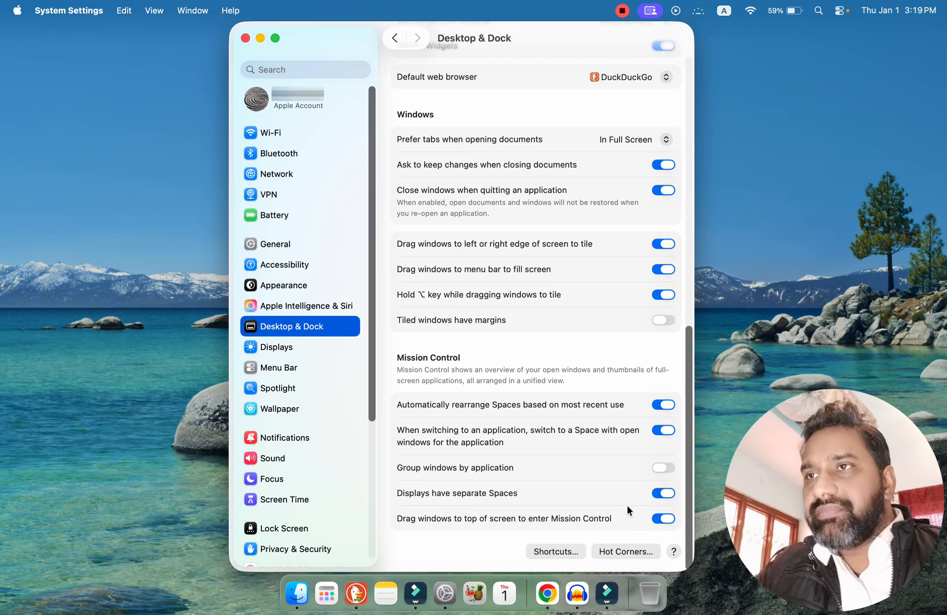
left_click(616, 551)
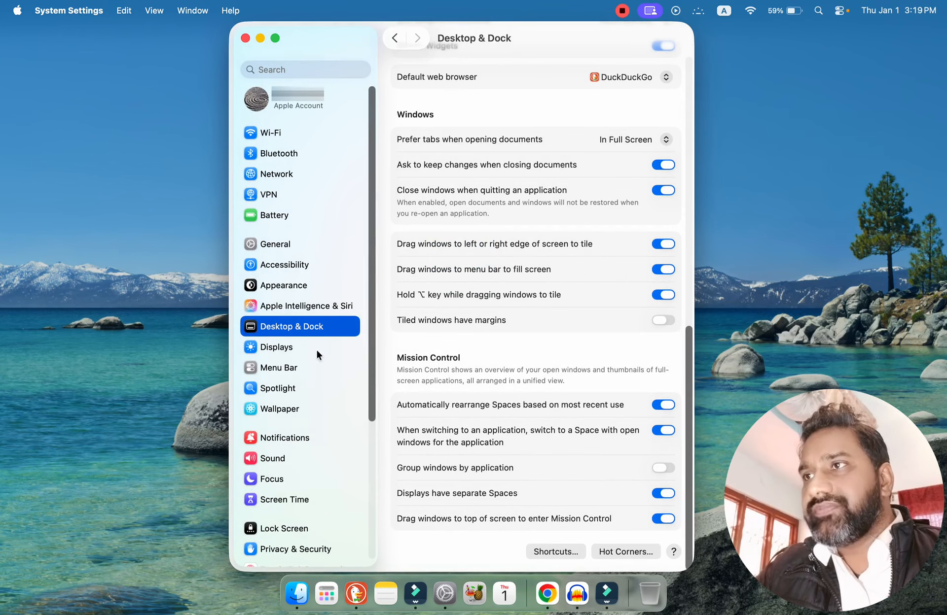
Leave the Desktop & Dock settings and open the Displays settings.
left_click(394, 39)
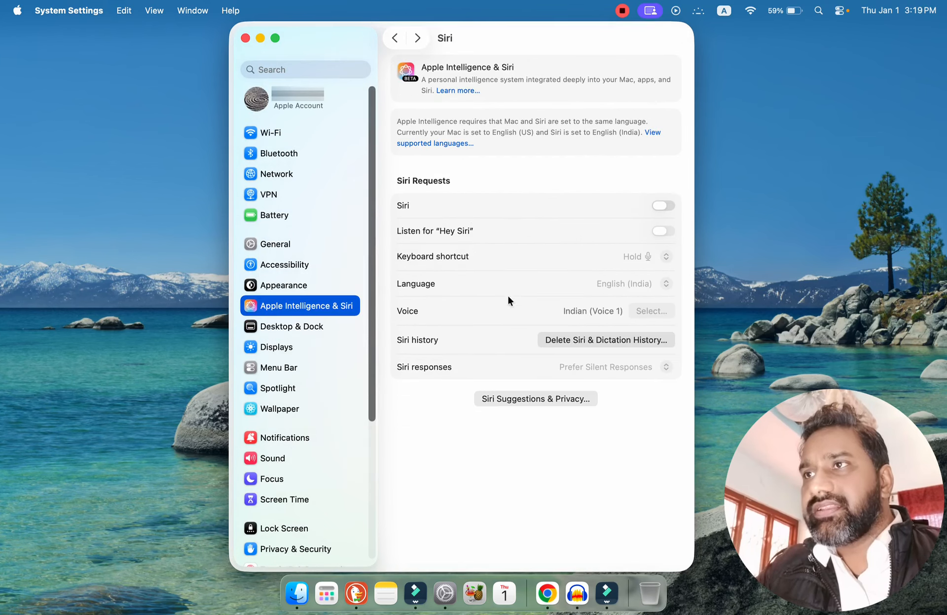
left_click(286, 347)
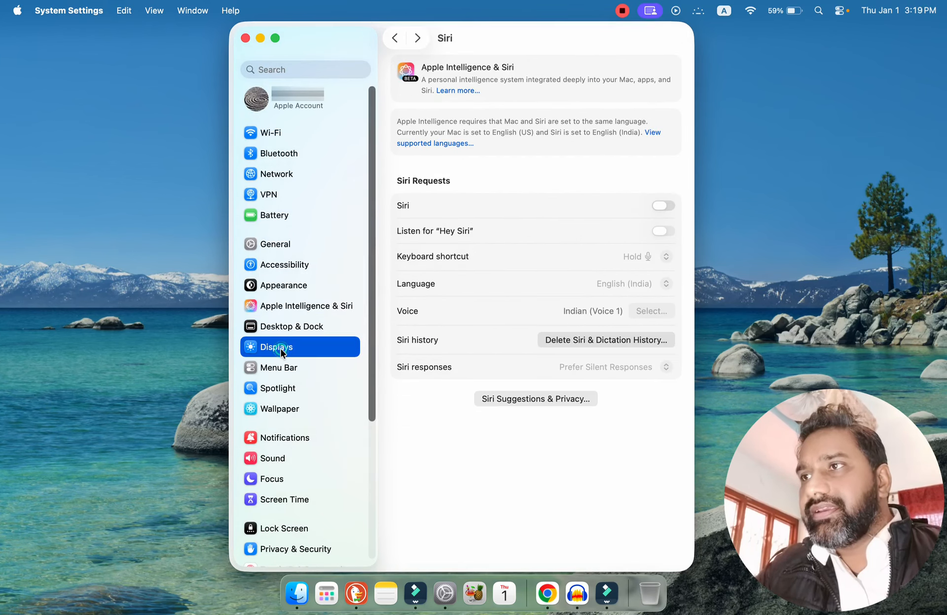
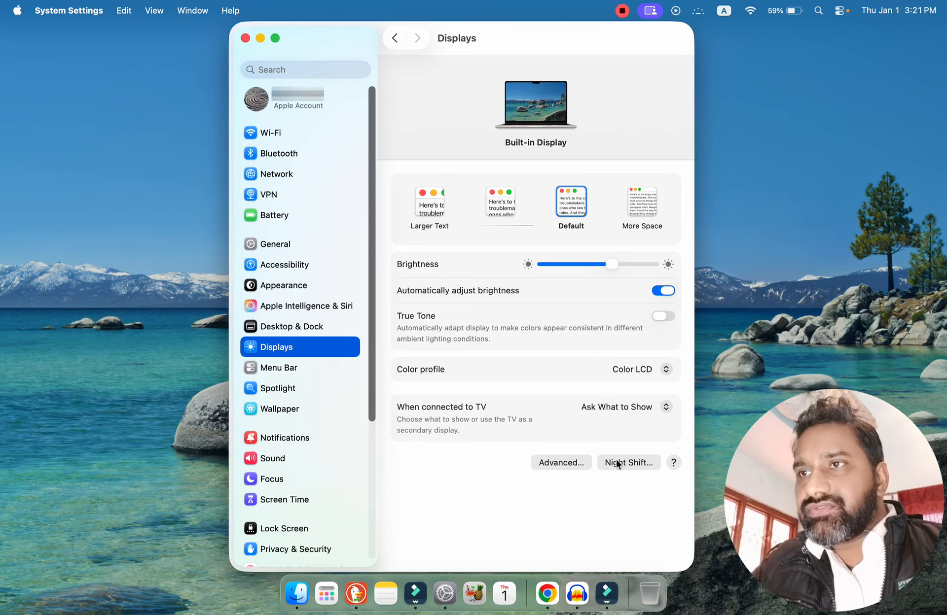
Review the Advanced and Night Shift options of the Displays settings, closing each dialog without changes.
left_click(562, 463)
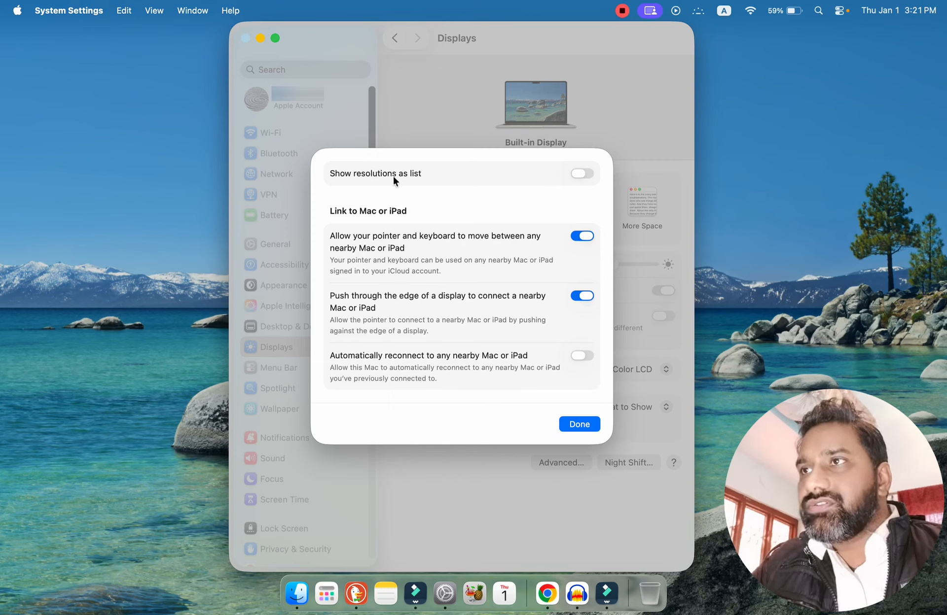
left_click(591, 423)
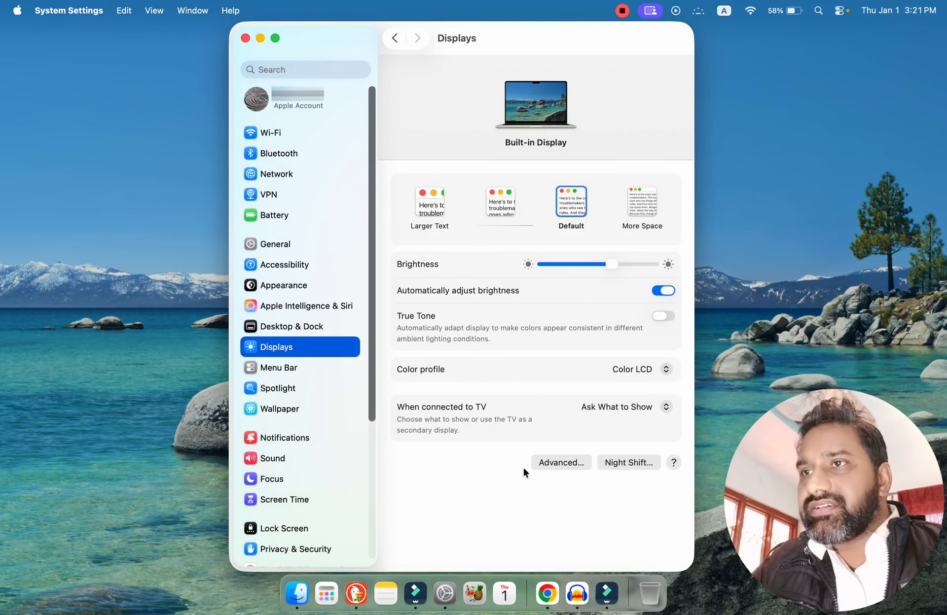
left_click(622, 463)
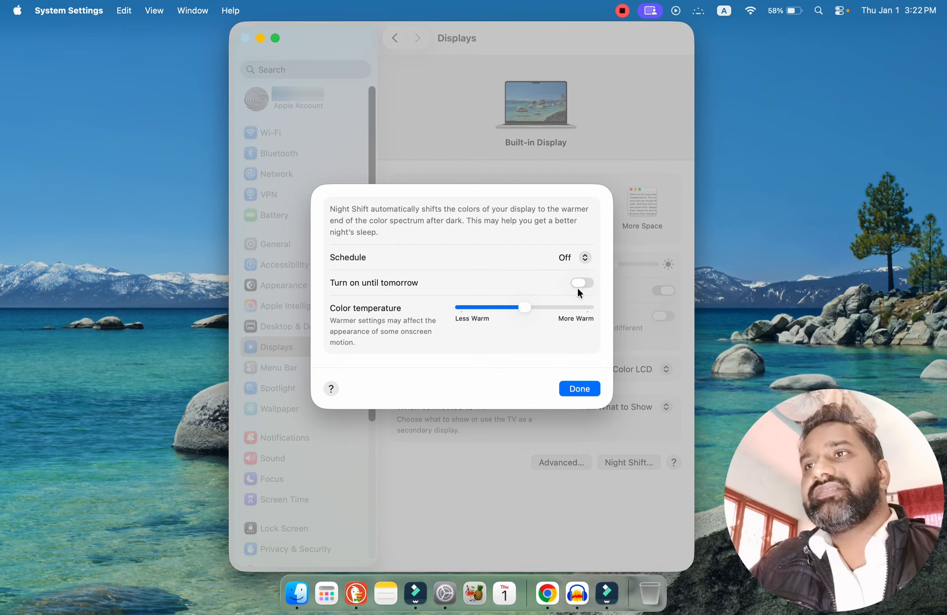
left_click(586, 390)
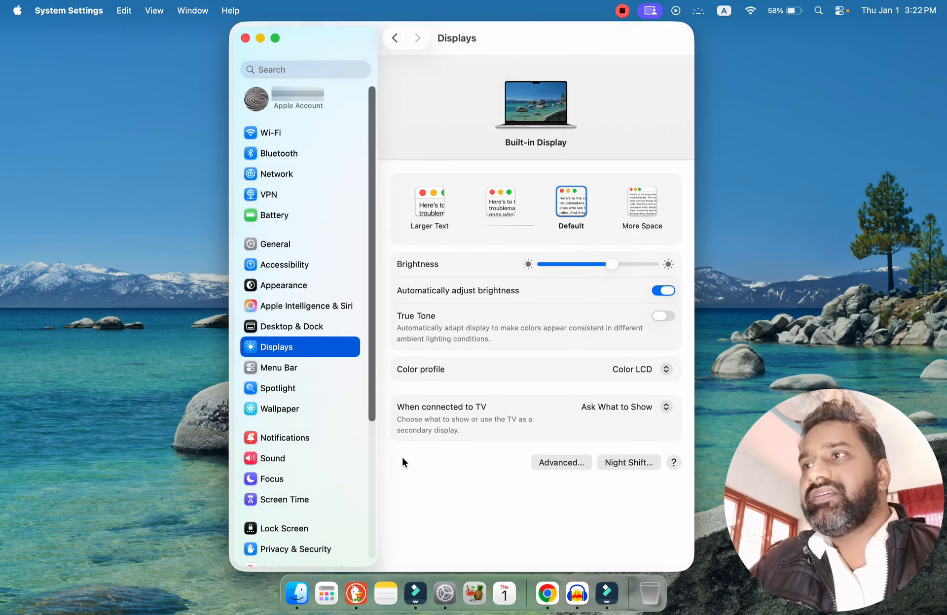
Open the Menu Bar settings and check the choices for recent documents, applications, and servers, keeping 10.
left_click(277, 370)
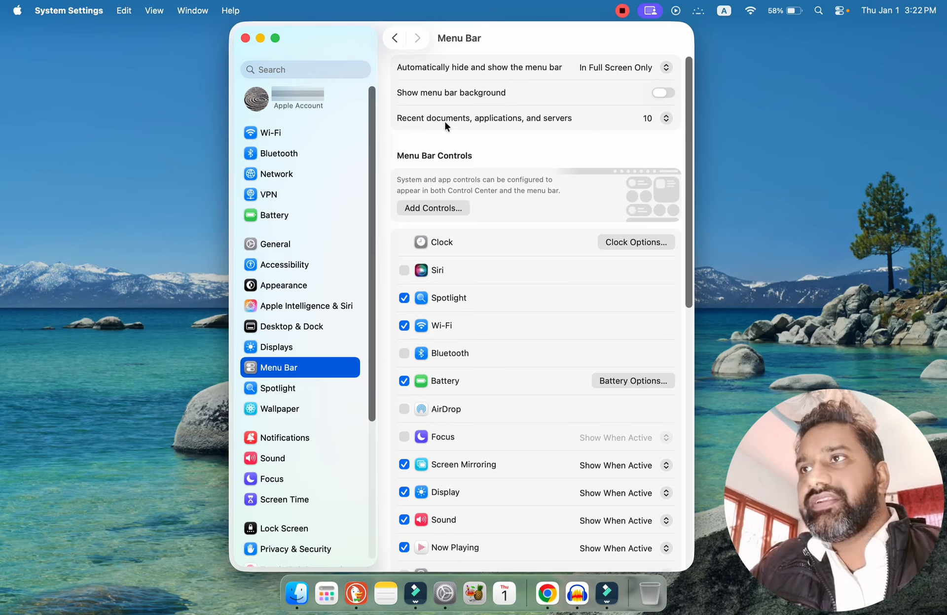
left_click(663, 119)
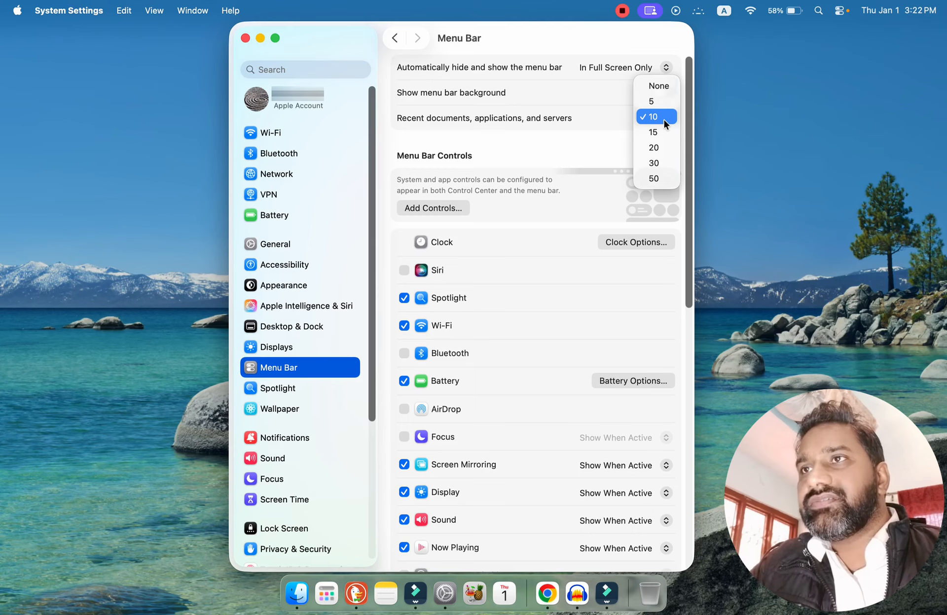
left_click(662, 117)
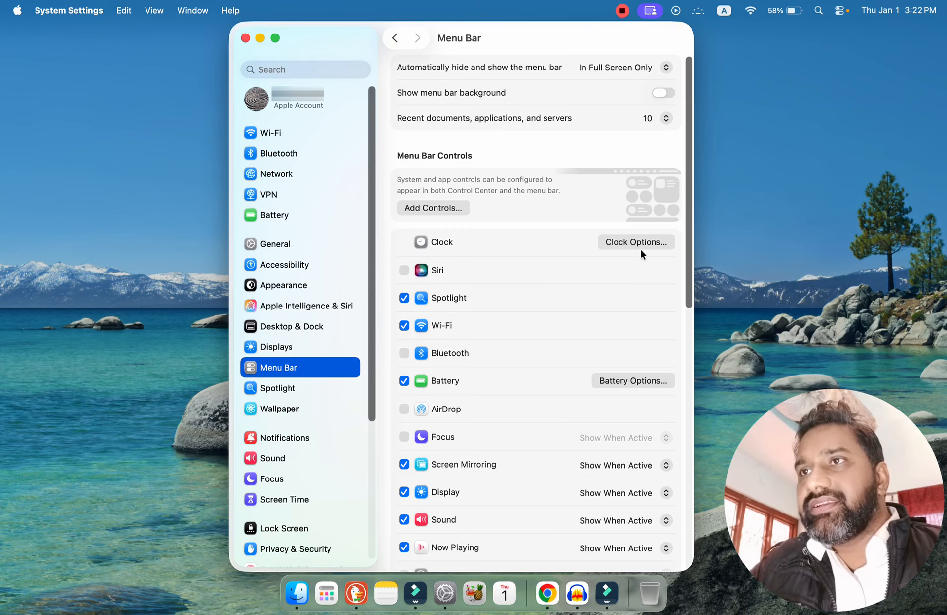
Remove Spotlight from the menu bar to demonstrate its control, and add it back.
left_click_drag(688, 293, 703, 209)
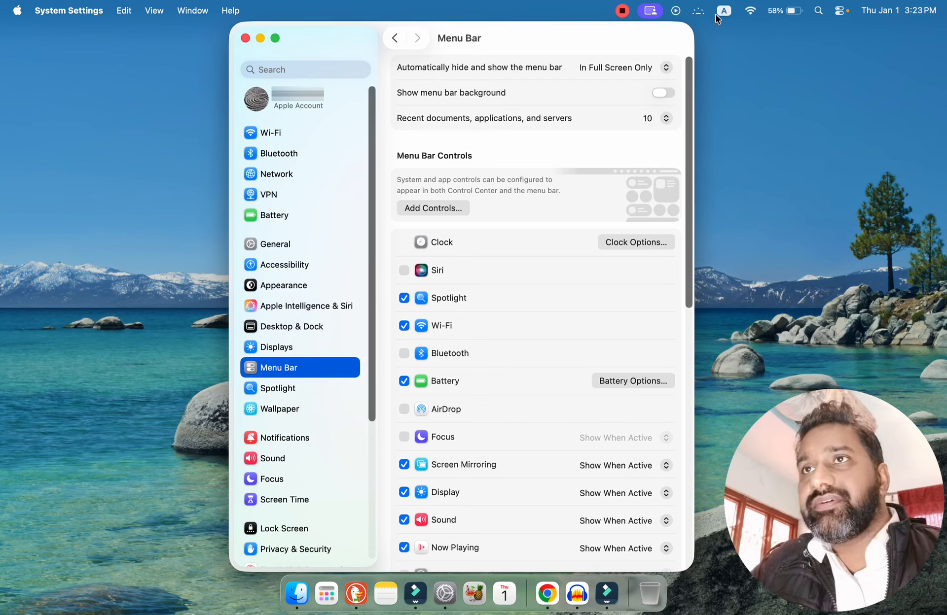
left_click(820, 13)
left_click(823, 13)
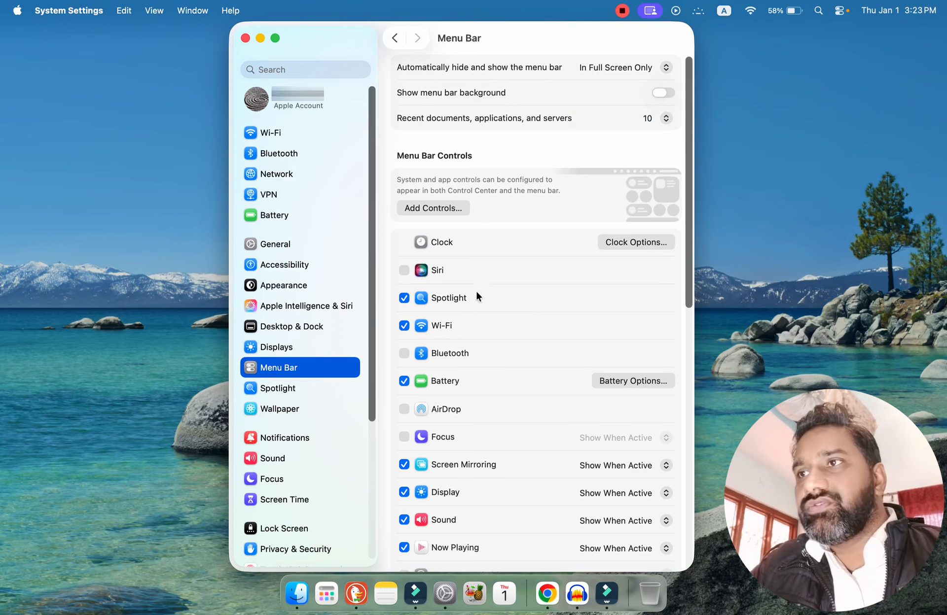
left_click(404, 299)
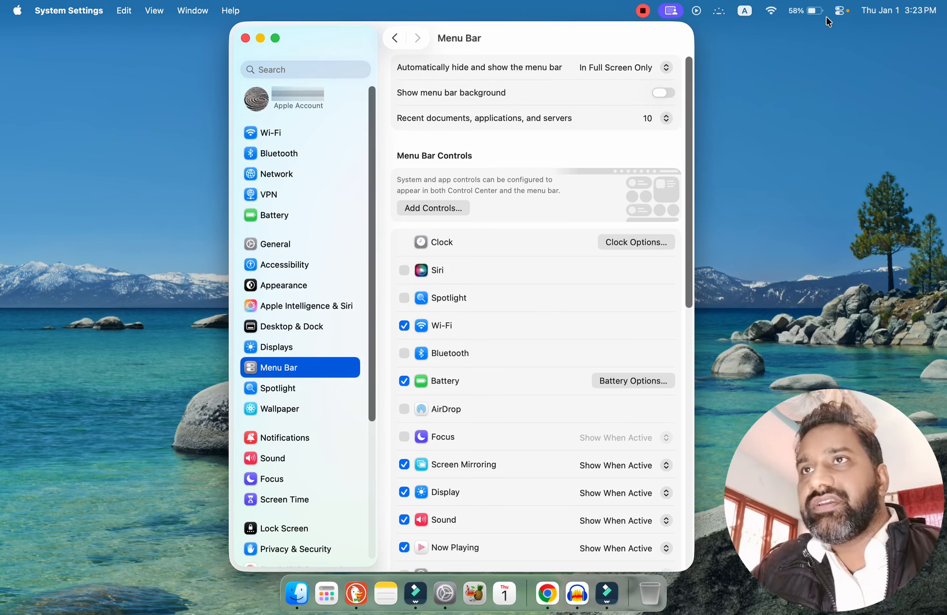
left_click(401, 299)
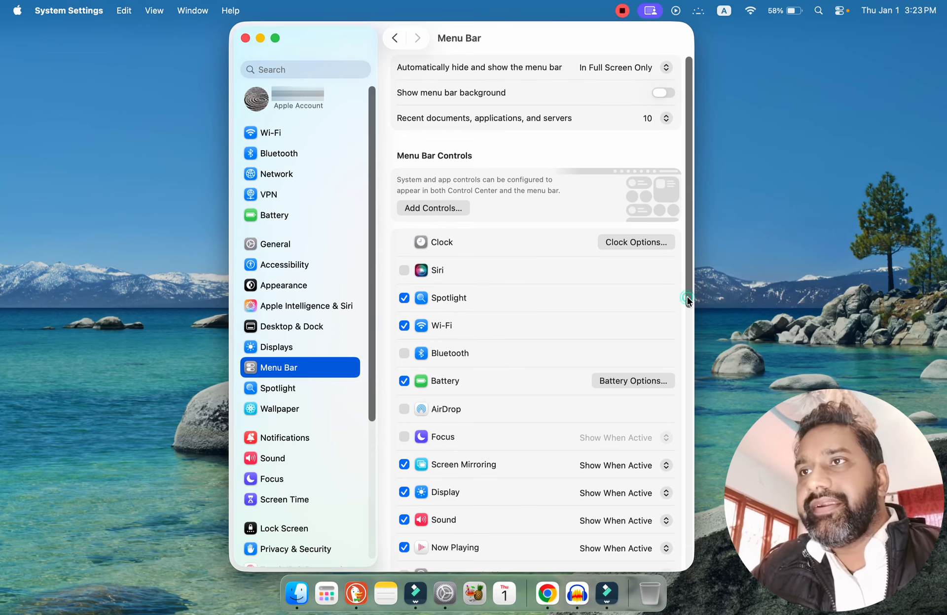
Review the remaining menu bar controls and the apps allowed in the menu bar, briefly opening and closing a Finder window.
left_click_drag(687, 296, 690, 363)
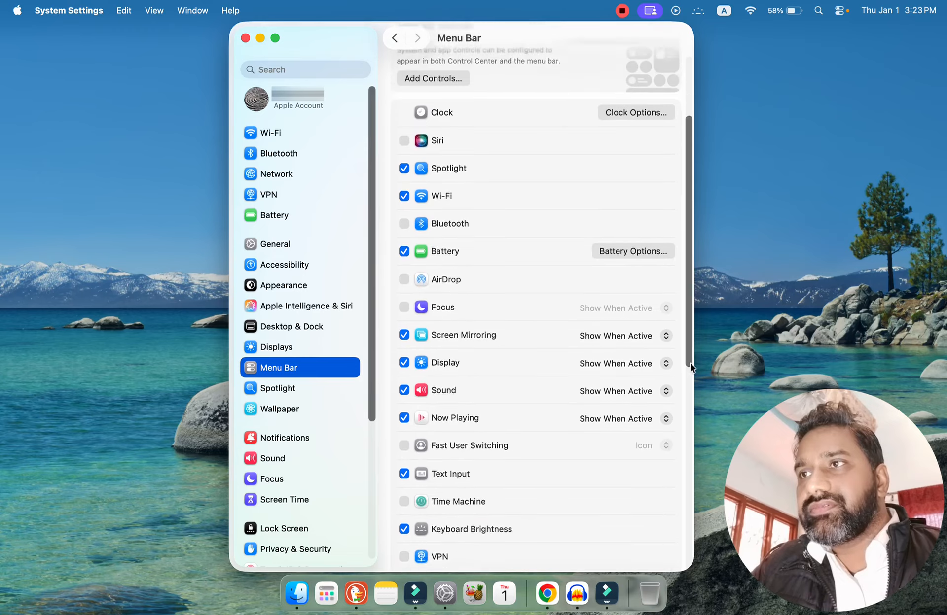
scroll(640, 474, "down", 10)
scroll(665, 539, "down", 5)
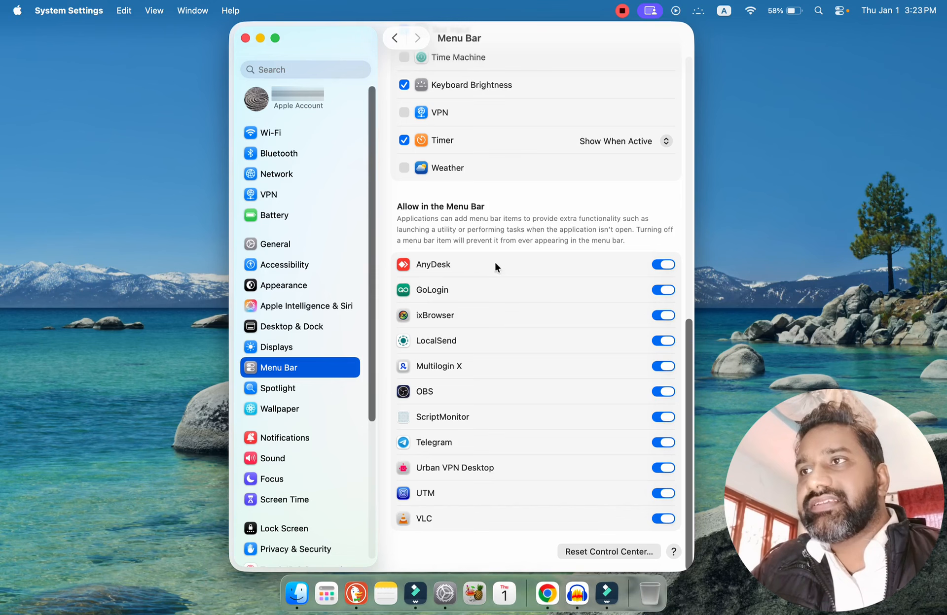
left_click(297, 594)
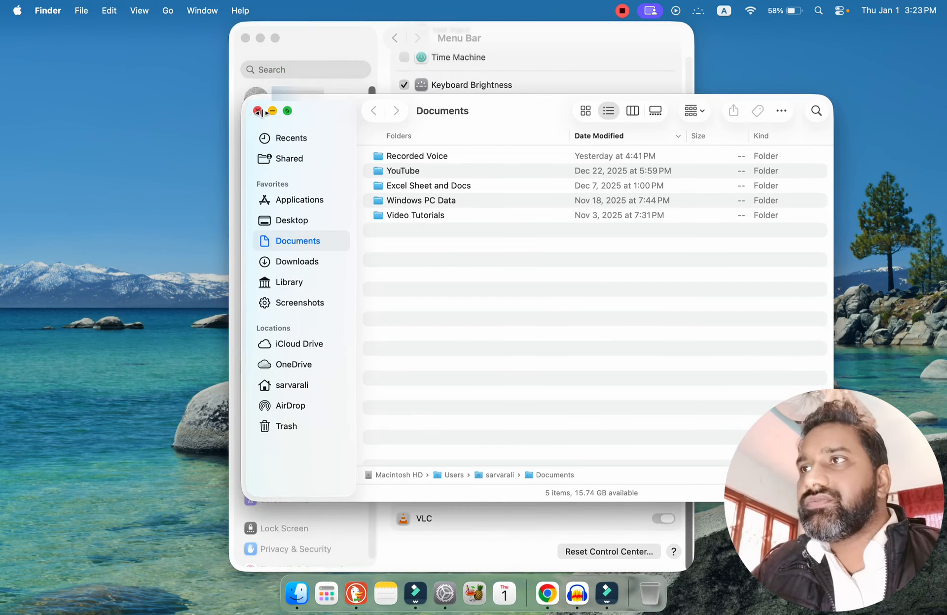
left_click(257, 112)
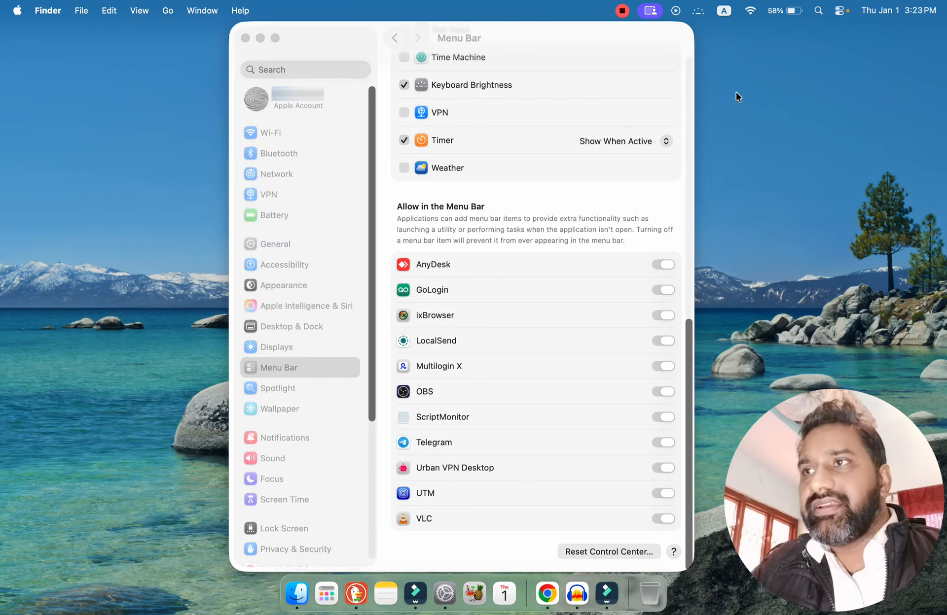
left_click(607, 173)
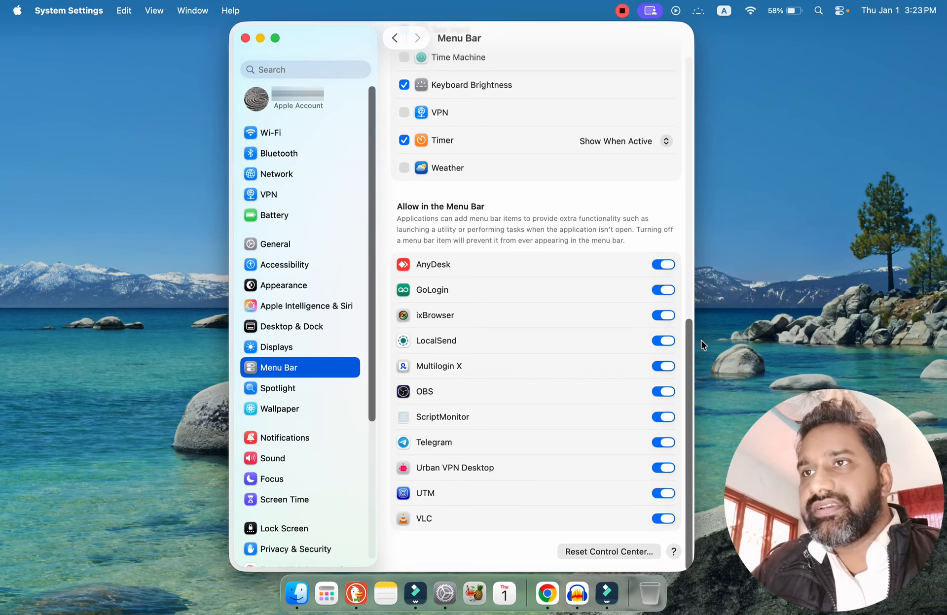
Check the Reset Control Center confirmation at the end of the Menu Bar settings and cancel it.
left_click_drag(691, 381, 613, 547)
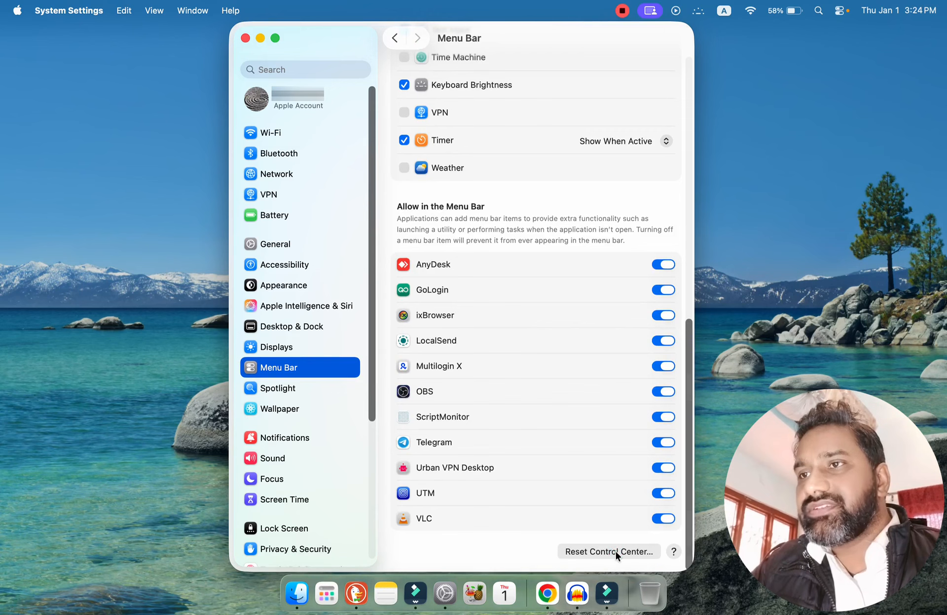
left_click(616, 552)
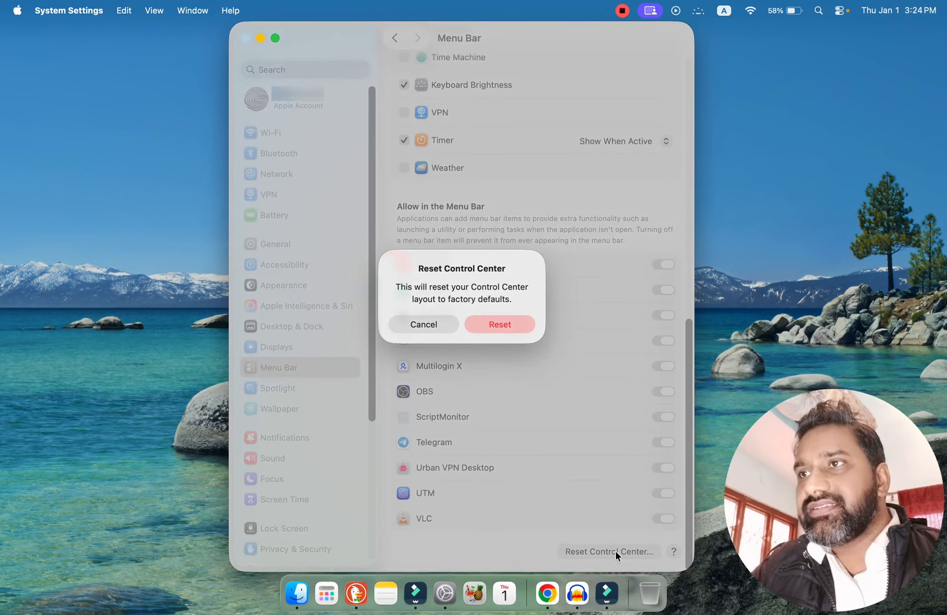
left_click(424, 325)
Open the Spotlight settings and review the search options, app, system and clipboard results, and the Search Privacy locations.
left_click(278, 388)
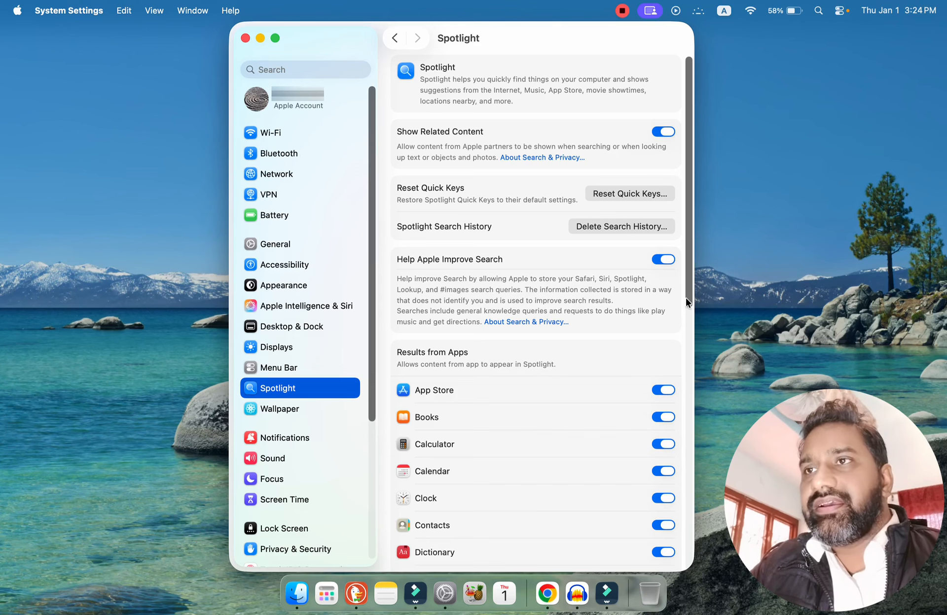
scroll(688, 306, "down", 2)
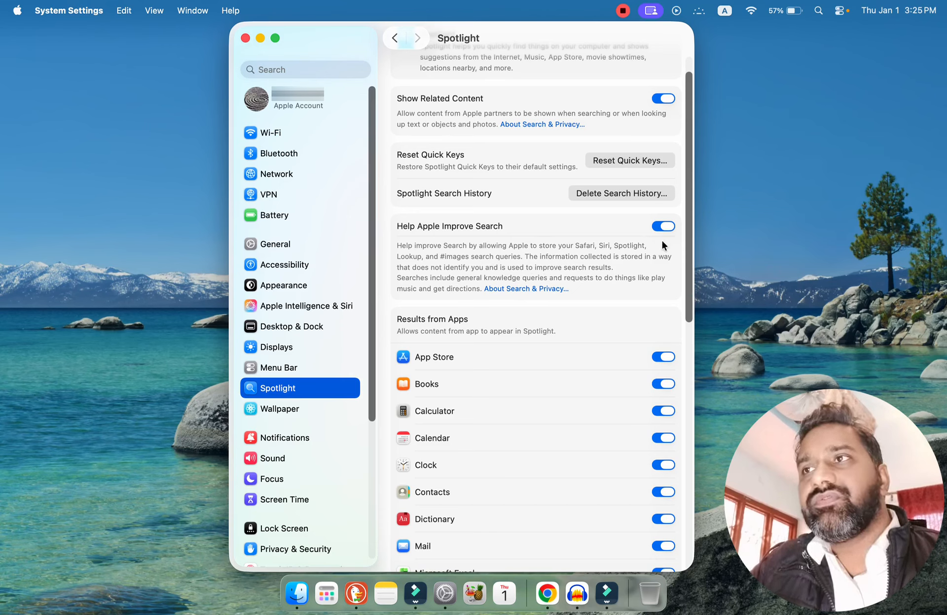
left_click_drag(688, 263, 694, 241)
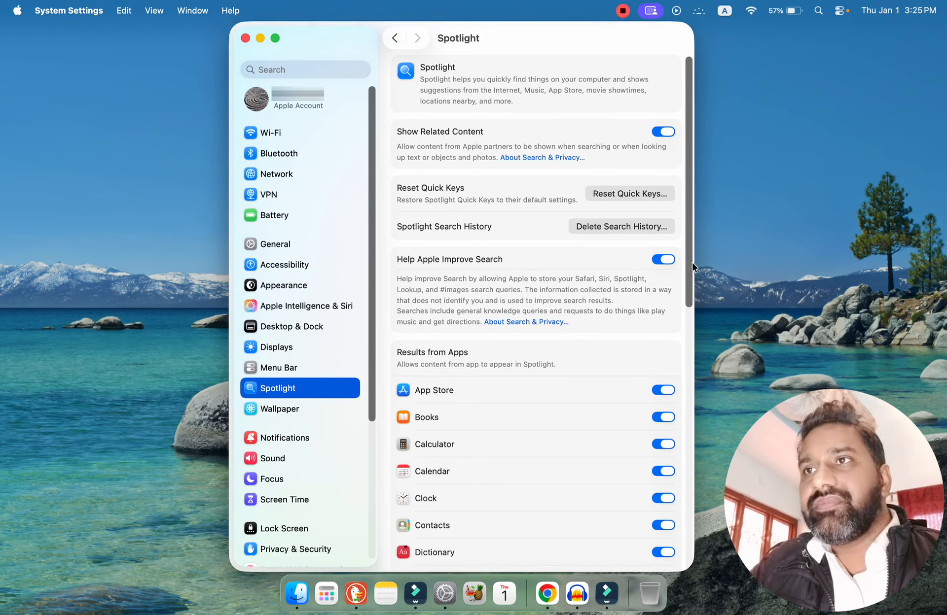
scroll(689, 345, "down", 5)
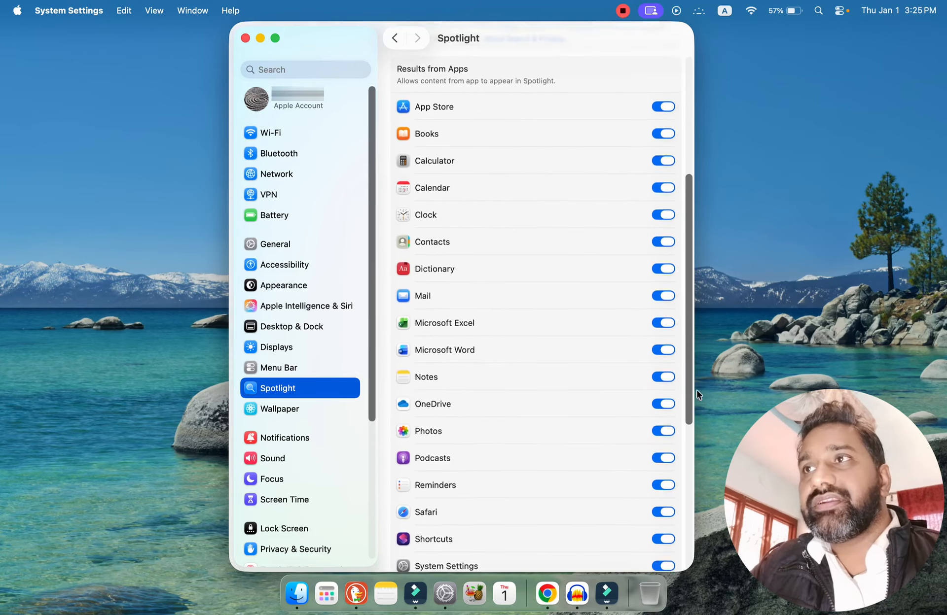
scroll(696, 389, "up", 5)
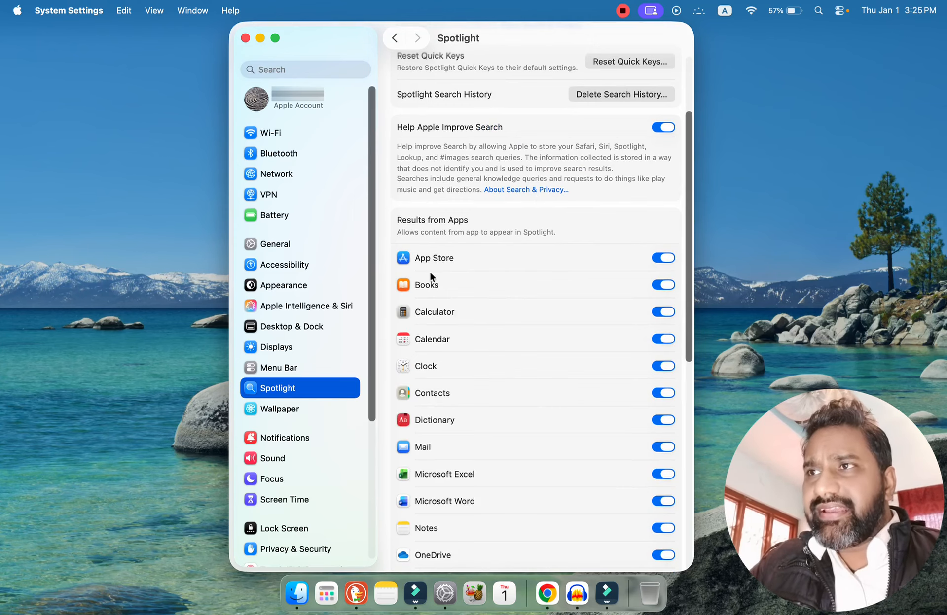
left_click_drag(687, 336, 710, 540)
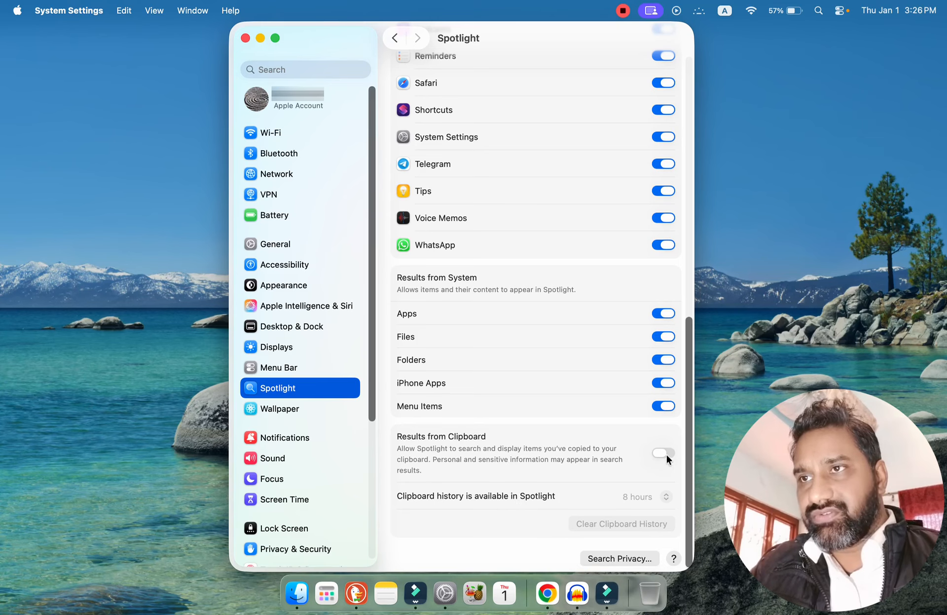
left_click(617, 562)
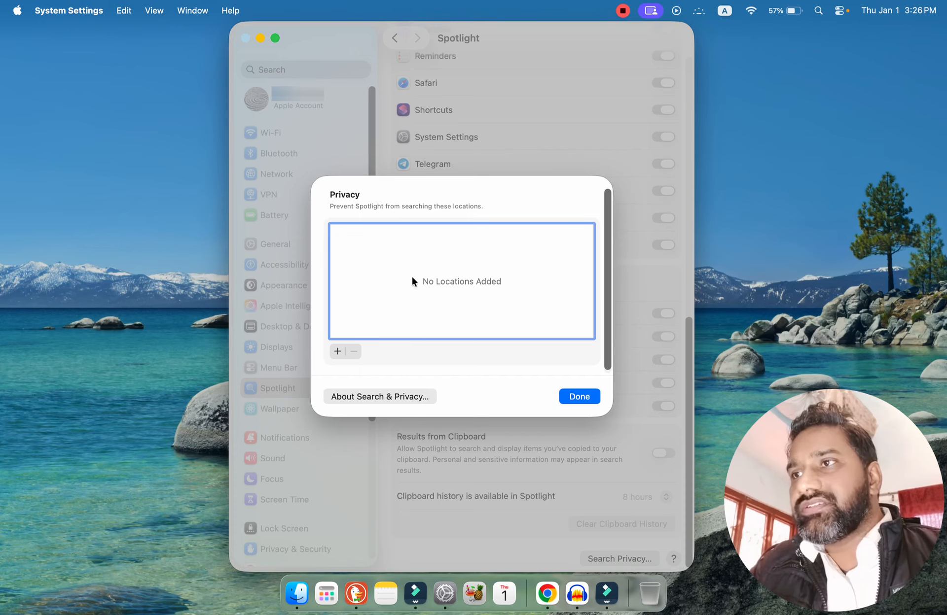
left_click(575, 396)
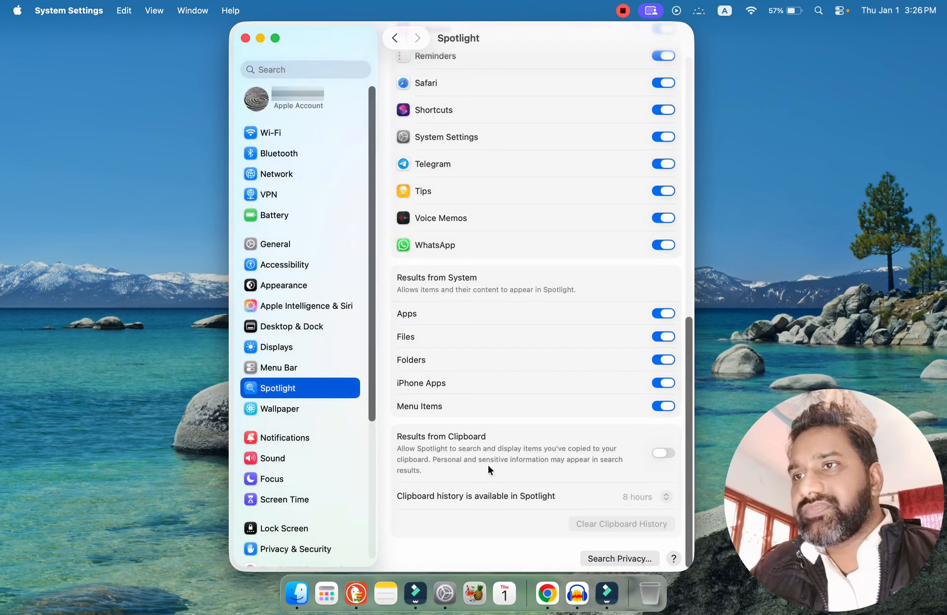
Open the Wallpaper settings and set the screen saver to start After 3 hours.
left_click(279, 413)
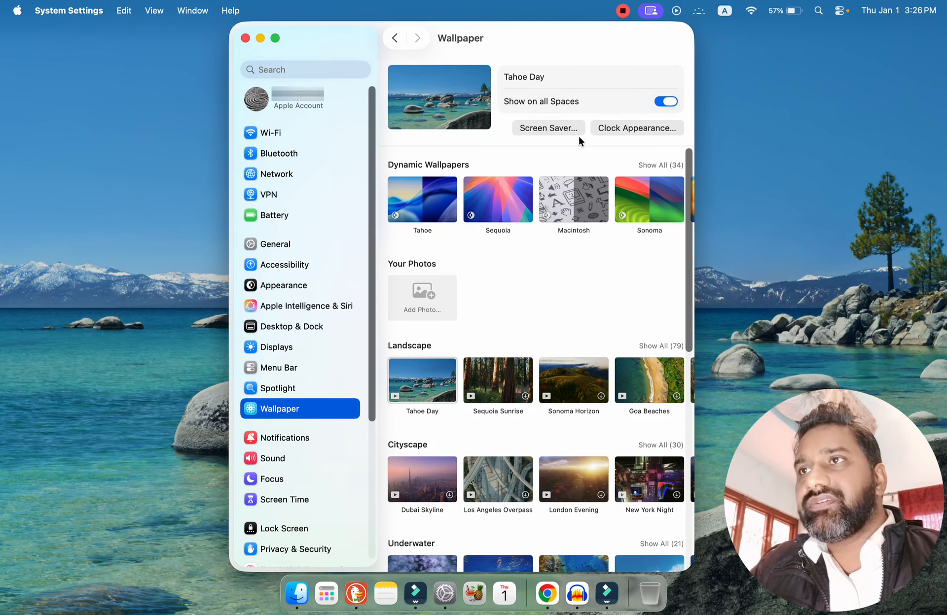
left_click(561, 129)
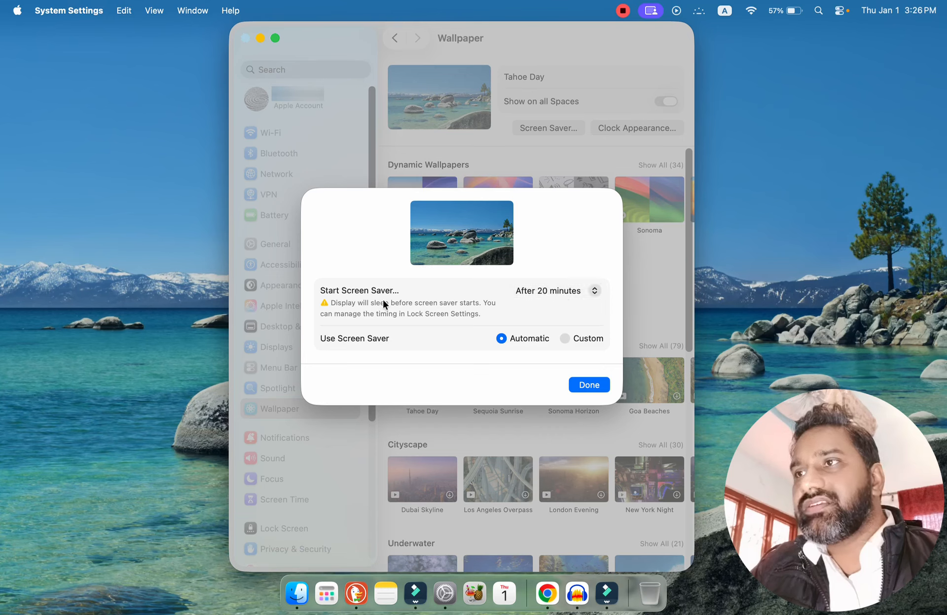
left_click(552, 291)
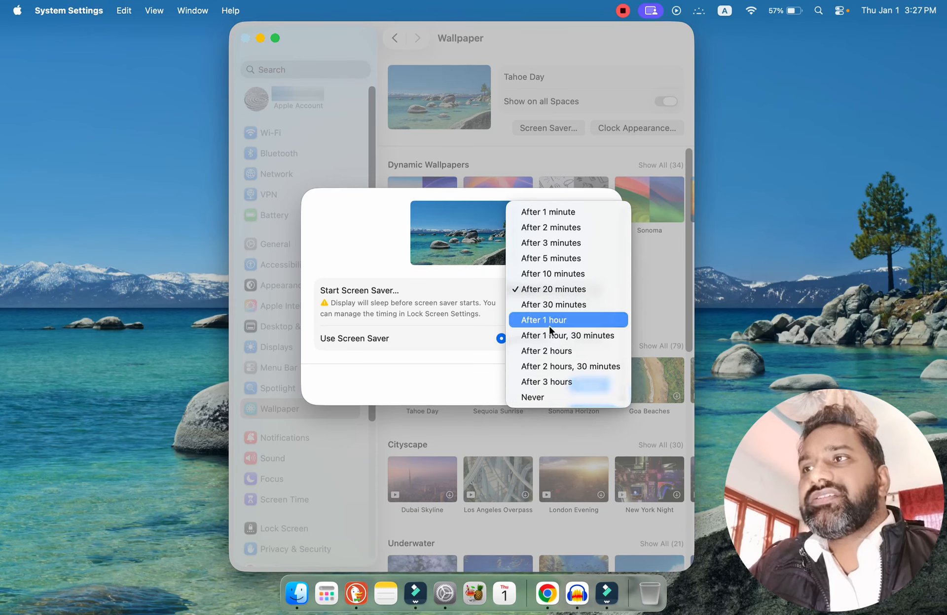
left_click(543, 383)
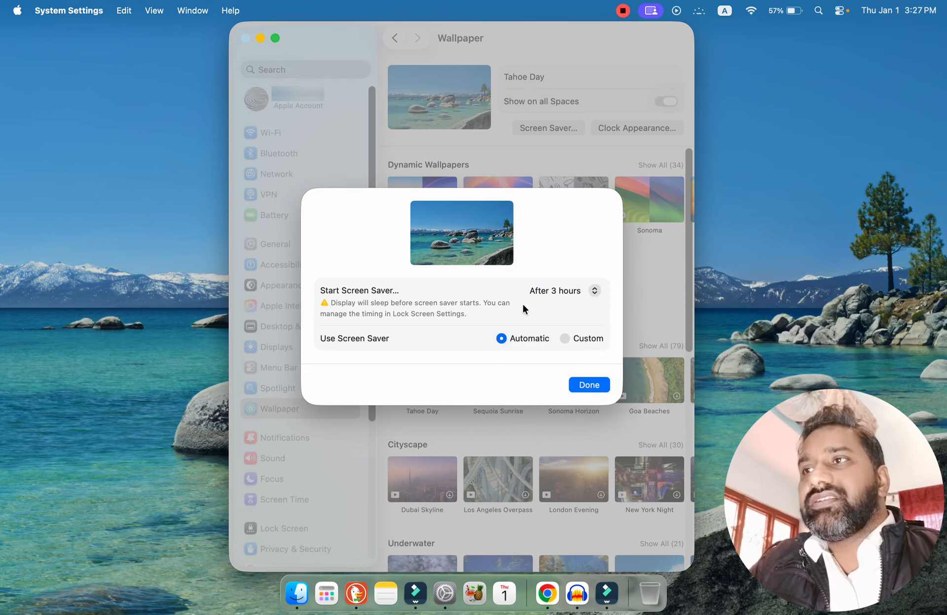
left_click(562, 291)
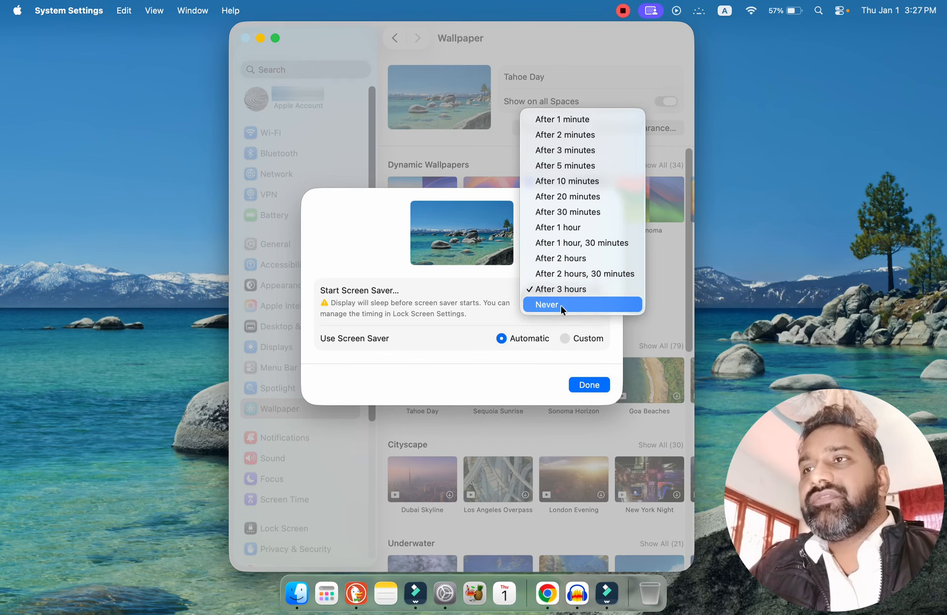
left_click(391, 352)
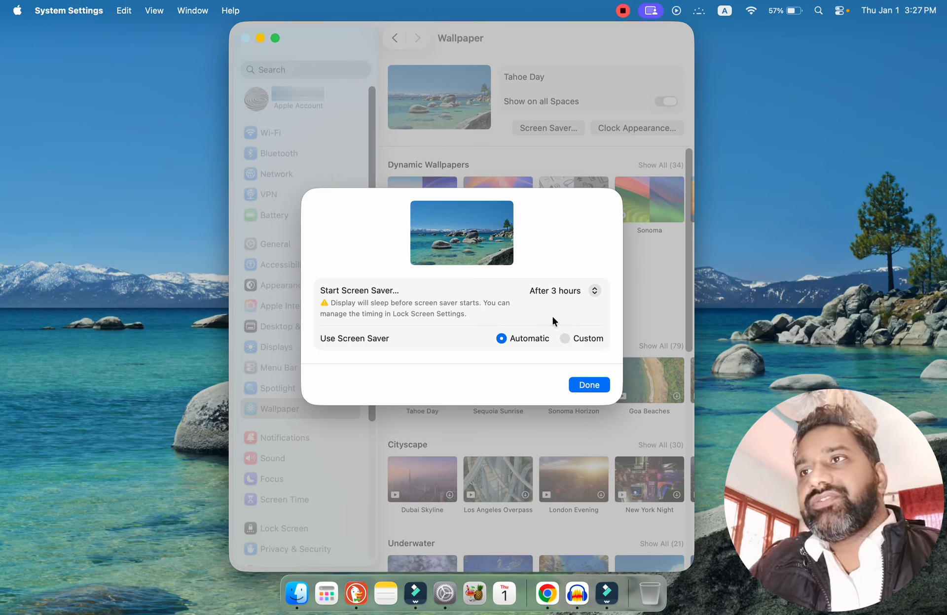
left_click(588, 385)
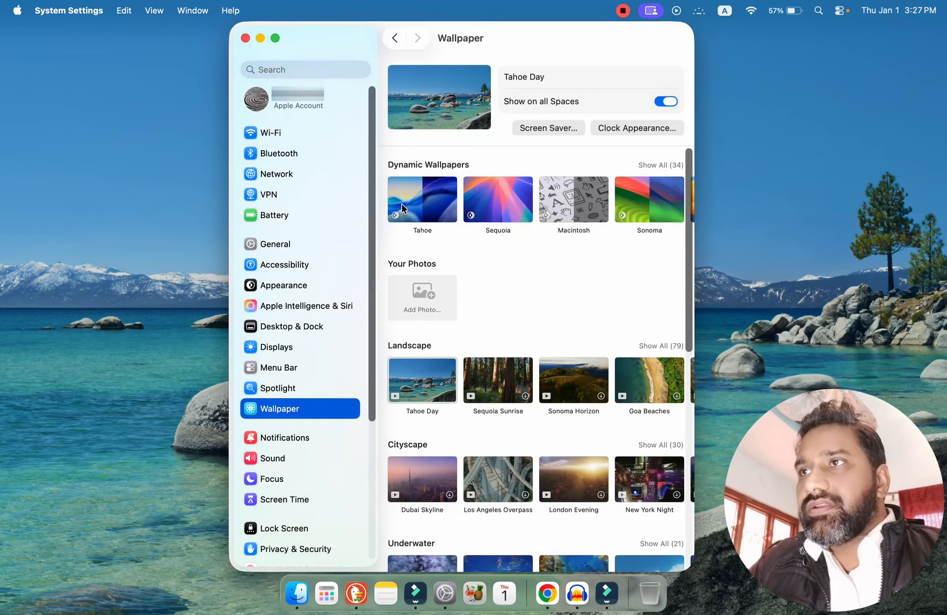
Try the Sequoia Sunrise landscape wallpaper and switch back to Tahoe Day.
mouse_move(452, 199)
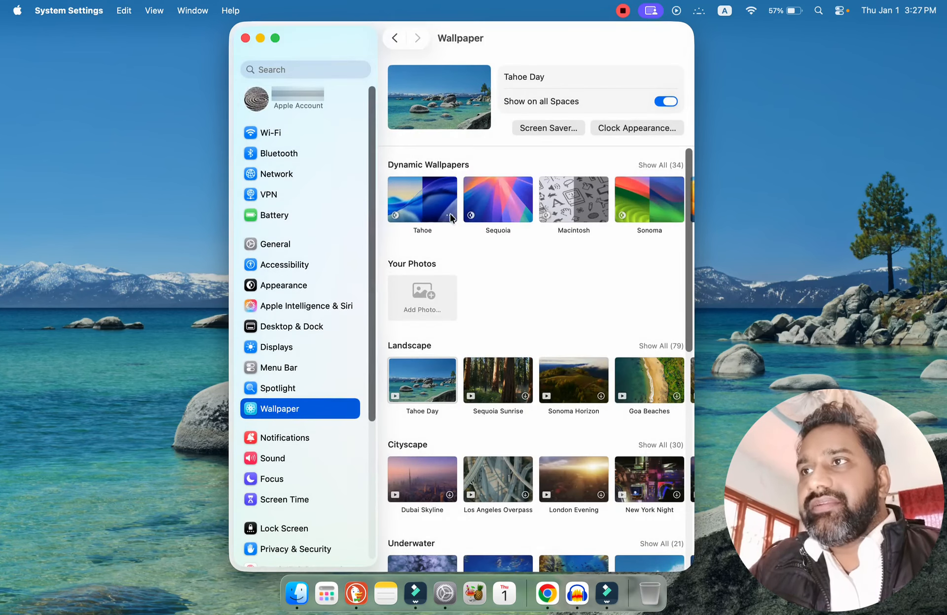
mouse_move(441, 109)
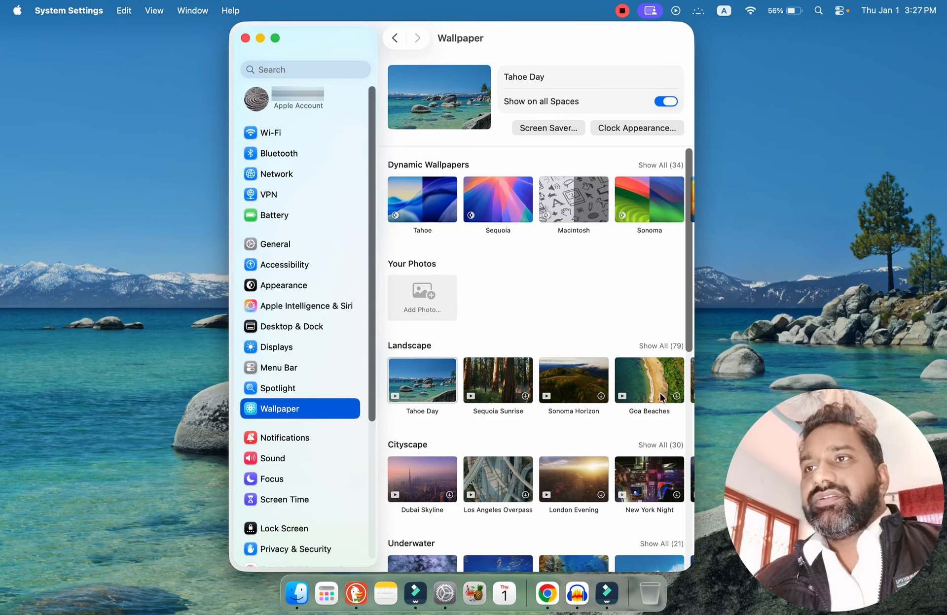
left_click(499, 383)
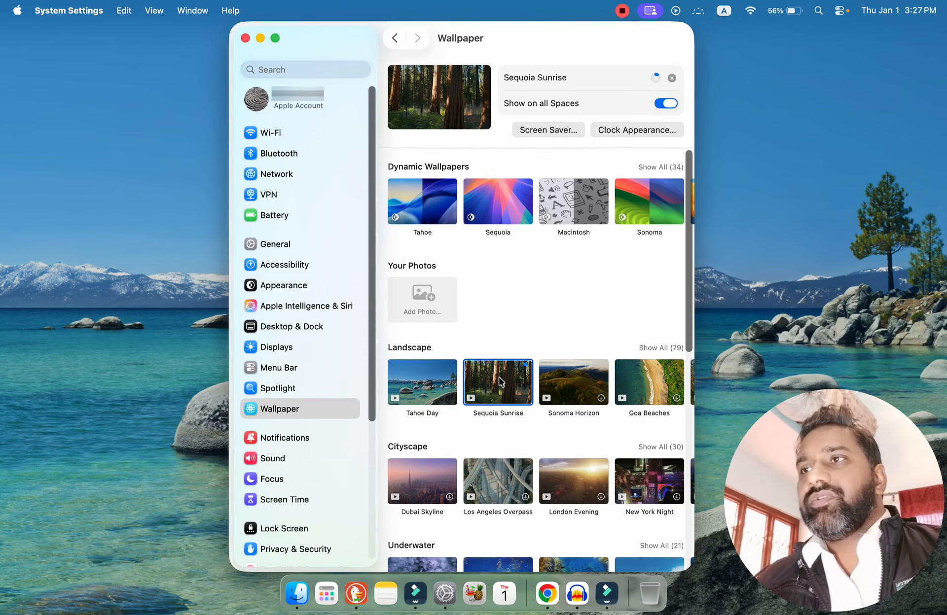
left_click_drag(690, 341, 722, 172)
left_click(428, 382)
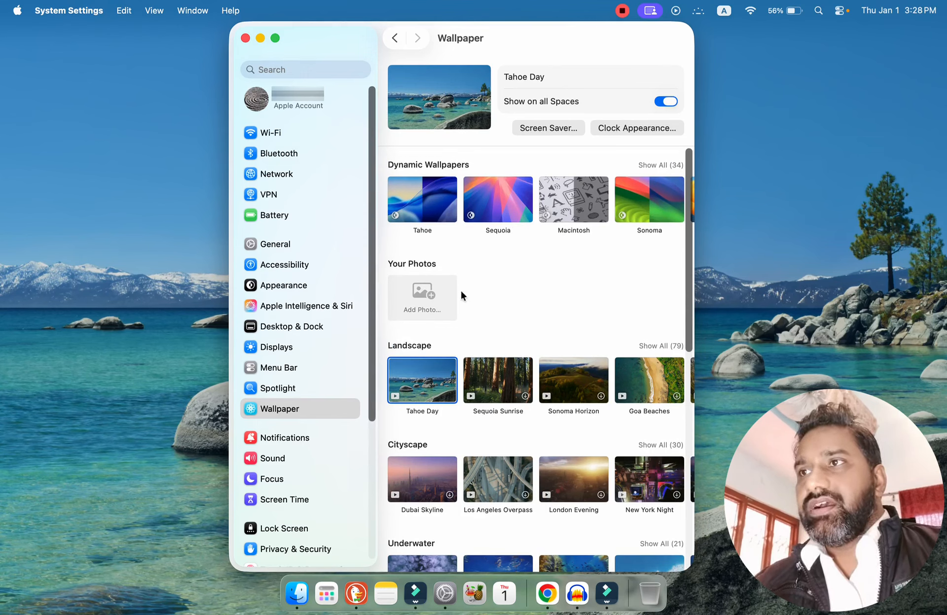
Check the Add Photo source options and review the remaining wallpaper categories down to Colors.
left_click(422, 295)
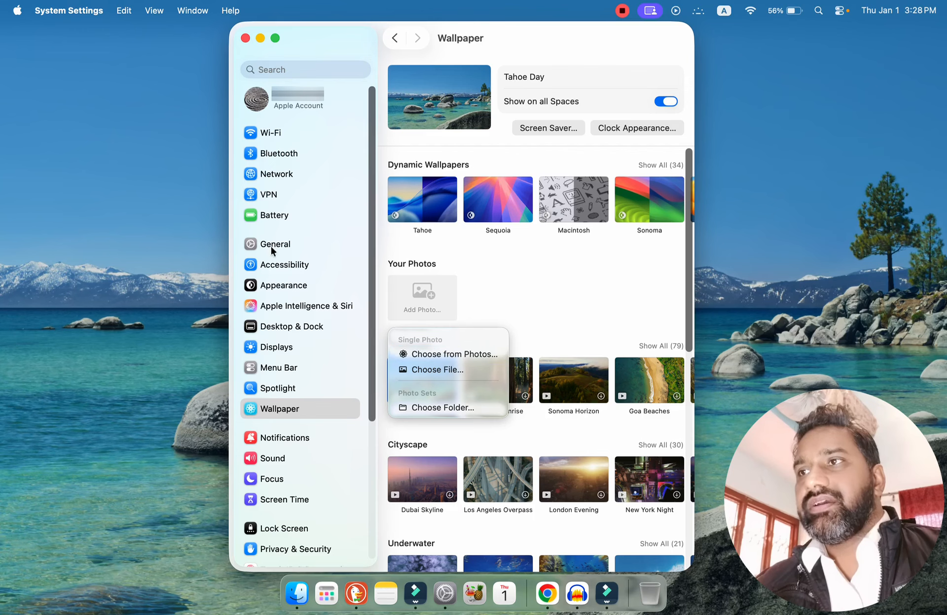
left_click(529, 296)
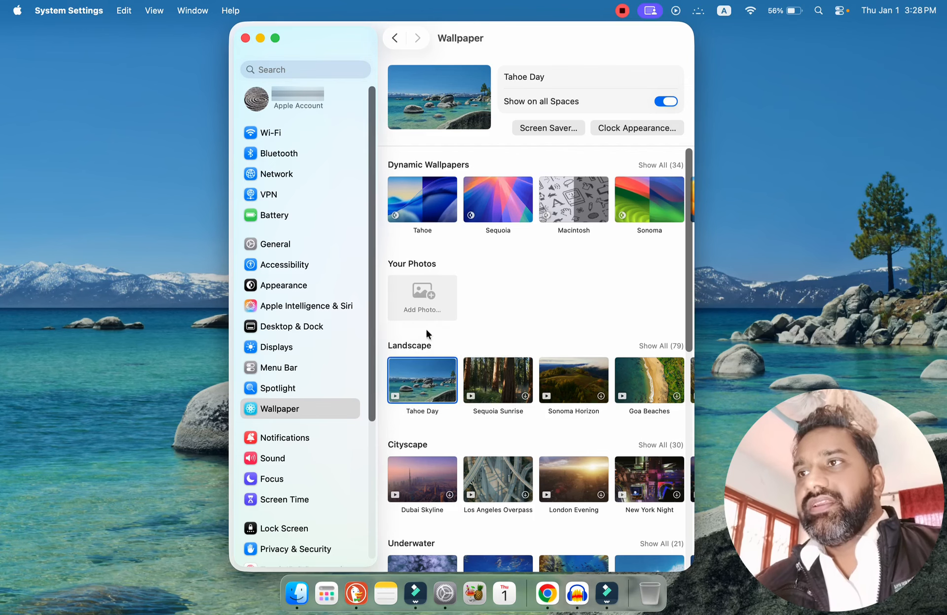
left_click_drag(690, 328, 719, 546)
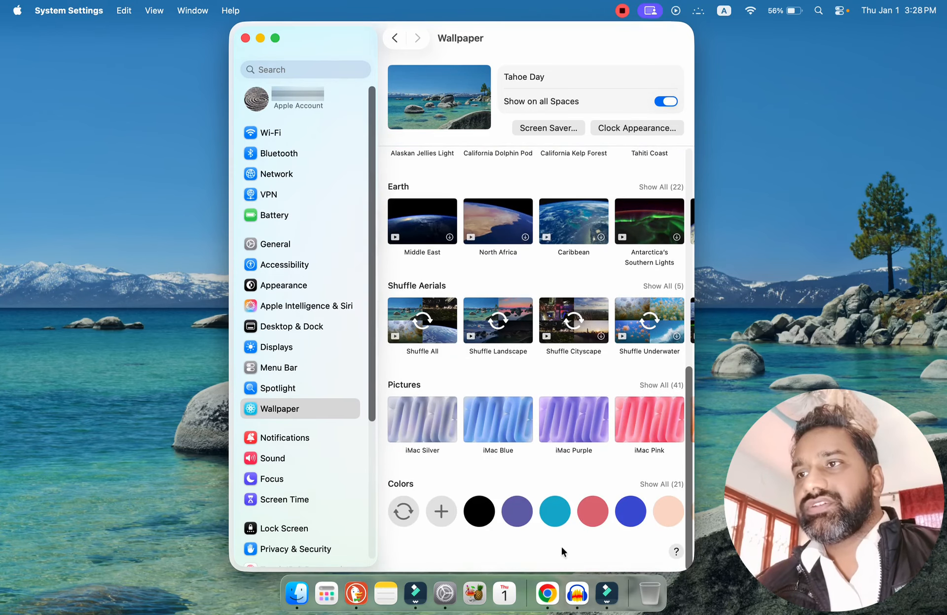
left_click_drag(691, 536, 753, 173)
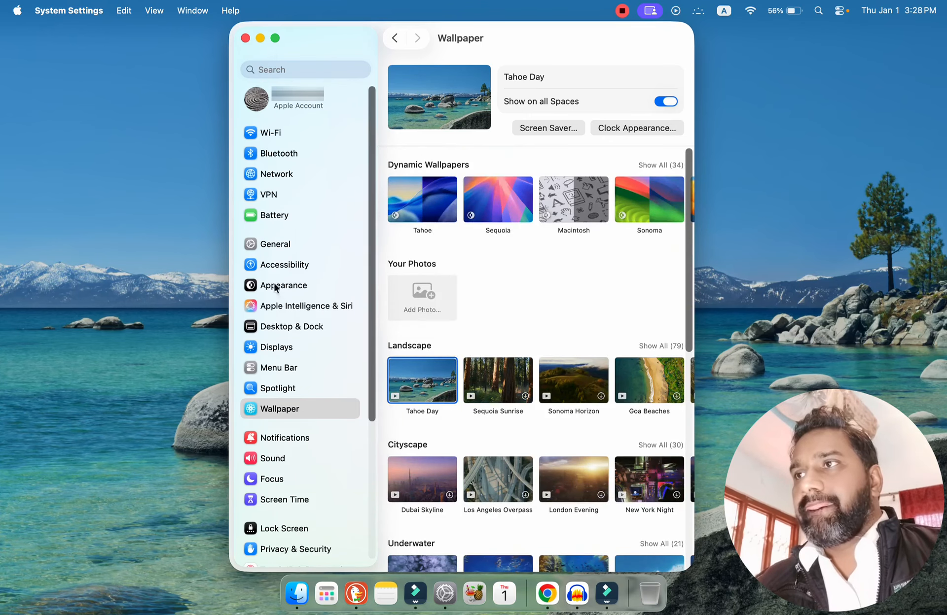
left_click(282, 412)
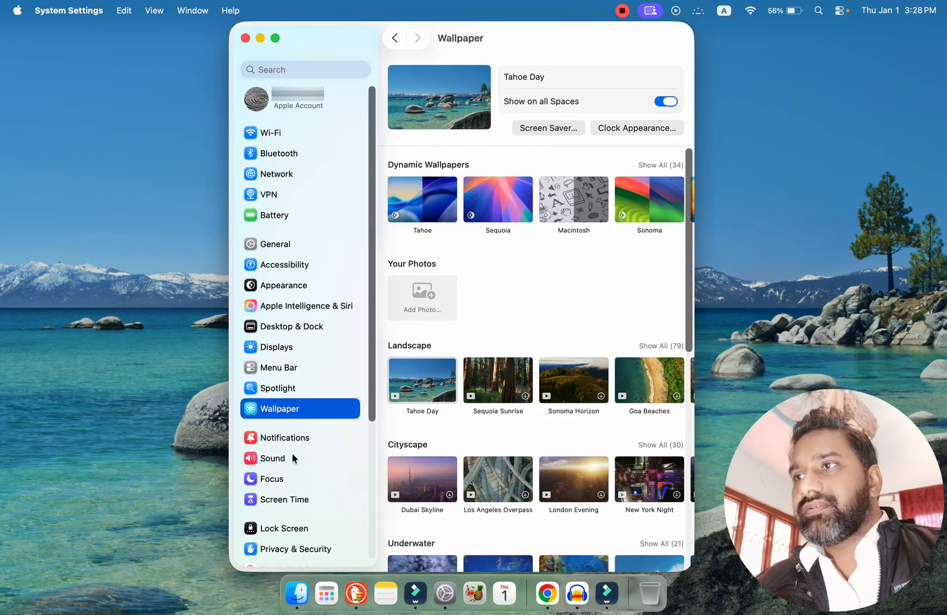
Open the Notifications settings and review the Notification Center options and the per-app notification settings of AnyDesk and Brave Browser.
left_click(284, 438)
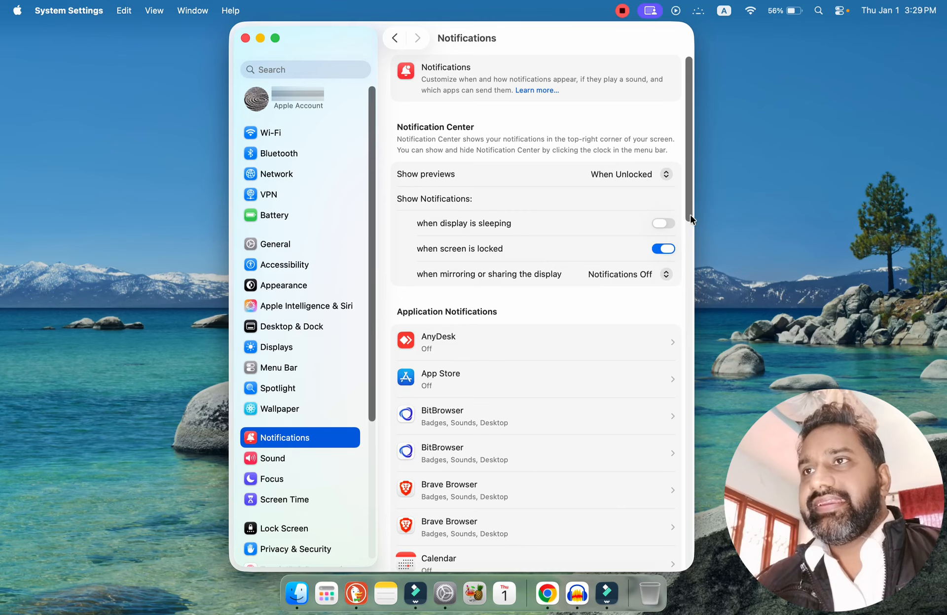
left_click_drag(690, 215, 697, 277)
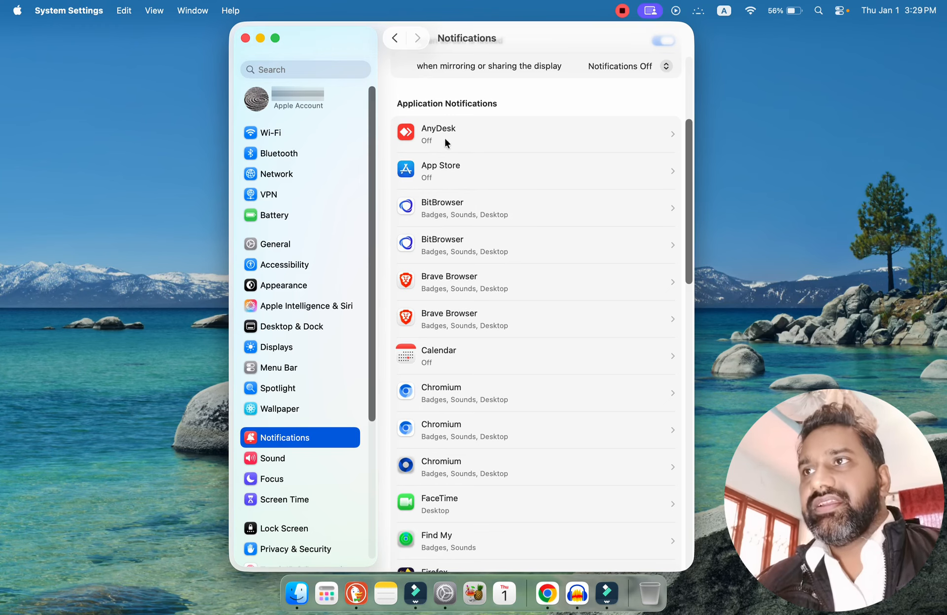
left_click(467, 140)
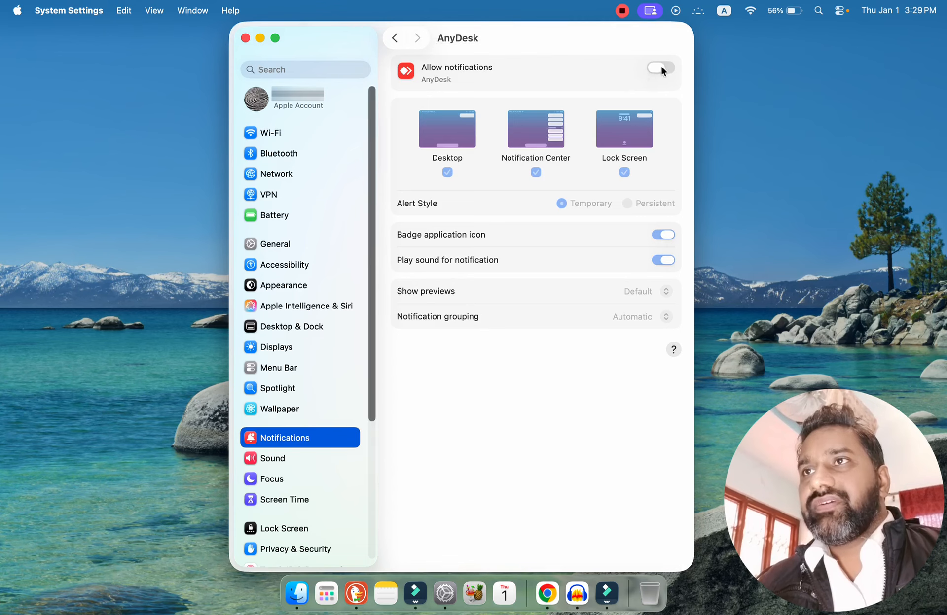
left_click(396, 40)
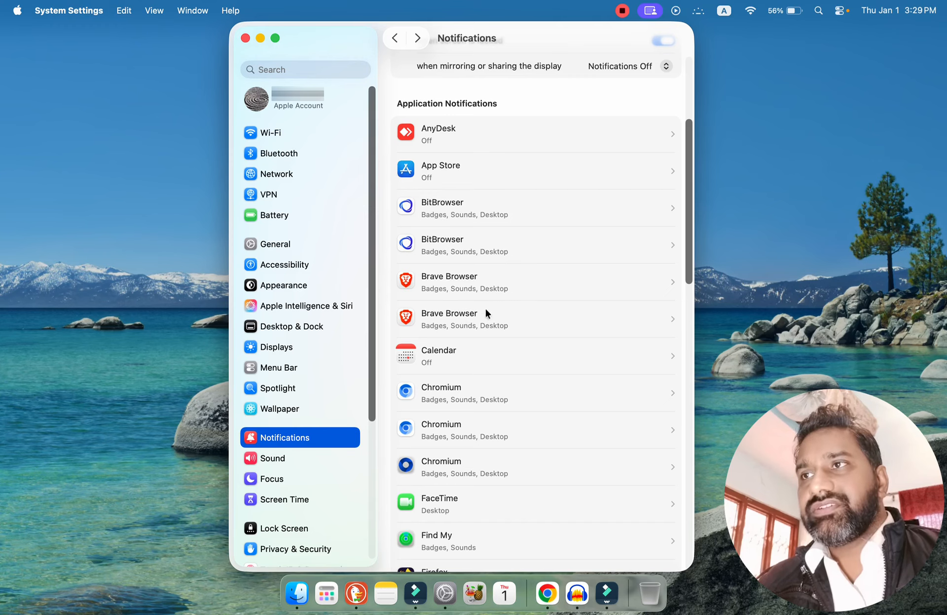
left_click(502, 288)
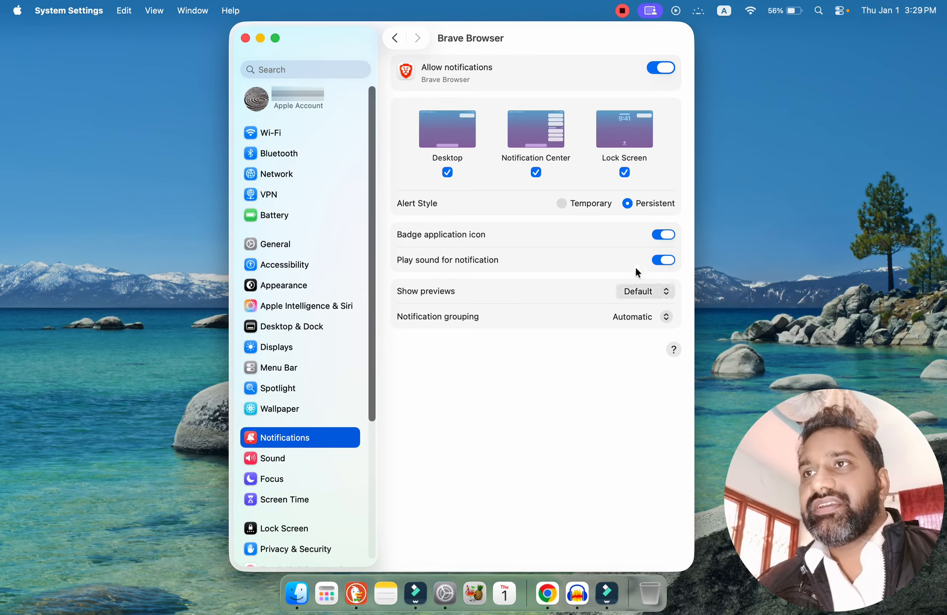
left_click(394, 38)
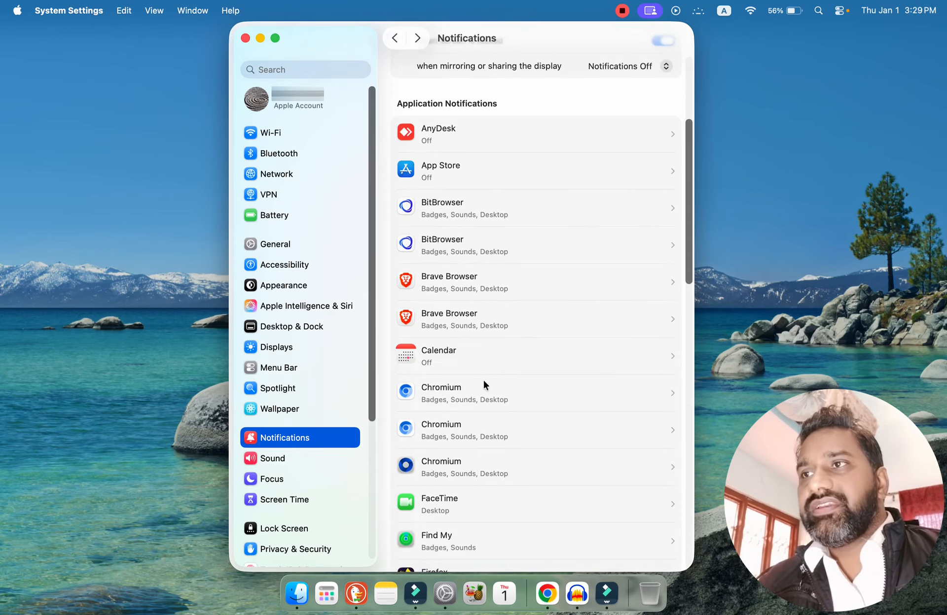
left_click_drag(688, 268, 504, 85)
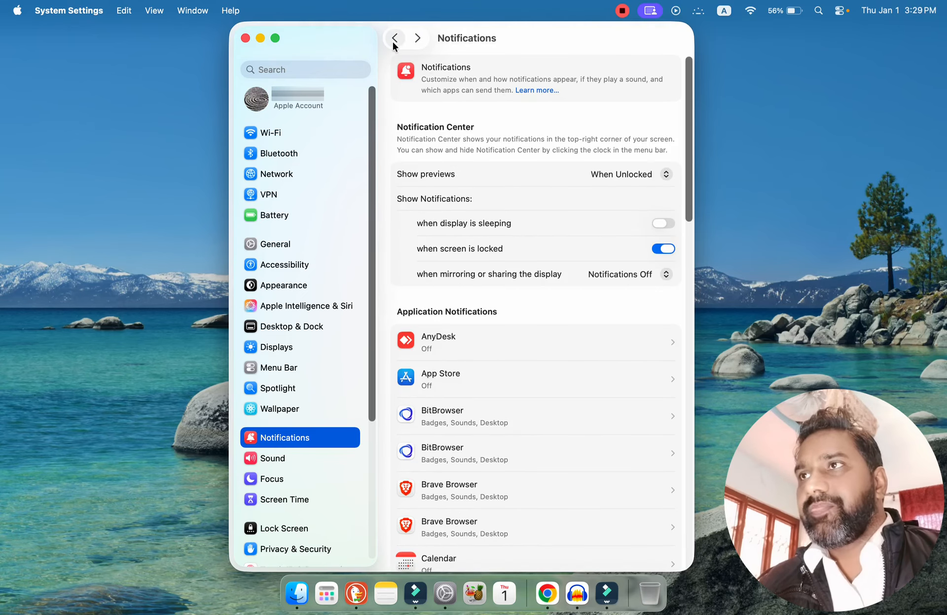
Open the Sound settings and set the alert sound to Funky, keeping the alert volume at maximum.
left_click(276, 460)
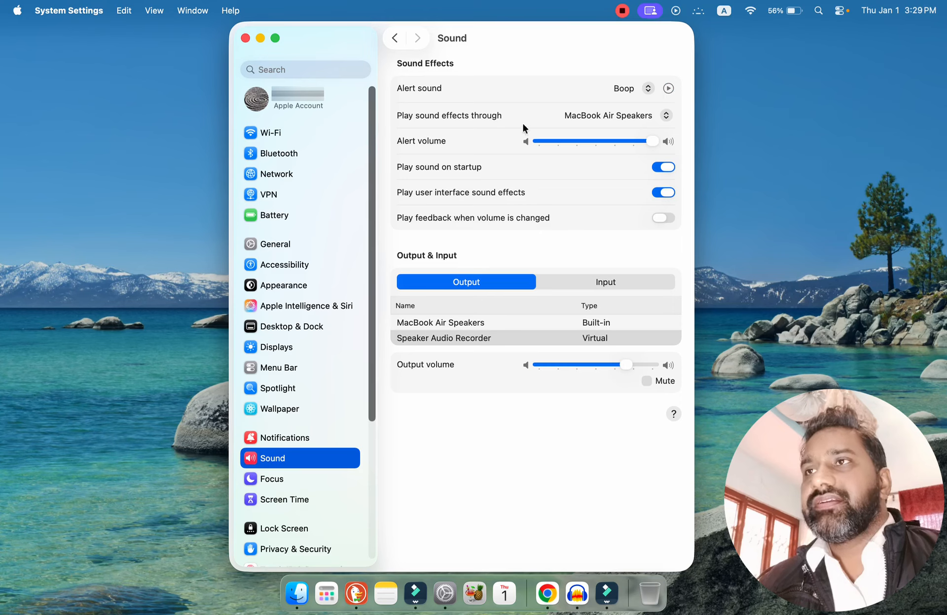
left_click(646, 88)
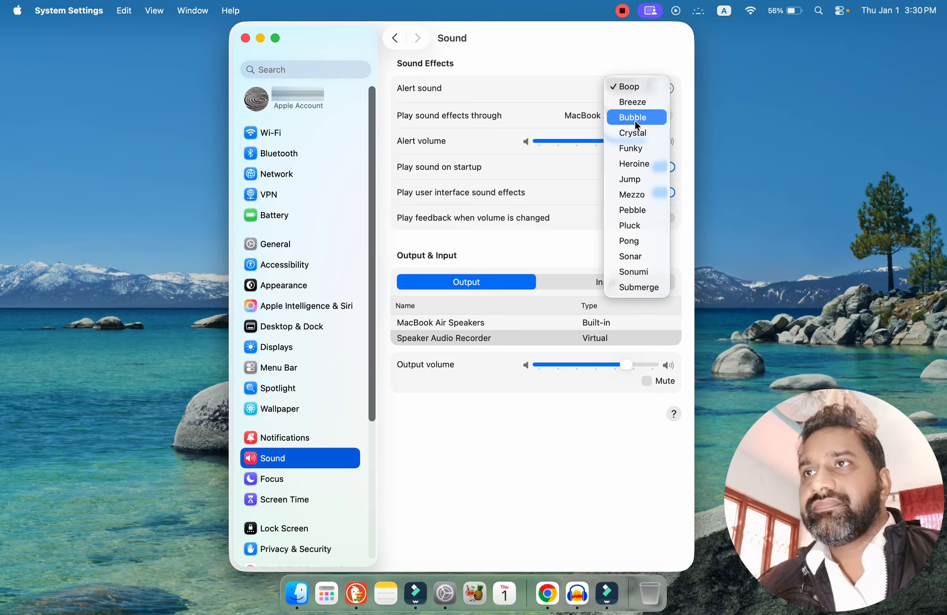
left_click(631, 148)
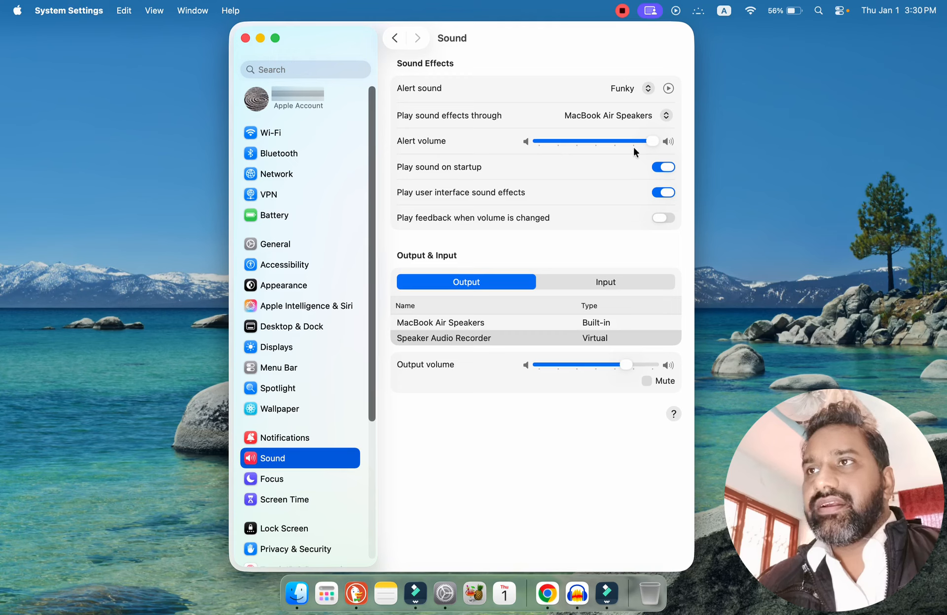
mouse_move(651, 143)
left_mouse_down()
mouse_move(622, 143)
mouse_move(664, 141)
left_mouse_up()
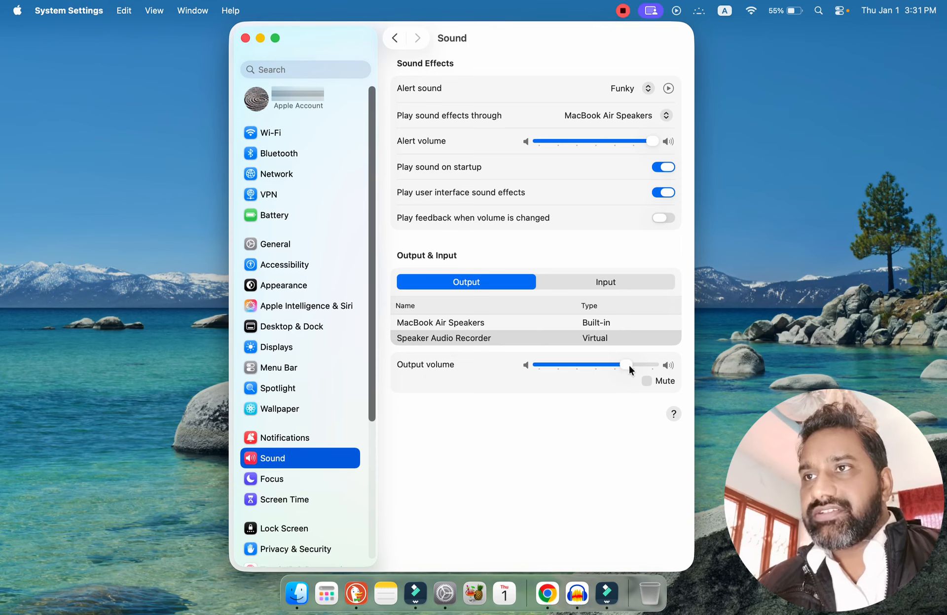
Review the sound input devices and the input volume control for the MacBook Air Microphone.
left_click(605, 282)
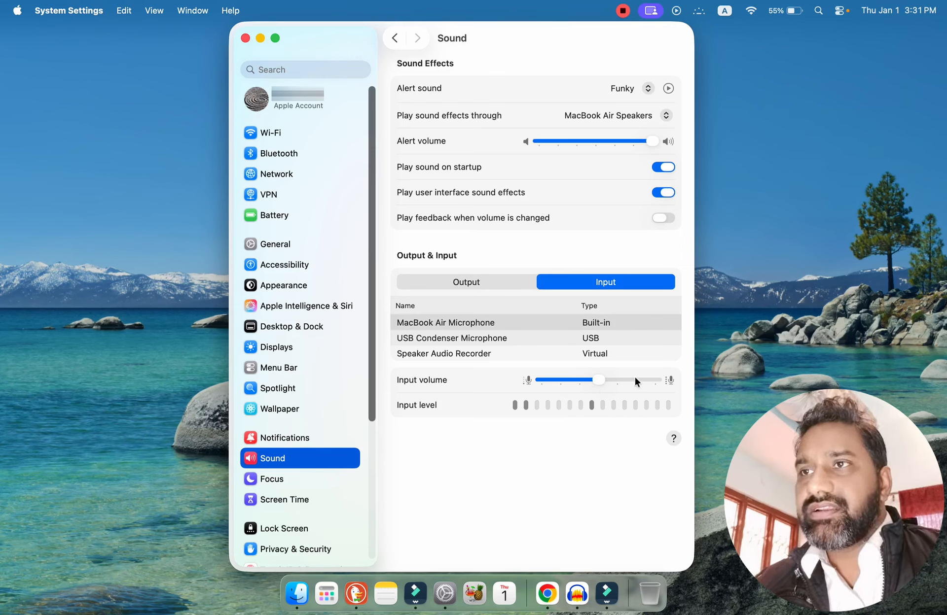
left_click(599, 380)
mouse_move(600, 381)
left_mouse_down()
mouse_move(640, 386)
mouse_move(597, 390)
left_mouse_up()
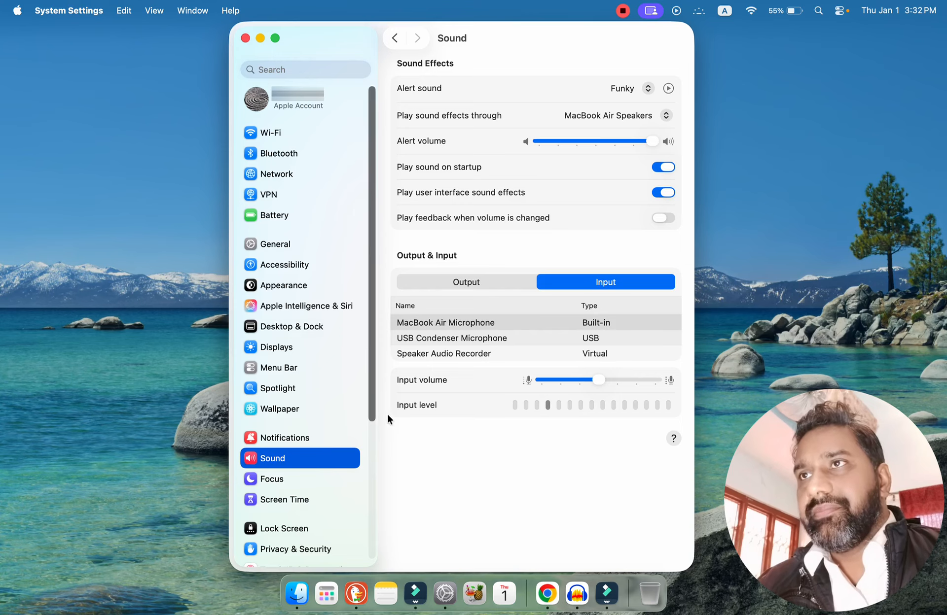
Open the Focus settings and review the Do Not Disturb options, including the notification and call rules for Allowed People.
left_click(271, 479)
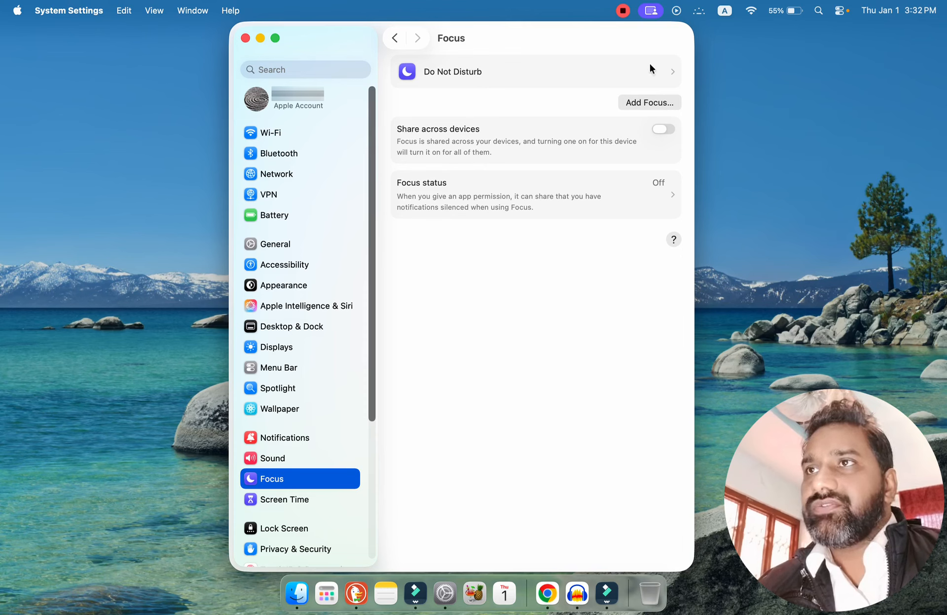
left_click(641, 74)
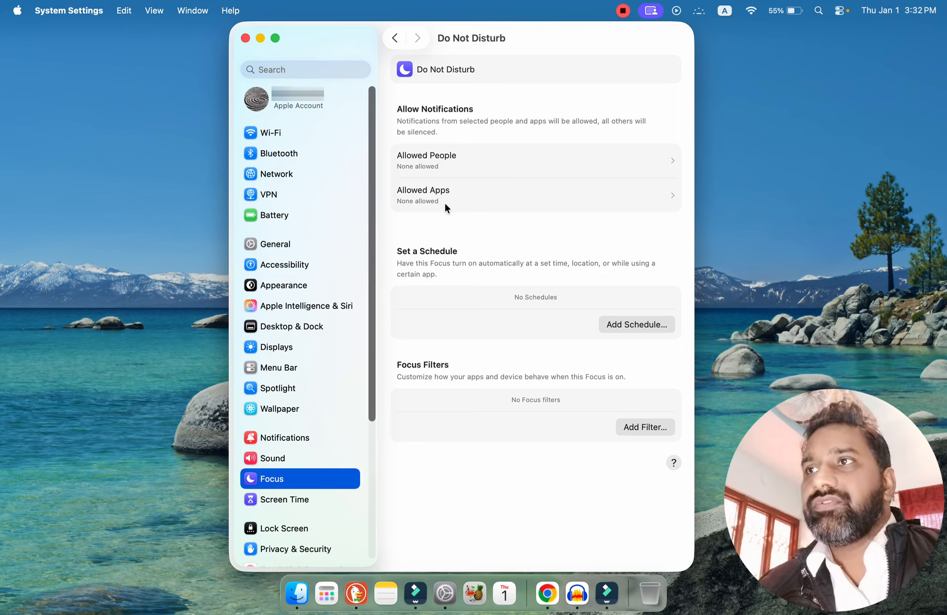
left_click(441, 160)
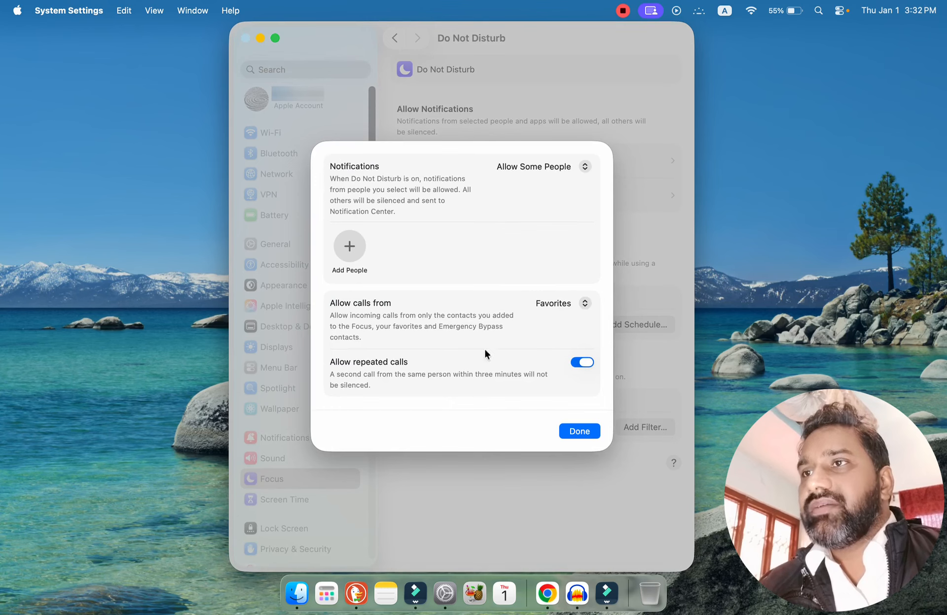
left_click(588, 430)
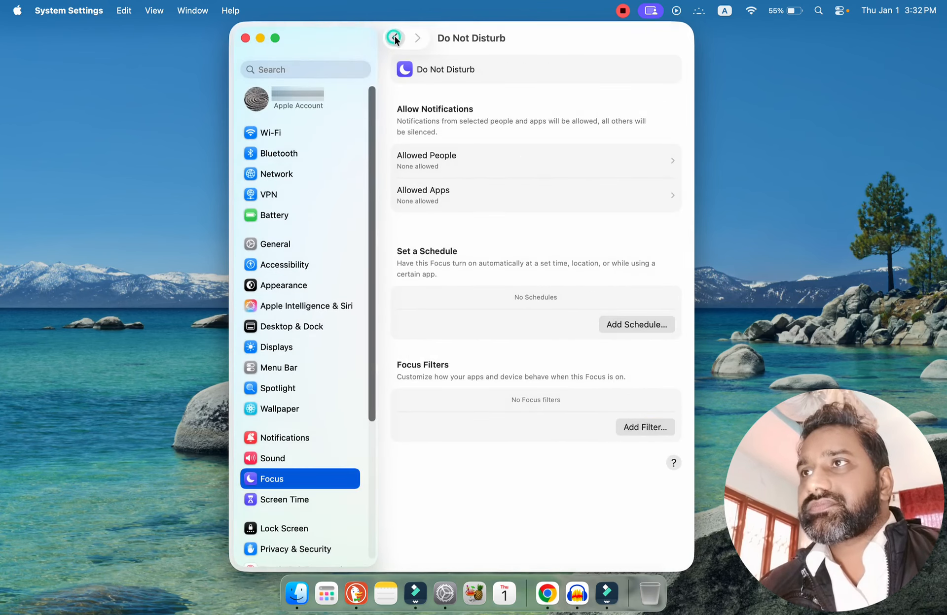
left_click(394, 37)
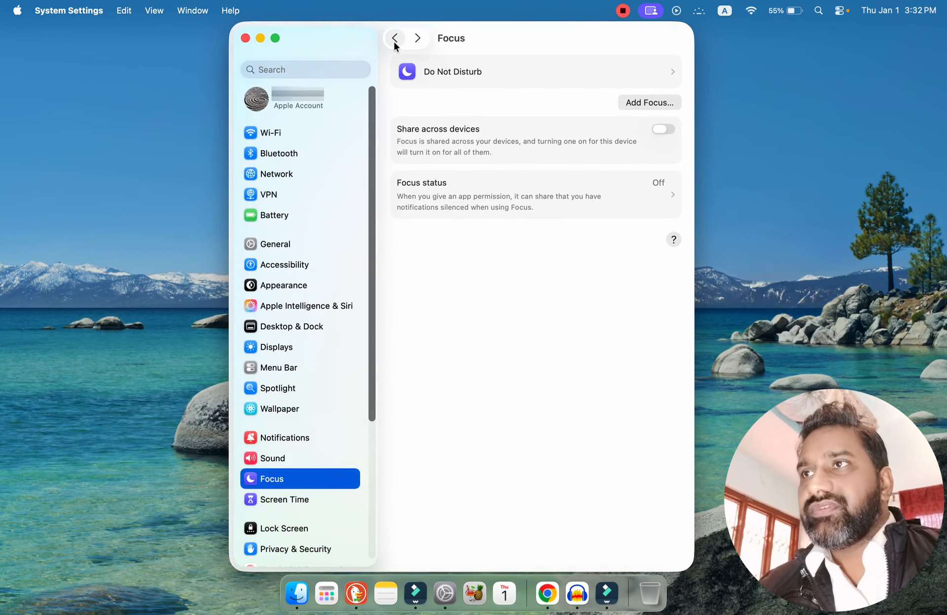
Open the Screen Time settings and review App & Website Activity and the Communication Limits options.
left_click(292, 501)
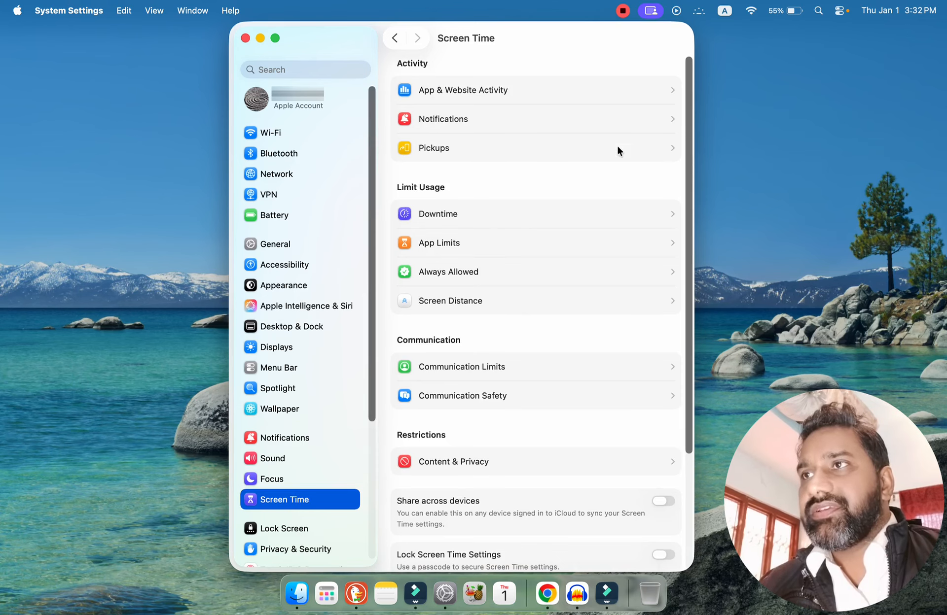
left_click_drag(690, 165, 723, 91)
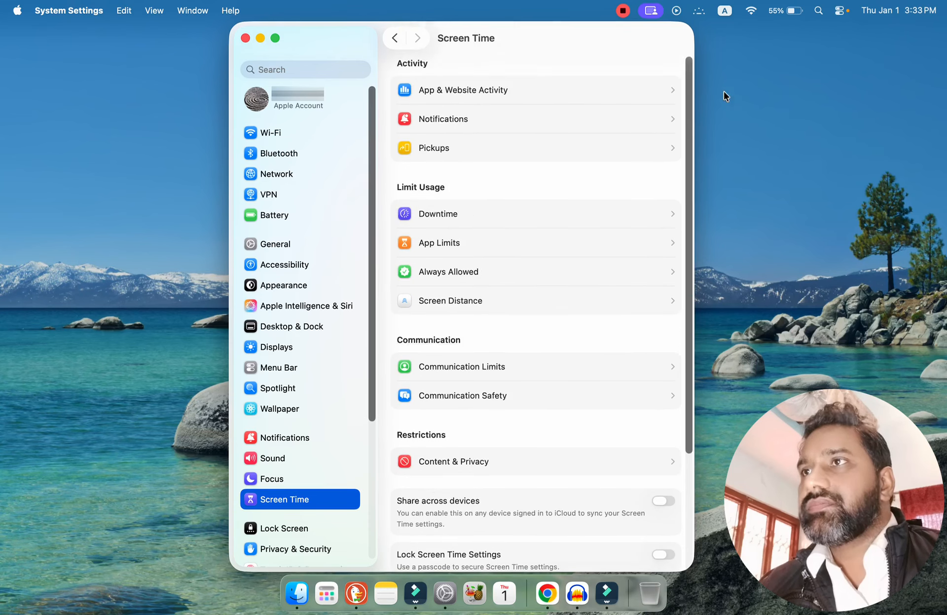
left_click(513, 90)
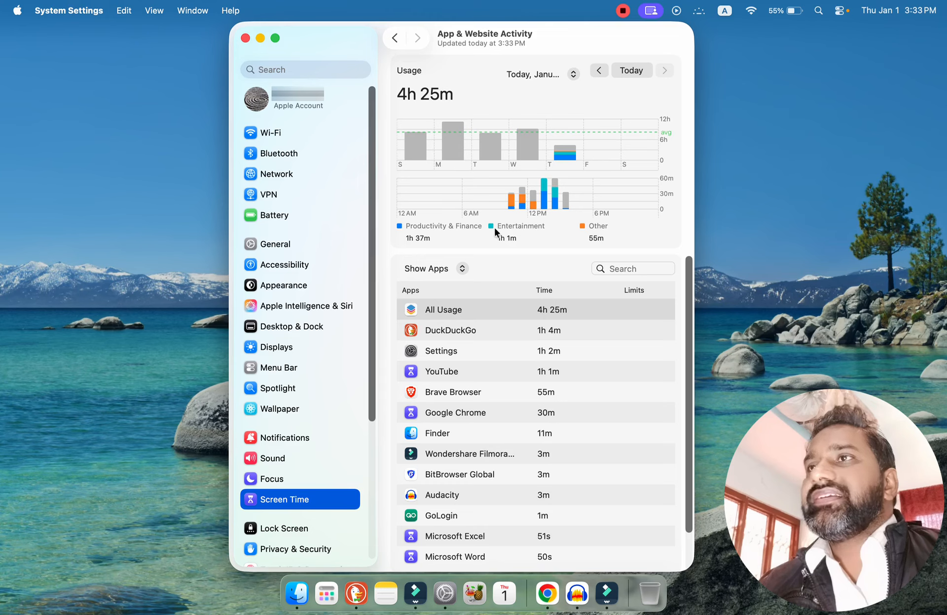
scroll(689, 365, "down", 2)
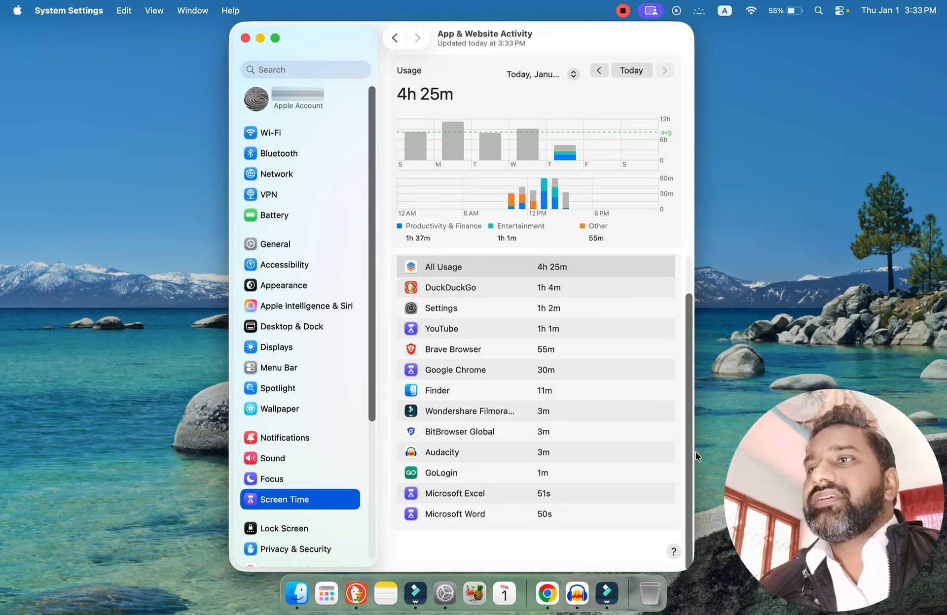
scroll(692, 345, "up", 2)
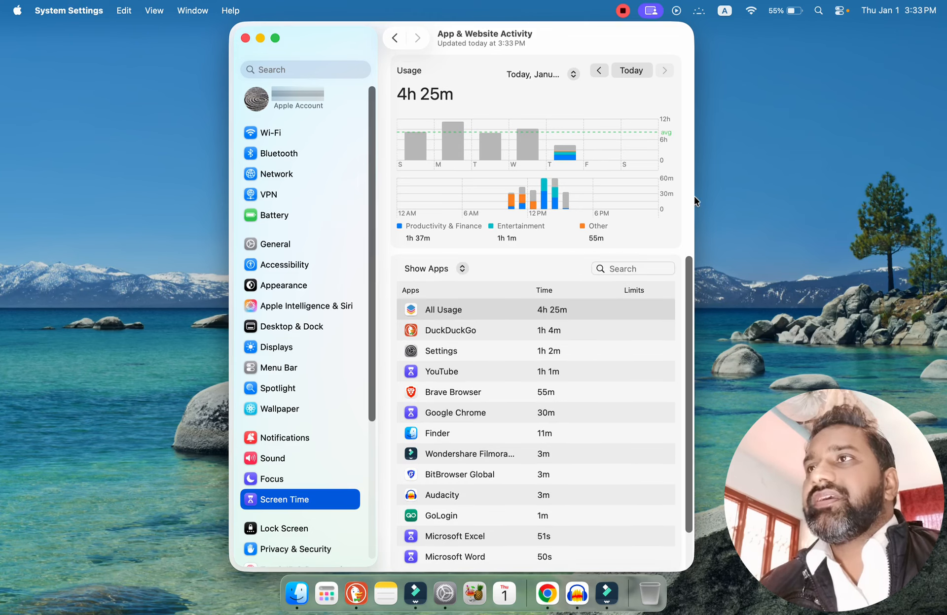
left_click(394, 38)
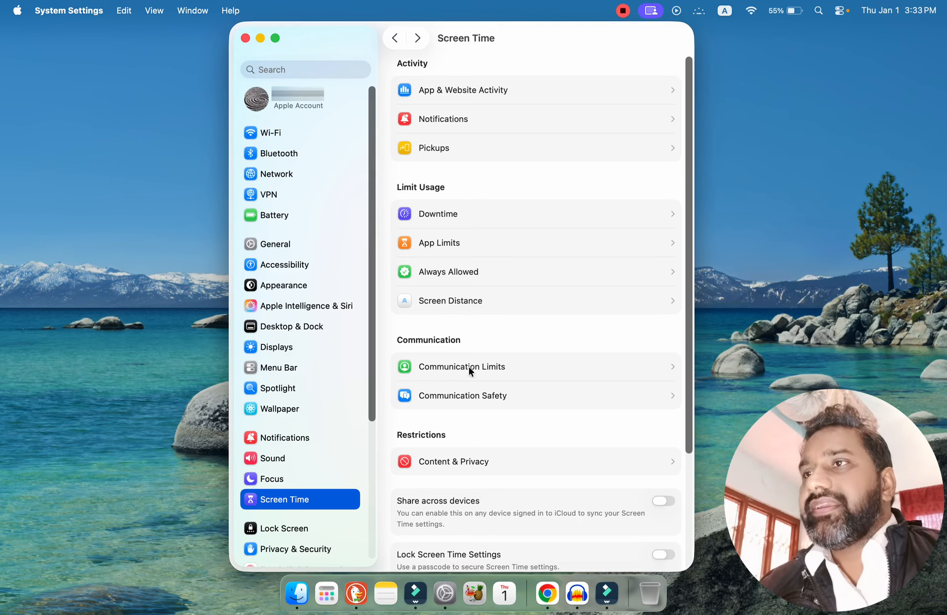
left_click(503, 368)
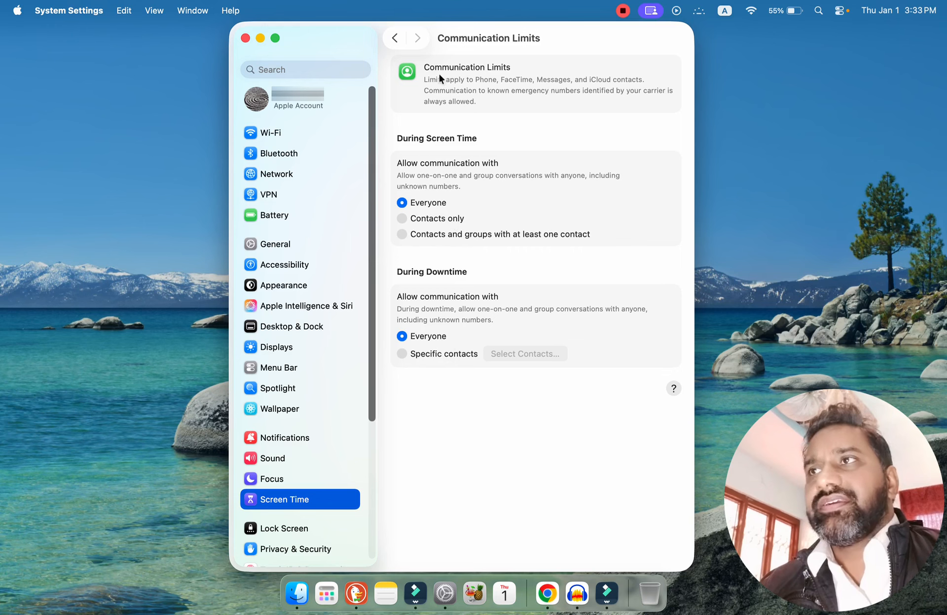
left_click(393, 38)
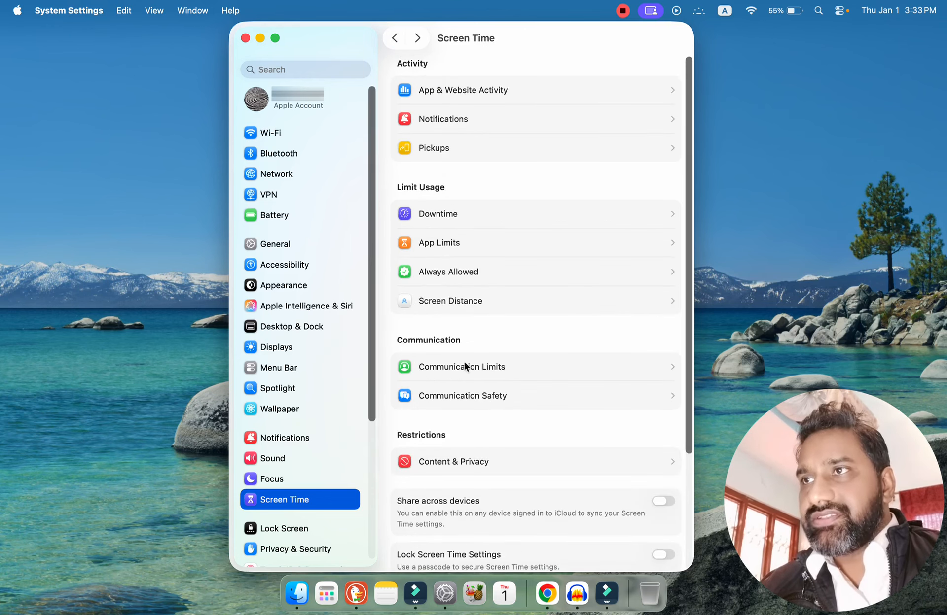
Review the App Limits, Downtime and Pickups pages in the Screen Time settings and look over the remaining options.
left_click(455, 243)
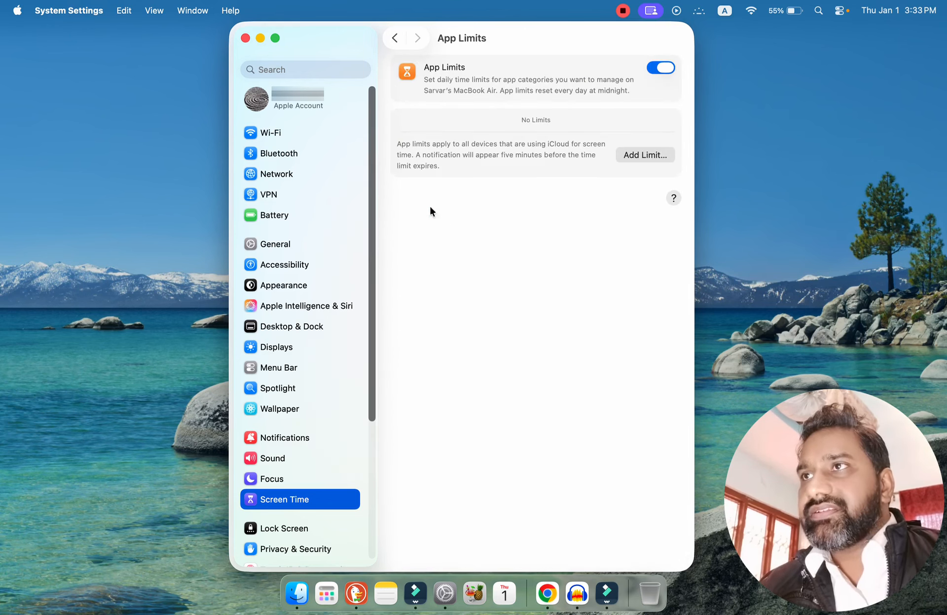
left_click(392, 38)
left_click(448, 214)
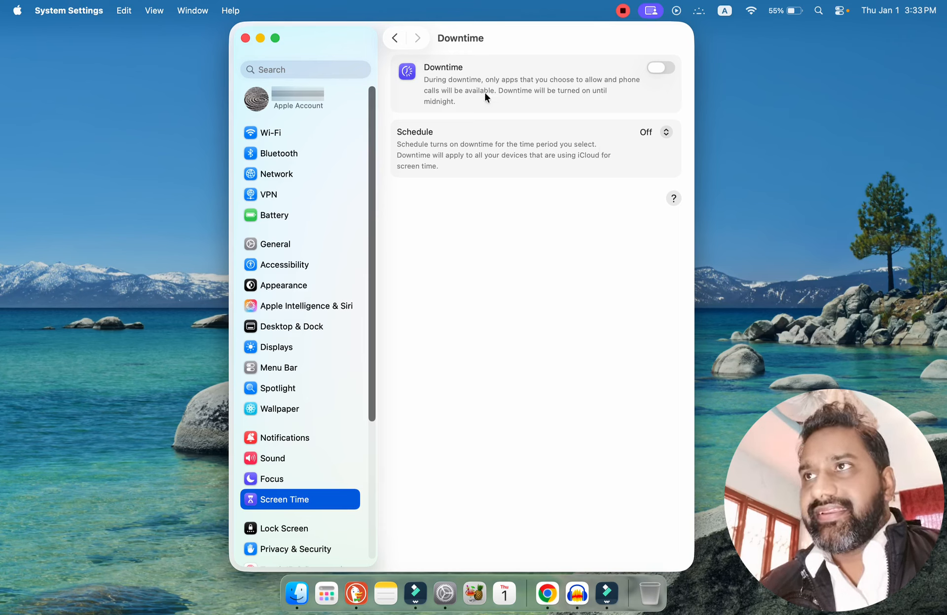
left_click(398, 38)
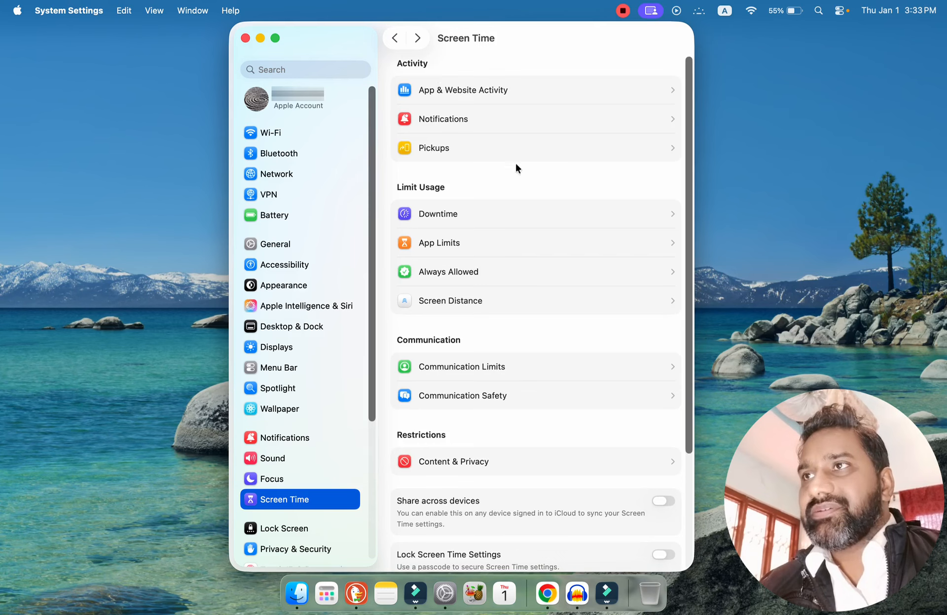
left_click(468, 147)
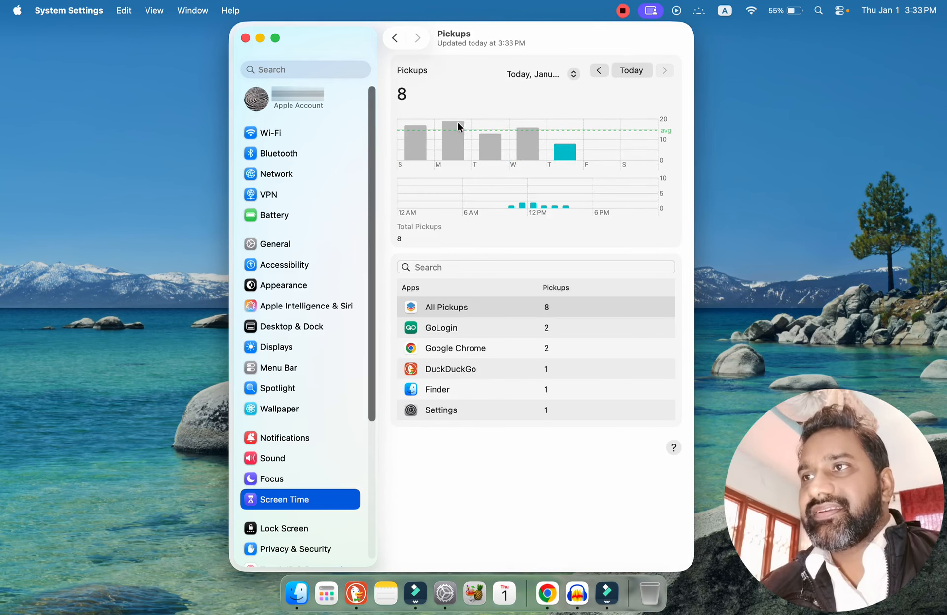
left_click(394, 38)
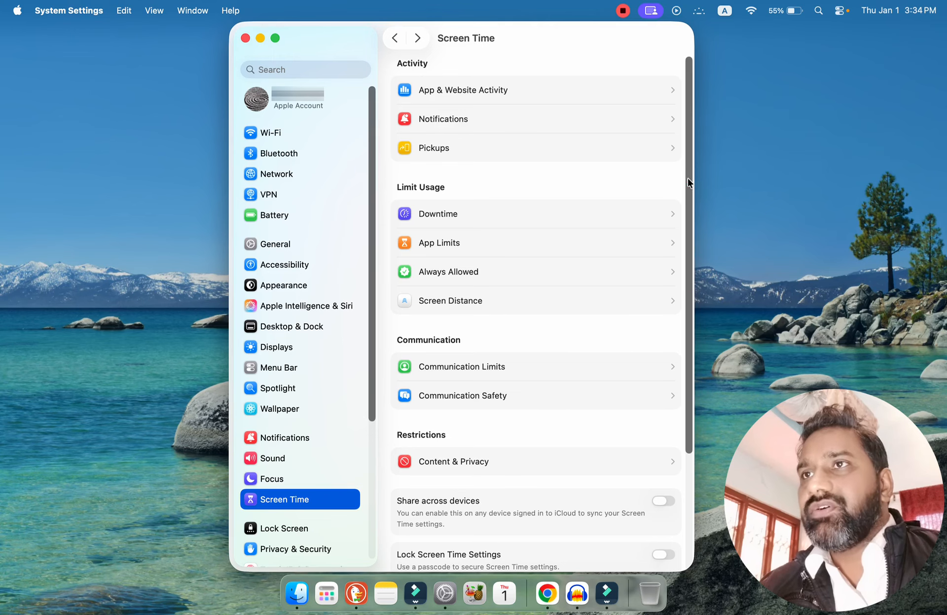
scroll(682, 214, "down", 5)
left_click_drag(694, 384, 690, 87)
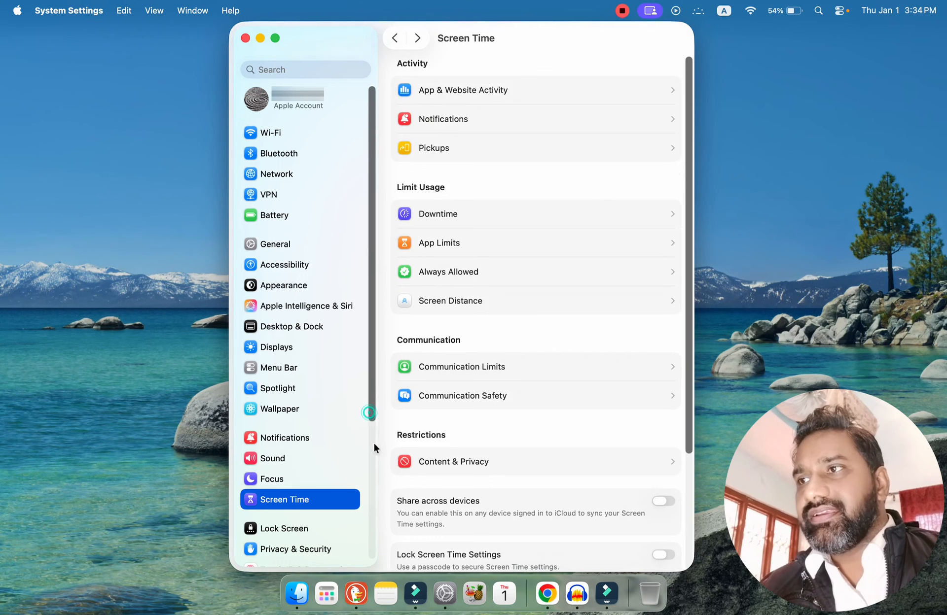
Open the Lock Screen settings and set the display to turn off on battery after 10 minutes of inactivity.
scroll(374, 442, "down", 5)
left_click(291, 310)
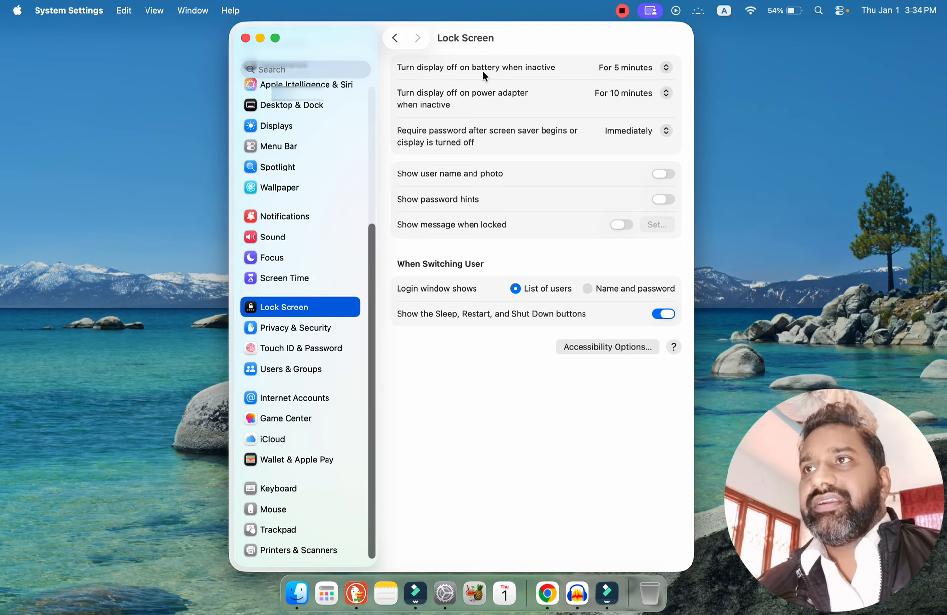
left_click(622, 67)
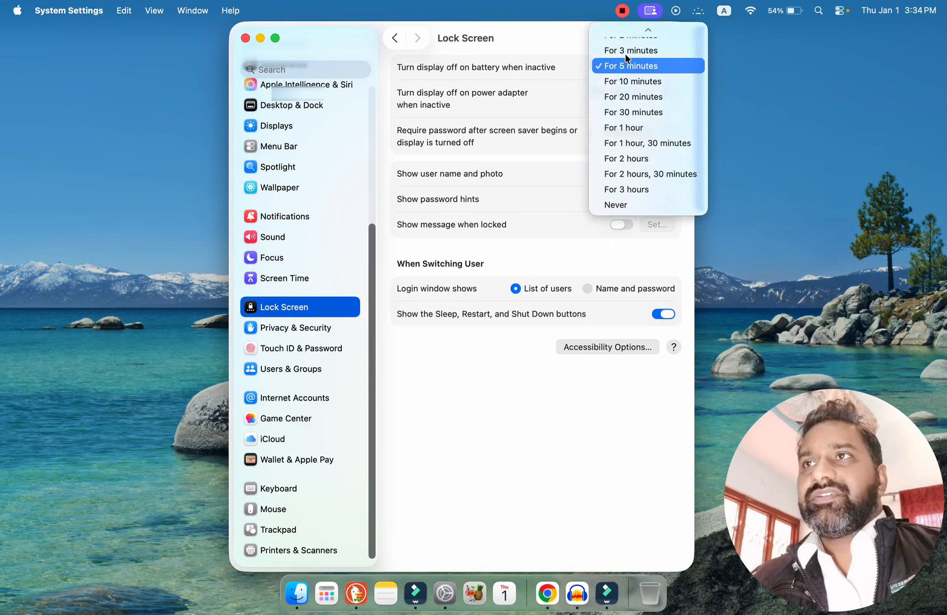
left_click(636, 205)
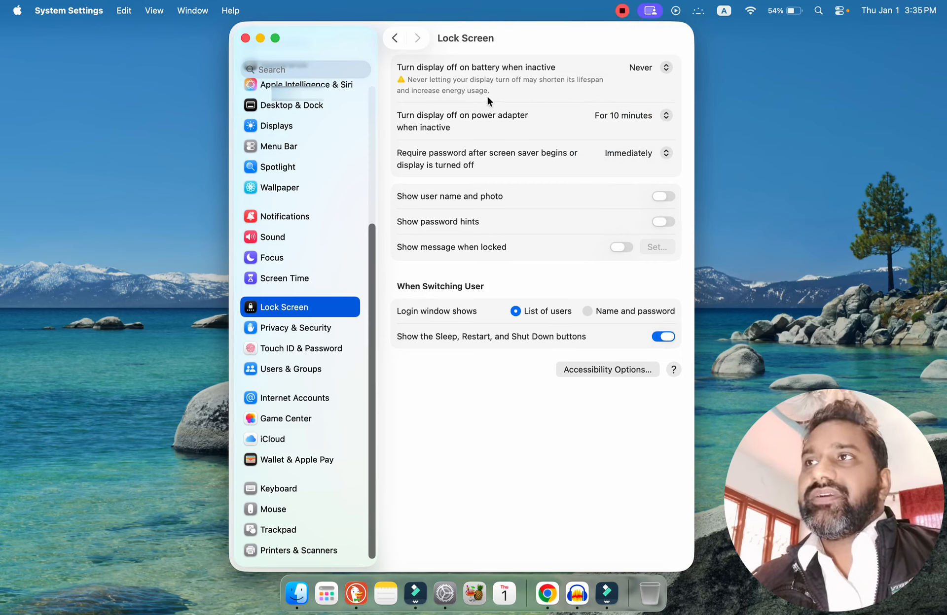
left_click(662, 65)
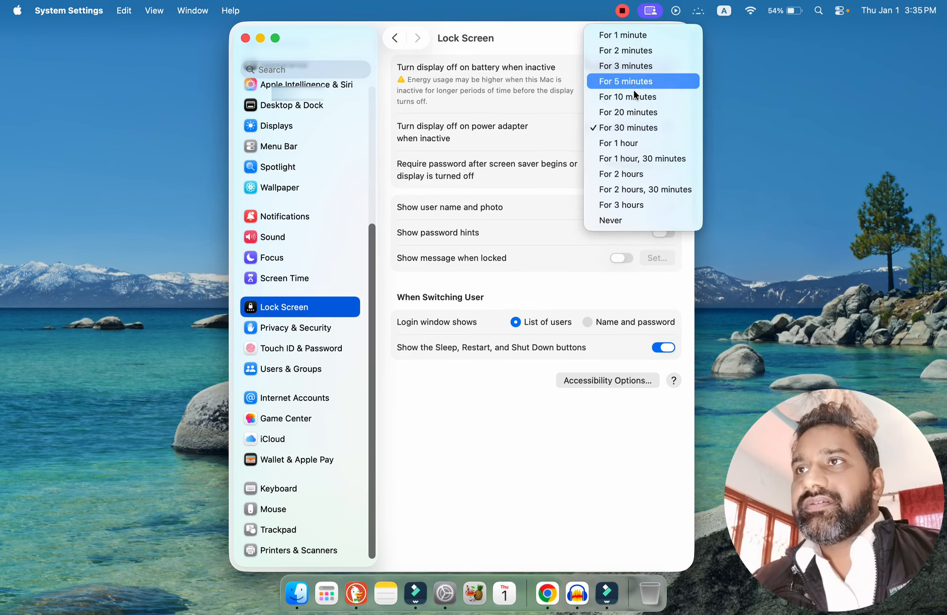
left_click(634, 94)
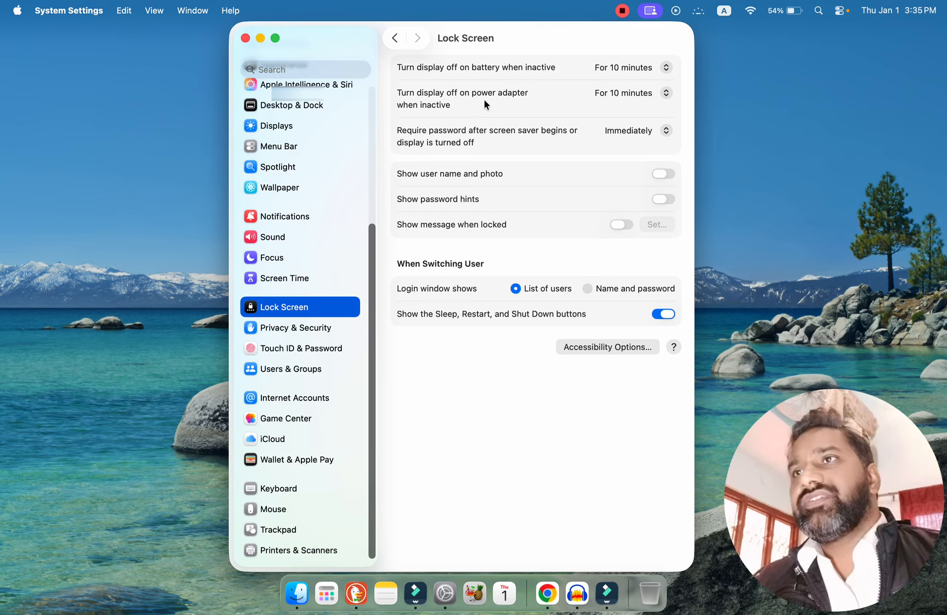
Try Never, 3 hours, 30 minutes and 20 minutes as the display-off delay on power adapter, and set it back to 10 minutes.
left_click(643, 93)
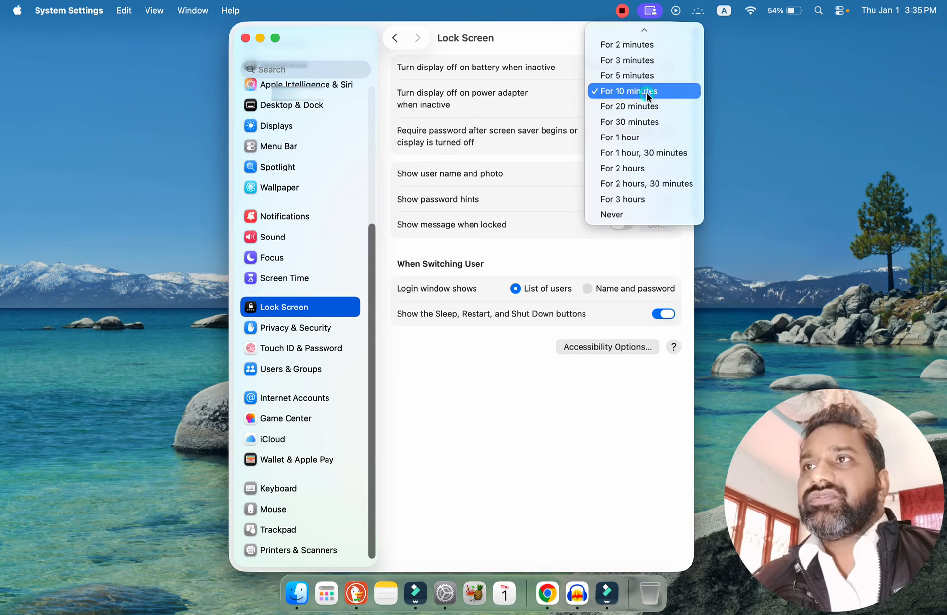
left_click(623, 214)
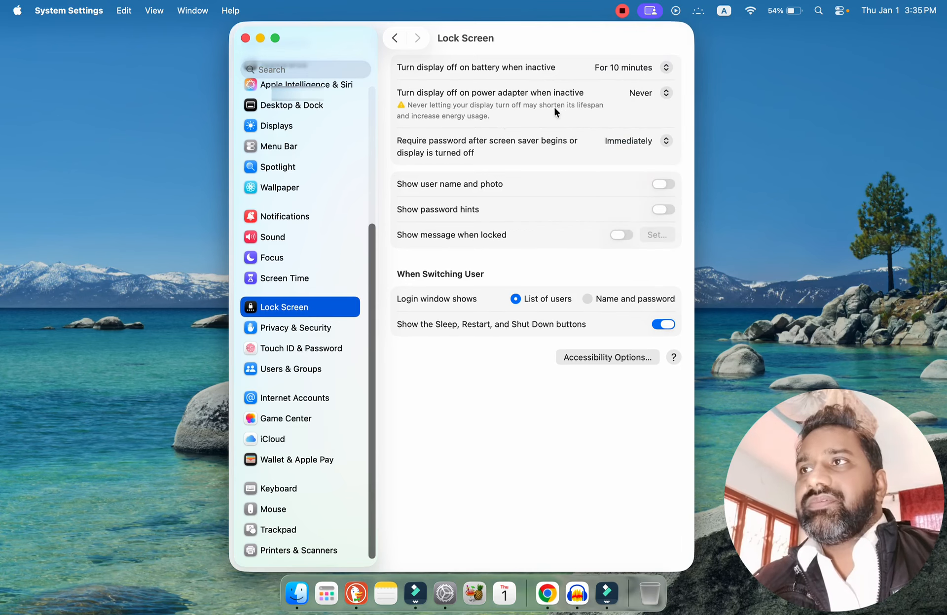
left_click(644, 93)
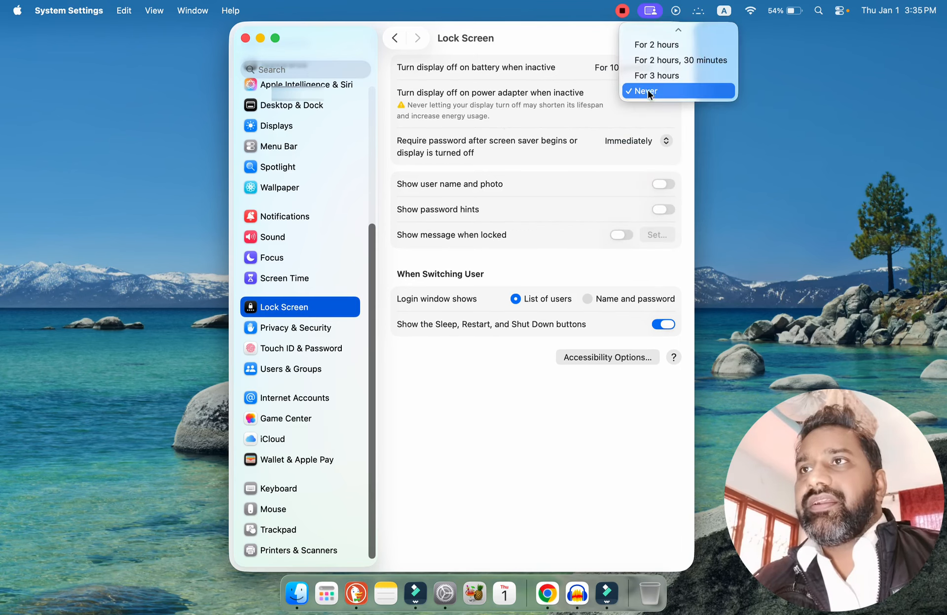
left_click(652, 77)
left_click(651, 92)
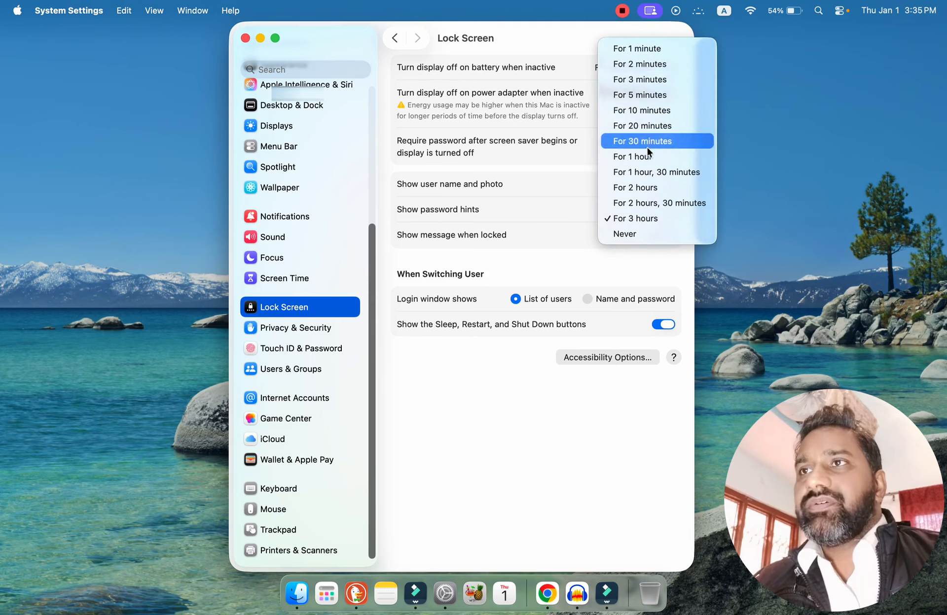
left_click(647, 143)
left_click(629, 94)
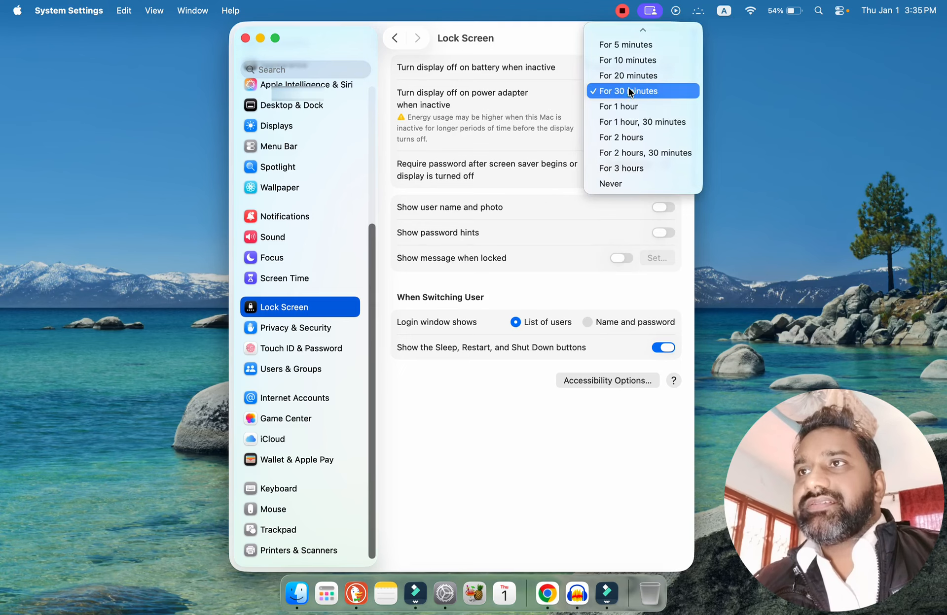
left_click(629, 77)
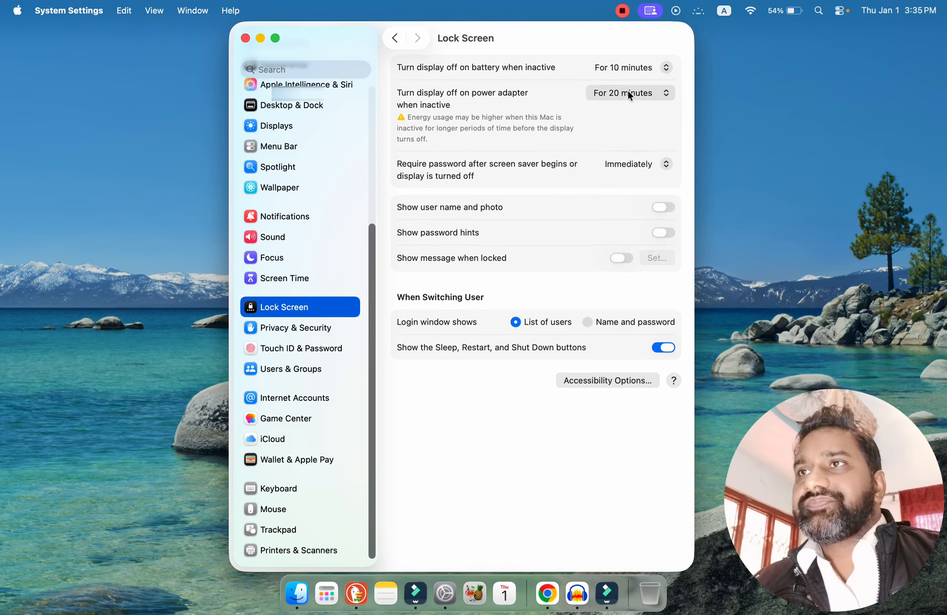
left_click(628, 91)
left_click(632, 73)
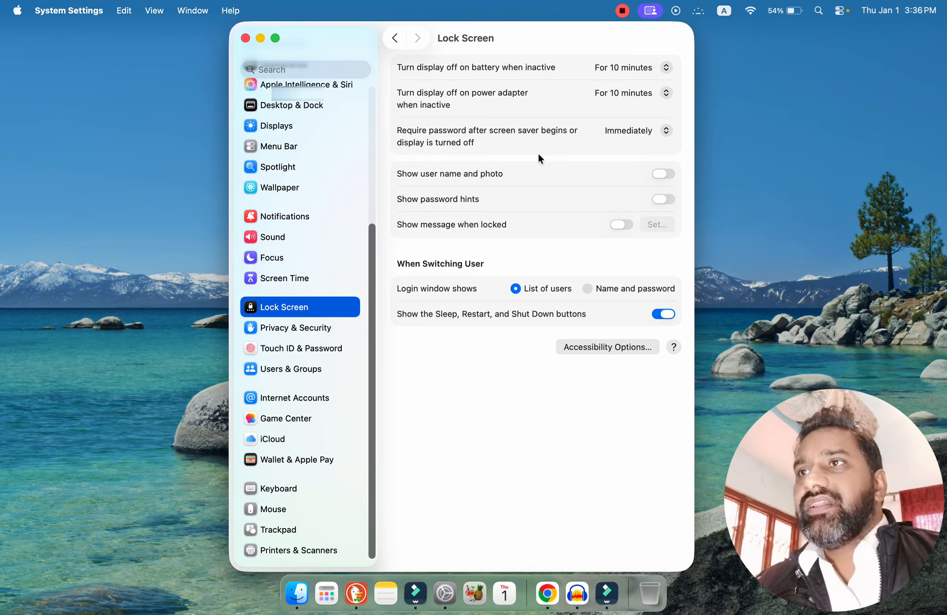
Review the password delay choices and the login window's Accessibility Options in the Lock Screen settings without changing them.
left_click(634, 130)
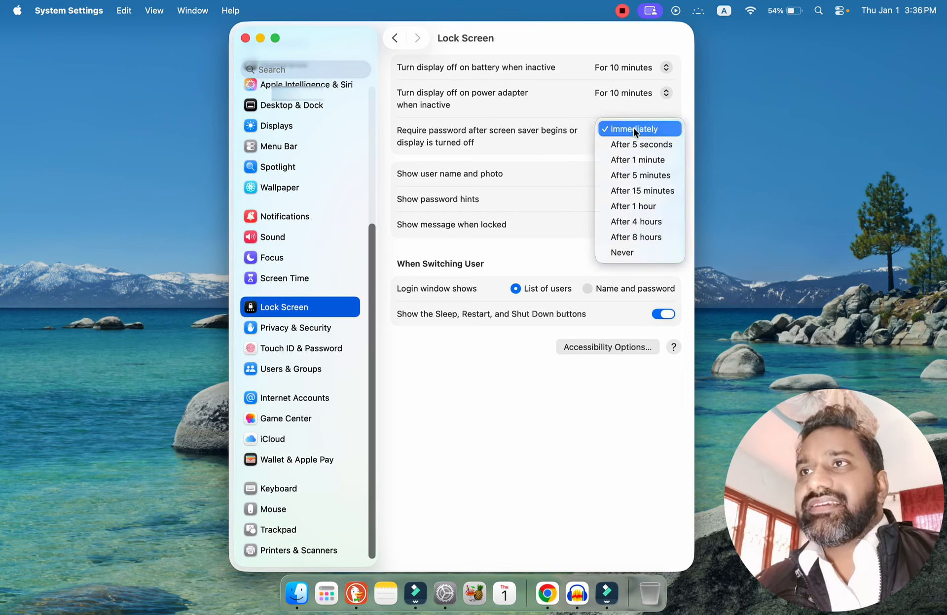
left_click(555, 149)
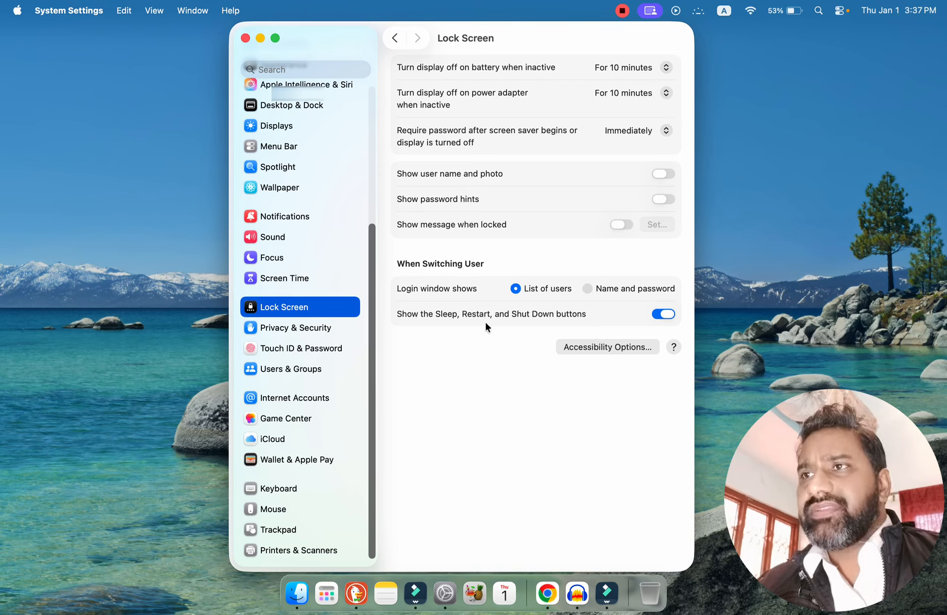
left_click(625, 347)
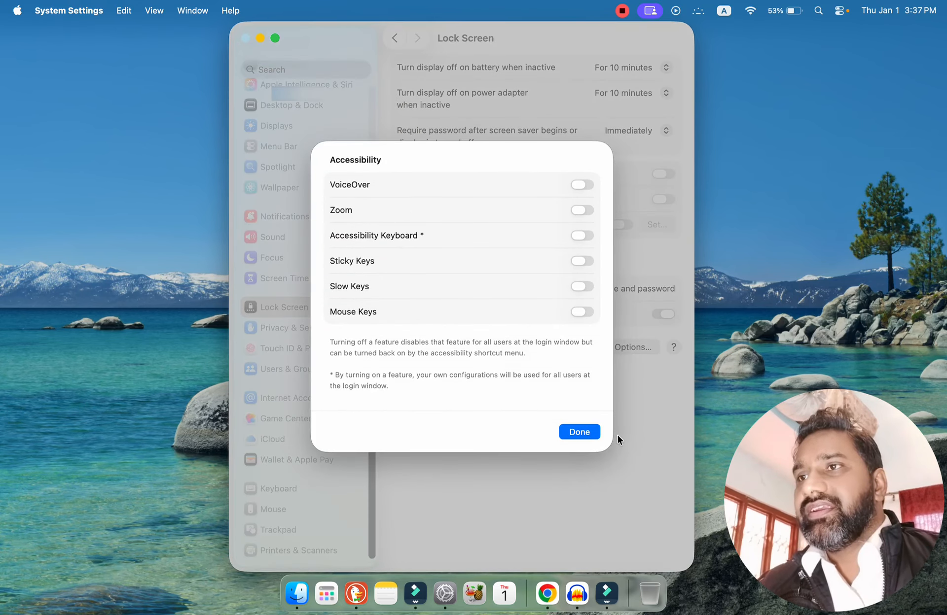
left_click(580, 432)
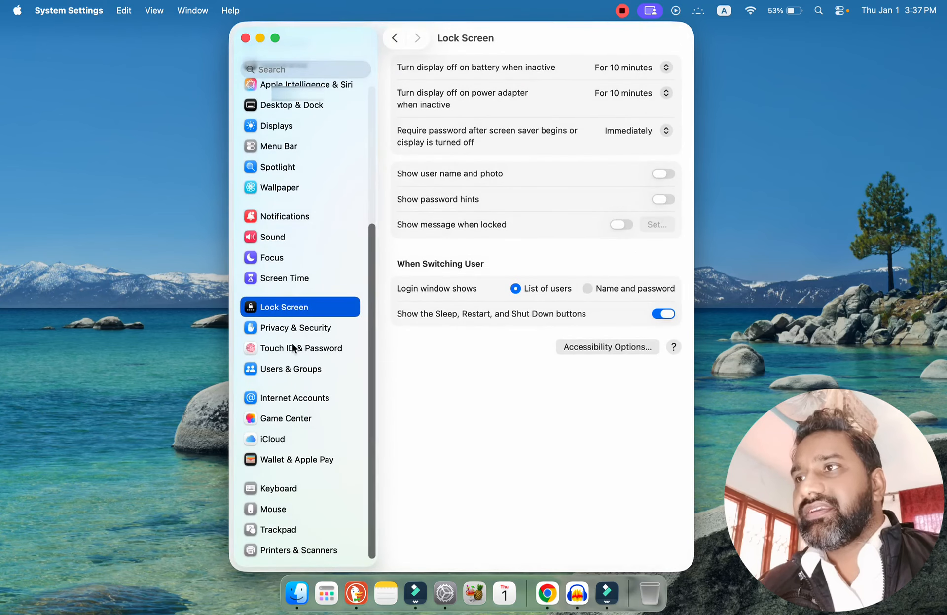
Open the Privacy & Security settings and review which apps are allowed to use Location Services.
left_click(286, 327)
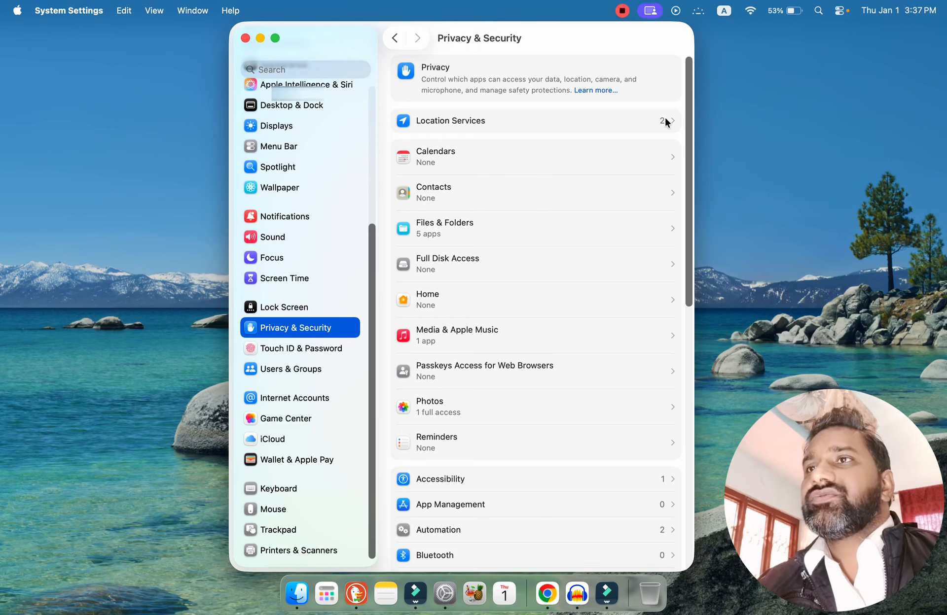
left_click(631, 121)
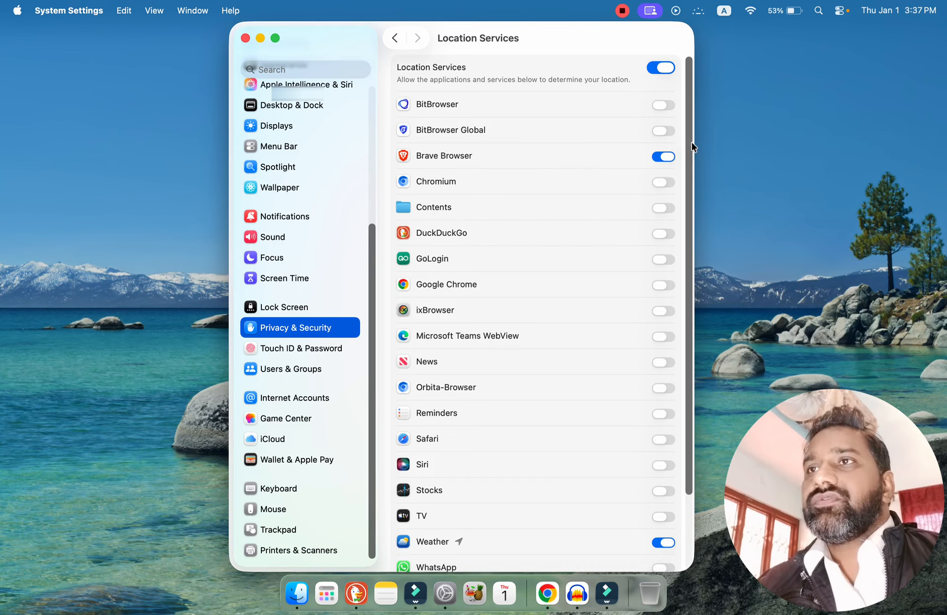
scroll(685, 145, "down", 4)
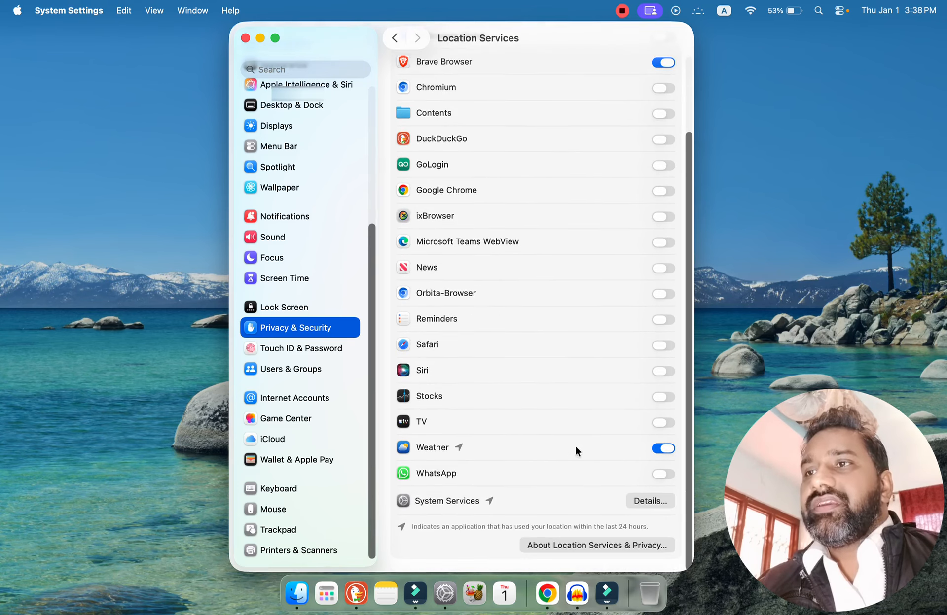
scroll(690, 411, "up", 3)
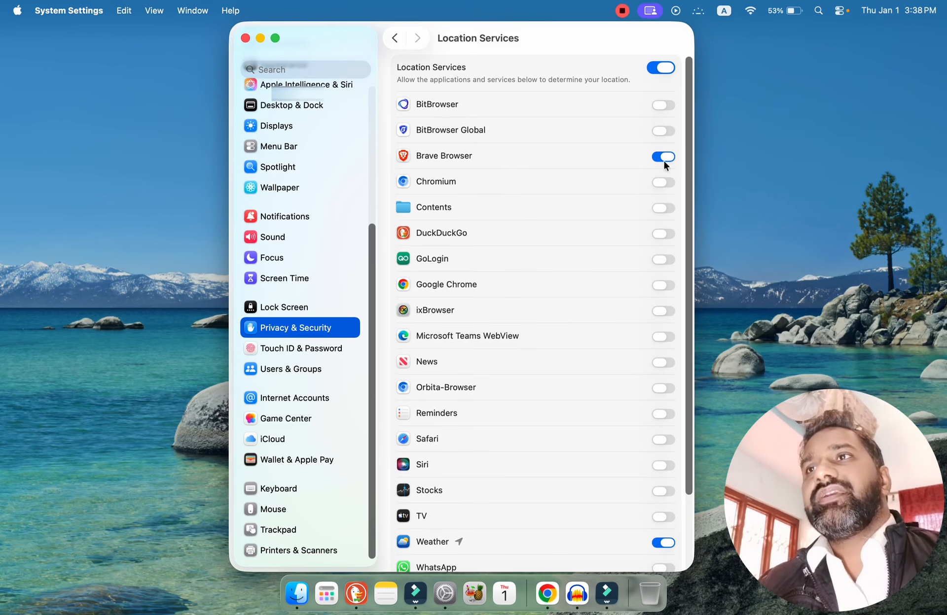
left_click(395, 39)
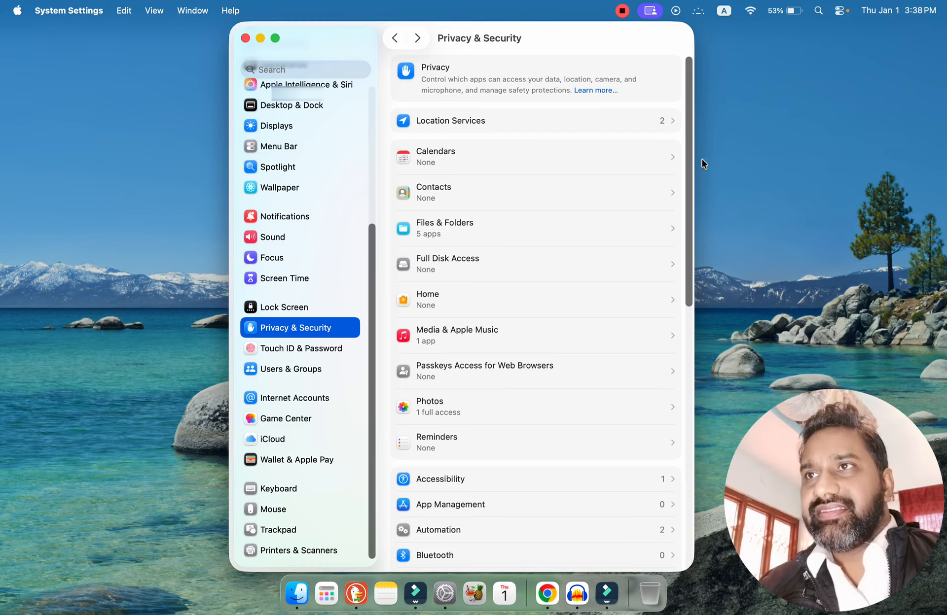
Review the sources that applications are allowed from in the Security section, keeping App Store & Known Developers.
left_click_drag(689, 175, 708, 486)
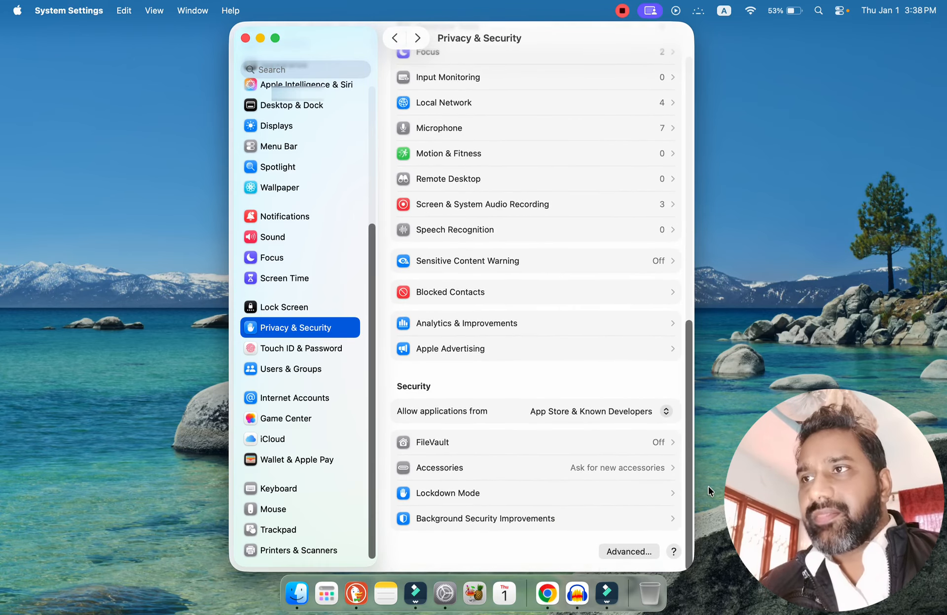
left_click_drag(709, 487, 712, 478)
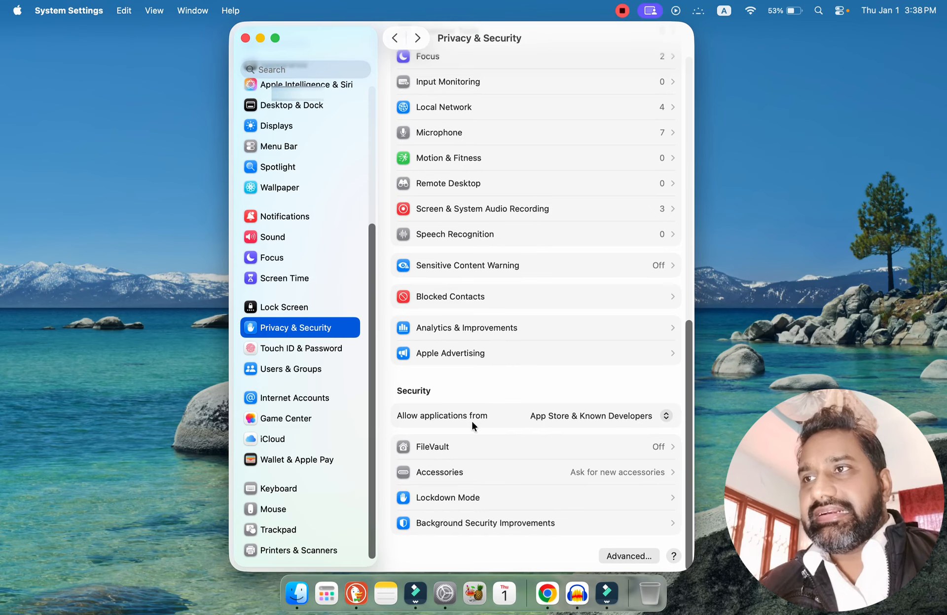
left_click(538, 416)
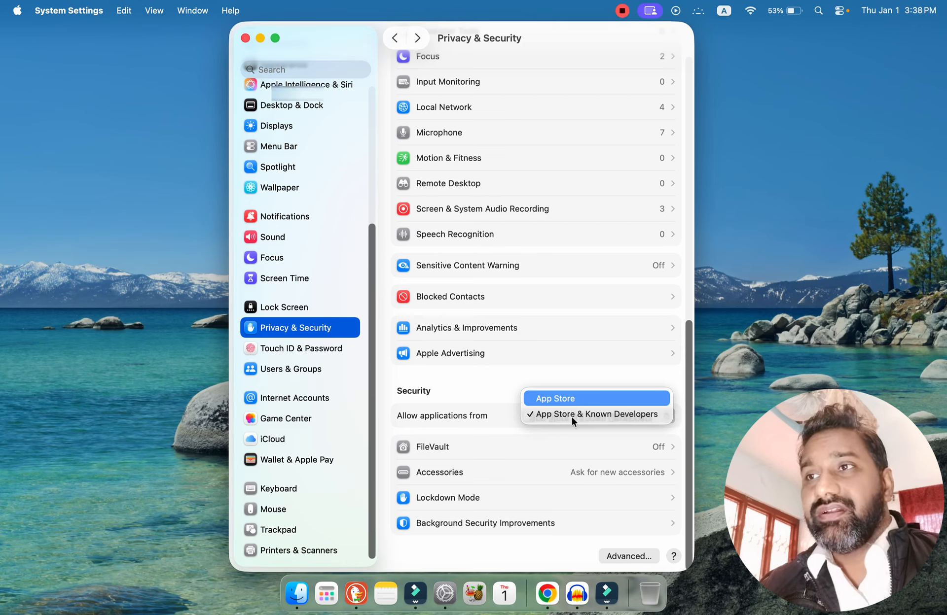
left_click(618, 414)
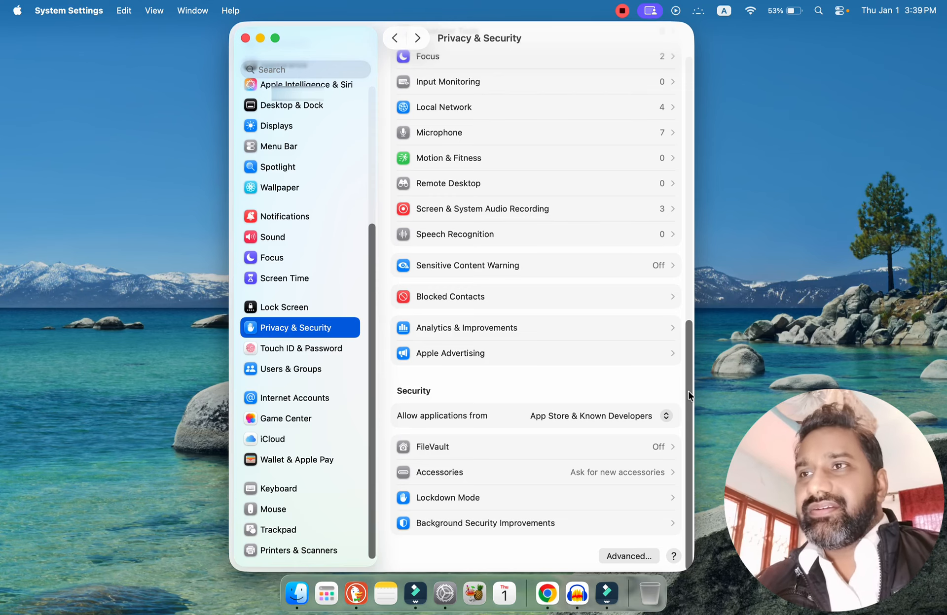
Look over the Privacy & Security list and review its advanced options for administrator password and automatic logout.
scroll(688, 391, "up", 2)
scroll(695, 360, "down", 2)
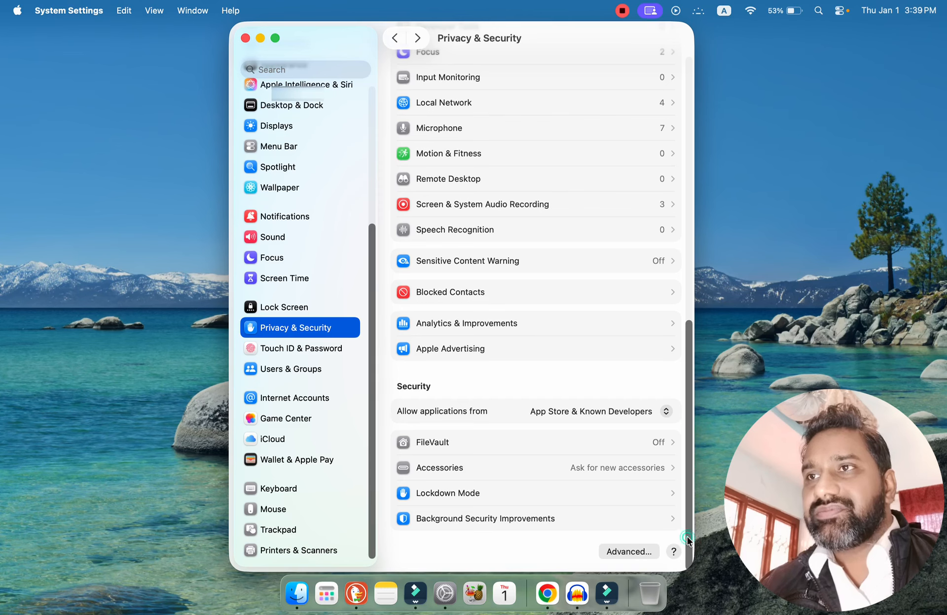
left_click(635, 548)
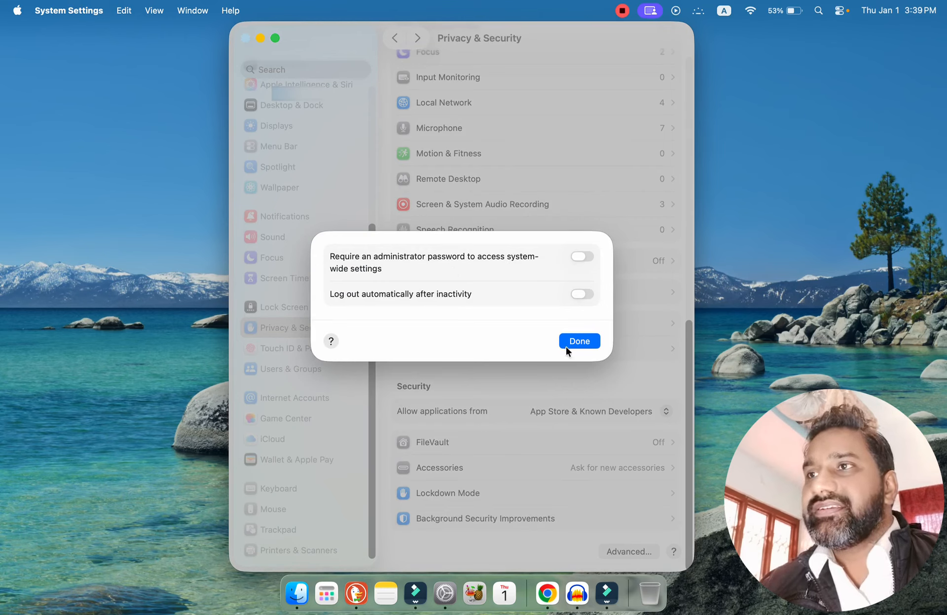
left_click(581, 345)
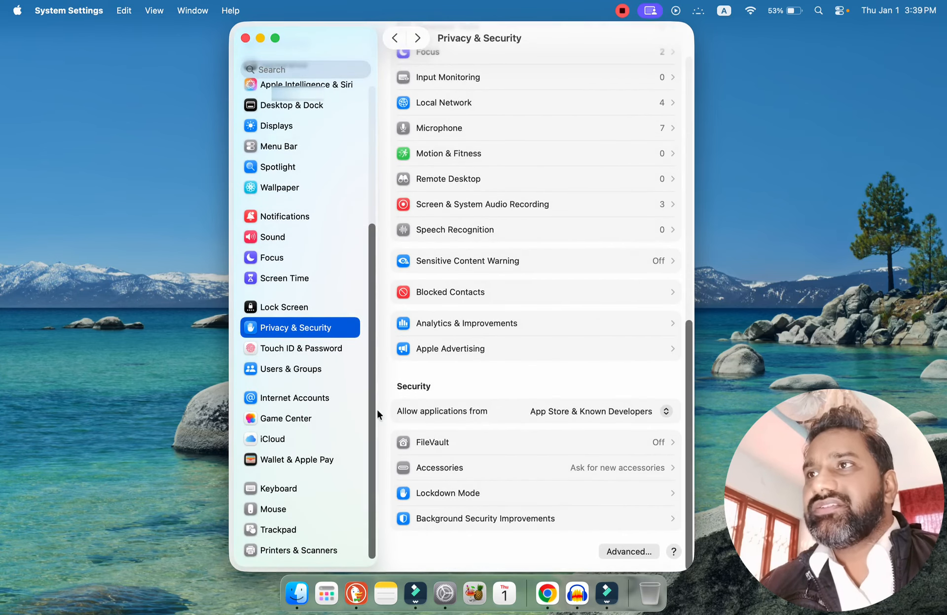
Review the Touch ID & Password and Users & Groups settings, cancelling the password prompt for adding a user.
left_click(291, 347)
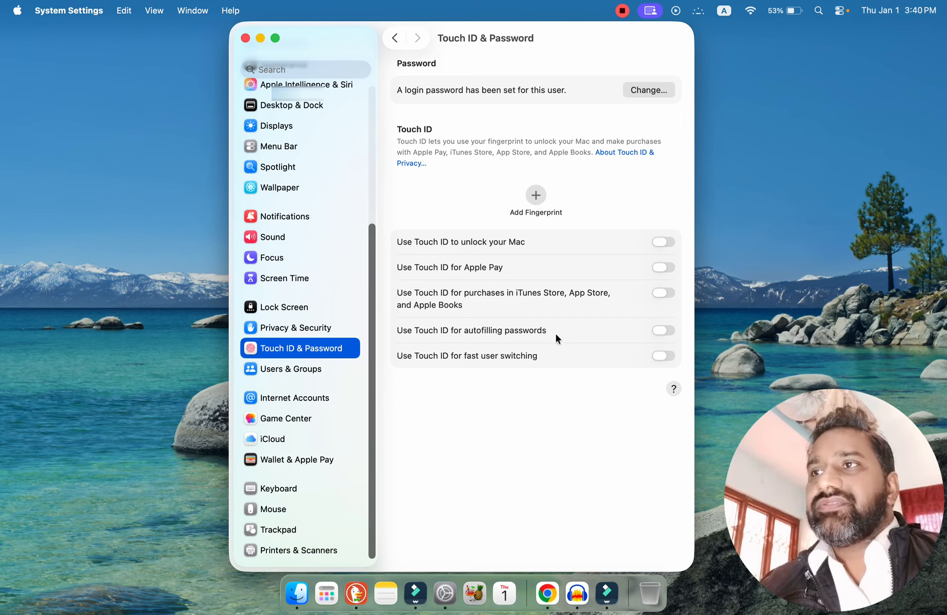
left_click(296, 374)
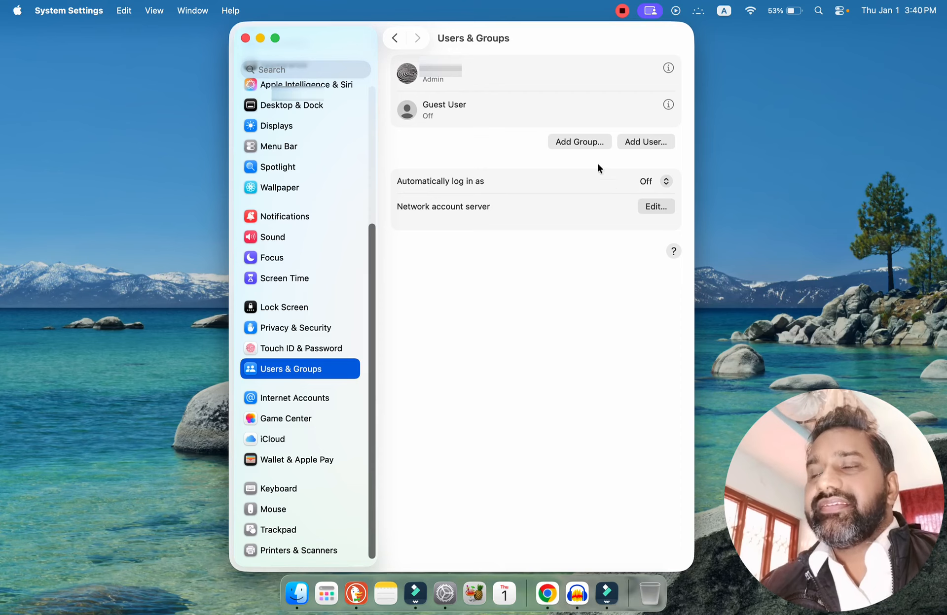
left_click(645, 142)
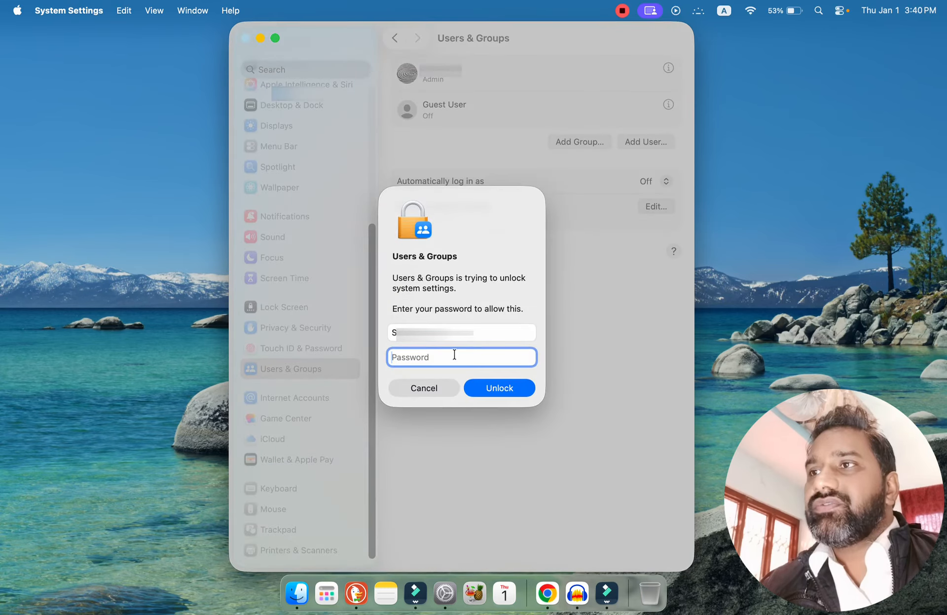
left_click(437, 390)
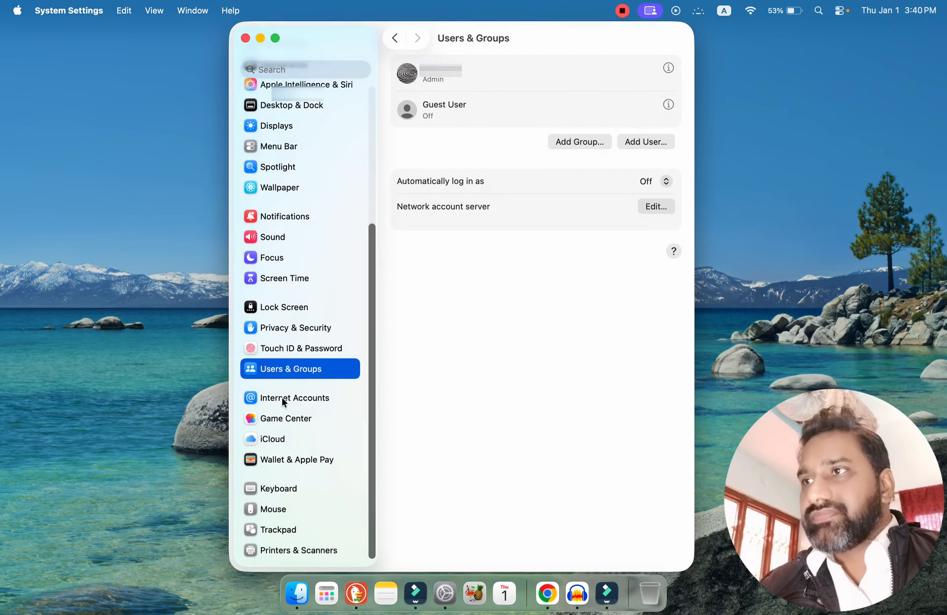
Look over the Internet Accounts section and the Game Center options for profile, friends, discoverability, game activity and privacy.
left_click(281, 399)
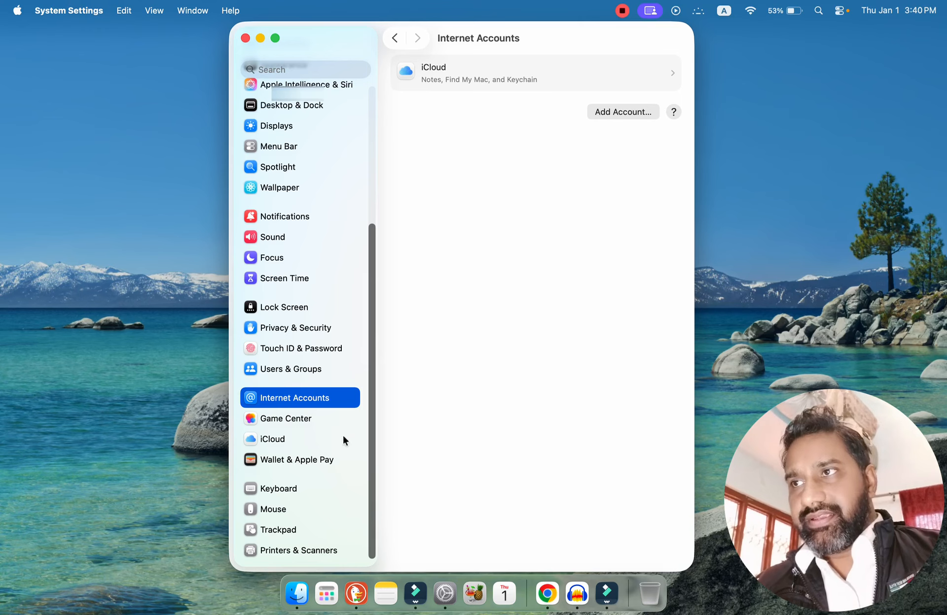
left_click(279, 423)
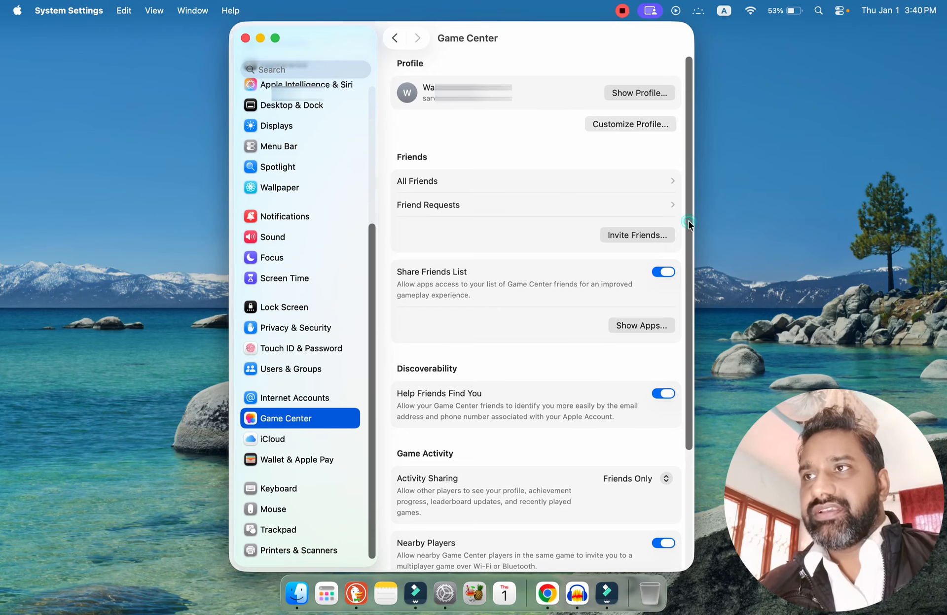
scroll(688, 229, "down", 5)
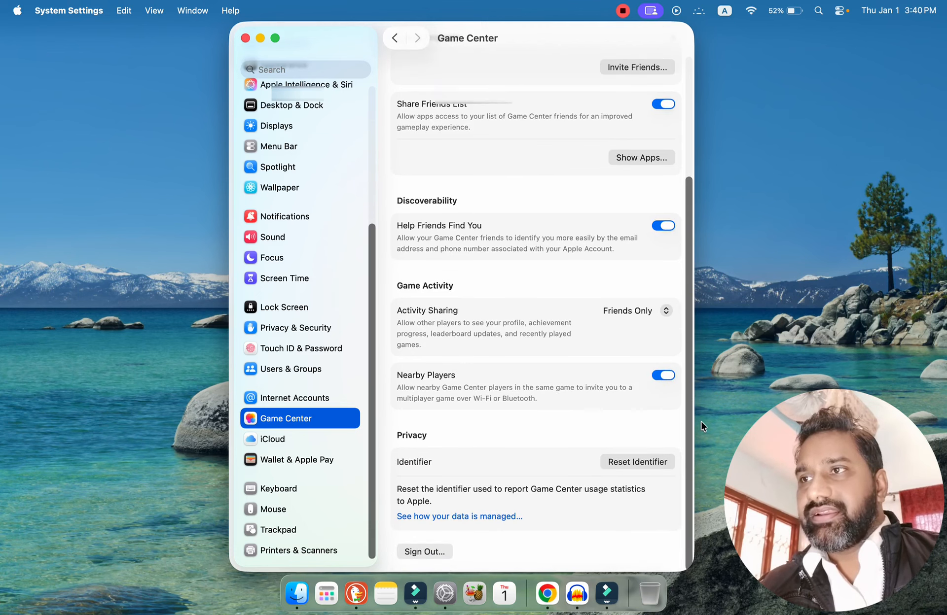
scroll(691, 163, "up", 5)
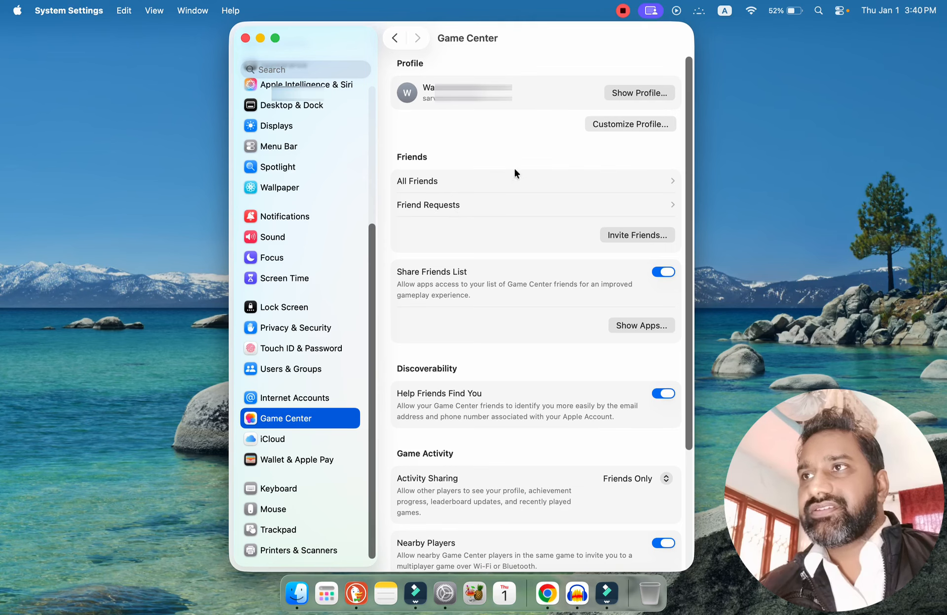
scroll(691, 175, "down", 2)
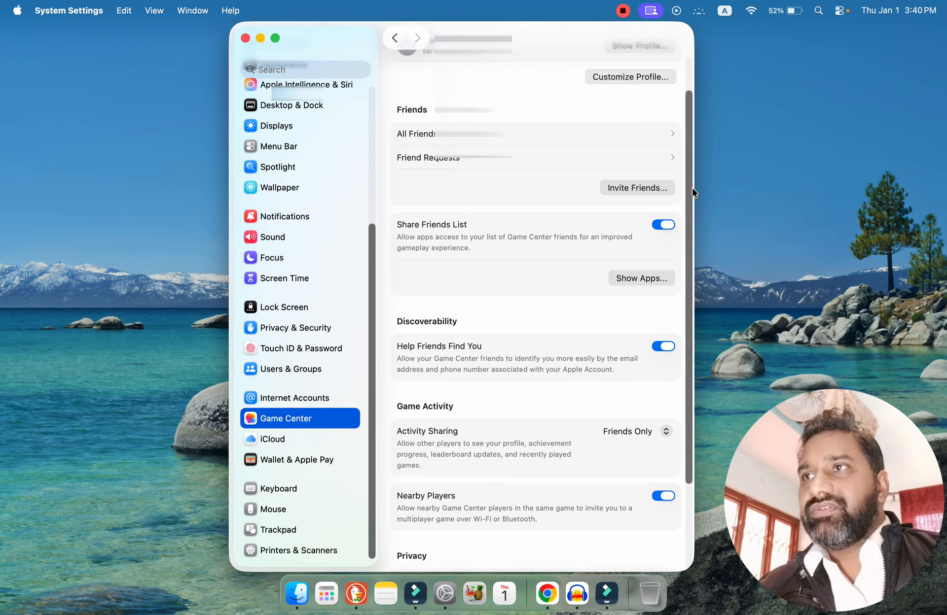
scroll(692, 188, "down", 2)
scroll(694, 236, "down", 2)
scroll(700, 294, "up", 5)
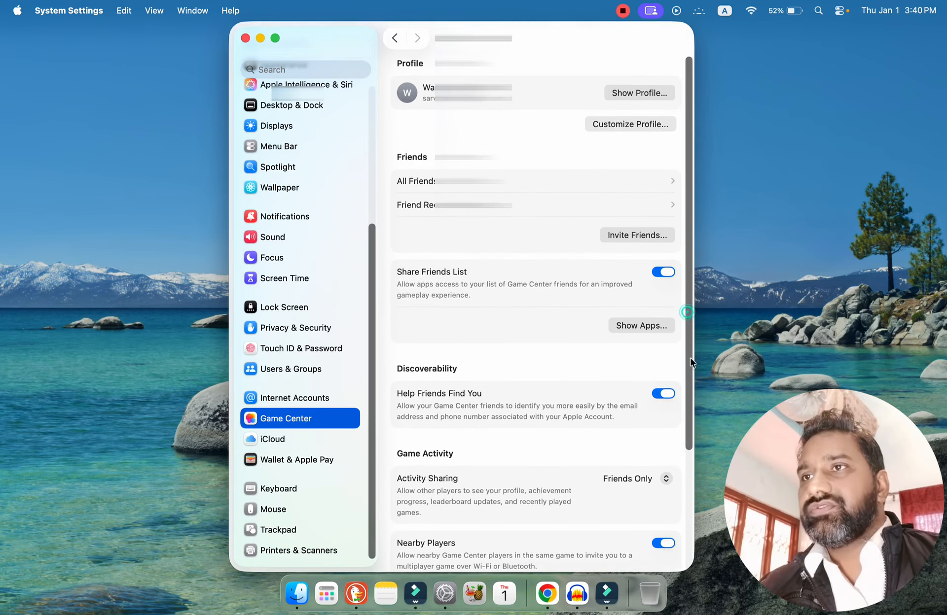
scroll(690, 358, "down", 4)
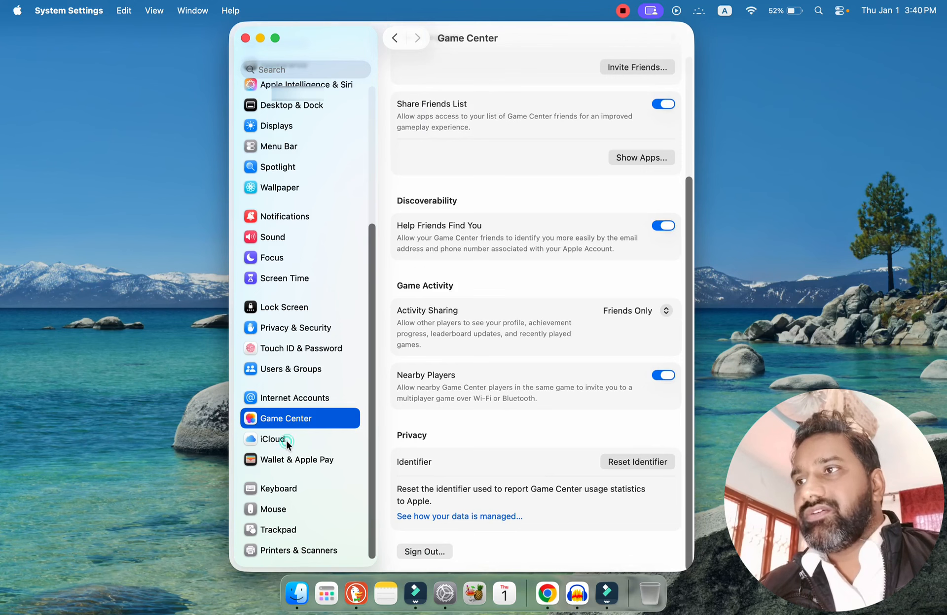
Review the iCloud storage and synced apps, and the payment options in Wallet & Apple Pay.
left_click(286, 440)
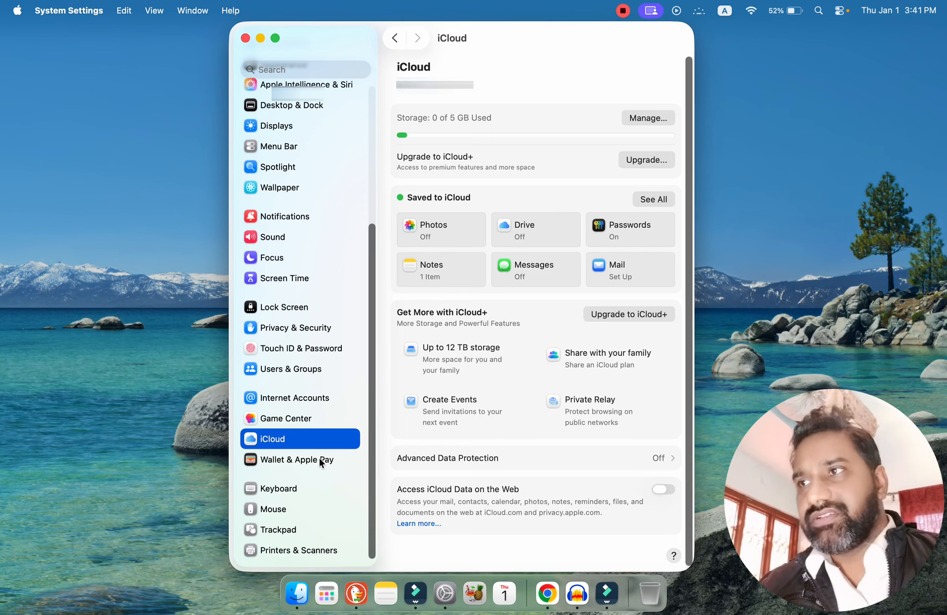
left_click(294, 459)
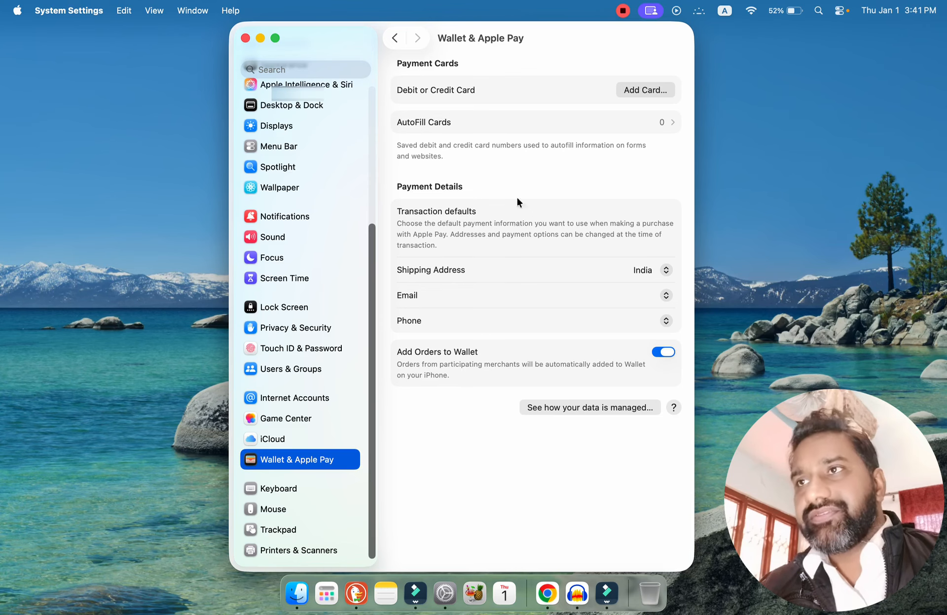
Set the Globe key action in the Keyboard settings to Show Emoji & Symbols and test it by opening the emoji picker.
left_click(279, 490)
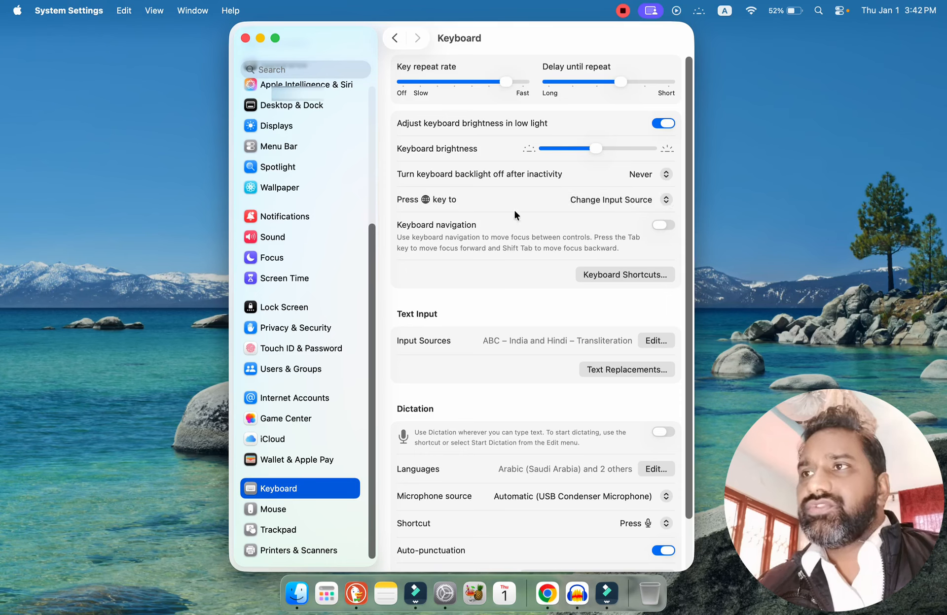
left_click(601, 203)
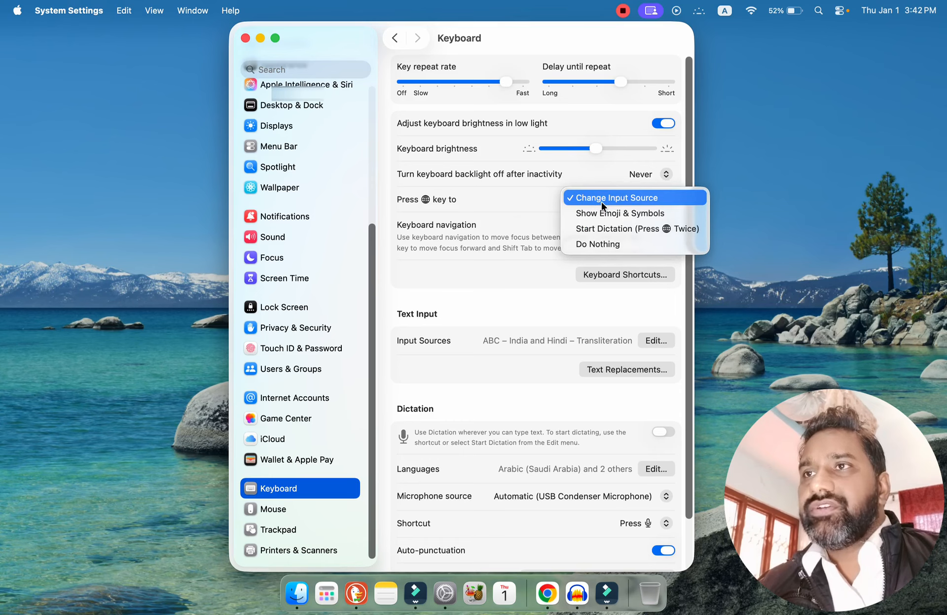
left_click(630, 218)
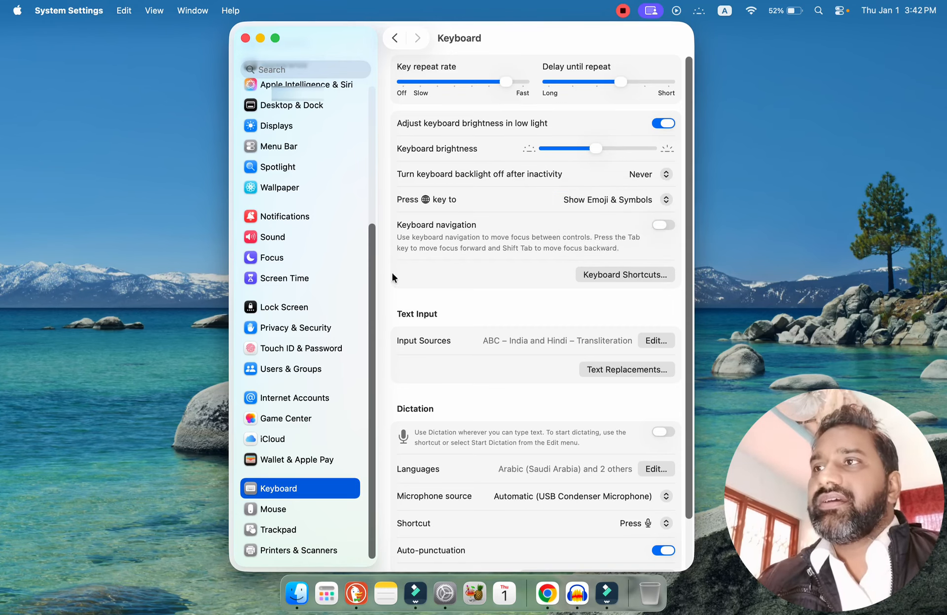
left_click(197, 294)
left_click(197, 294)
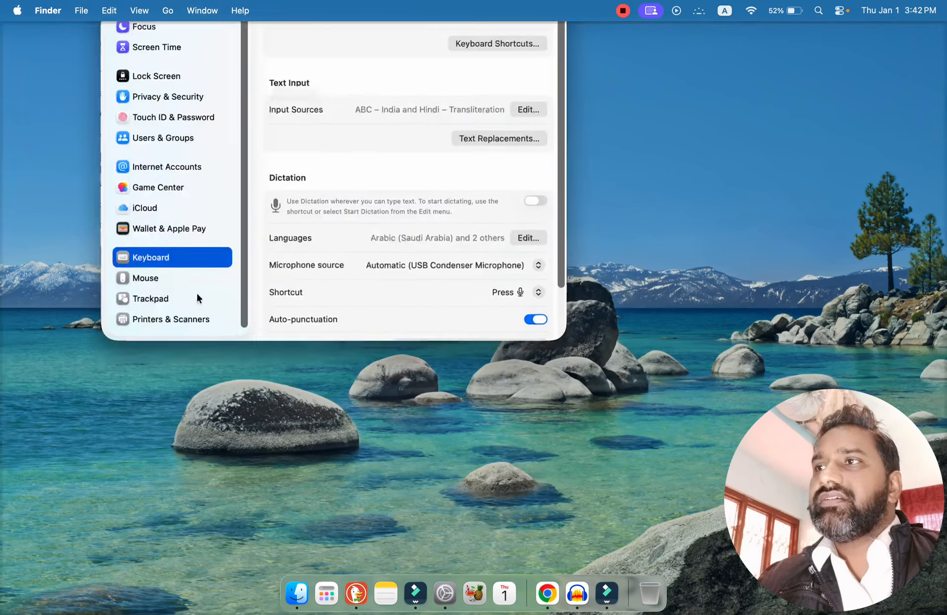
key("fn")
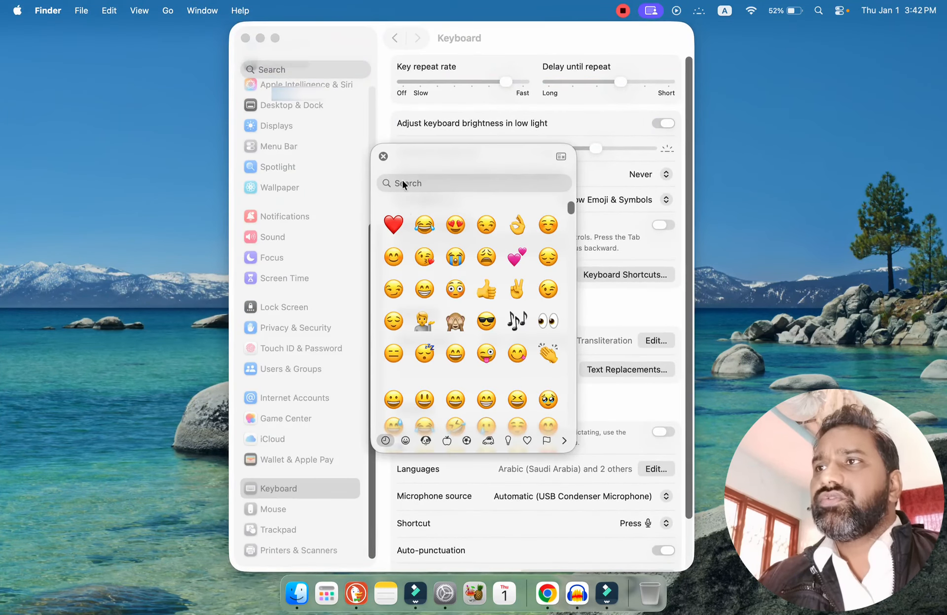
left_click(383, 157)
Set the Globe key action to Start Dictation, declining to enable Dictation.
left_click(664, 199)
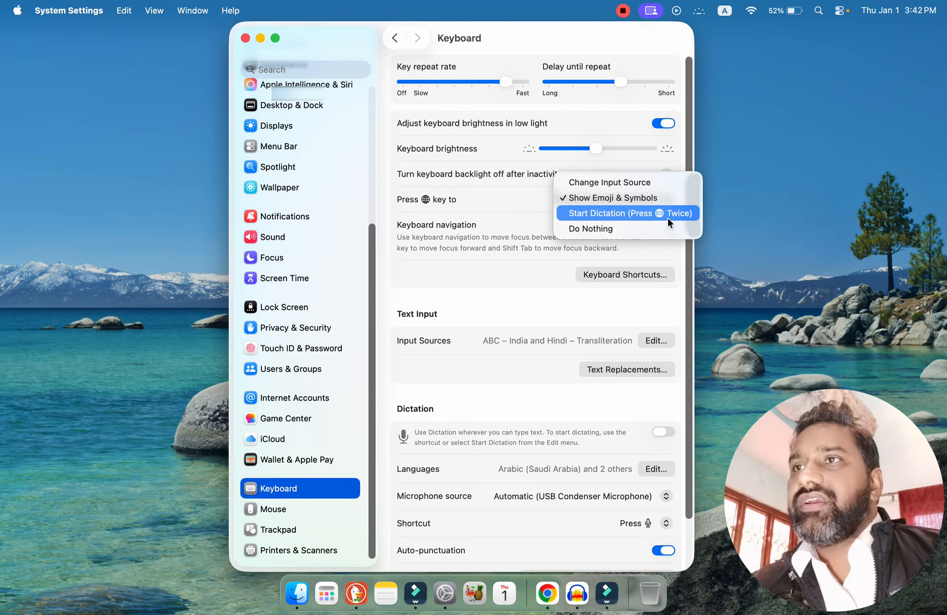
left_click(605, 214)
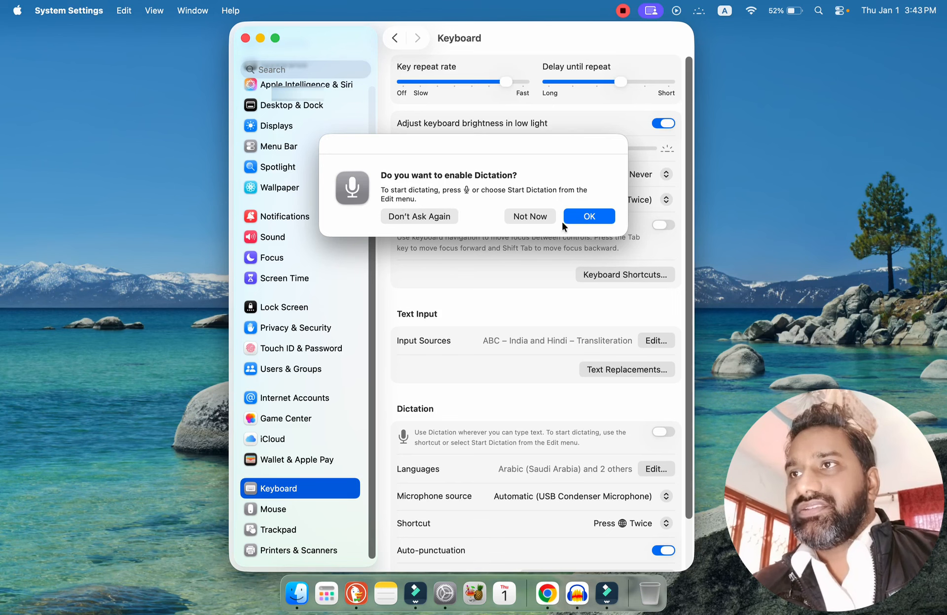
left_click(595, 216)
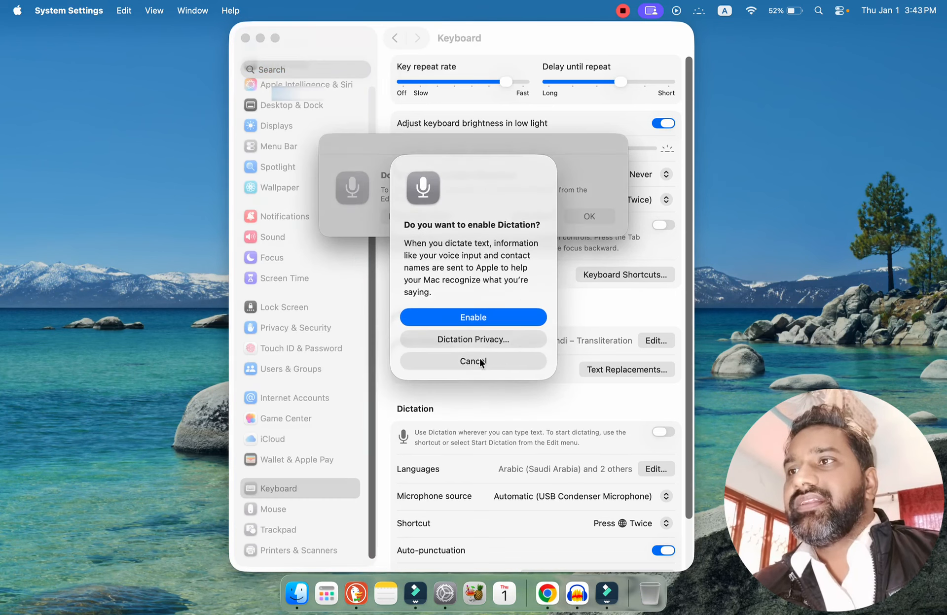
left_click(479, 361)
left_click(531, 215)
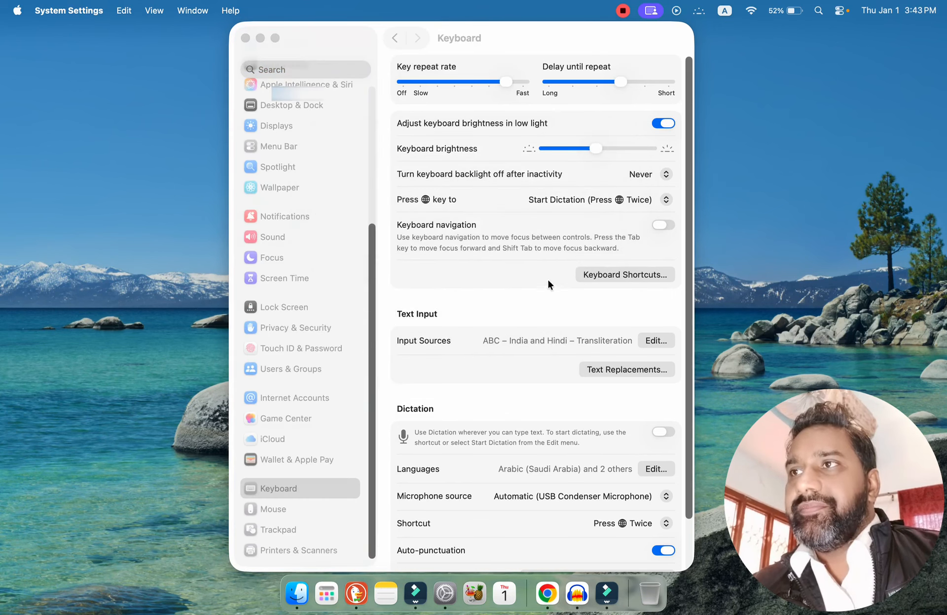
Set the Globe key action back to Change Input Source in the Keyboard settings.
left_click(648, 203)
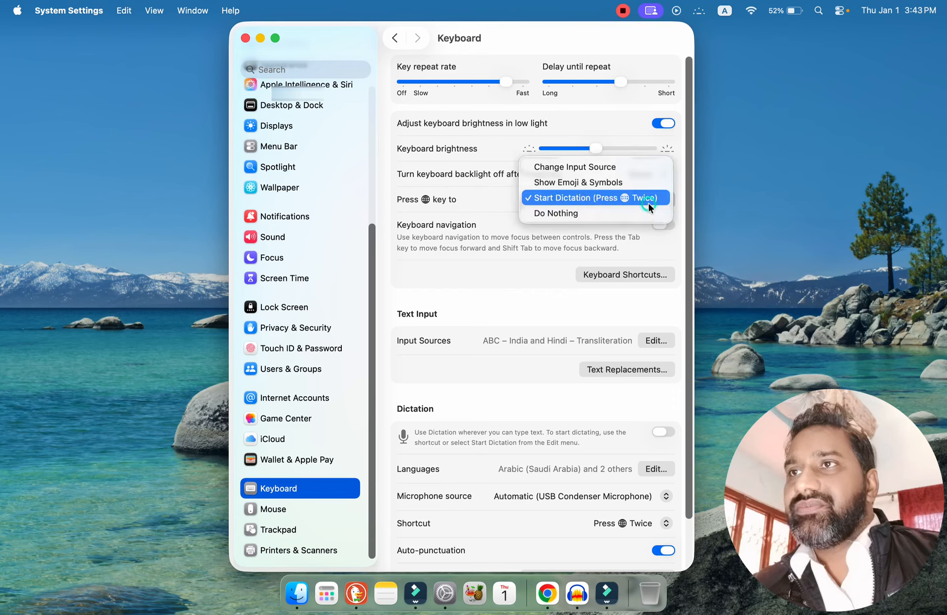
left_click(586, 170)
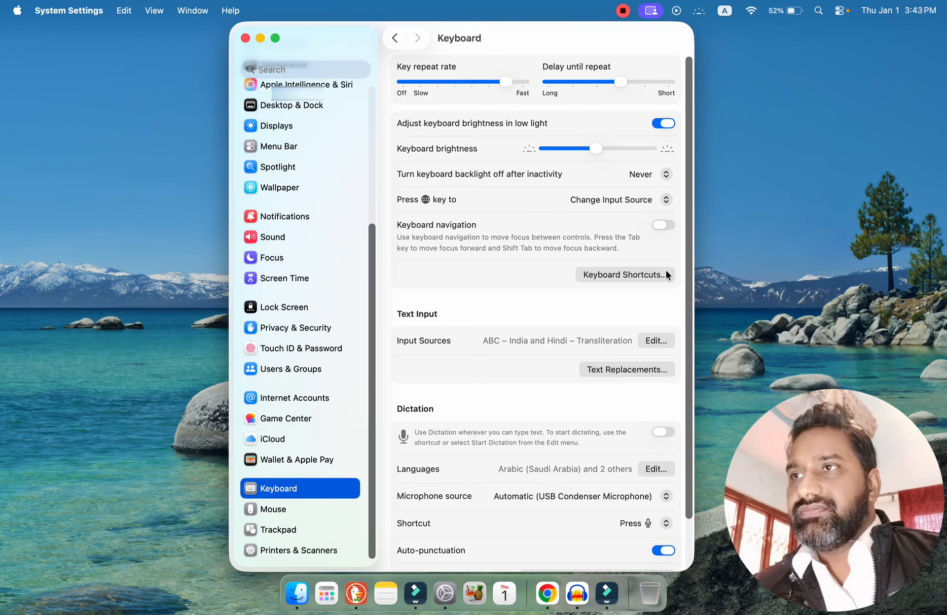
left_click(508, 312)
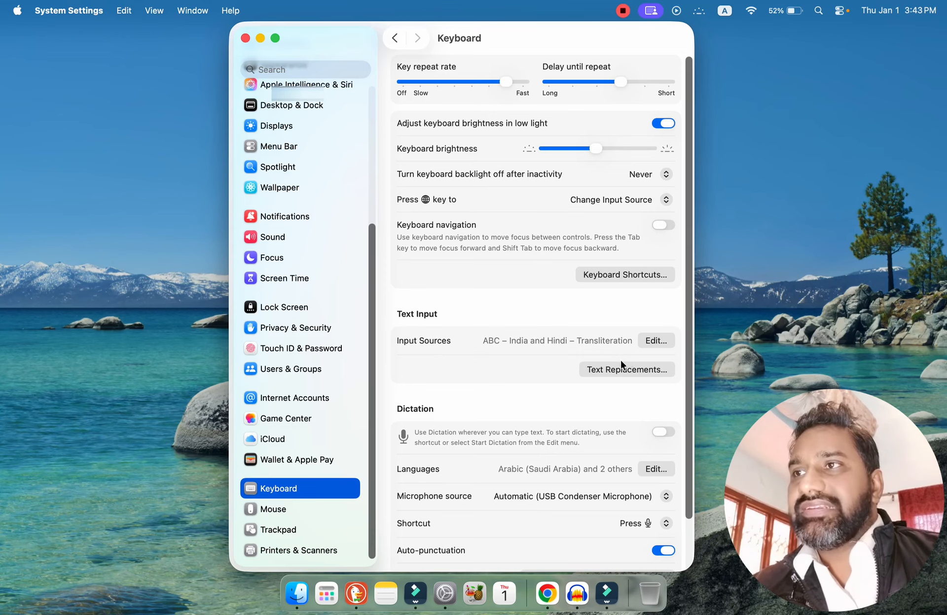
Review the keyboard's input sources and the input menu, and preview the Akan input source without adding it.
scroll(635, 350, "down", 3)
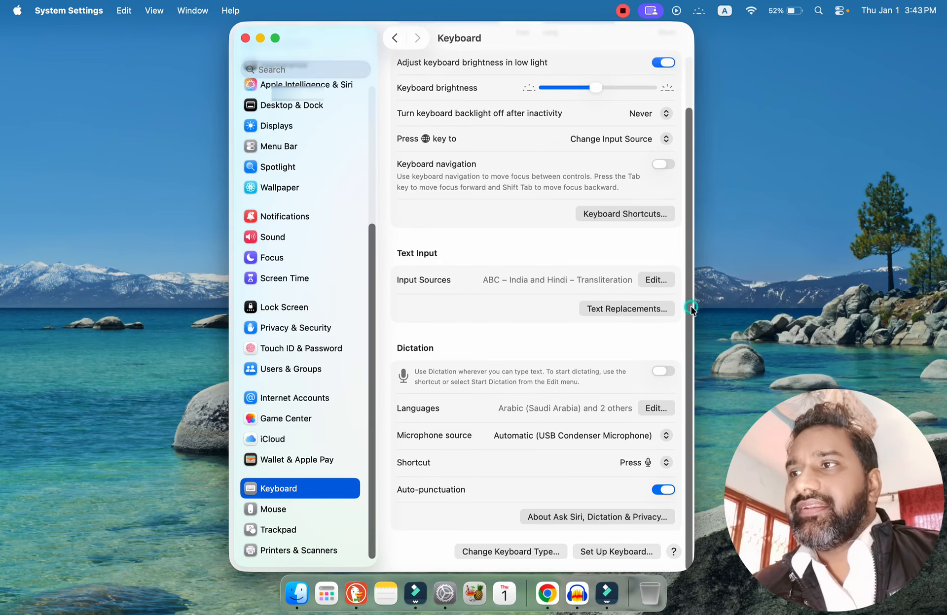
left_click_drag(693, 256, 702, 356)
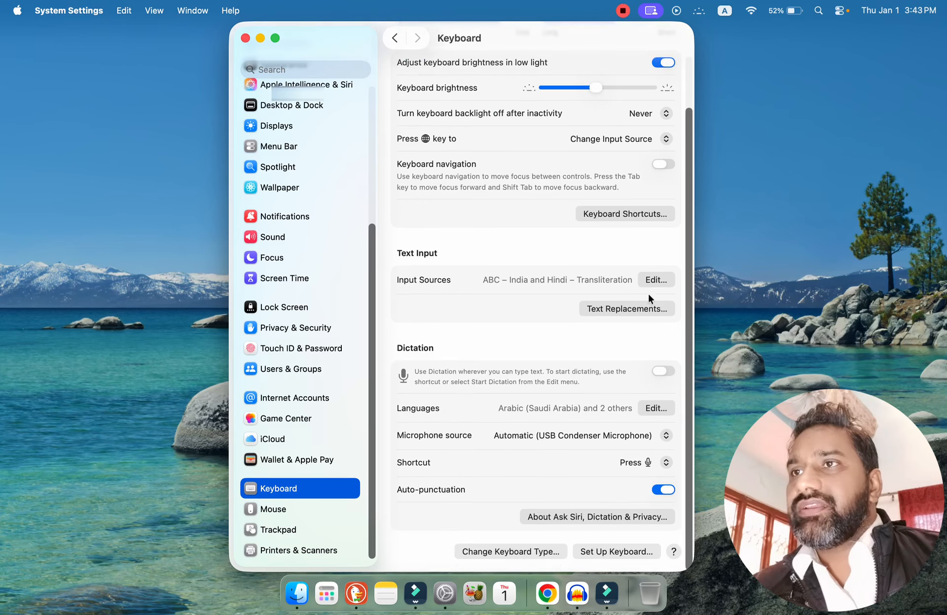
left_click(655, 278)
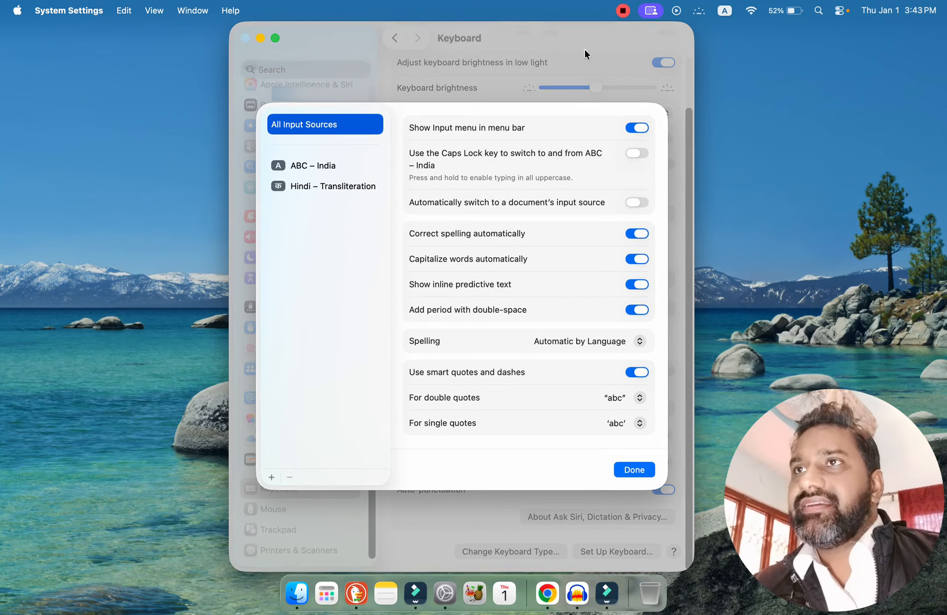
left_click(724, 10)
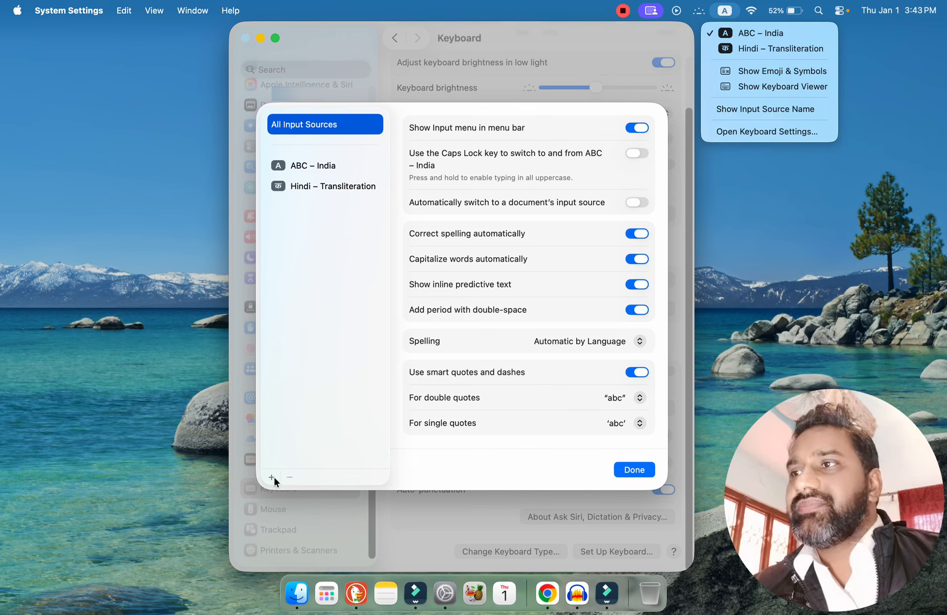
left_click(330, 424)
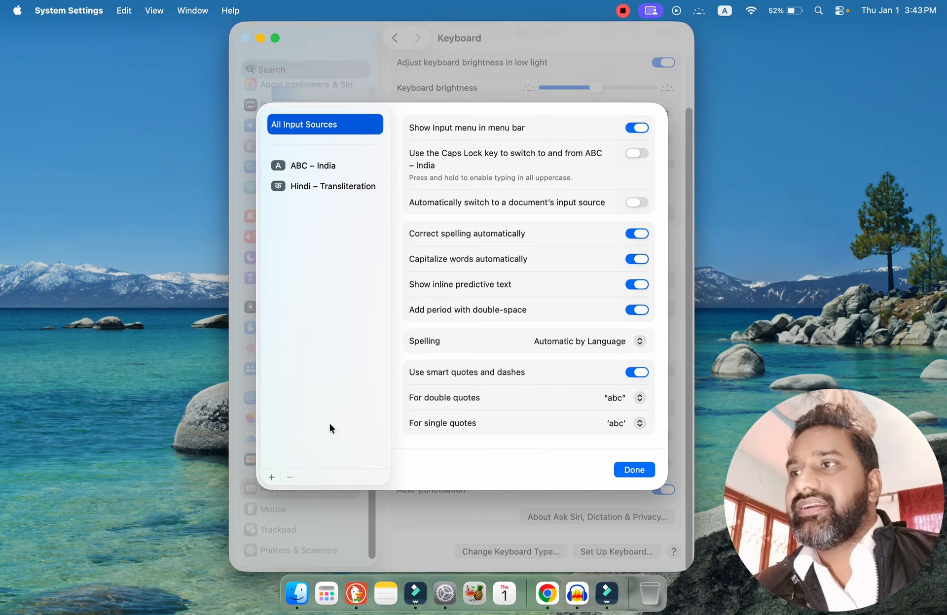
left_click(271, 477)
left_click(311, 260)
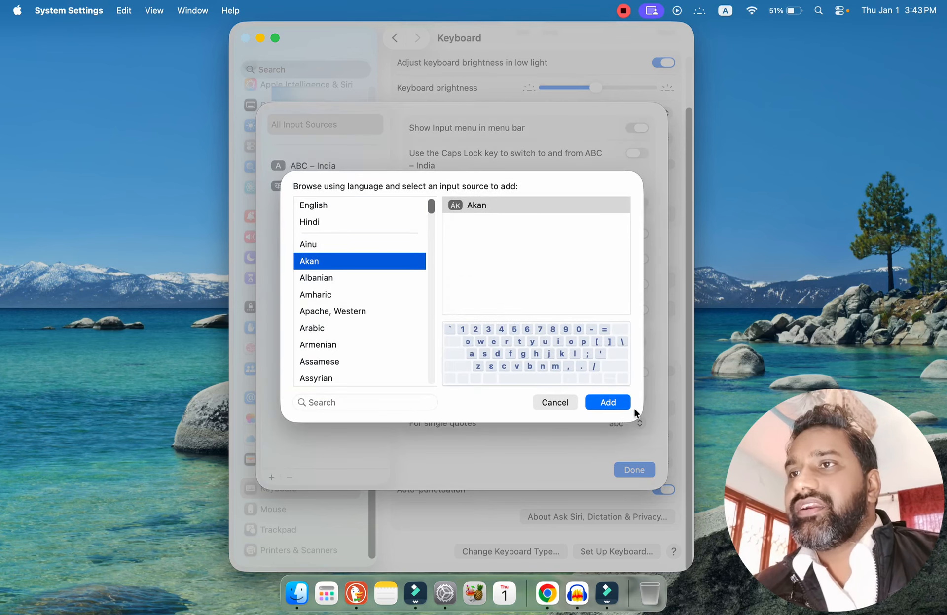
left_click(547, 403)
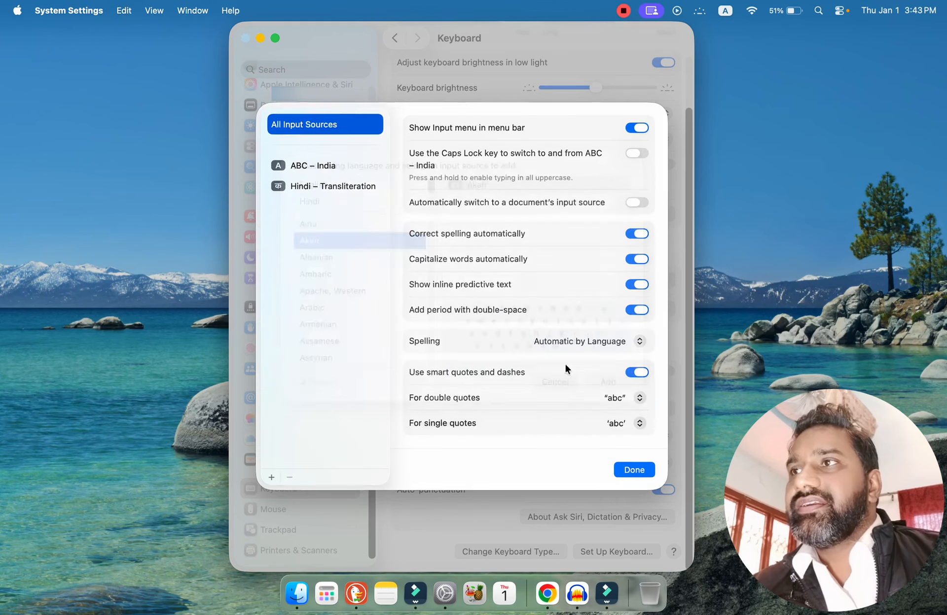
left_click(633, 471)
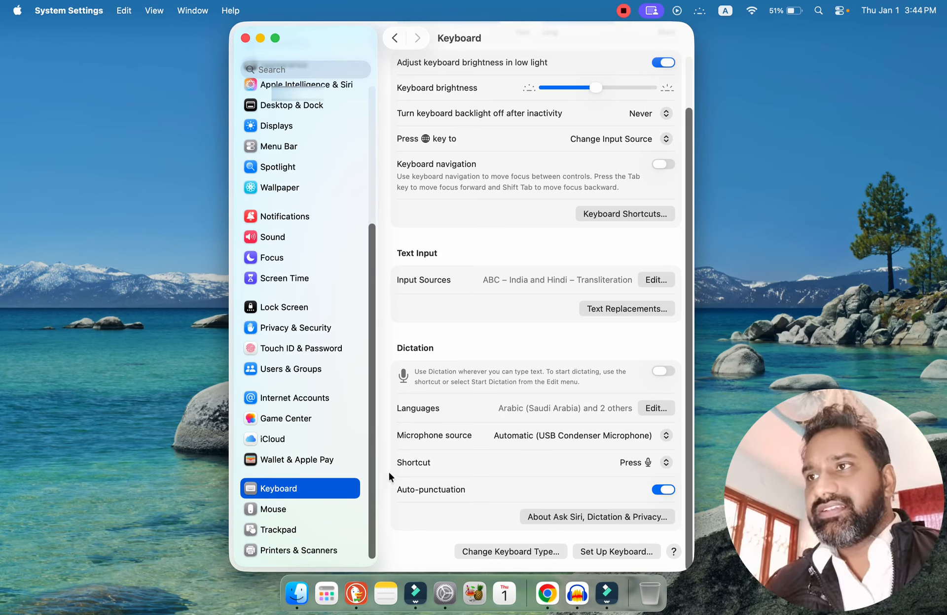
Open the Mouse settings and demonstrate the mouse's secondary action by bringing up the desktop's context menu.
left_click(278, 512)
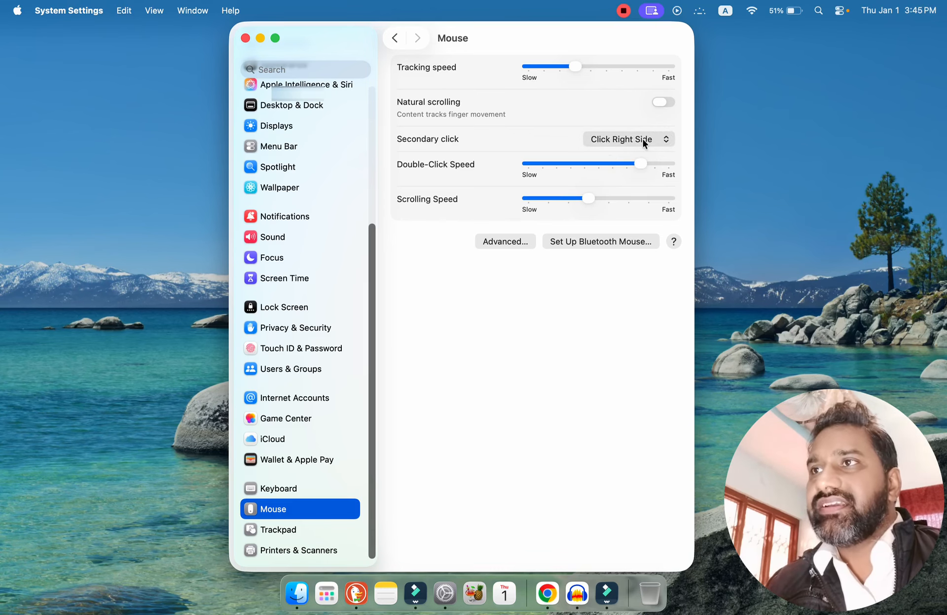
left_click(752, 144)
right_click(643, 185)
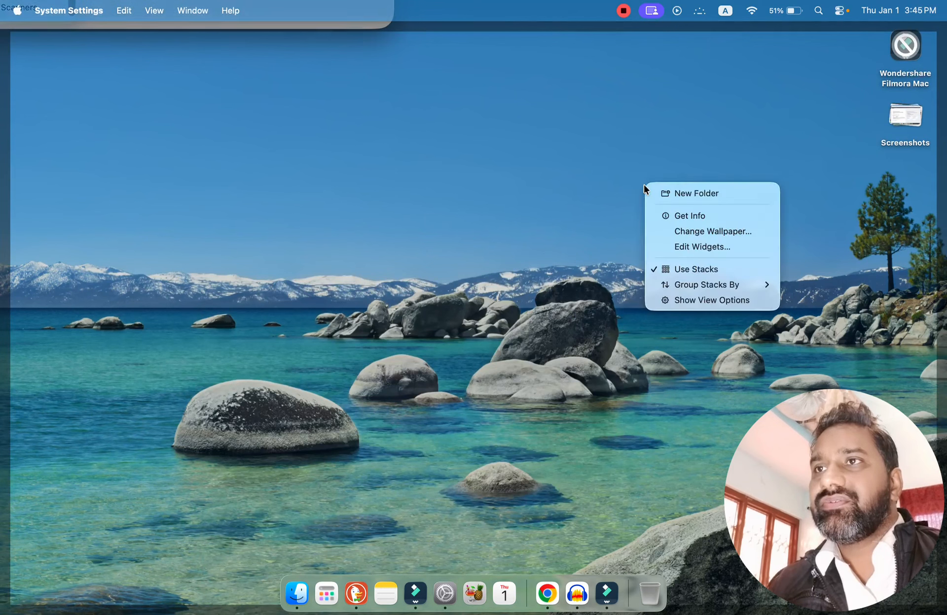
Dismiss the desktop's context menu, return to the Mouse settings and review the secondary click choices, keeping Click Right Side.
left_click(529, 235)
left_click(423, 271)
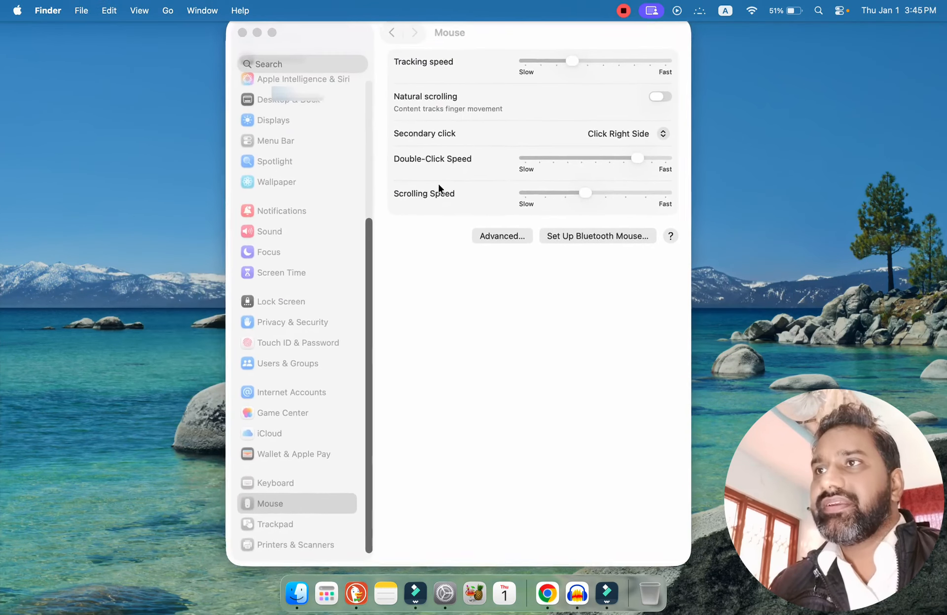
left_click(641, 141)
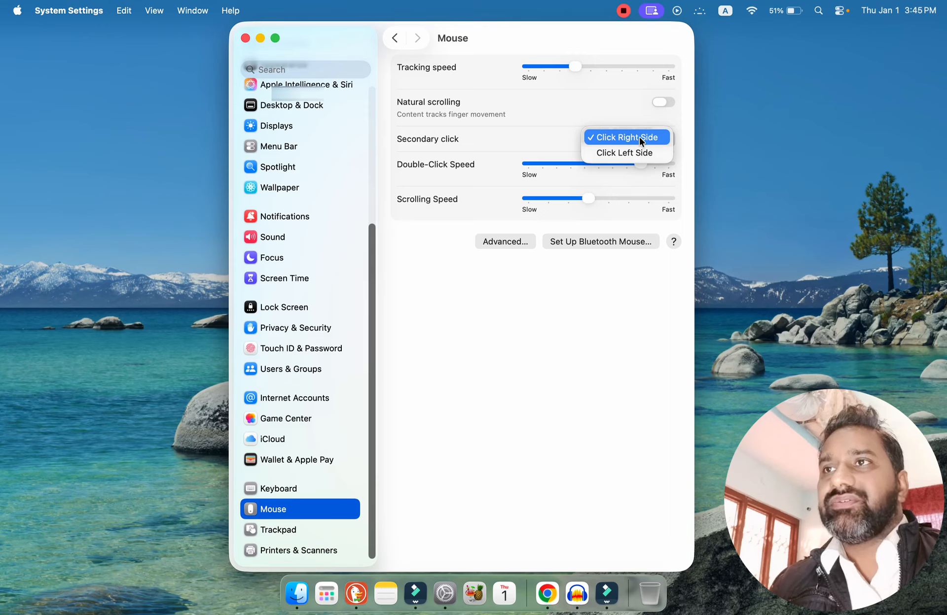
left_click(639, 137)
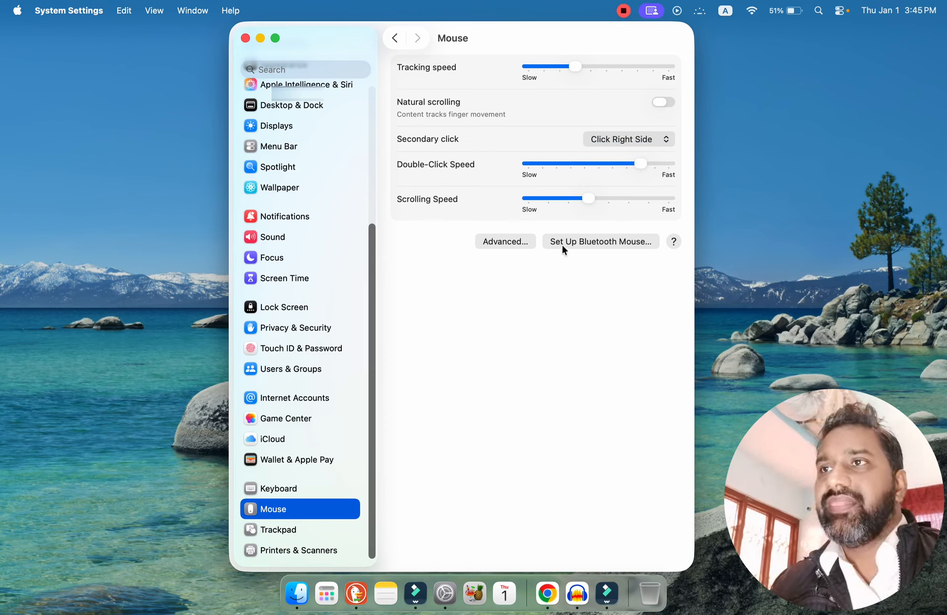
Review the mouse's advanced pointer acceleration option and the Bluetooth mouse setup, and return to the Mouse settings.
left_click(513, 242)
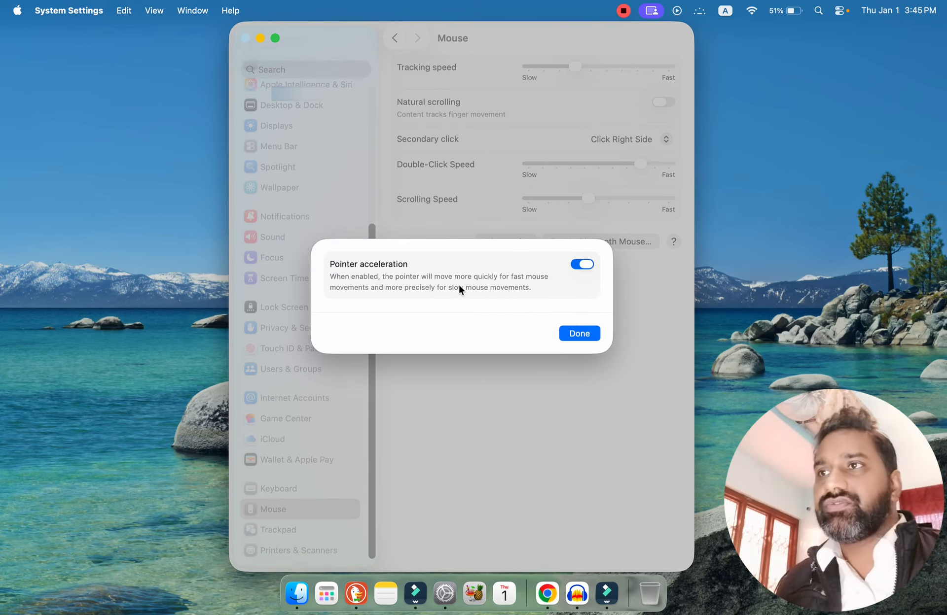
left_click(572, 333)
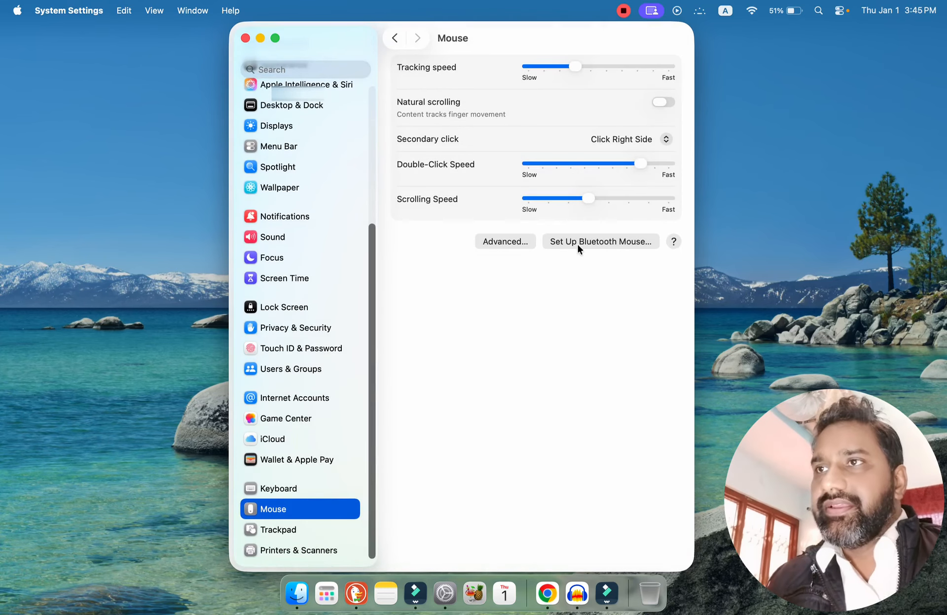
left_click(587, 242)
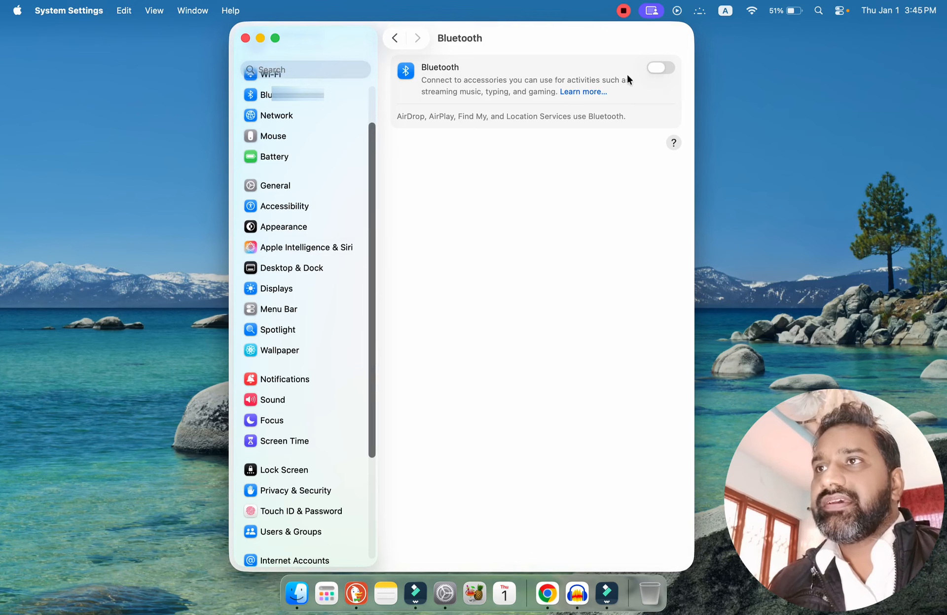
left_click(395, 38)
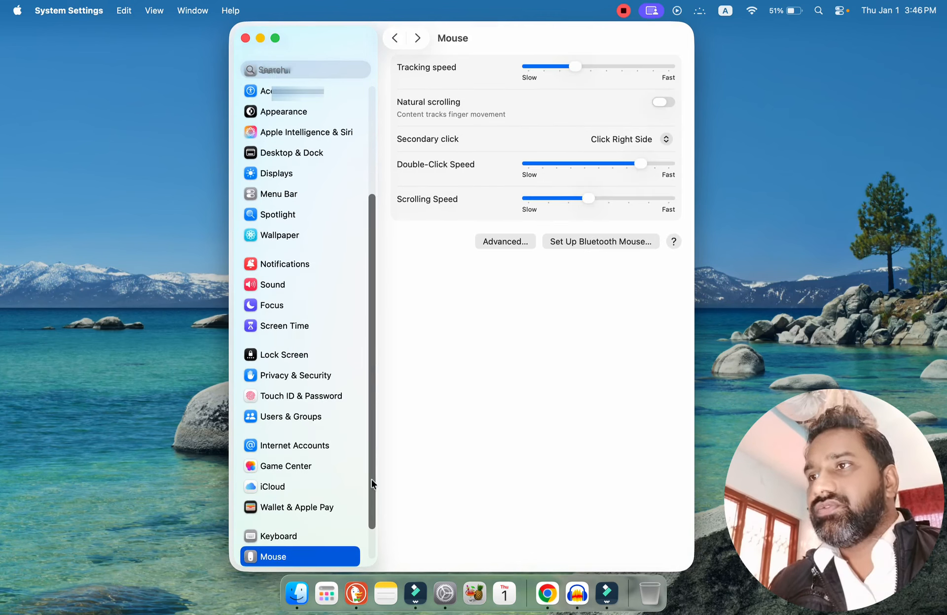
View the Trackpad settings and the default printer and paper size options in the Printers & Scanners settings.
scroll(372, 480, "down", 2)
left_click(278, 530)
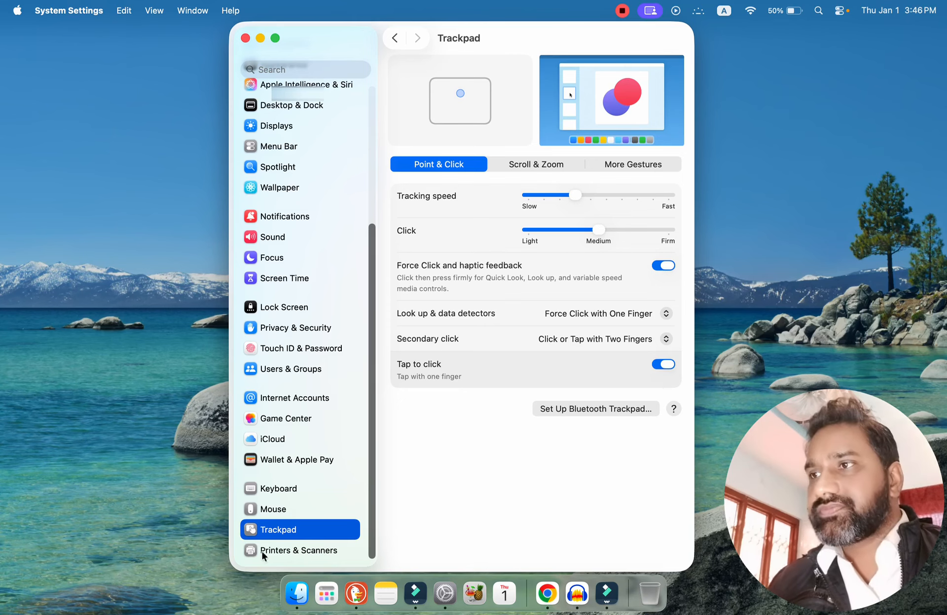
left_click(298, 550)
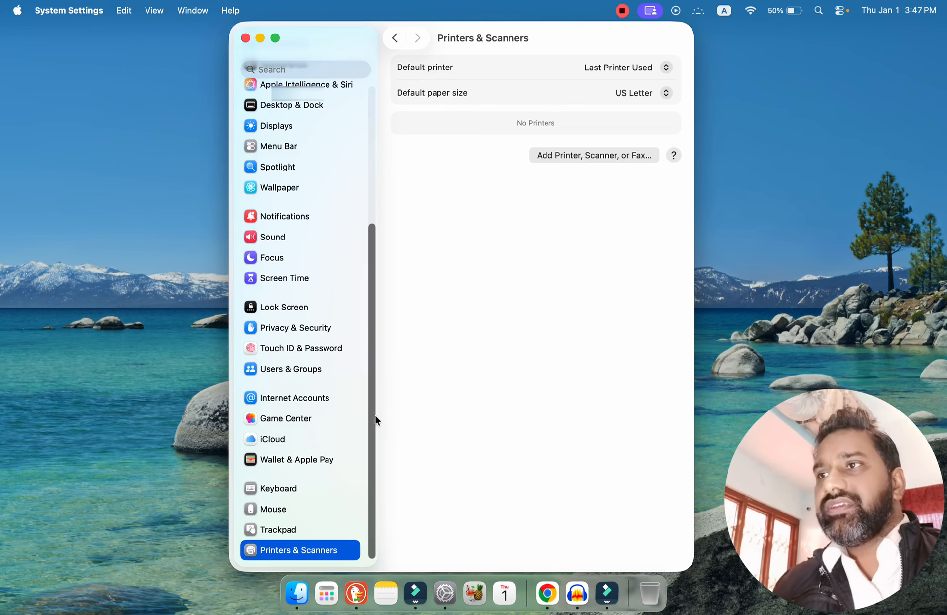
left_click_drag(373, 421, 371, 217)
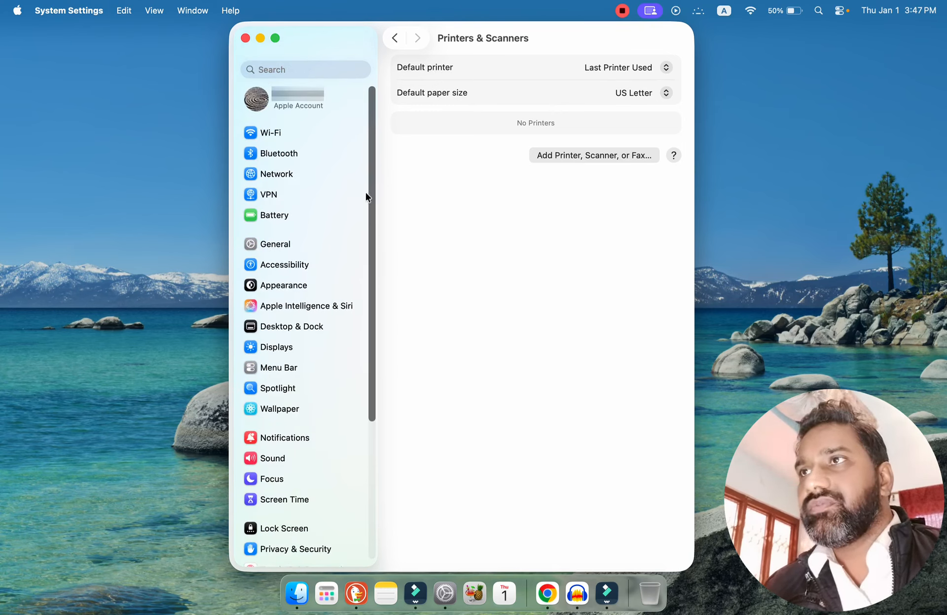
Return to the Trackpad settings and review Scroll & Zoom and More Gestures, including the choices for swiping between full-screen applications, without changing them.
left_click(395, 39)
left_click_drag(367, 231, 378, 72)
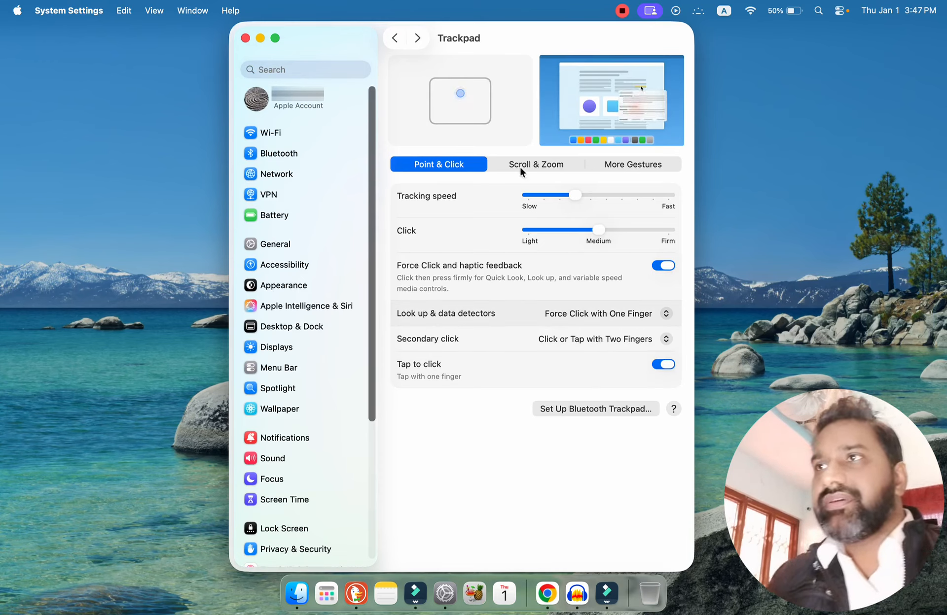
left_click(547, 167)
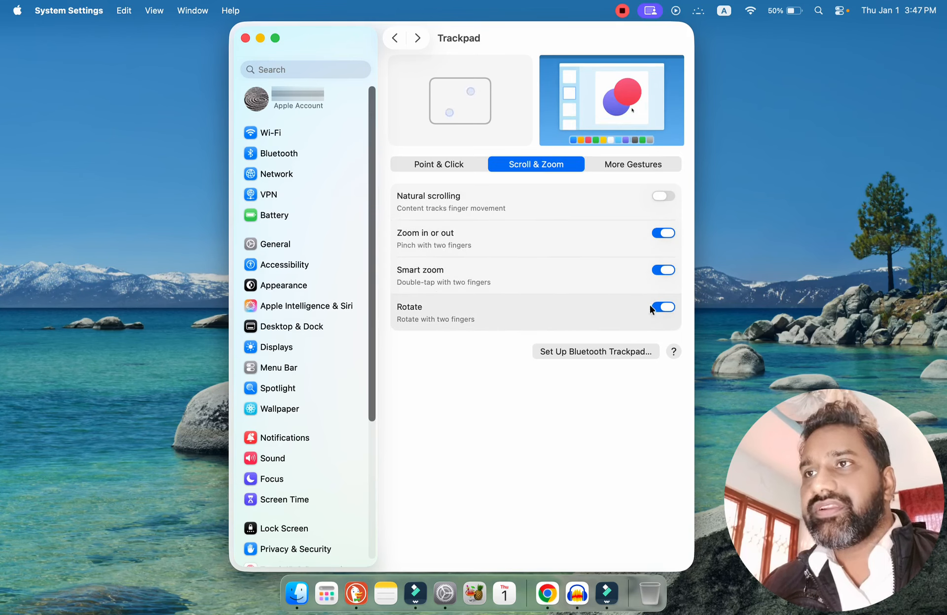
left_click(642, 168)
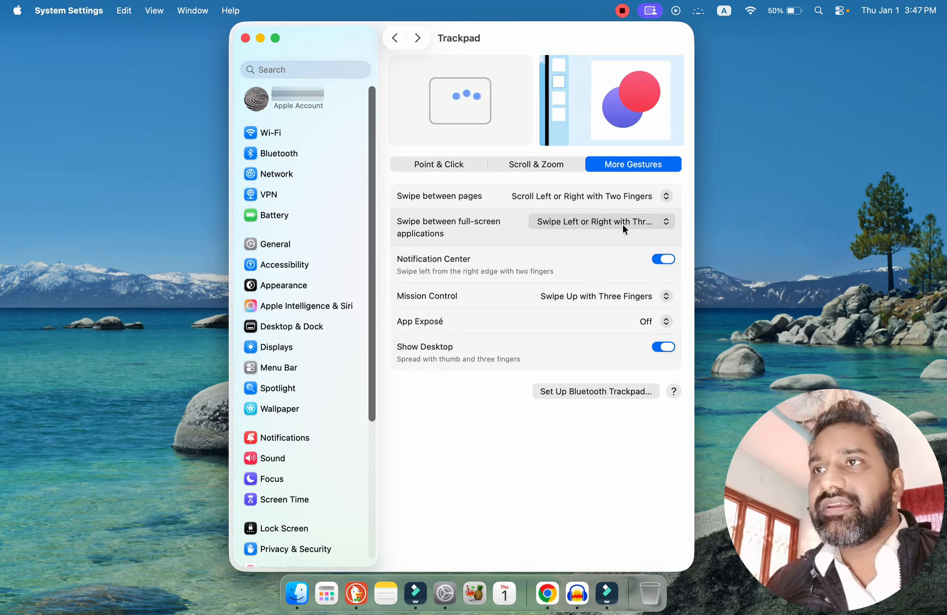
left_click(641, 222)
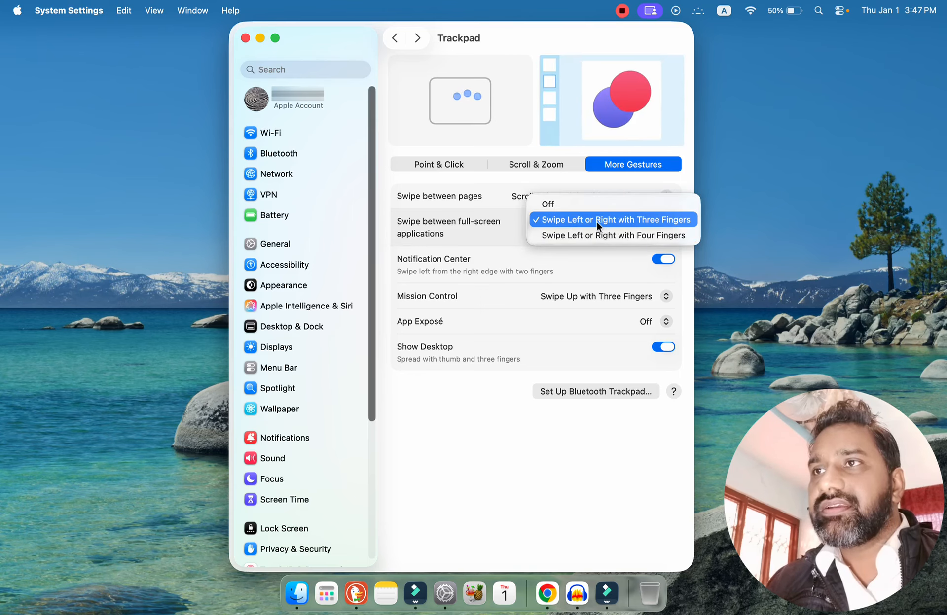
left_click(500, 235)
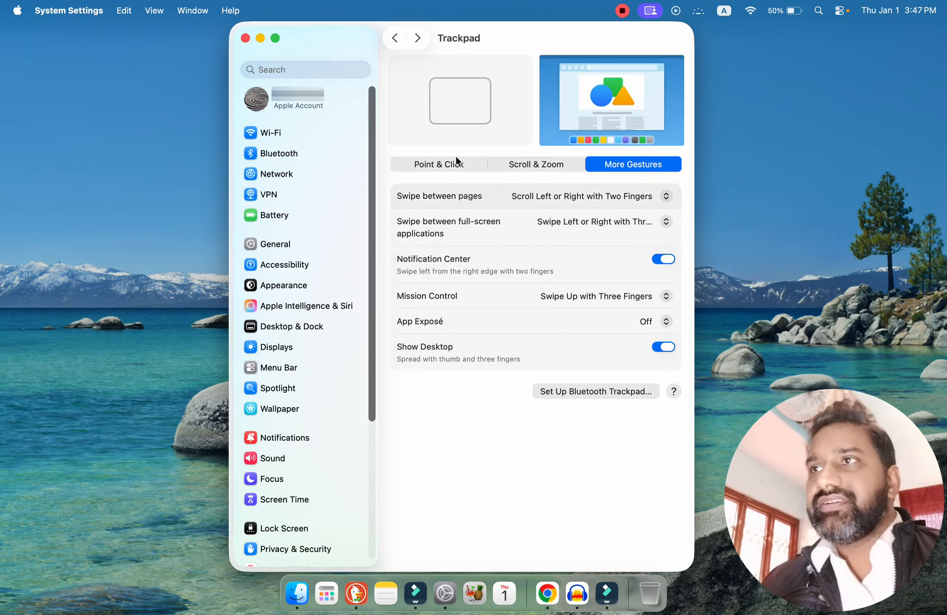
Go over the trackpad's Point & Click and Scroll & Zoom options once more, finishing on Point & Click.
left_click(442, 163)
left_click(542, 164)
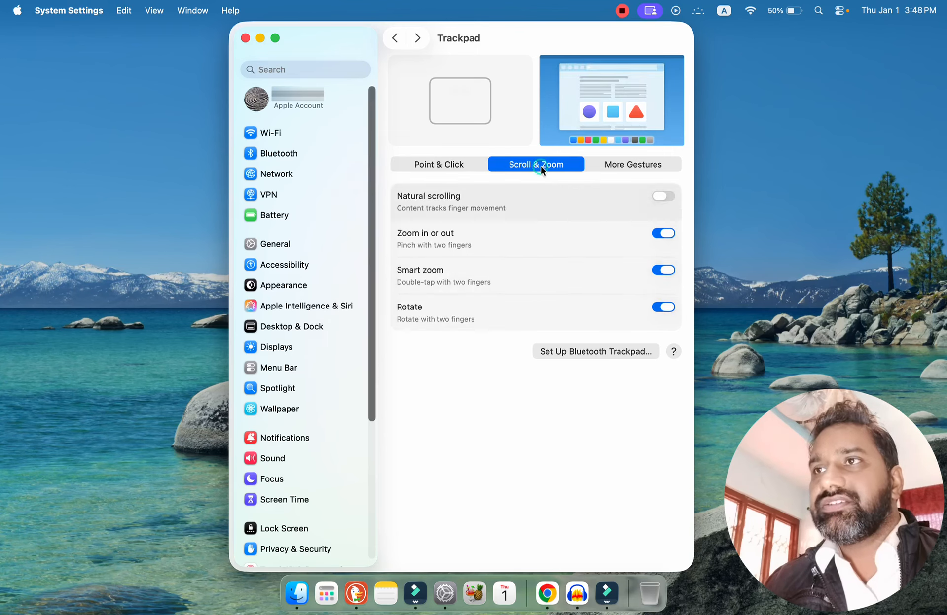
left_click(423, 168)
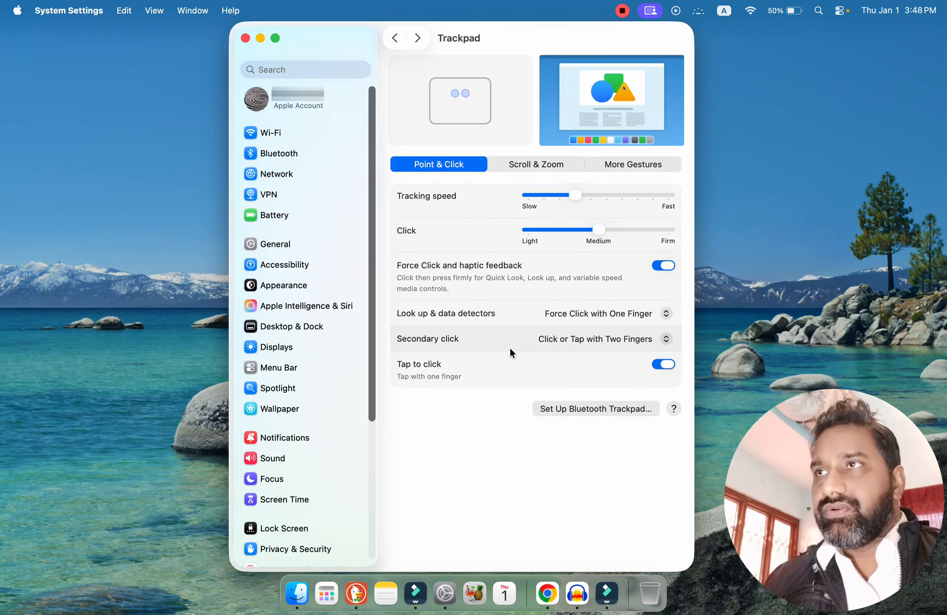